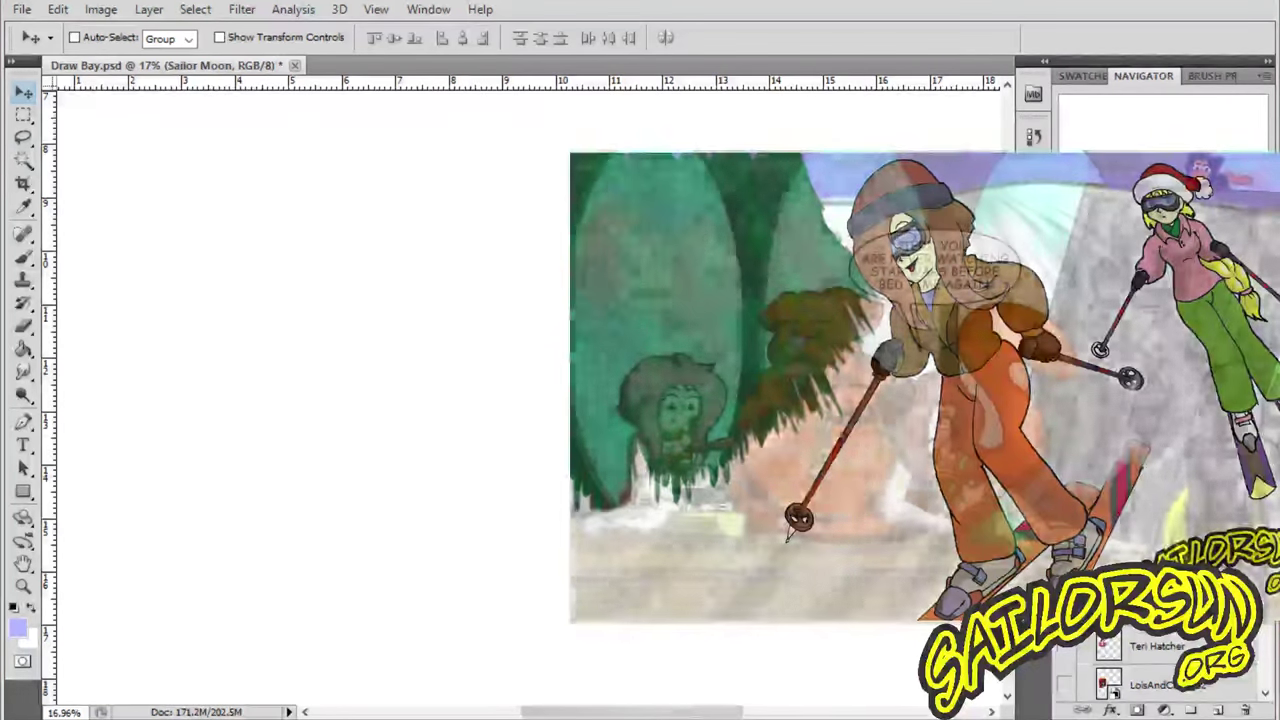
- Preview the LoisAndClark, Teri Hatcher and Jessica Rabbit reference layers in turn, hiding them again after viewing
scroll(1070, 665, "down", 2)
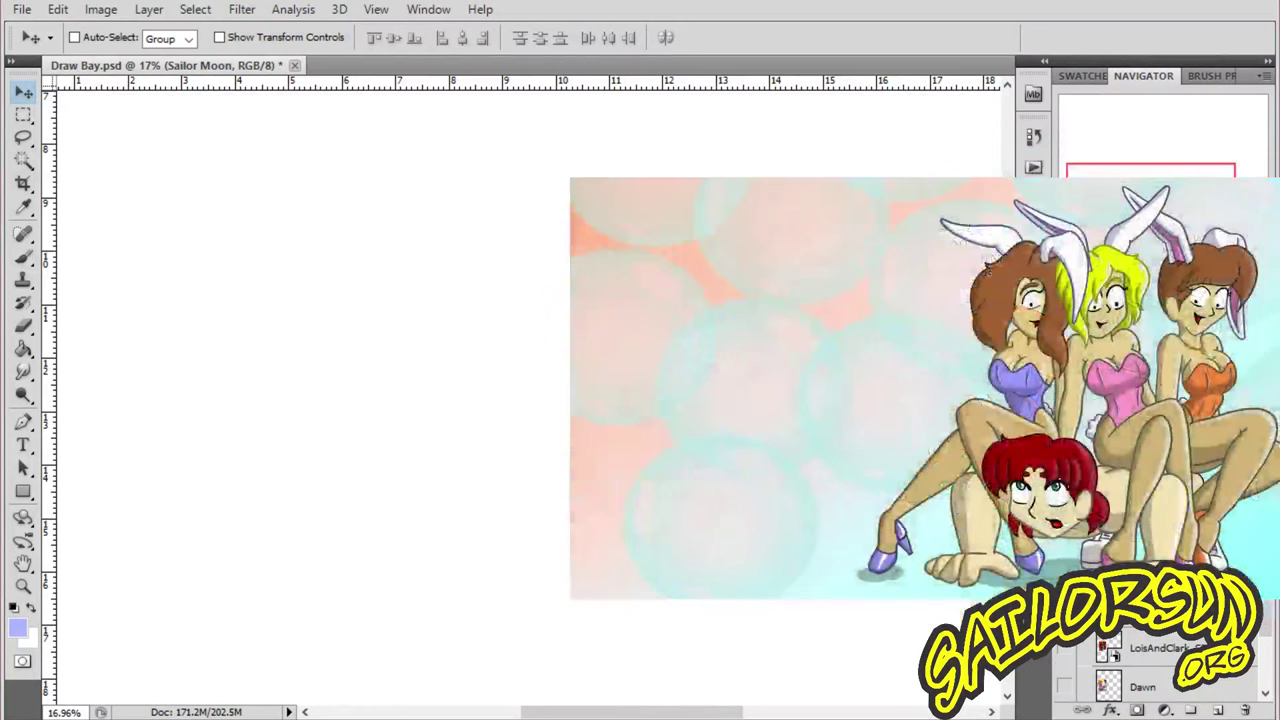
left_click(1066, 650)
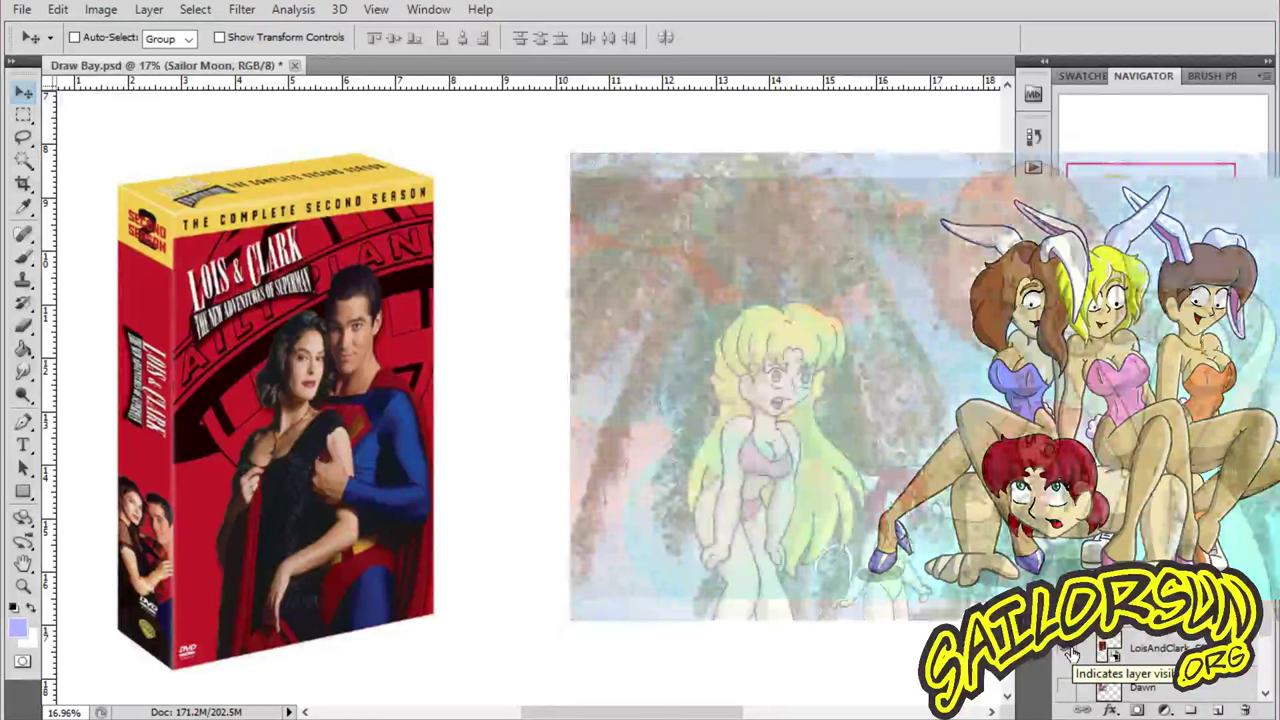
left_click(1066, 650)
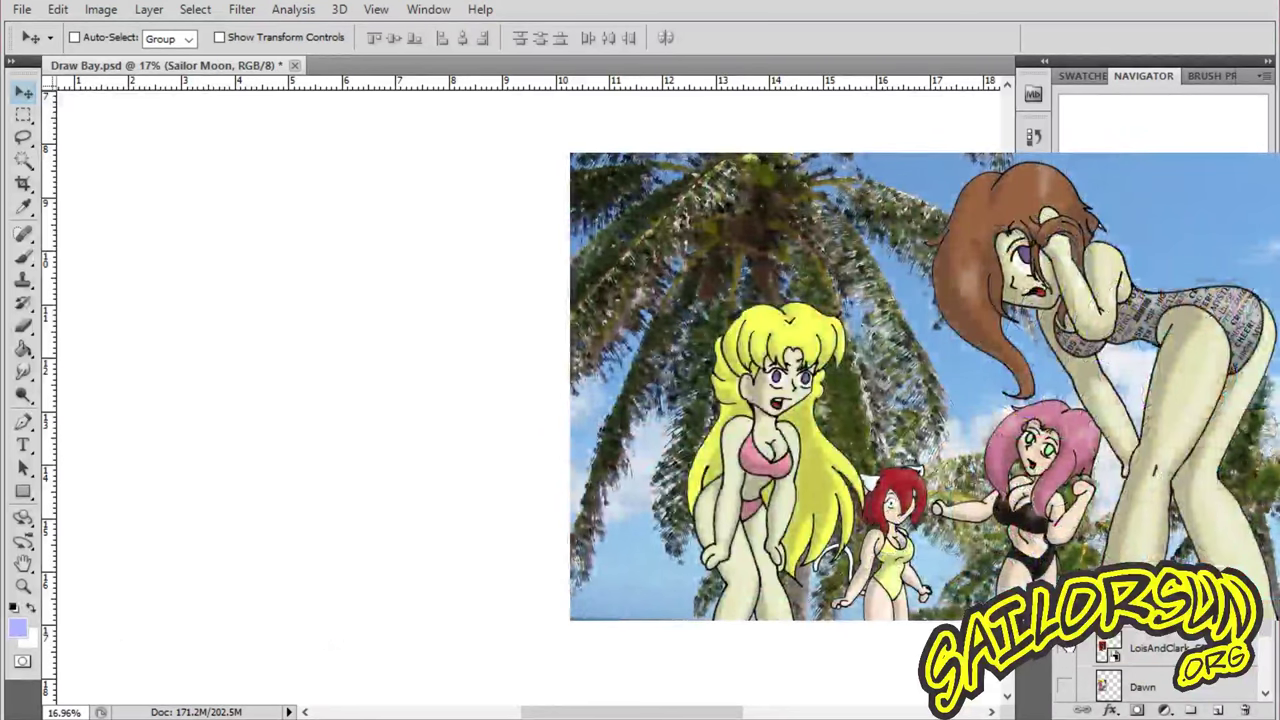
left_click(1066, 612)
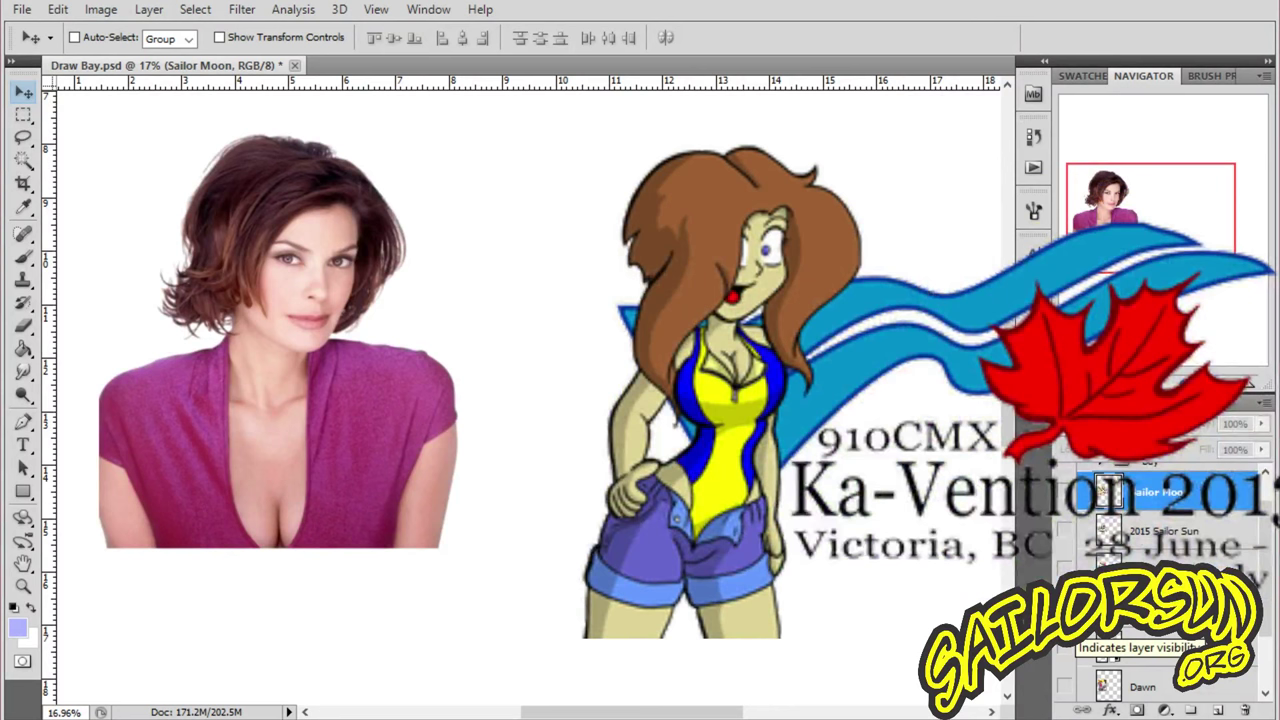
left_click(1064, 647)
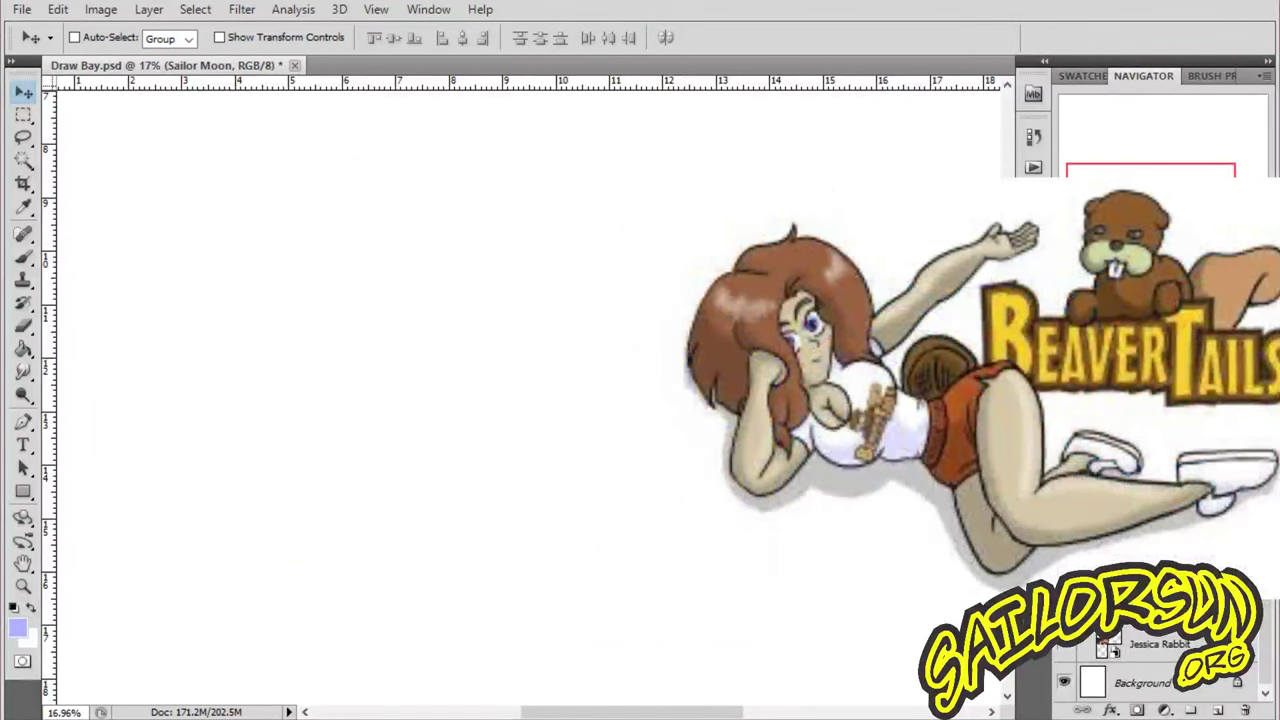
left_click(1064, 645)
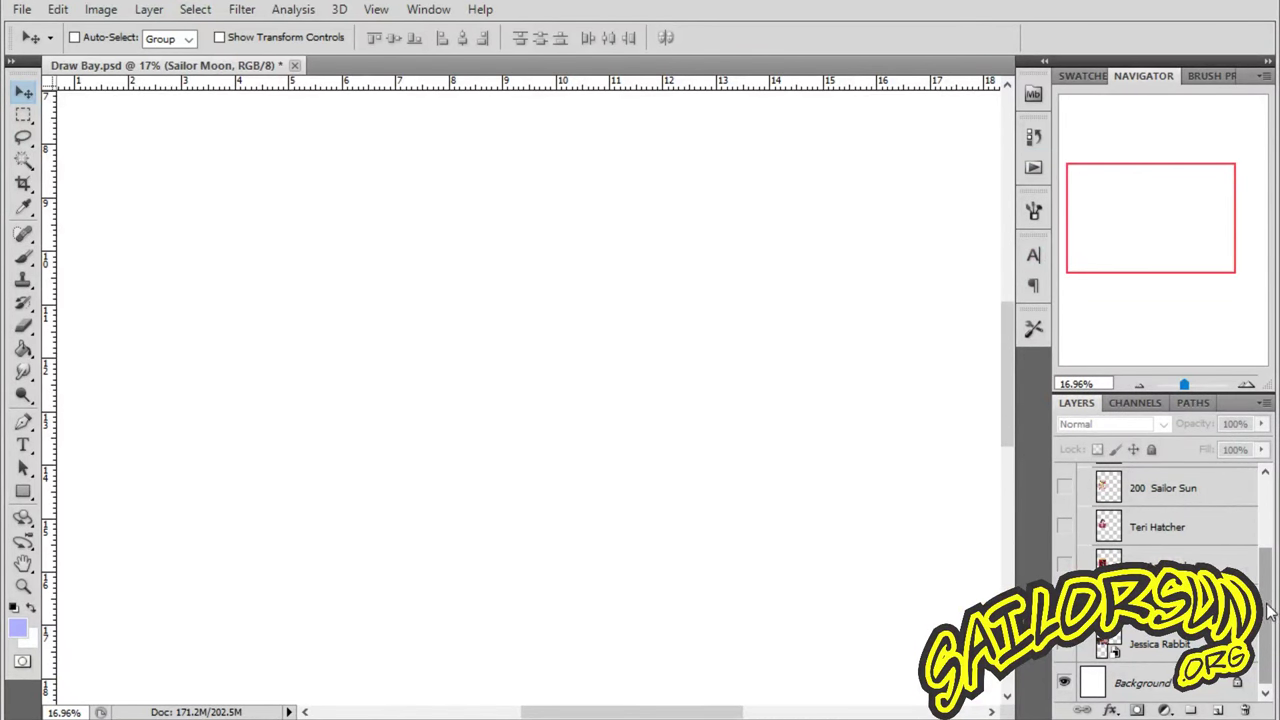
- Collapse and hide Group 1, and add a new empty layer above it
left_click_drag(1265, 612, 1265, 544)
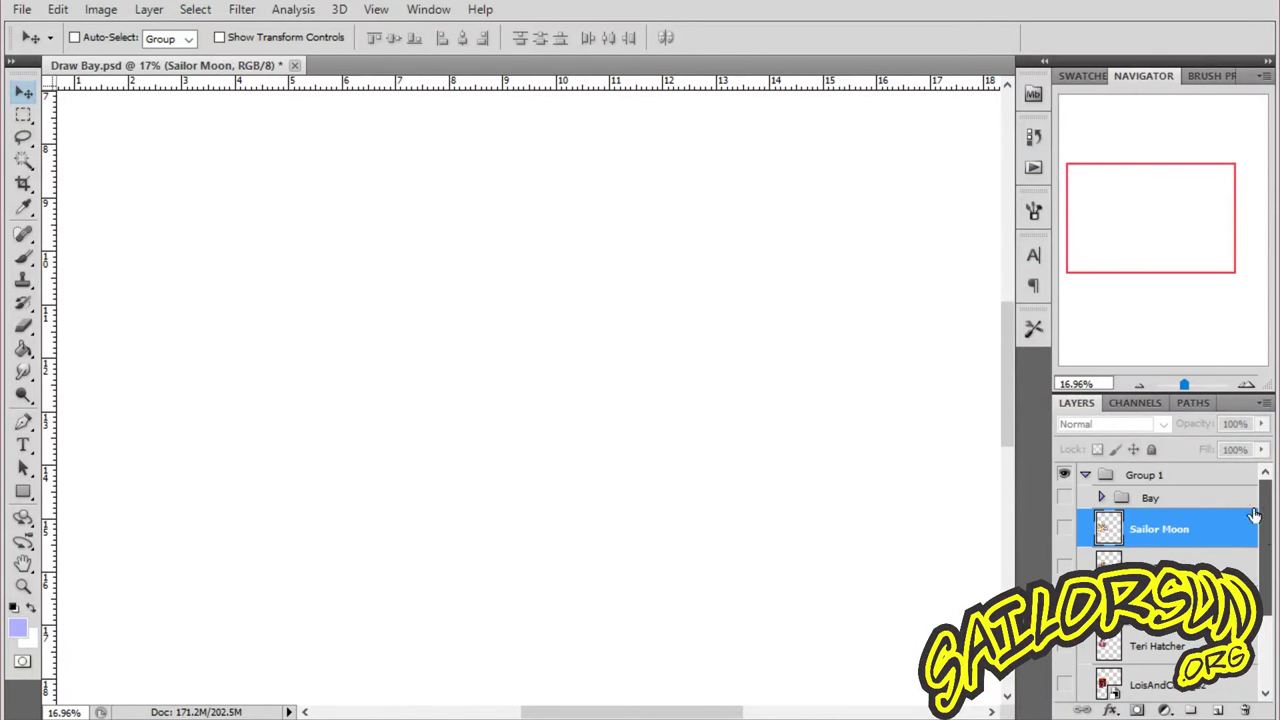
left_click(1085, 475)
left_click(1218, 710)
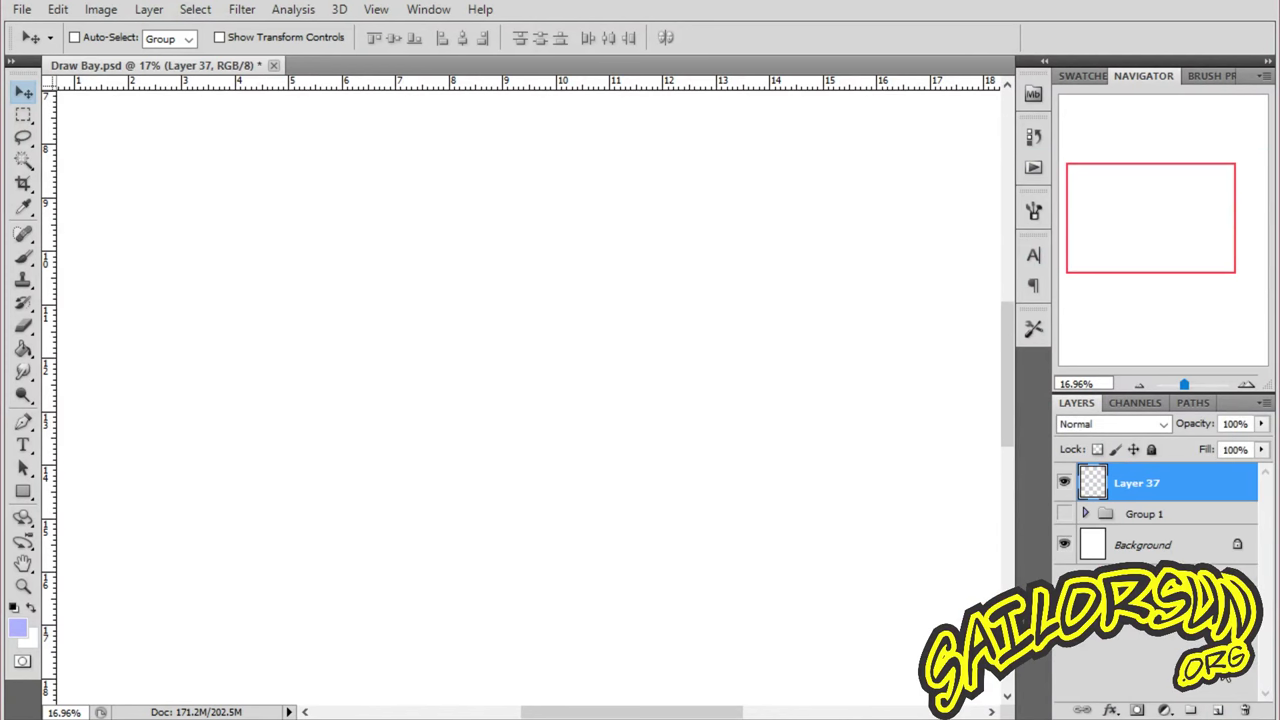
- Ready the Brush tool with a light lavender-blue foreground colour for rough sketching
left_click(23, 257)
left_click(17, 627)
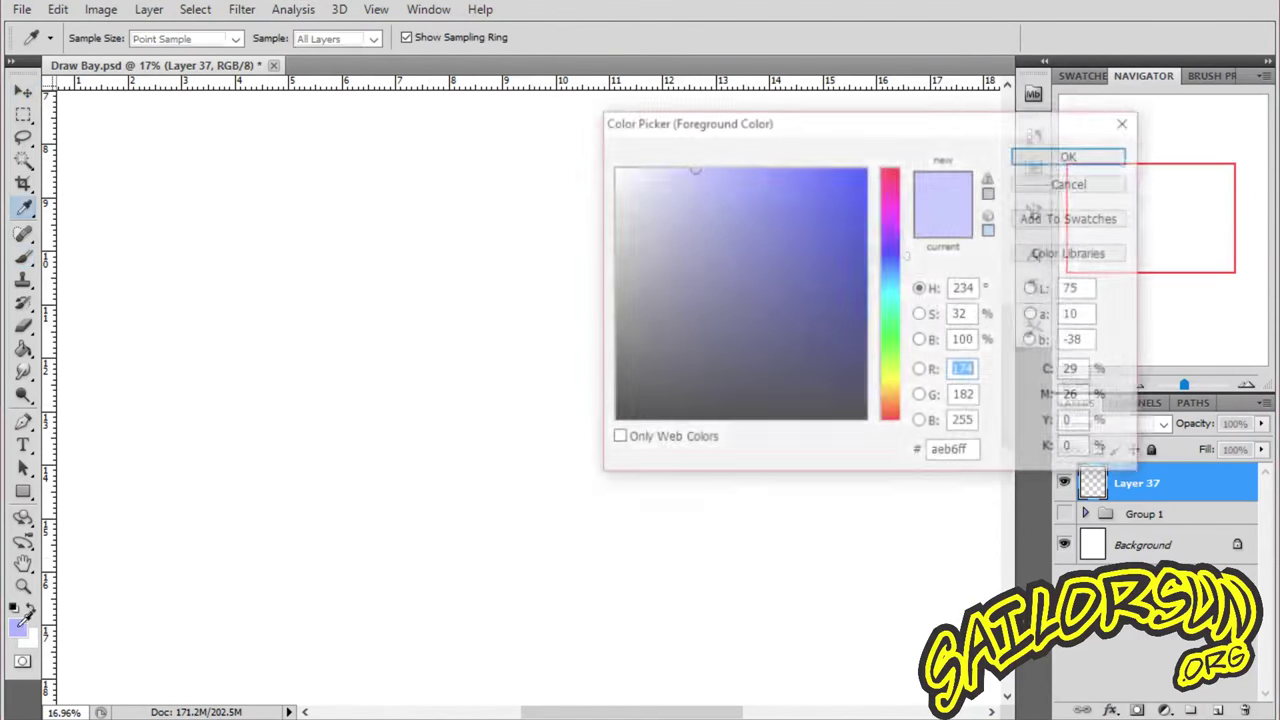
left_click(1072, 156)
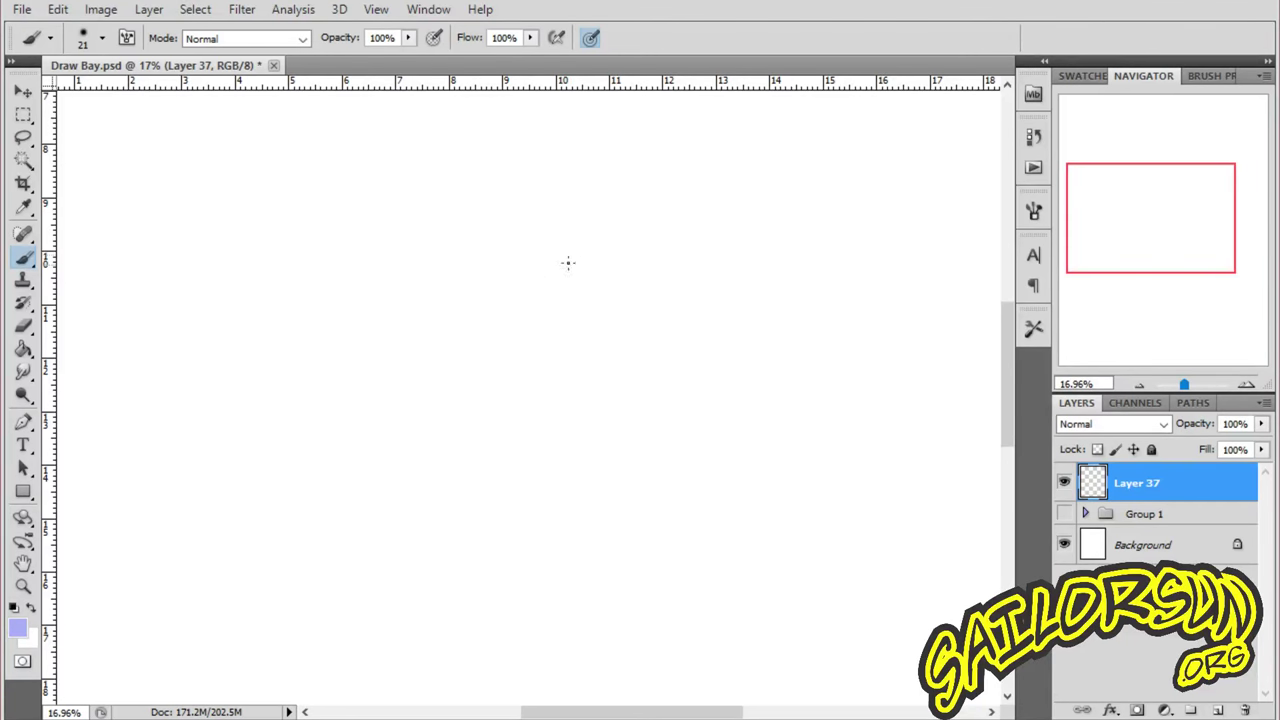
- Sketch the head near the canvas's upper middle as a circle with curved face guidelines and a pointed jaw
mouse_move(570, 218)
left_mouse_down()
mouse_move(565, 276)
mouse_move(530, 221)
mouse_move(580, 254)
left_mouse_up()
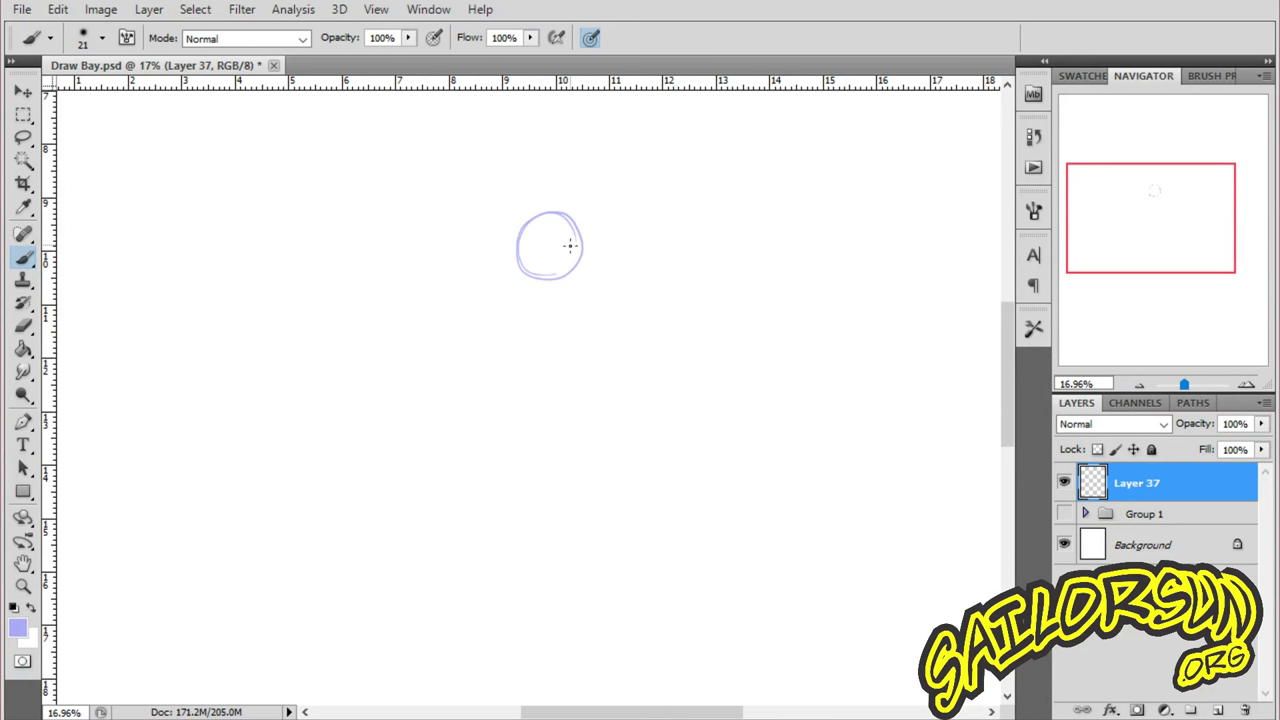
key("ctrl+z")
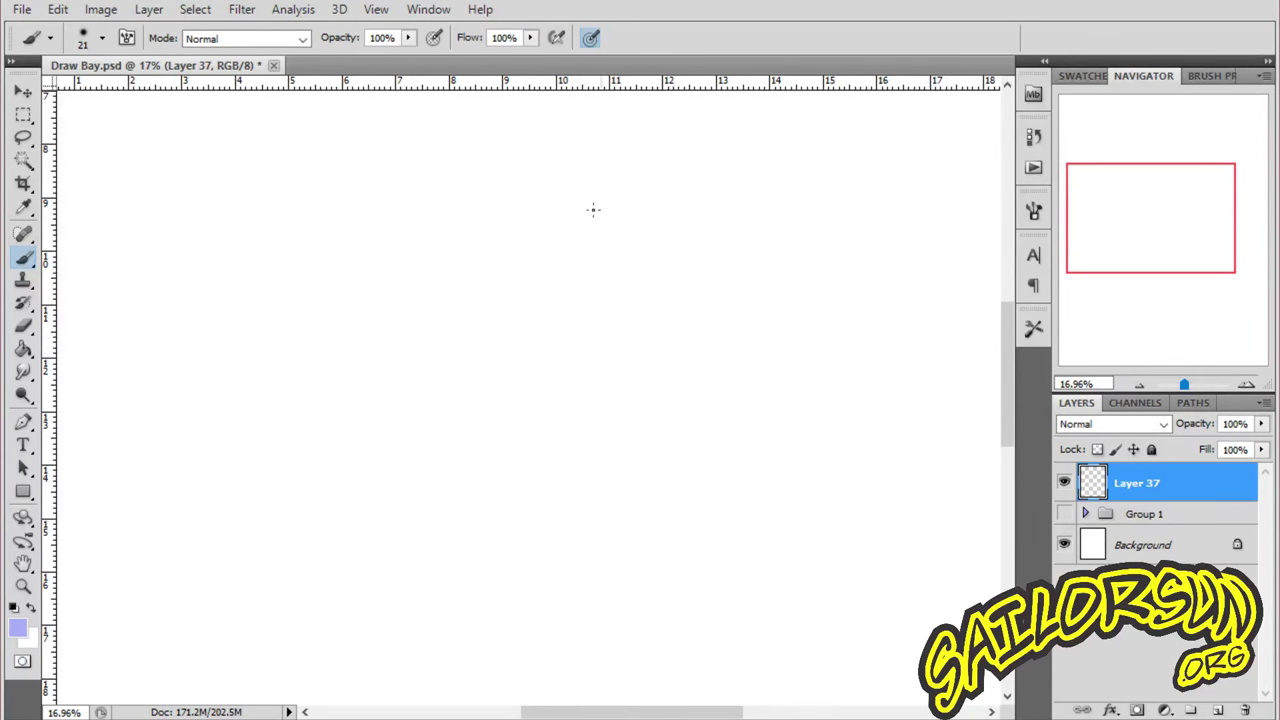
mouse_move(600, 232)
left_mouse_down()
mouse_move(538, 245)
mouse_move(602, 208)
mouse_move(545, 253)
mouse_move(580, 190)
mouse_move(553, 201)
mouse_move(601, 244)
mouse_move(543, 208)
mouse_move(606, 238)
mouse_move(561, 225)
mouse_move(564, 248)
mouse_move(612, 206)
mouse_move(560, 227)
mouse_move(593, 227)
mouse_move(564, 255)
left_mouse_up()
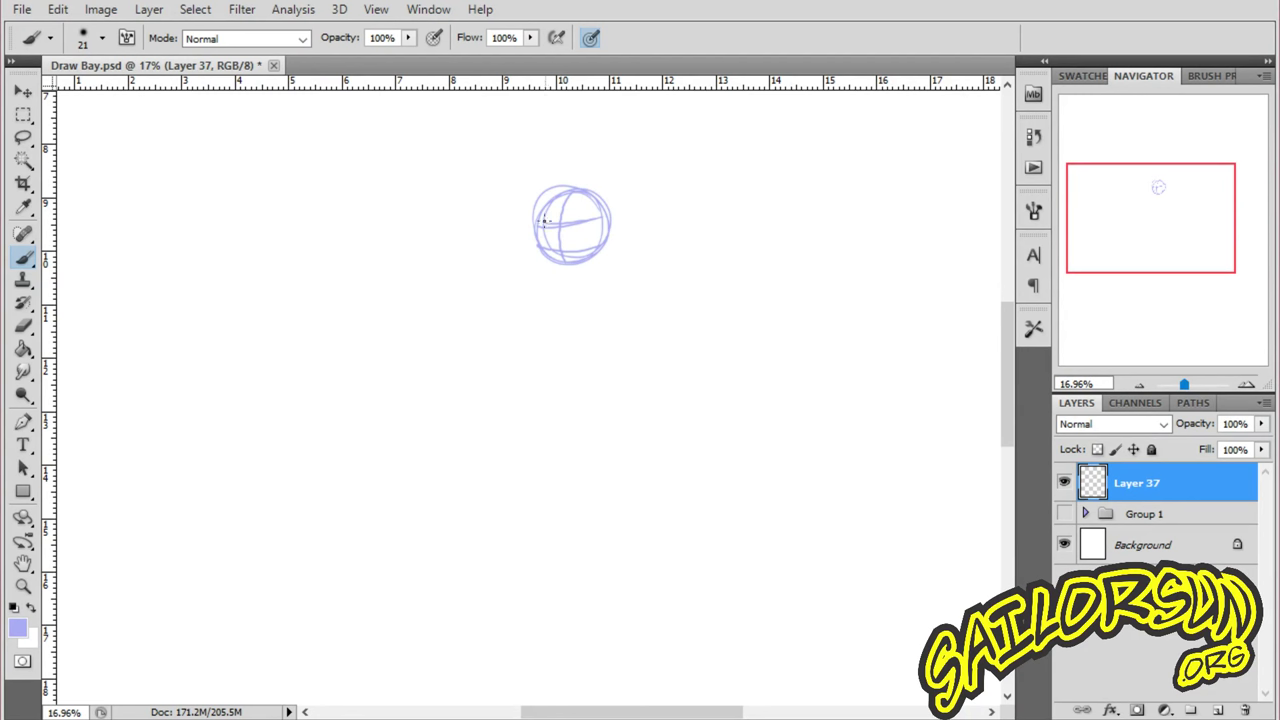
mouse_move(535, 222)
left_mouse_down()
mouse_move(537, 261)
mouse_move(535, 229)
mouse_move(537, 257)
mouse_move(573, 292)
mouse_move(604, 271)
mouse_move(540, 266)
mouse_move(603, 268)
left_mouse_up()
- Sketch the torso below the head with angular chest lines, a curved centre line and two small shoulder circles
left_click_drag(598, 284, 570, 392)
left_click_drag(600, 286, 569, 398)
mouse_move(598, 288)
left_mouse_down()
mouse_move(642, 350)
mouse_move(570, 376)
mouse_move(583, 310)
mouse_move(546, 318)
mouse_move(568, 398)
left_mouse_up()
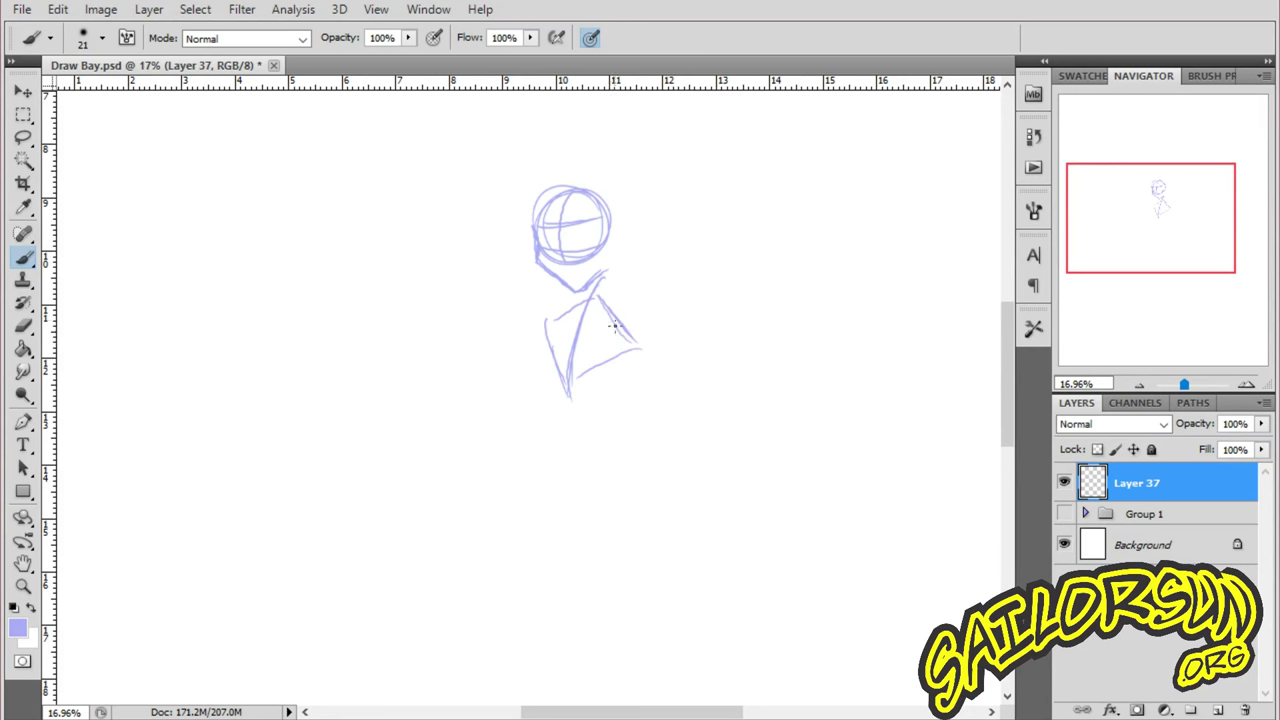
mouse_move(603, 303)
left_mouse_down()
mouse_move(636, 349)
mouse_move(588, 374)
left_mouse_up()
mouse_move(592, 295)
left_mouse_down()
mouse_move(548, 320)
mouse_move(562, 375)
left_mouse_up()
mouse_move(622, 327)
left_mouse_down()
mouse_move(618, 306)
mouse_move(628, 322)
left_mouse_up()
left_click_drag(562, 290, 548, 312)
- Sketch a flared hip shape with a curved hem below the waist
mouse_move(596, 375)
left_mouse_down()
mouse_move(553, 359)
mouse_move(550, 396)
left_mouse_up()
key("ctrl+z")
mouse_move(577, 398)
left_mouse_down()
mouse_move(616, 458)
mouse_move(541, 476)
mouse_move(604, 490)
left_mouse_up()
left_click_drag(582, 412, 632, 482)
mouse_move(557, 398)
left_mouse_down()
mouse_move(541, 471)
mouse_move(634, 484)
left_mouse_up()
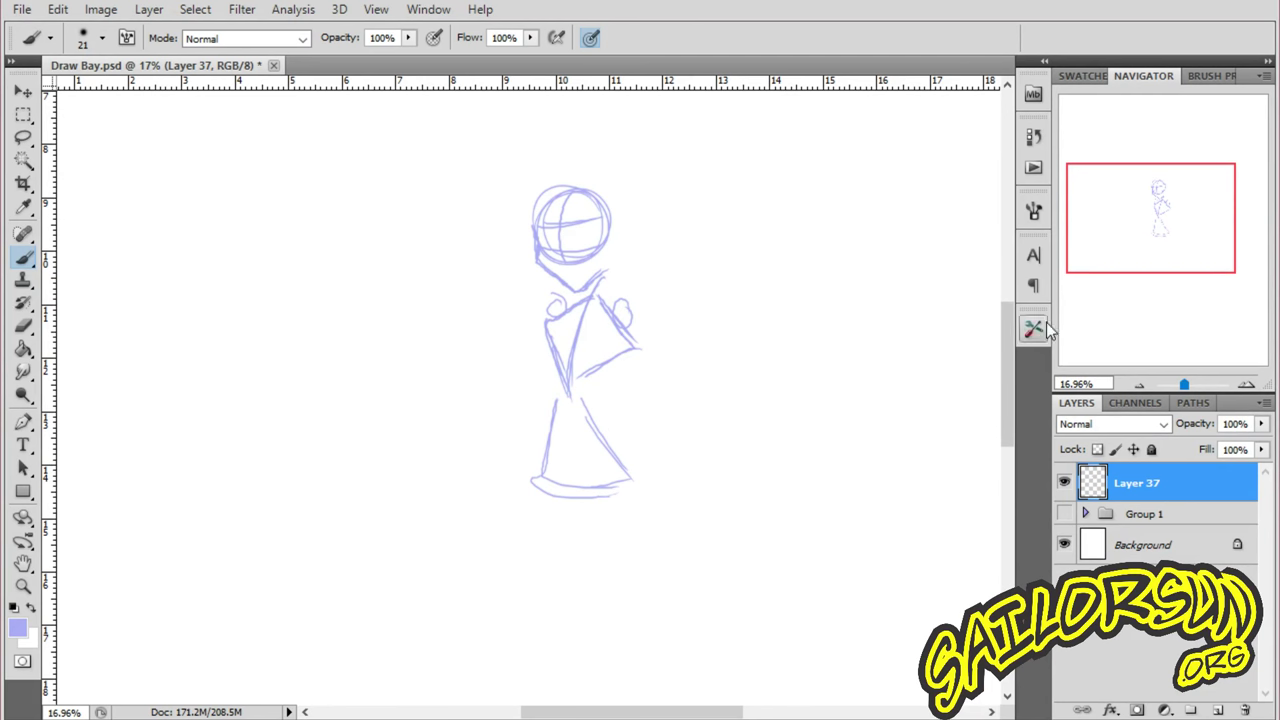
- Sketch two long leg lines tapering downward from the hem
scroll(1008, 395, "down", 1)
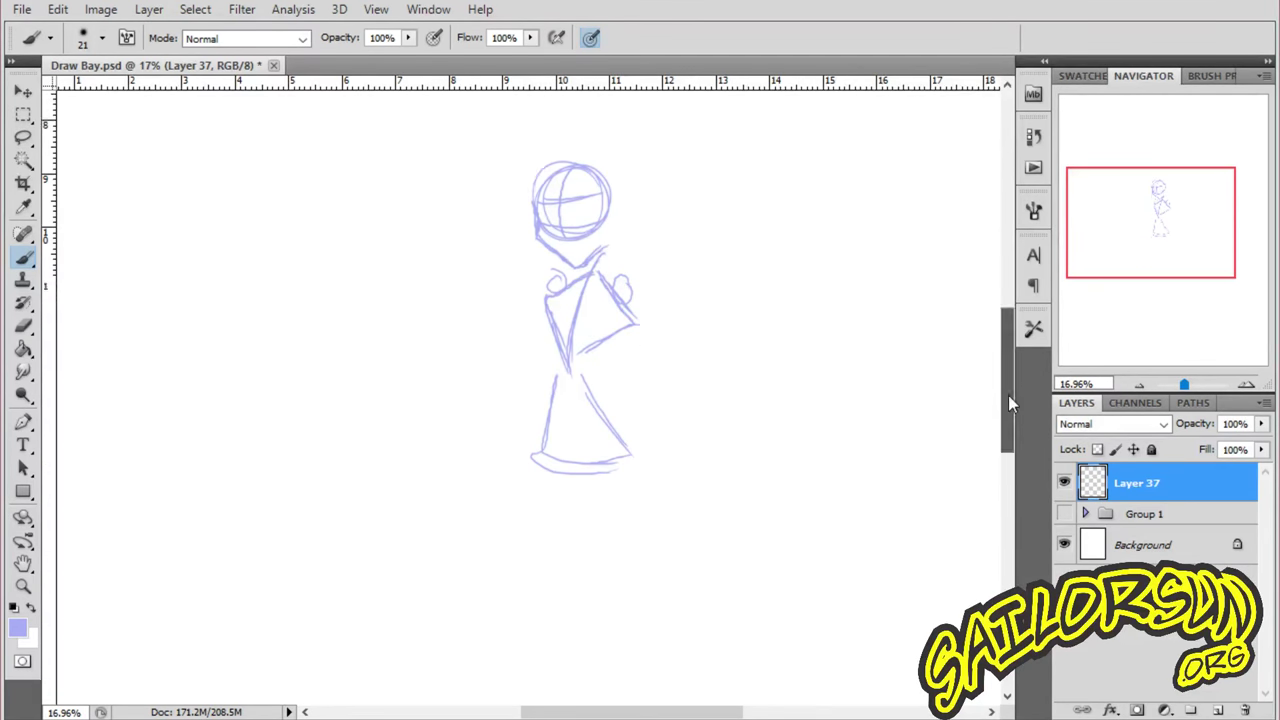
scroll(1008, 395, "down", 4)
left_click_drag(616, 362, 573, 521)
left_click_drag(557, 345, 568, 568)
scroll(1004, 399, "up", 5)
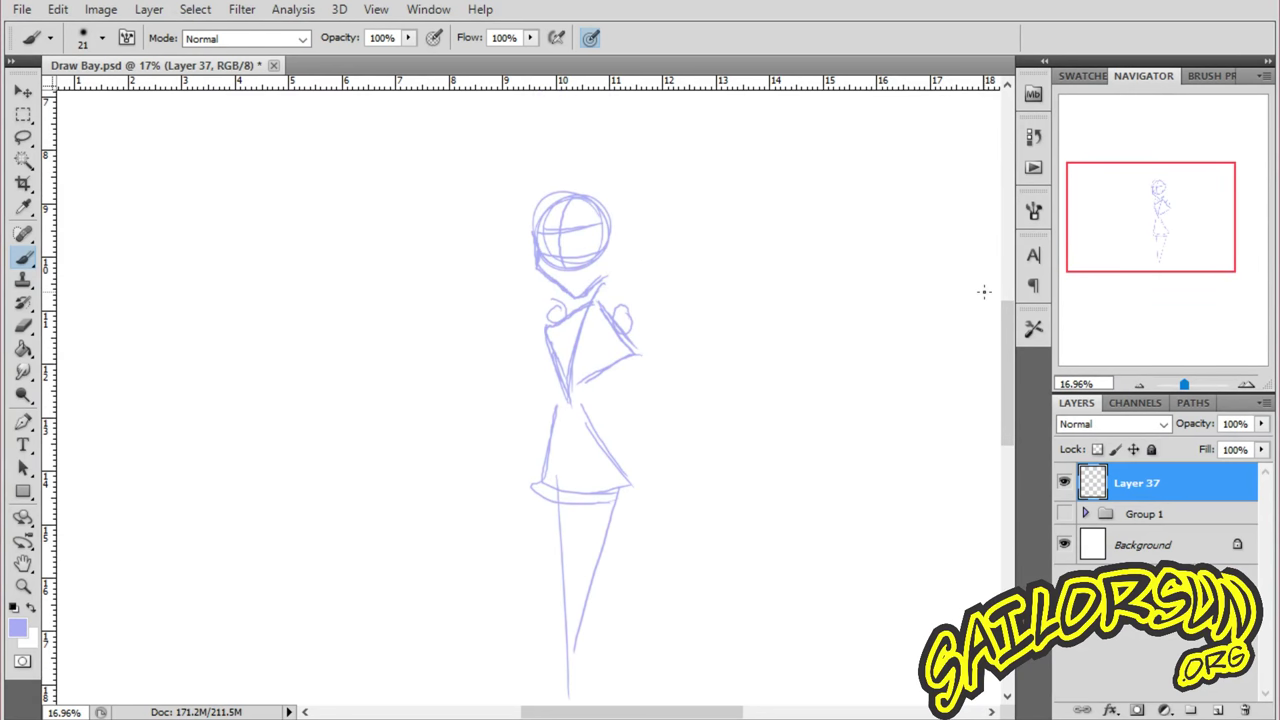
- Enlarge the head and torso to about 34% for detail sketching with the Brush tool
left_click(24, 587)
left_click_drag(645, 350, 748, 286)
left_click_drag(1007, 403, 1008, 338)
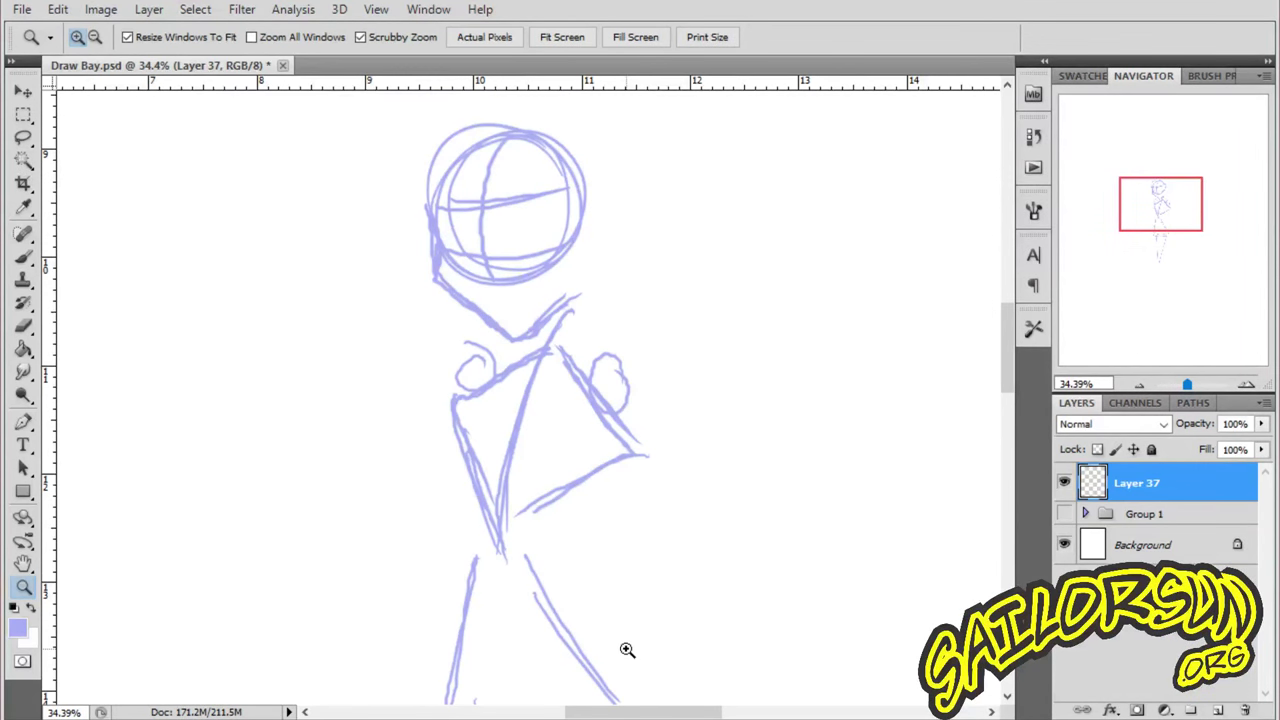
left_click(24, 256)
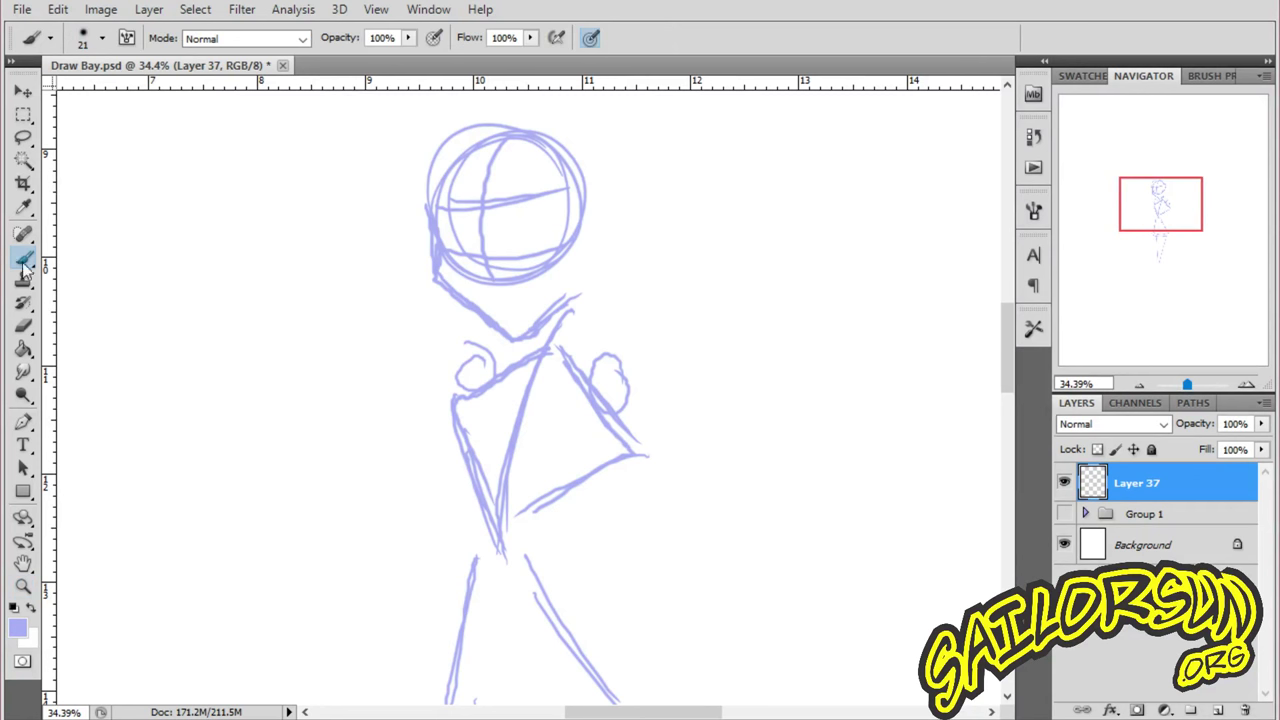
- Try a shorter chin line above the existing jaw, and undo those strokes
left_click_drag(428, 215, 432, 221)
mouse_move(436, 264)
left_mouse_down()
mouse_move(510, 316)
mouse_move(578, 264)
left_mouse_up()
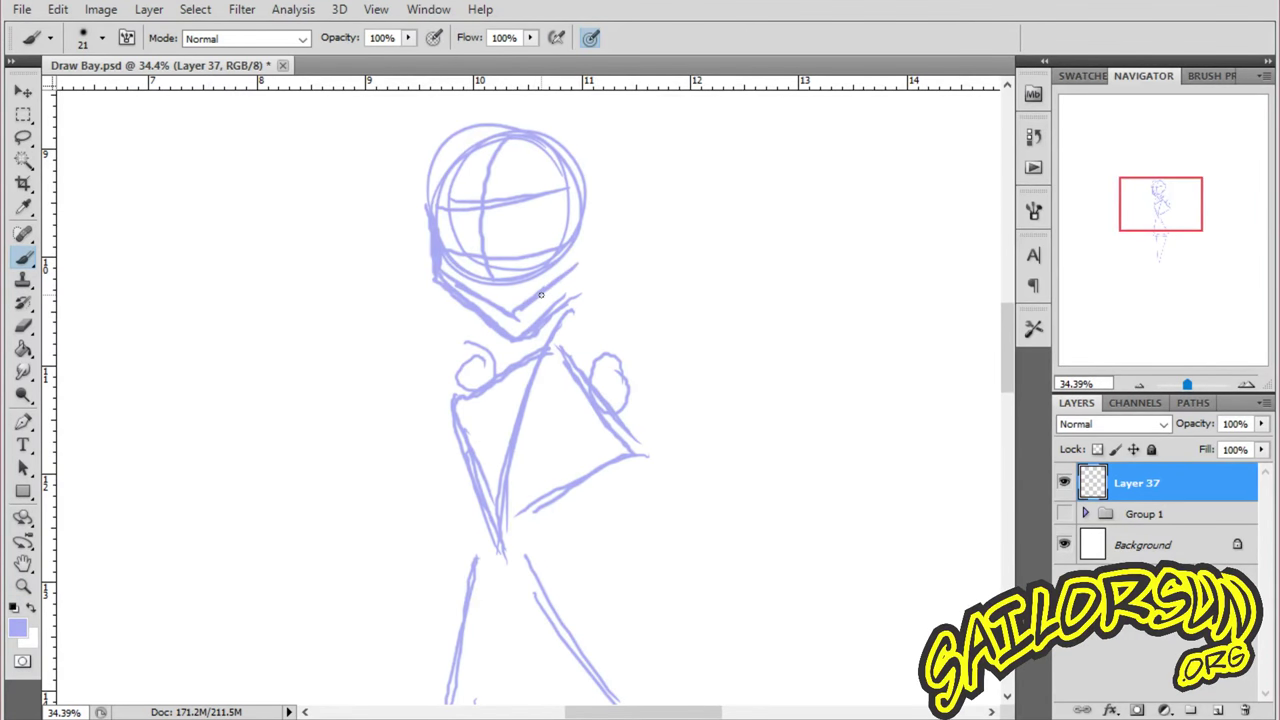
key("ctrl+alt+z")
key("ctrl+alt+z")
key("ctrl+alt+z")
key("ctrl+alt+z")
- Sketch the face with arched upper lids, oval irises, a small nose and a short mouth line, redoing unsatisfactory eye strokes
mouse_move(497, 240)
left_mouse_down()
mouse_move(538, 238)
mouse_move(439, 228)
mouse_move(443, 243)
mouse_move(479, 247)
mouse_move(439, 232)
left_mouse_up()
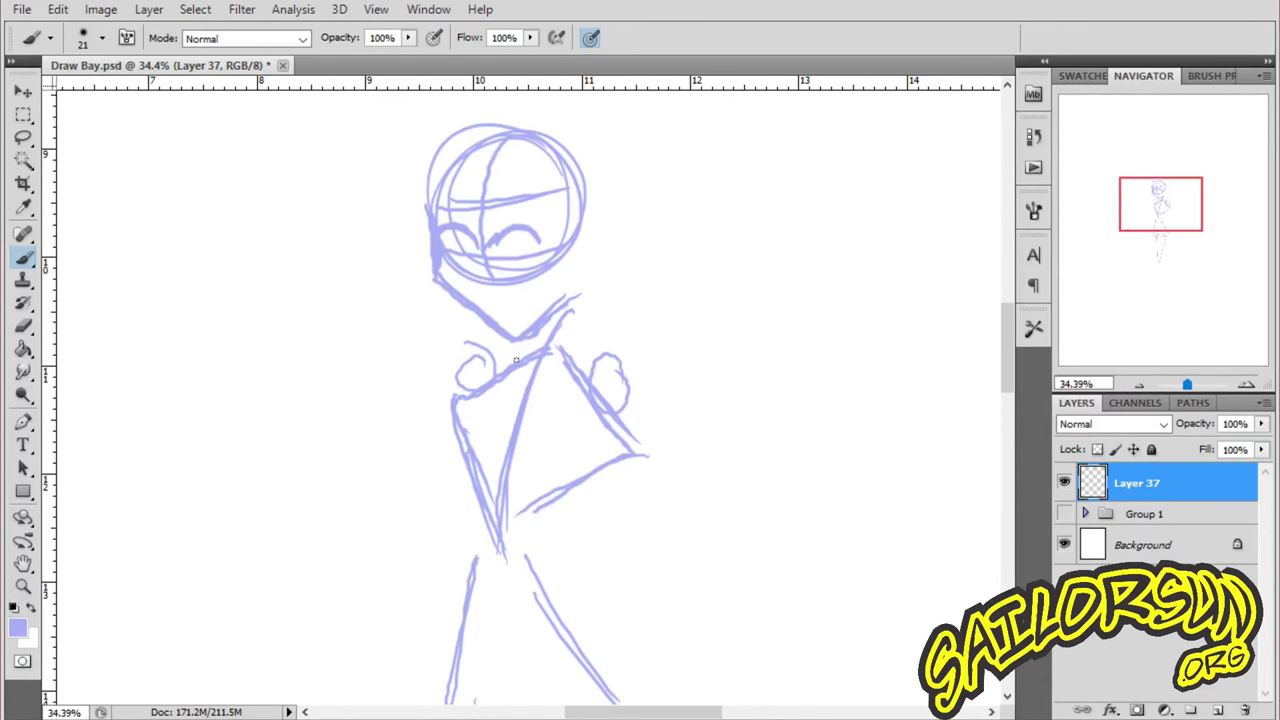
key("ctrl+z")
left_click_drag(497, 237, 468, 238)
key("ctrl+z")
mouse_move(526, 247)
left_mouse_down()
mouse_move(530, 236)
mouse_move(527, 253)
mouse_move(458, 254)
mouse_move(450, 232)
left_mouse_up()
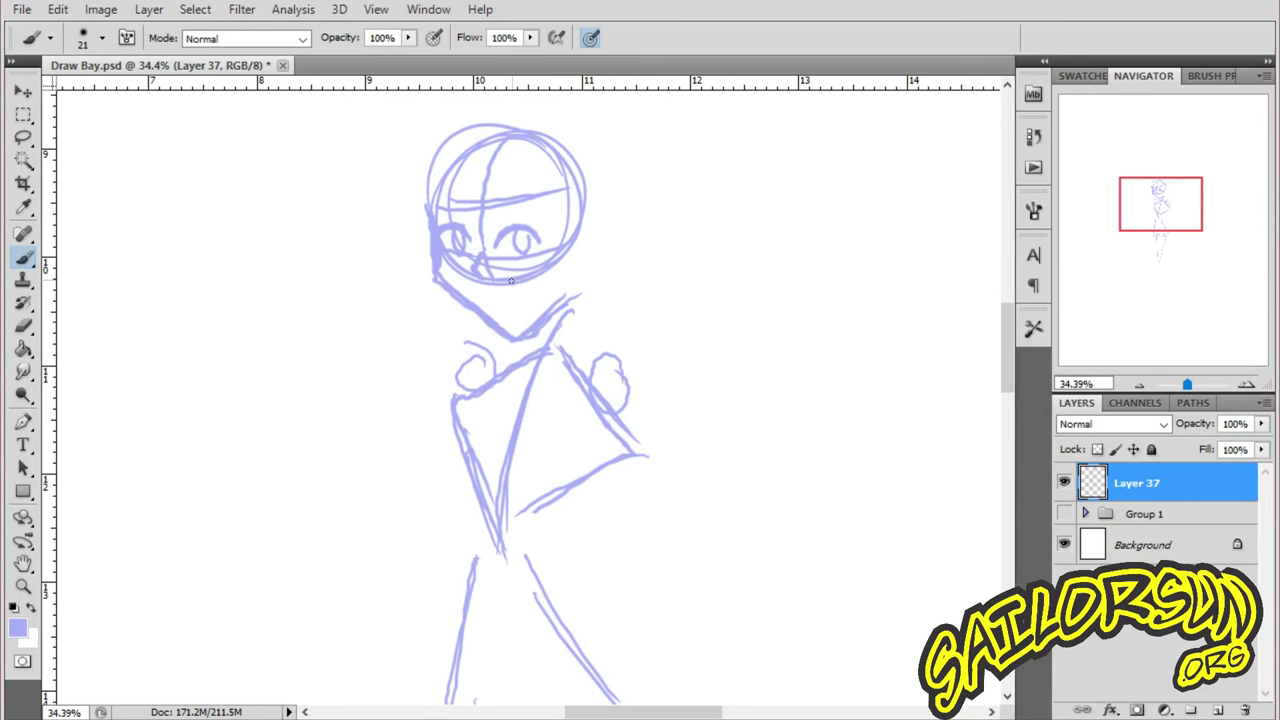
left_click_drag(499, 297, 524, 295)
- Sketch the hairline over the forehead and the long hair strands falling past the face's left side to the chest
left_click_drag(500, 194, 502, 204)
mouse_move(463, 258)
left_mouse_down()
mouse_move(438, 349)
mouse_move(448, 420)
left_mouse_up()
left_click_drag(400, 288, 436, 432)
left_click_drag(388, 320, 448, 446)
mouse_move(430, 340)
left_mouse_down()
mouse_move(446, 444)
mouse_move(452, 434)
left_mouse_up()
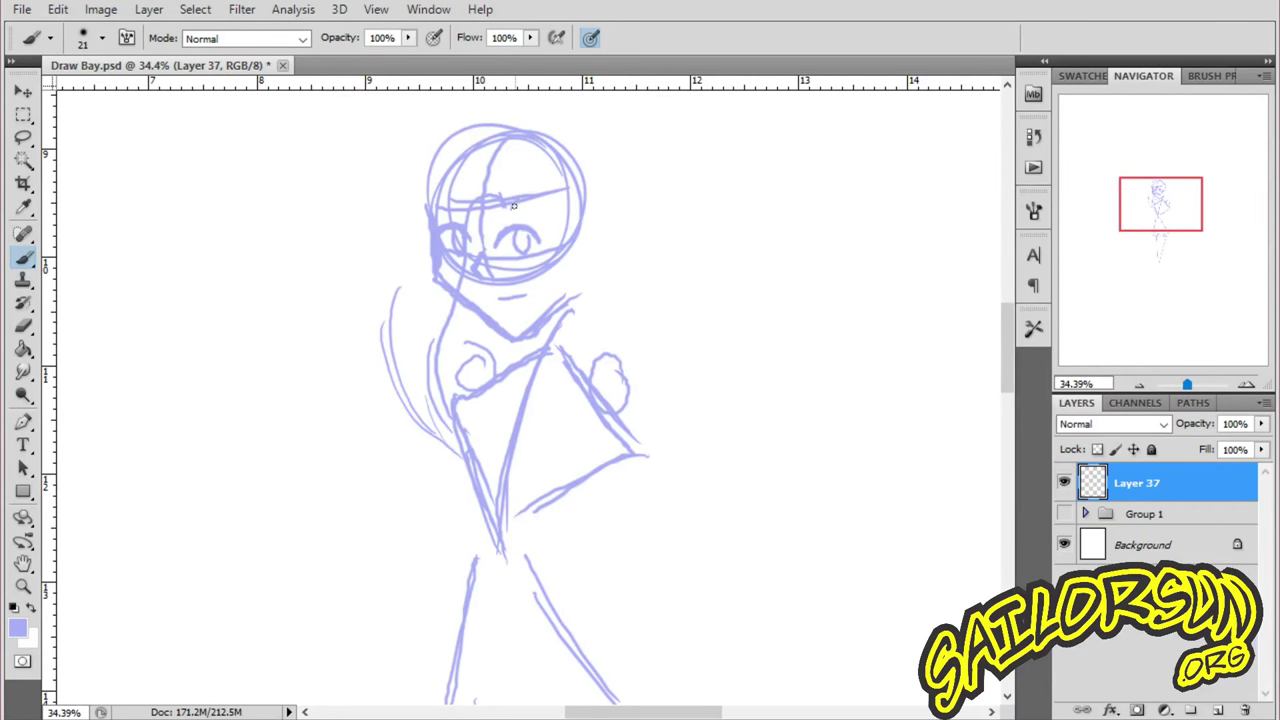
- Sketch the hair on the face's right side and outline its full volume over the top and sides of the head
left_click_drag(549, 203, 554, 215)
mouse_move(598, 247)
left_mouse_down()
mouse_move(604, 332)
mouse_move(577, 416)
left_mouse_up()
left_click_drag(540, 340, 579, 413)
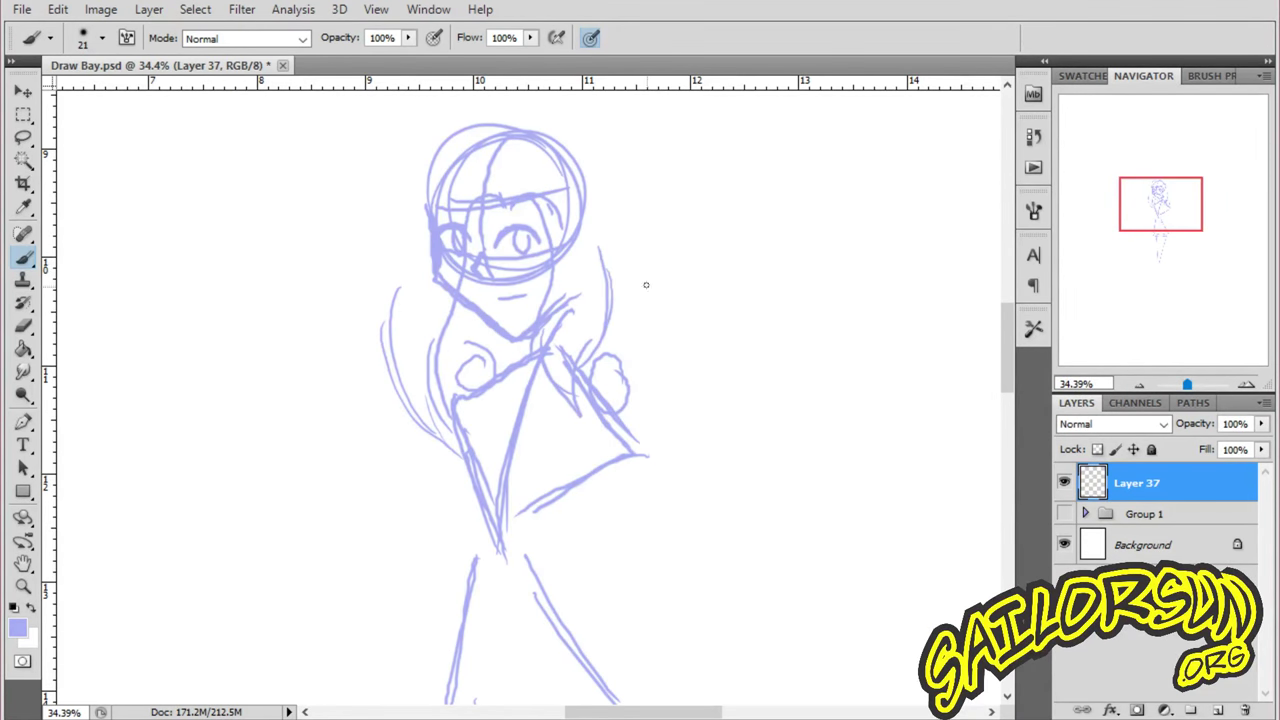
mouse_move(508, 164)
left_mouse_down()
mouse_move(530, 128)
mouse_move(565, 114)
mouse_move(619, 209)
mouse_move(625, 291)
mouse_move(604, 264)
left_mouse_up()
mouse_move(530, 126)
left_mouse_down()
mouse_move(404, 150)
mouse_move(430, 168)
mouse_move(380, 209)
left_mouse_up()
left_click_drag(405, 168, 398, 310)
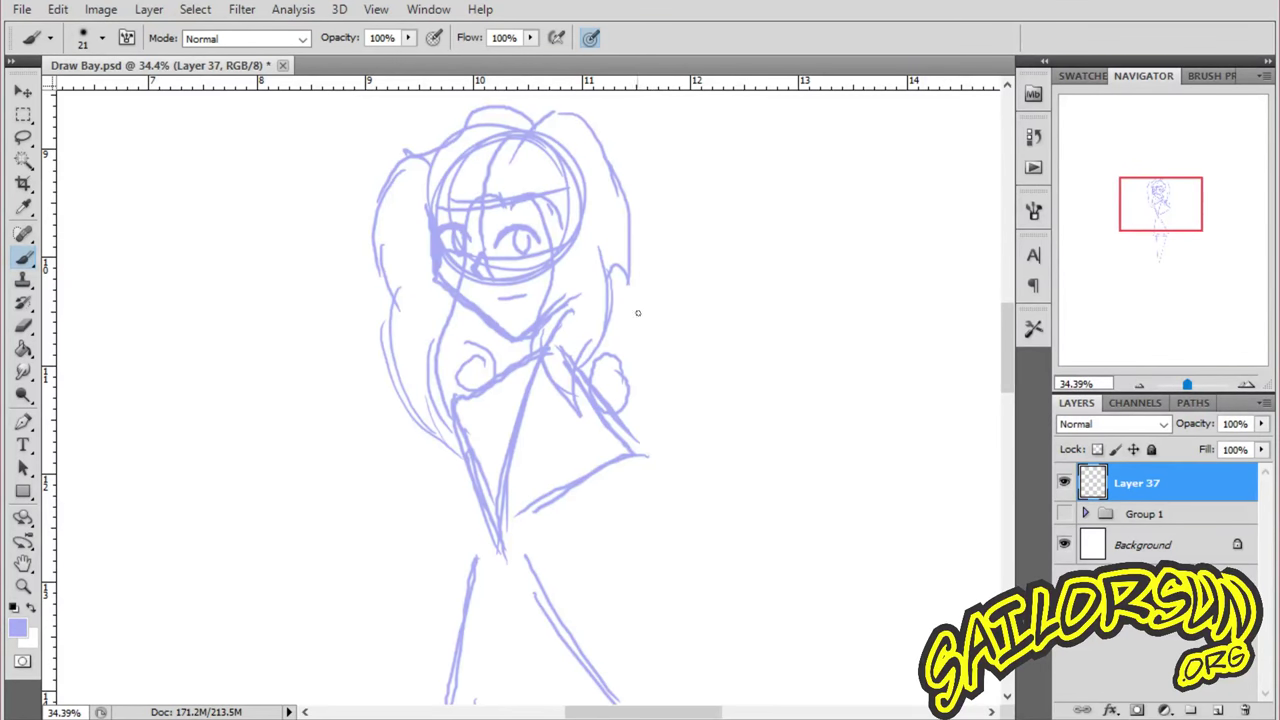
- Sketch the neck line between the chin and the top of the torso
scroll(1009, 332, "down", 3)
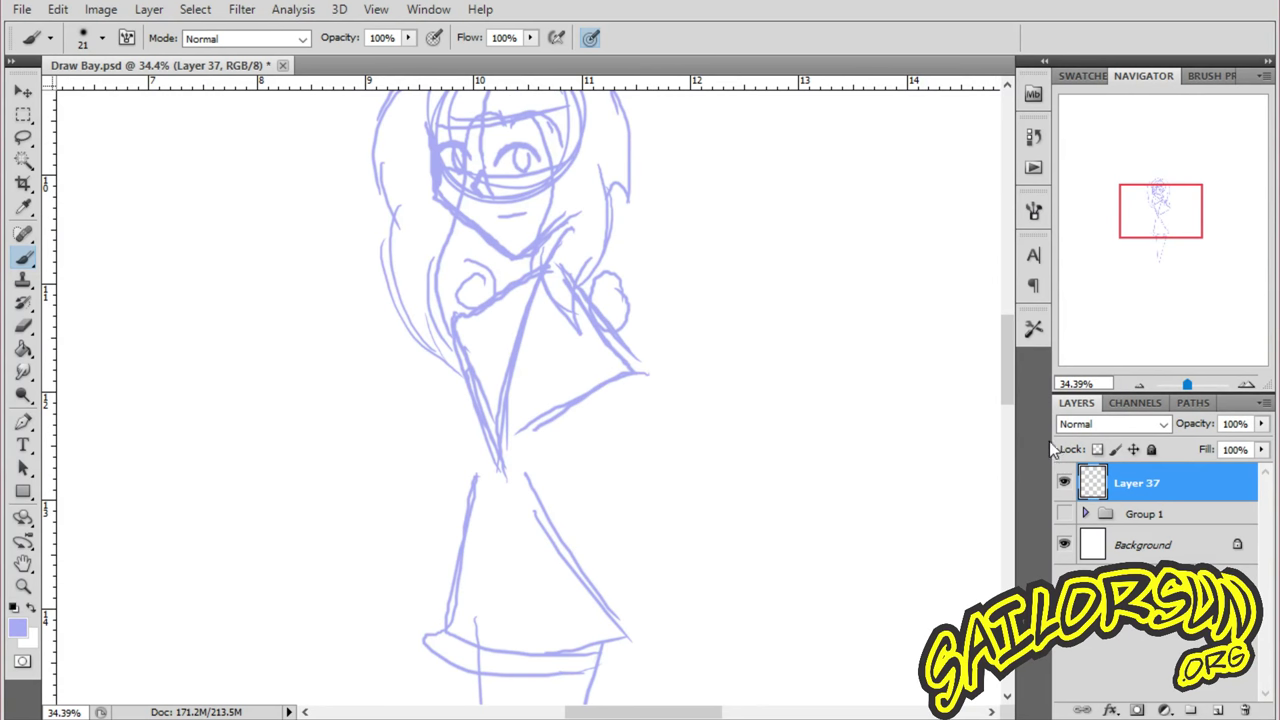
scroll(1006, 378, "up", 2)
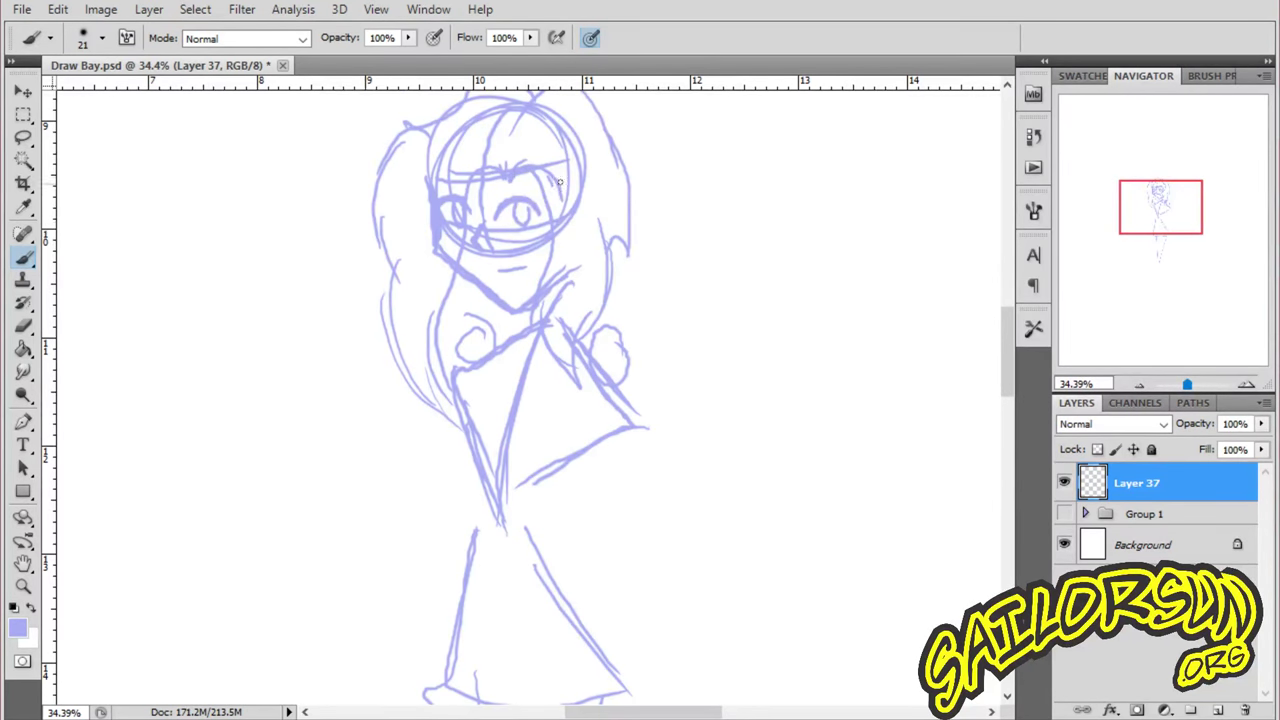
left_click_drag(528, 310, 516, 337)
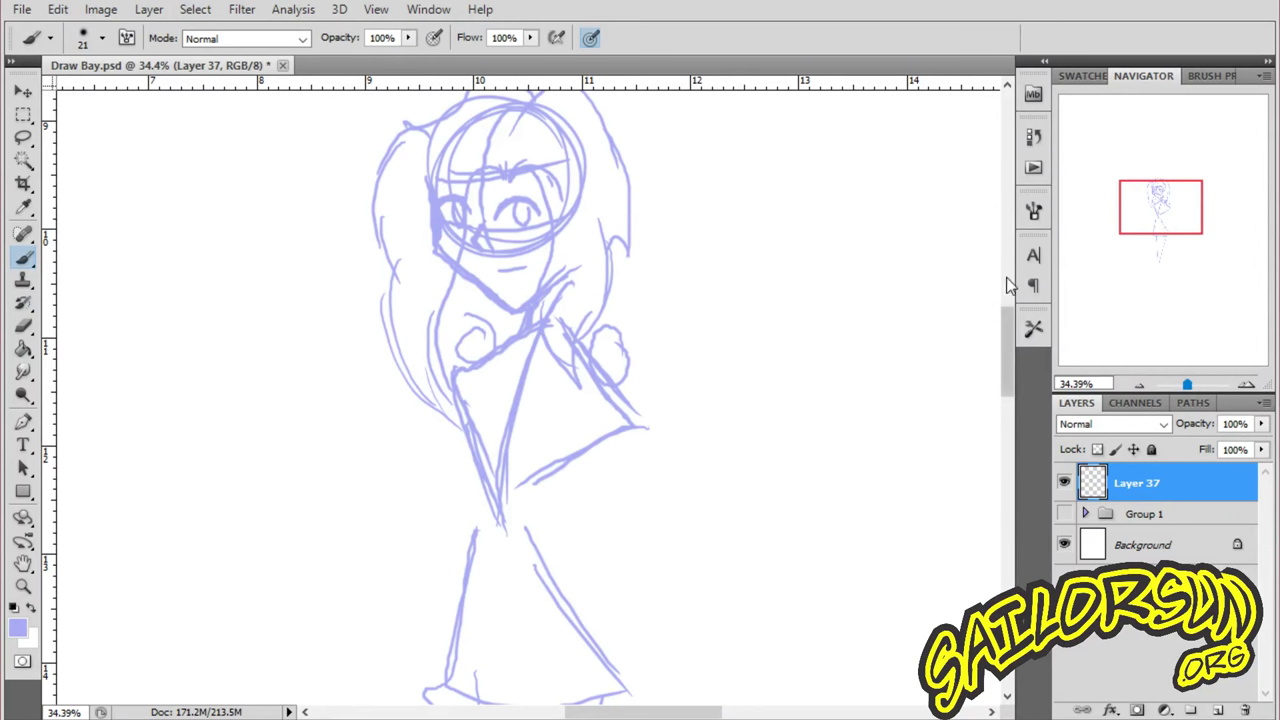
- Sketch round joint guides for the bent arm in the empty space left of the torso
scroll(1004, 334, "up", 3)
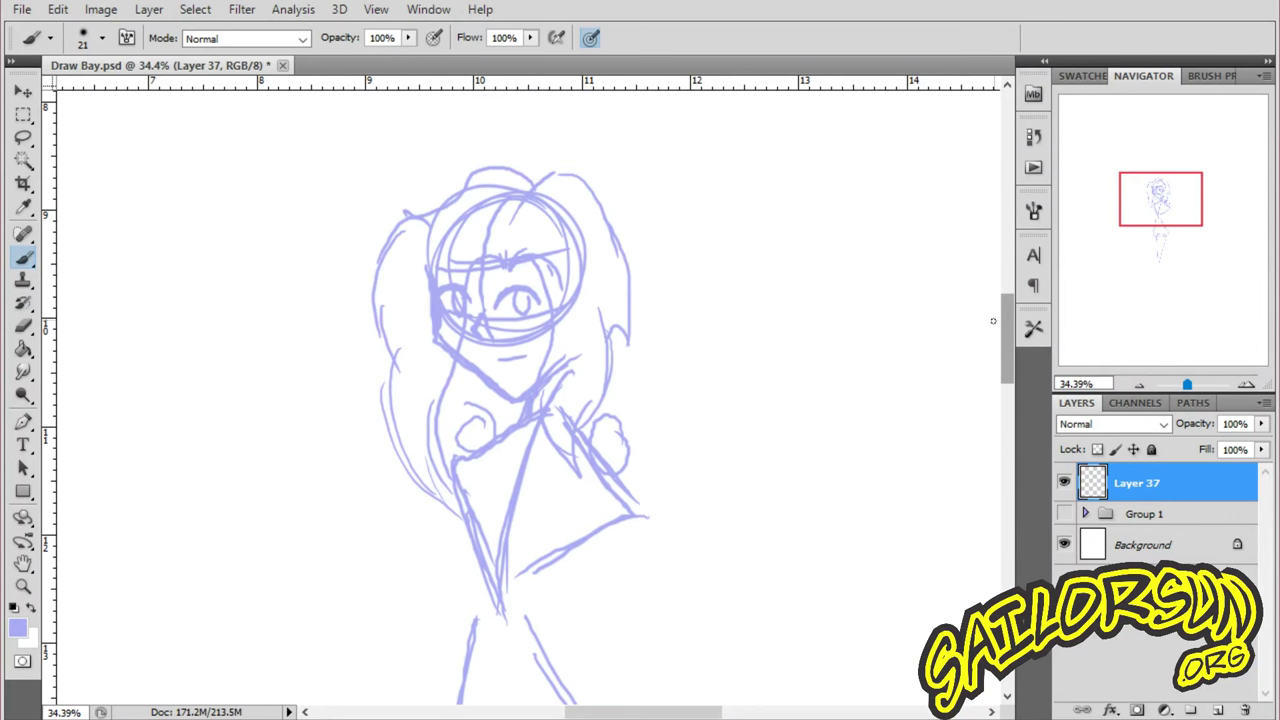
scroll(1005, 360, "down", 3)
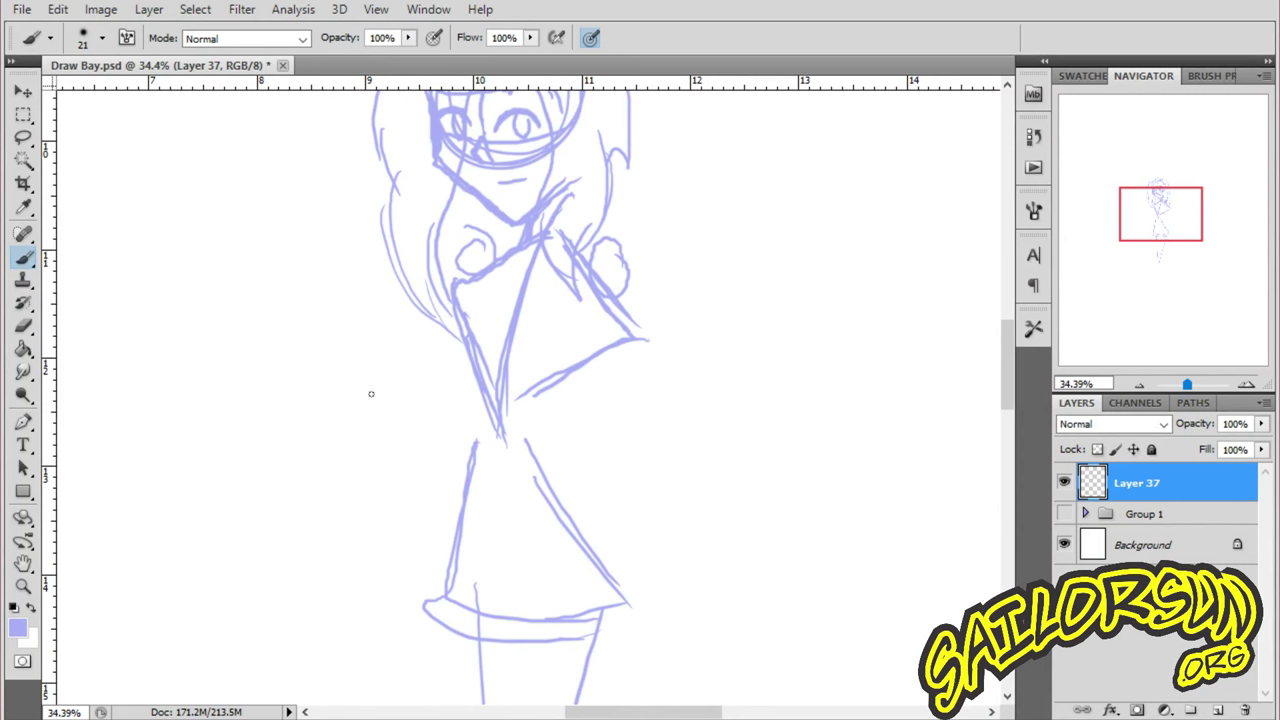
mouse_move(417, 358)
left_mouse_down()
mouse_move(346, 389)
mouse_move(340, 345)
left_mouse_up()
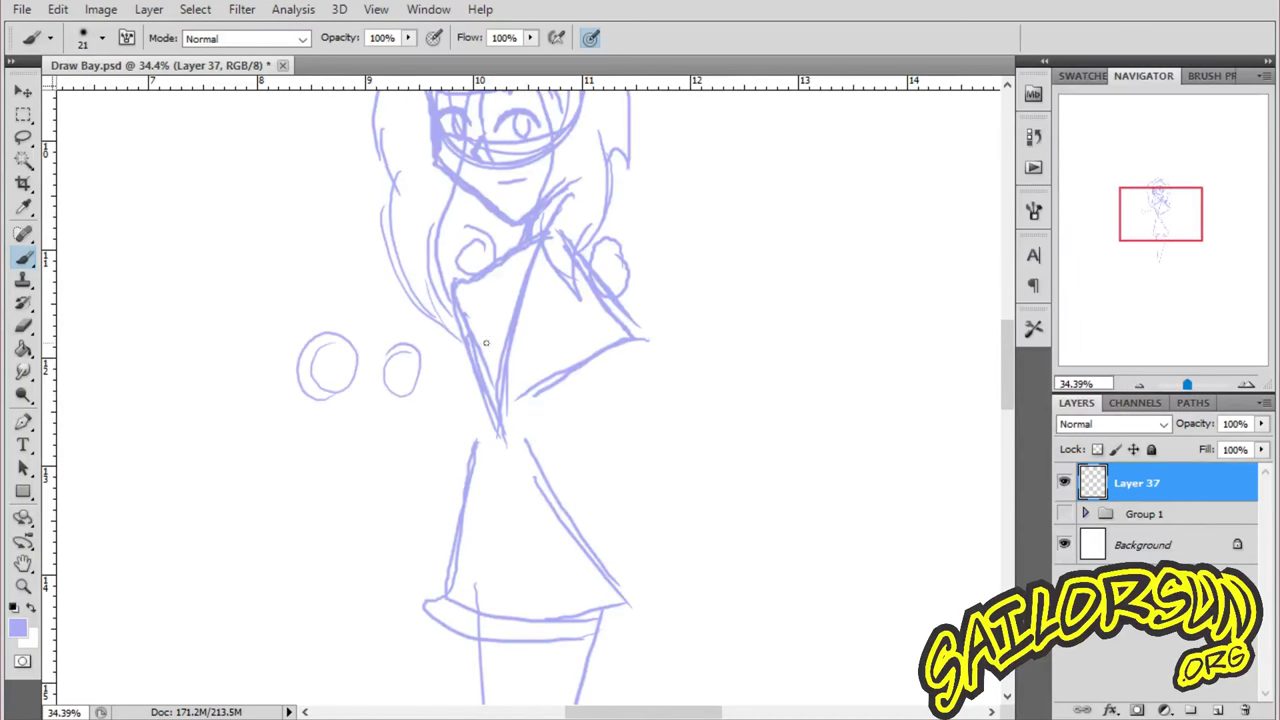
- Sketch the right-hand arm reaching down with elbow and hand circles, and refine the left shoulder and arm joint circles
left_click_drag(624, 342, 682, 512)
left_click_drag(648, 425, 660, 468)
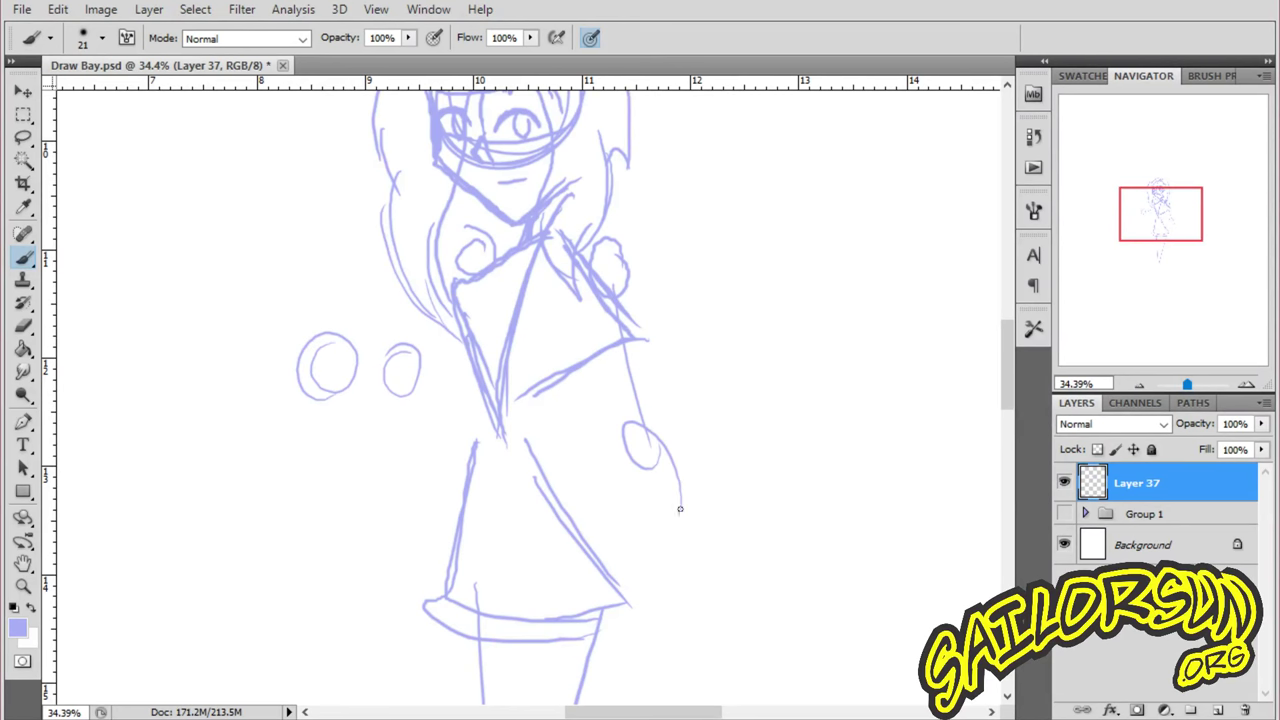
mouse_move(485, 239)
left_mouse_down()
mouse_move(491, 271)
mouse_move(472, 285)
mouse_move(477, 251)
left_mouse_up()
left_click_drag(409, 348, 340, 380)
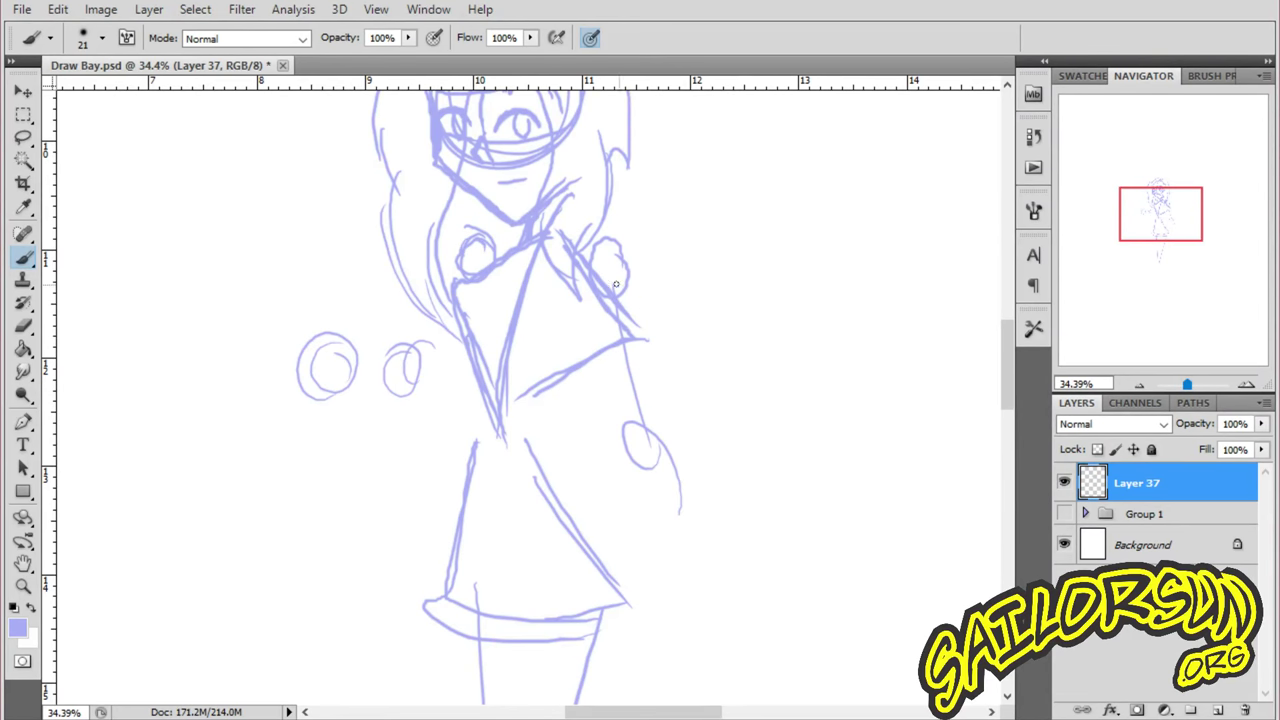
left_click_drag(651, 409, 638, 435)
left_click_drag(718, 551, 641, 430)
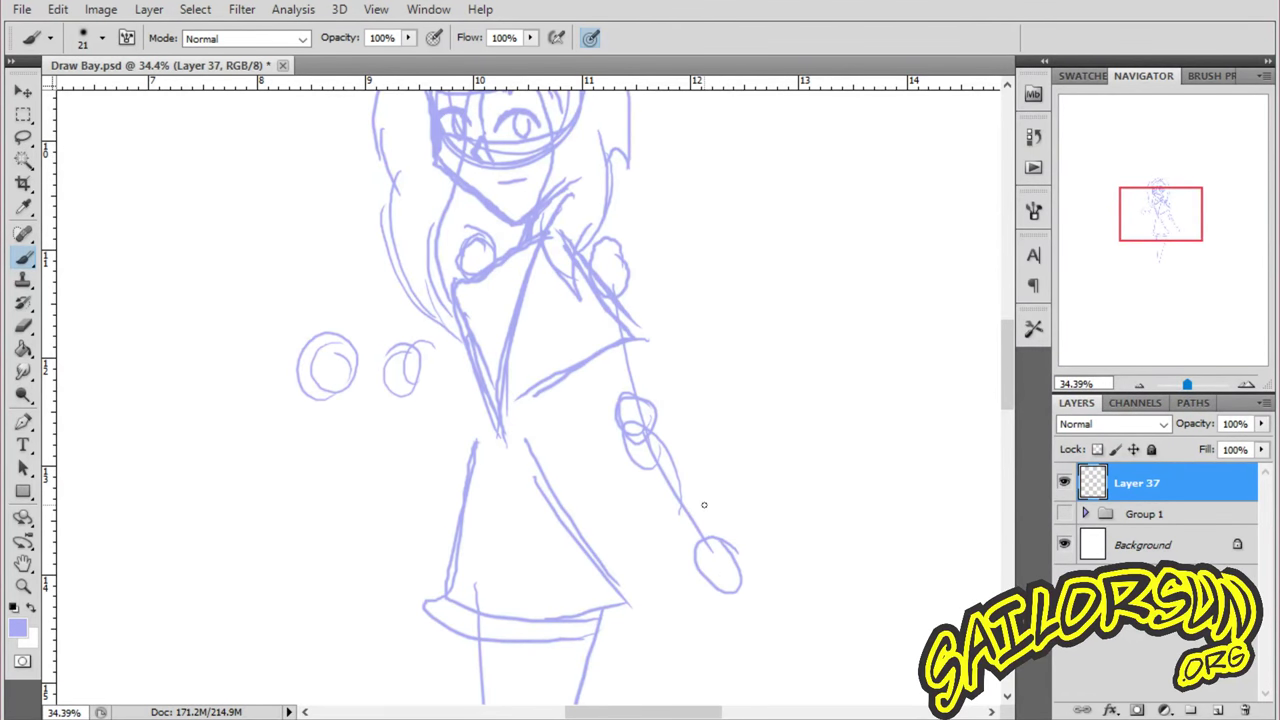
mouse_move(1010, 380)
left_mouse_down()
mouse_move(1007, 358)
mouse_move(1008, 371)
left_mouse_up()
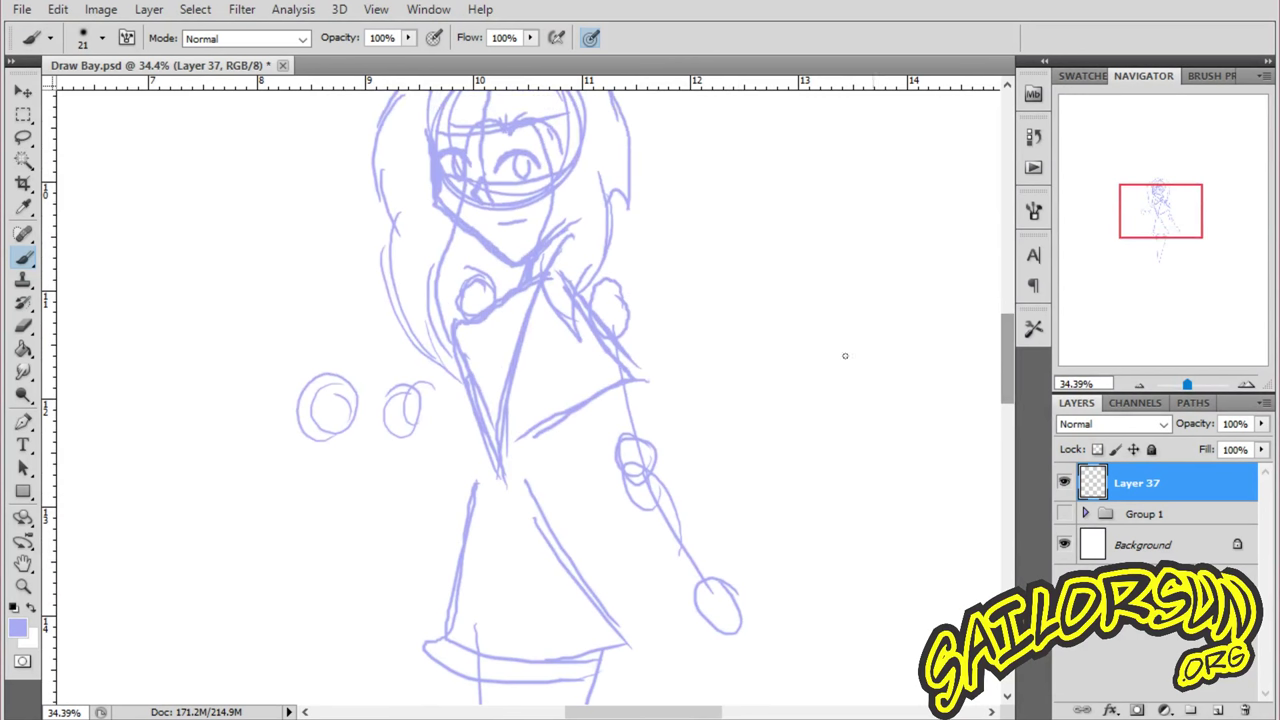
- Sketch the upper-arm guide line from the left shoulder circle down to the bent arm's elbow guide
mouse_move(469, 320)
left_mouse_down()
mouse_move(432, 390)
mouse_move(383, 410)
left_mouse_up()
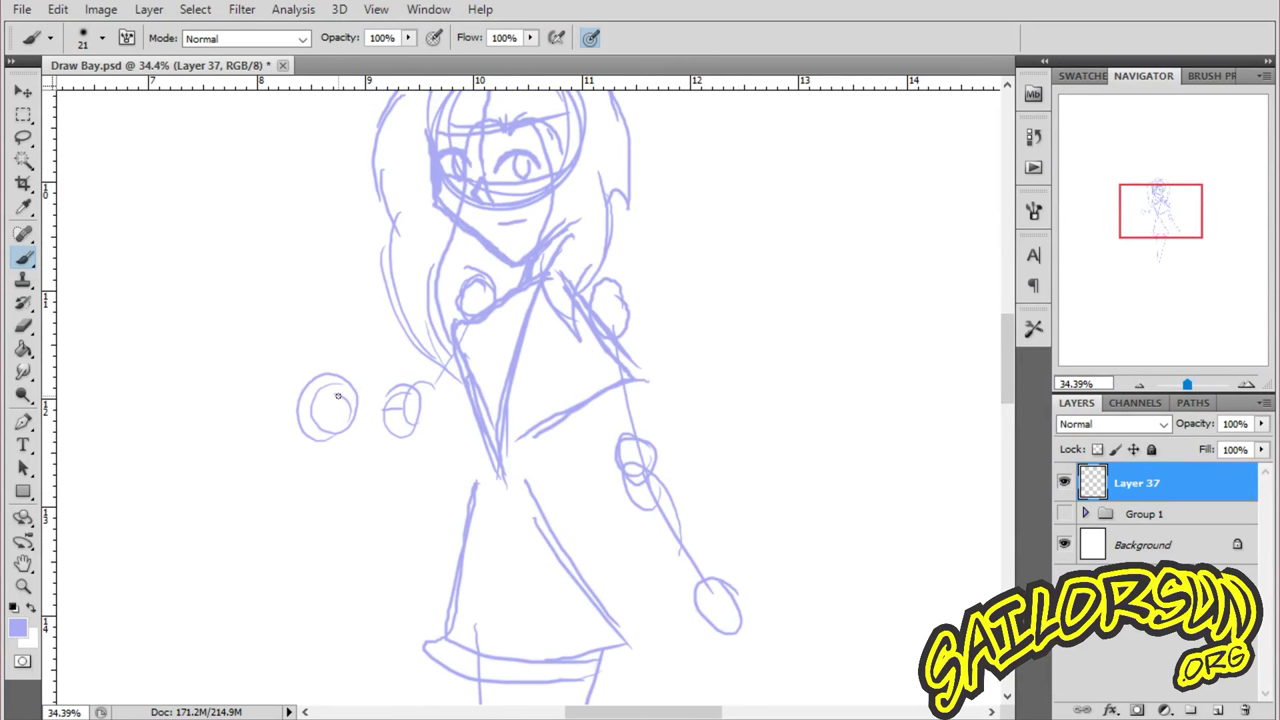
mouse_move(494, 313)
left_mouse_down()
mouse_move(455, 327)
mouse_move(485, 318)
mouse_move(449, 364)
mouse_move(475, 336)
mouse_move(462, 318)
mouse_move(465, 392)
mouse_move(476, 318)
mouse_move(454, 374)
mouse_move(564, 373)
mouse_move(574, 343)
mouse_move(490, 318)
mouse_move(454, 334)
mouse_move(469, 371)
mouse_move(459, 327)
mouse_move(482, 405)
mouse_move(501, 333)
mouse_move(486, 316)
mouse_move(450, 364)
left_mouse_up()
mouse_move(578, 334)
left_mouse_down()
mouse_move(572, 403)
mouse_move(584, 344)
mouse_move(580, 400)
mouse_move(538, 371)
mouse_move(577, 344)
mouse_move(568, 420)
left_mouse_up()
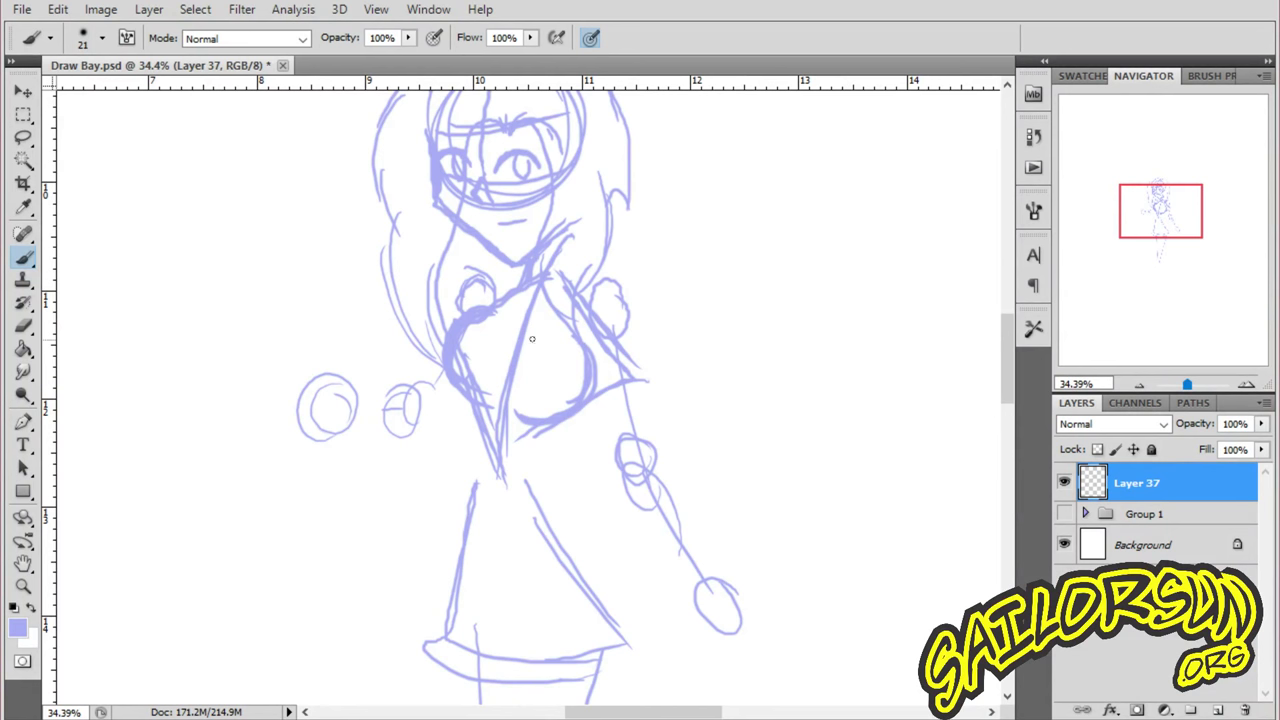
key("ctrl+alt+z")
key("ctrl+alt+z")
key("ctrl+alt+z")
key("ctrl+alt+z")
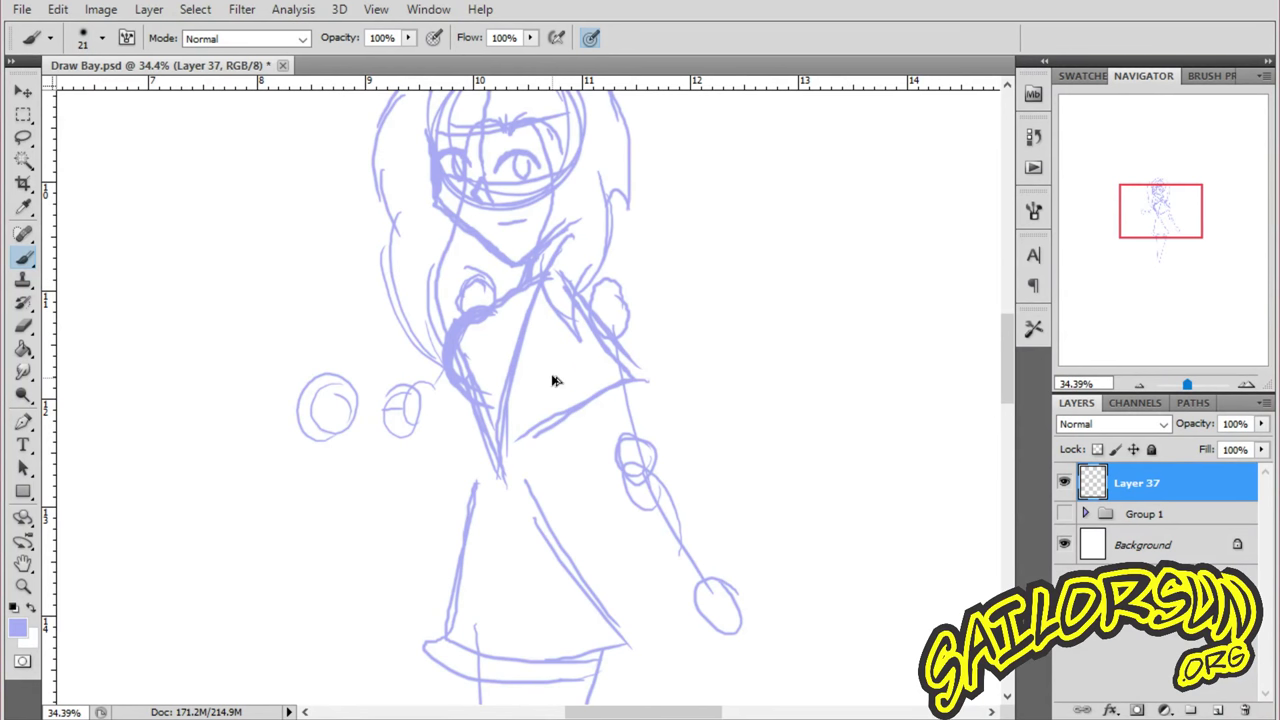
key("ctrl+alt+z")
key("ctrl+alt+z")
key("ctrl+alt+z")
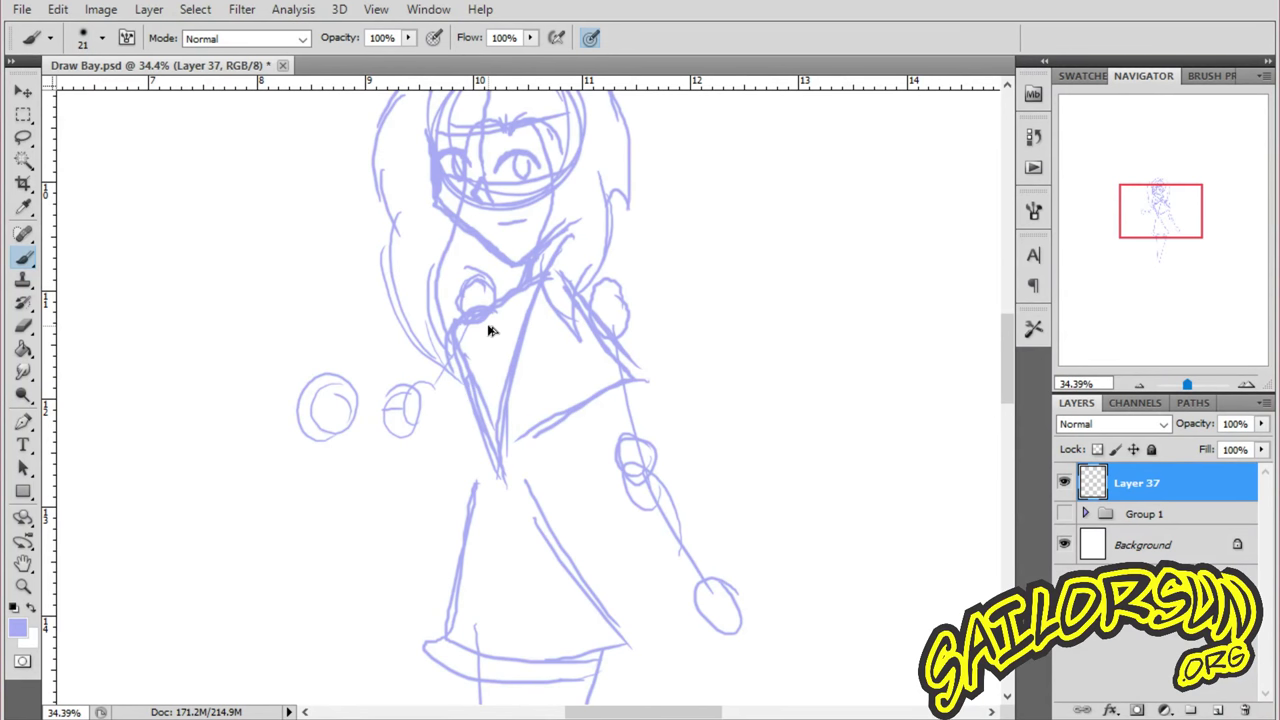
key("ctrl+shift+z")
key("ctrl+shift+z")
key("ctrl+shift+z")
mouse_move(578, 346)
left_mouse_down()
mouse_move(588, 380)
mouse_move(545, 410)
left_mouse_up()
mouse_move(466, 326)
left_mouse_down()
mouse_move(485, 370)
mouse_move(471, 324)
mouse_move(479, 400)
left_mouse_up()
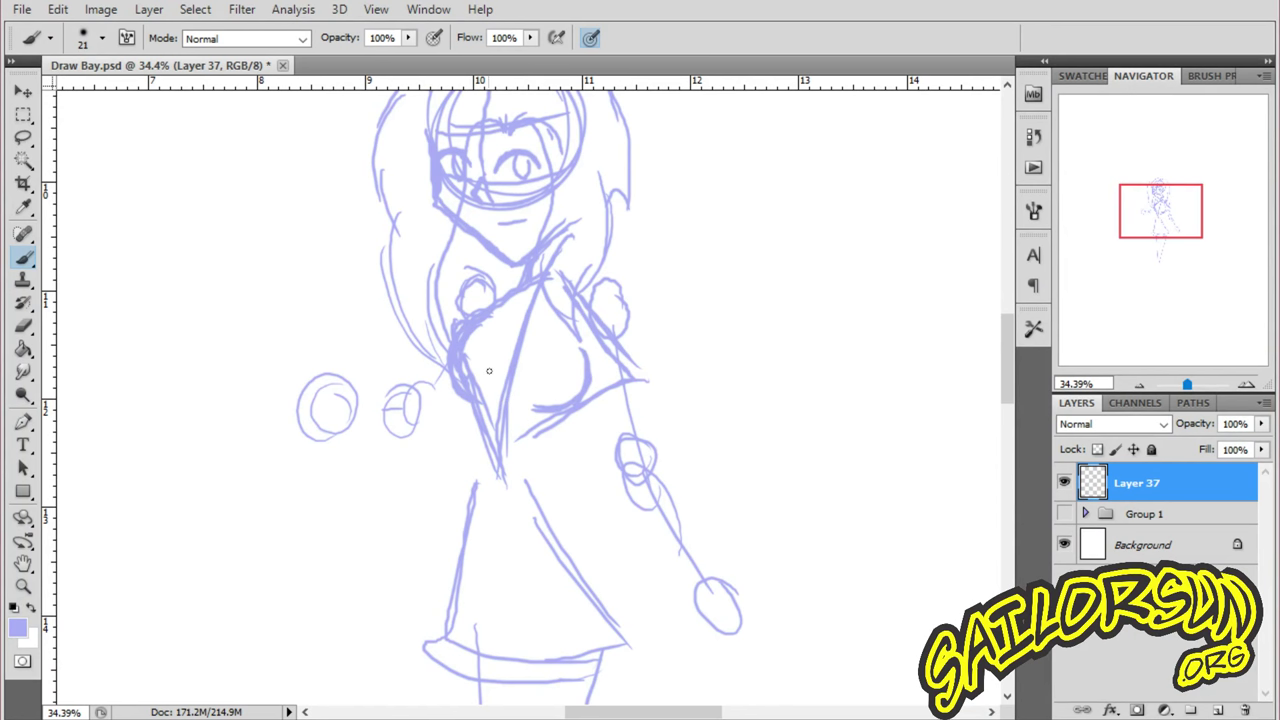
key("ctrl+alt+z")
key("ctrl+alt+z")
key("ctrl+alt+z")
key("ctrl+alt+z")
key("ctrl+alt+z")
key("ctrl+alt+z")
key("ctrl+alt+z")
- Sketch rounded bust contours on both sides of the torso's V-shaped center lines
mouse_move(454, 326)
left_mouse_down()
mouse_move(442, 358)
mouse_move(460, 418)
mouse_move(455, 401)
left_mouse_up()
mouse_move(566, 352)
left_mouse_down()
mouse_move(564, 410)
mouse_move(536, 428)
left_mouse_up()
left_click_drag(576, 365, 536, 426)
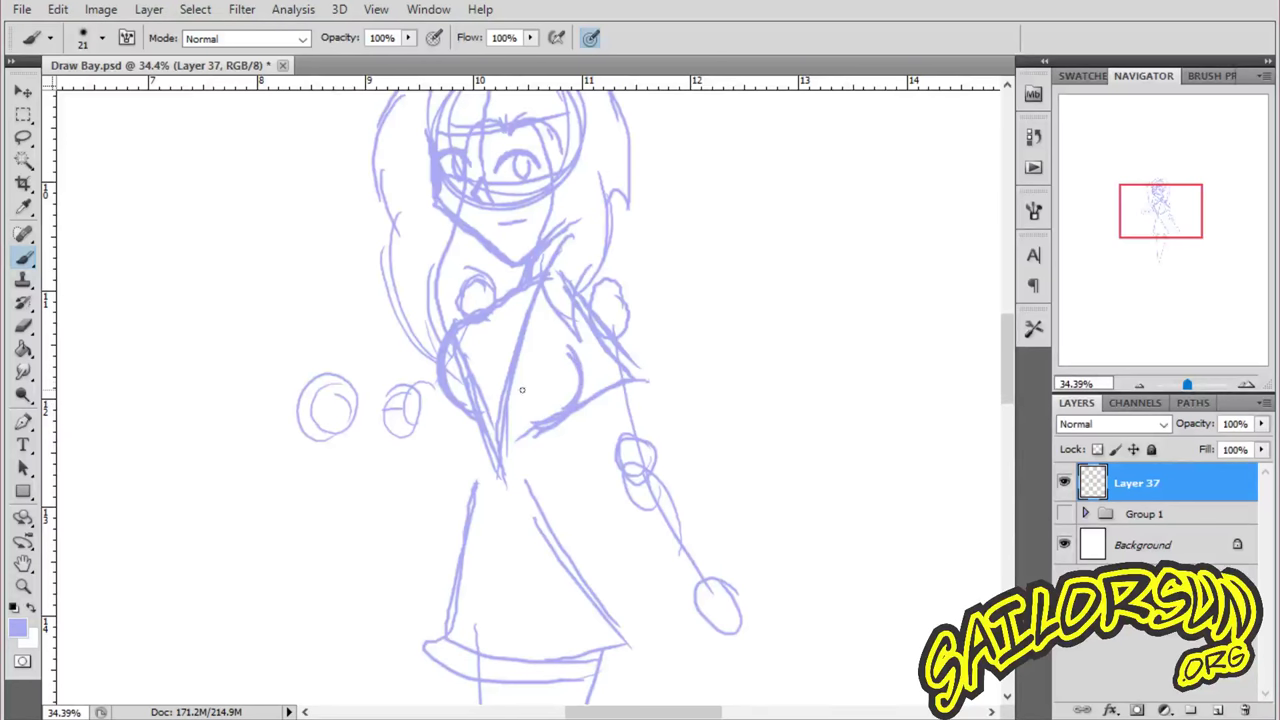
- Sketch the curved waist and hip contours on both sides of the figure, plus the pelvis curve between them
left_click_drag(1009, 344, 1009, 383)
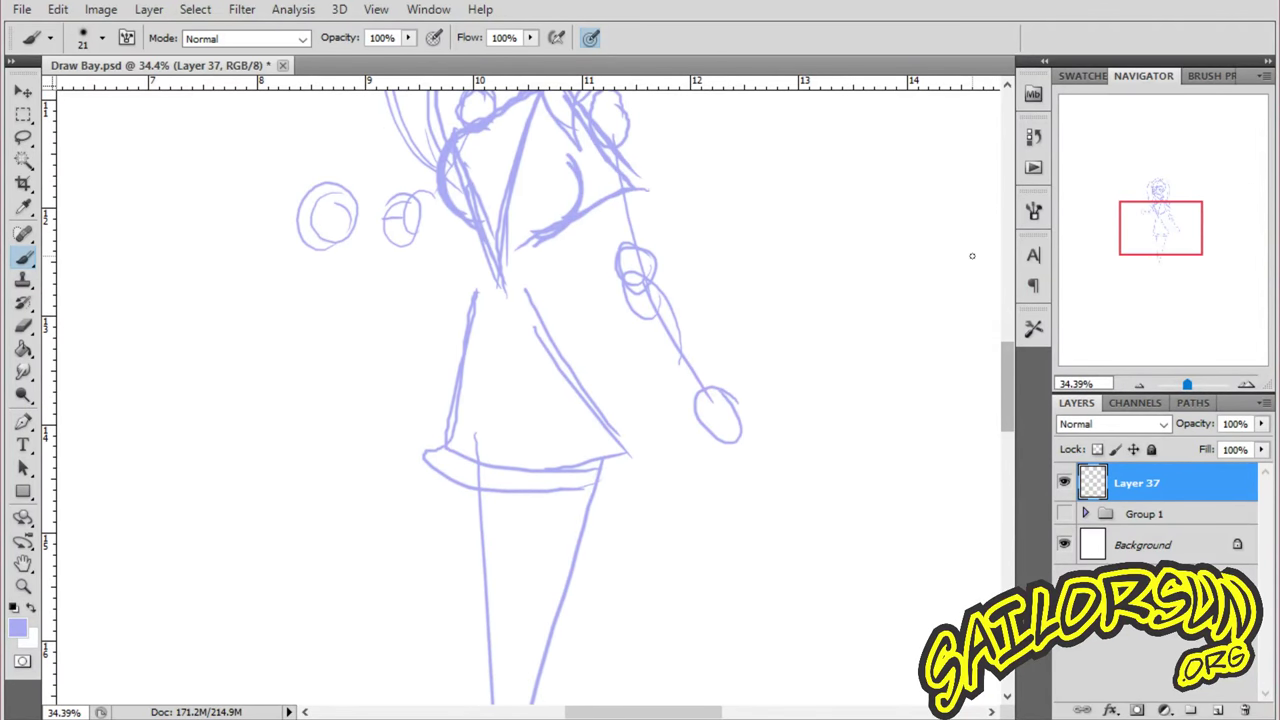
mouse_move(467, 230)
left_mouse_down()
mouse_move(472, 302)
mouse_move(470, 288)
mouse_move(434, 418)
left_mouse_up()
mouse_move(610, 196)
left_mouse_down()
mouse_move(554, 287)
mouse_move(559, 338)
mouse_move(618, 452)
left_mouse_up()
left_click_drag(620, 460, 622, 490)
left_click_drag(476, 392, 513, 442)
left_click_drag(594, 392, 614, 426)
- Sketch the outer and inner thigh contours below the hips and reinforce the pelvis curve
mouse_move(620, 458)
left_mouse_down()
mouse_move(624, 518)
mouse_move(577, 665)
left_mouse_up()
left_click_drag(537, 424, 510, 632)
mouse_move(461, 301)
left_mouse_down()
mouse_move(422, 416)
mouse_move(468, 698)
left_mouse_up()
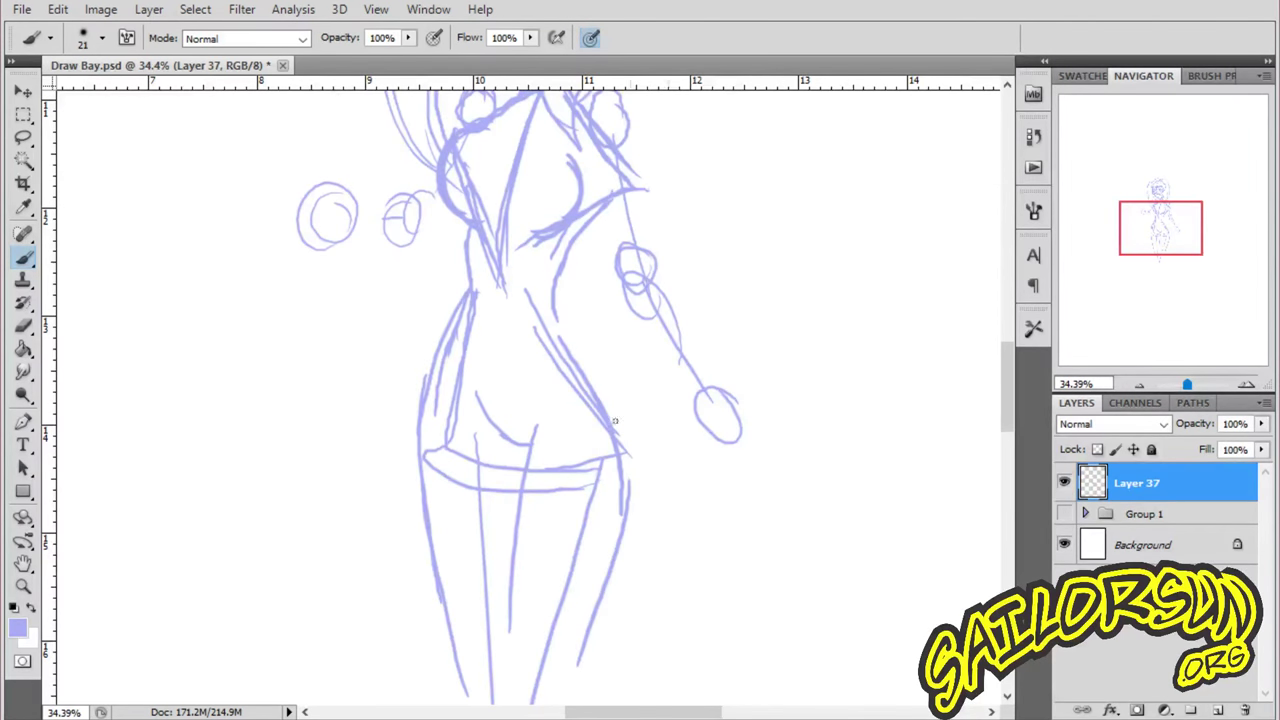
mouse_move(469, 396)
left_mouse_down()
mouse_move(505, 462)
mouse_move(530, 456)
mouse_move(517, 515)
left_mouse_up()
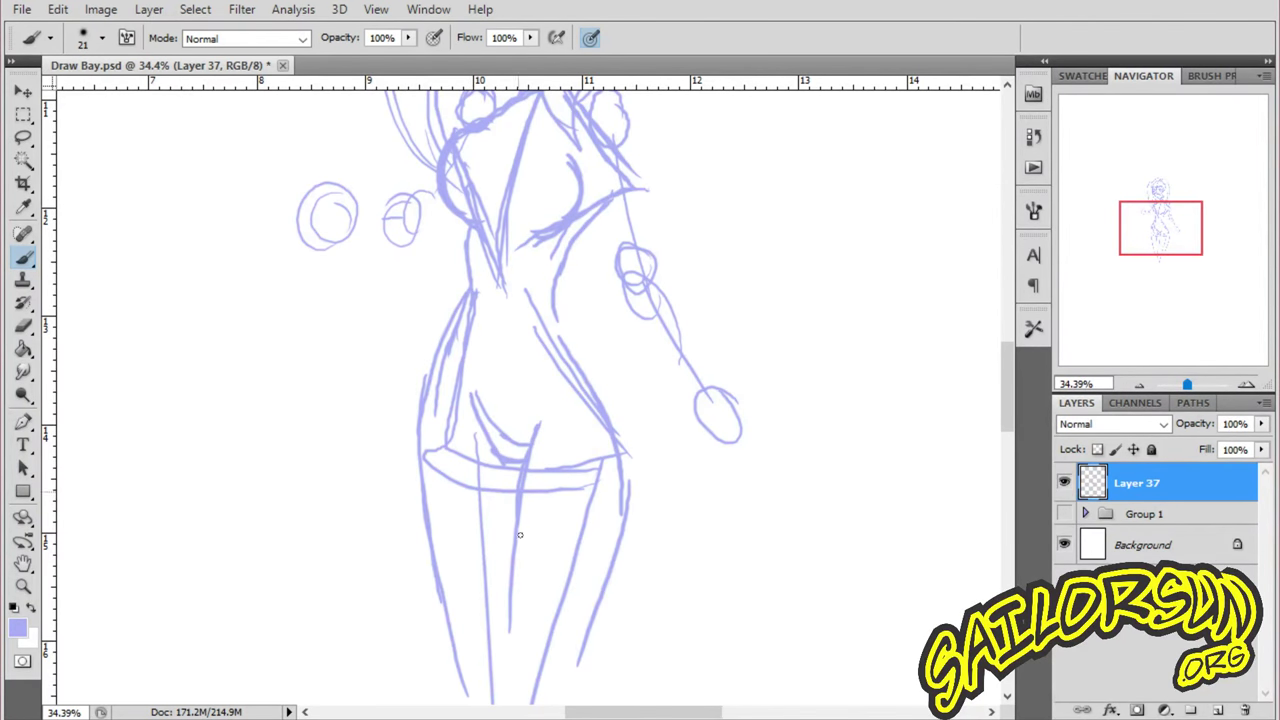
- Outline the lowered right-hand arm around its guide line, from the rounded shoulder past the elbow to the wrist
scroll(1008, 361, "up", 4)
scroll(1012, 367, "down", 1)
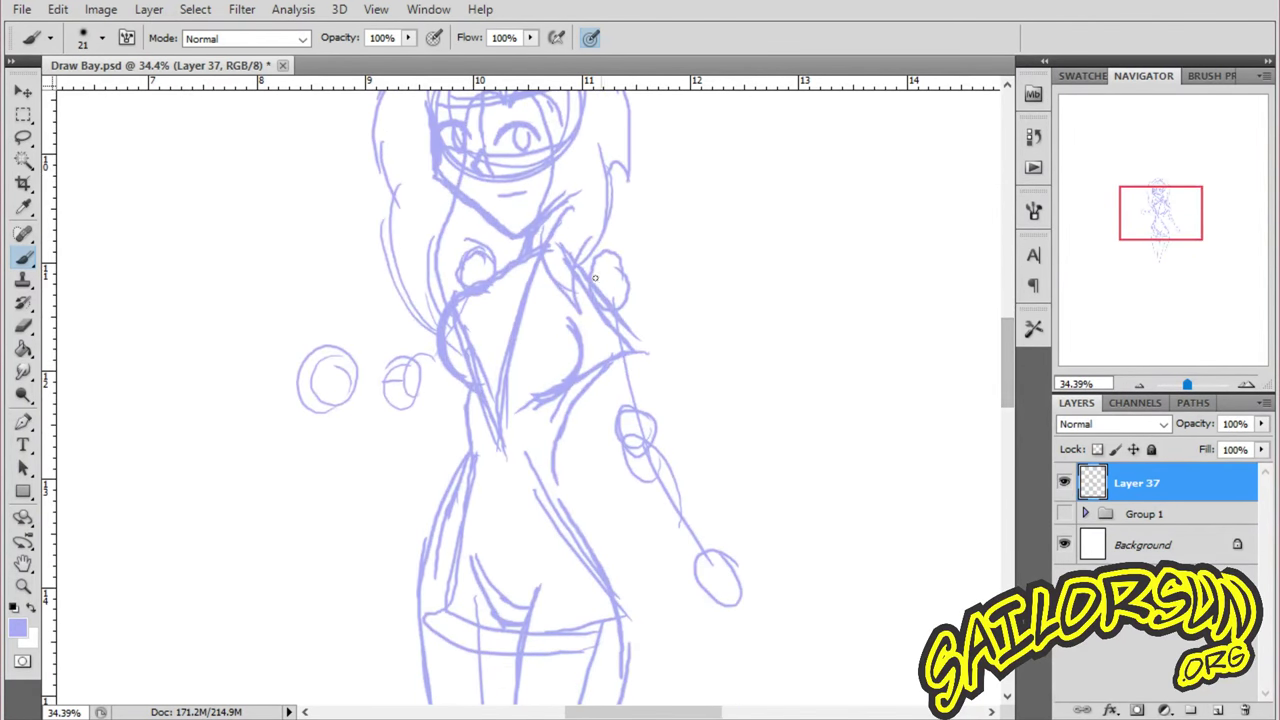
left_click_drag(628, 267, 664, 428)
left_click_drag(594, 310, 623, 409)
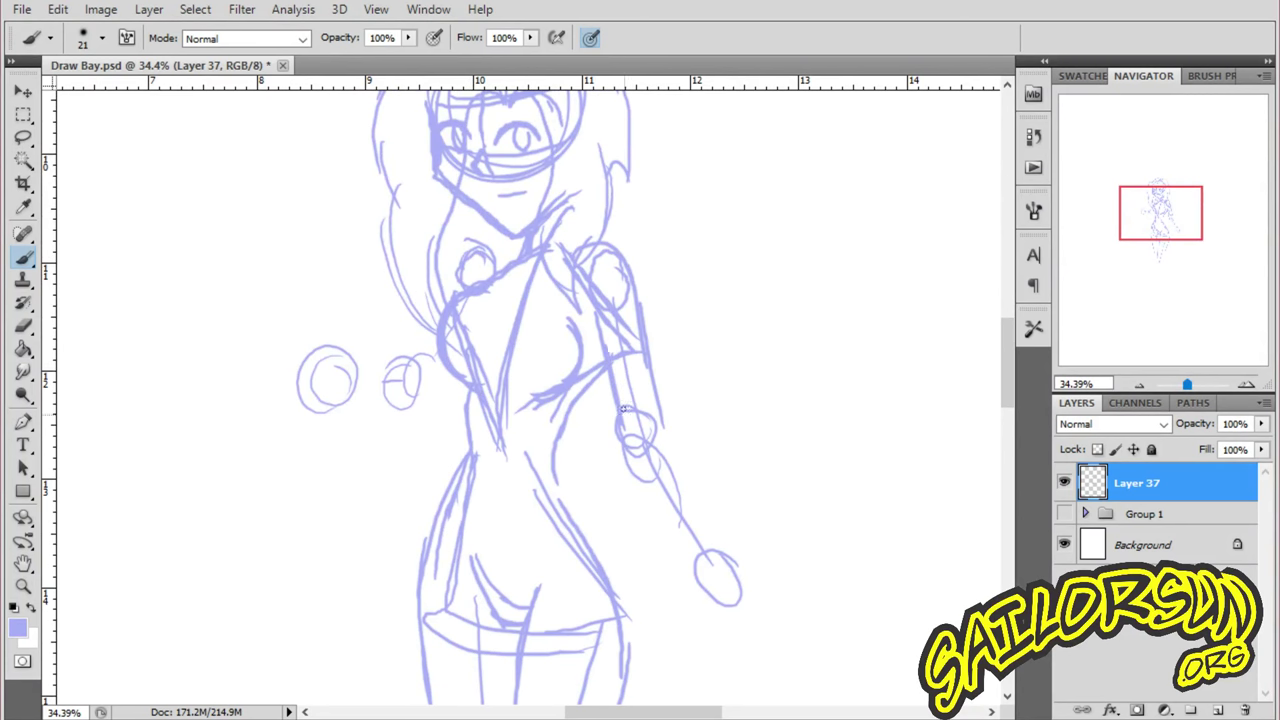
mouse_move(589, 254)
left_mouse_down()
mouse_move(618, 272)
mouse_move(640, 322)
left_mouse_up()
left_click_drag(660, 425, 708, 550)
left_click_drag(628, 430, 704, 564)
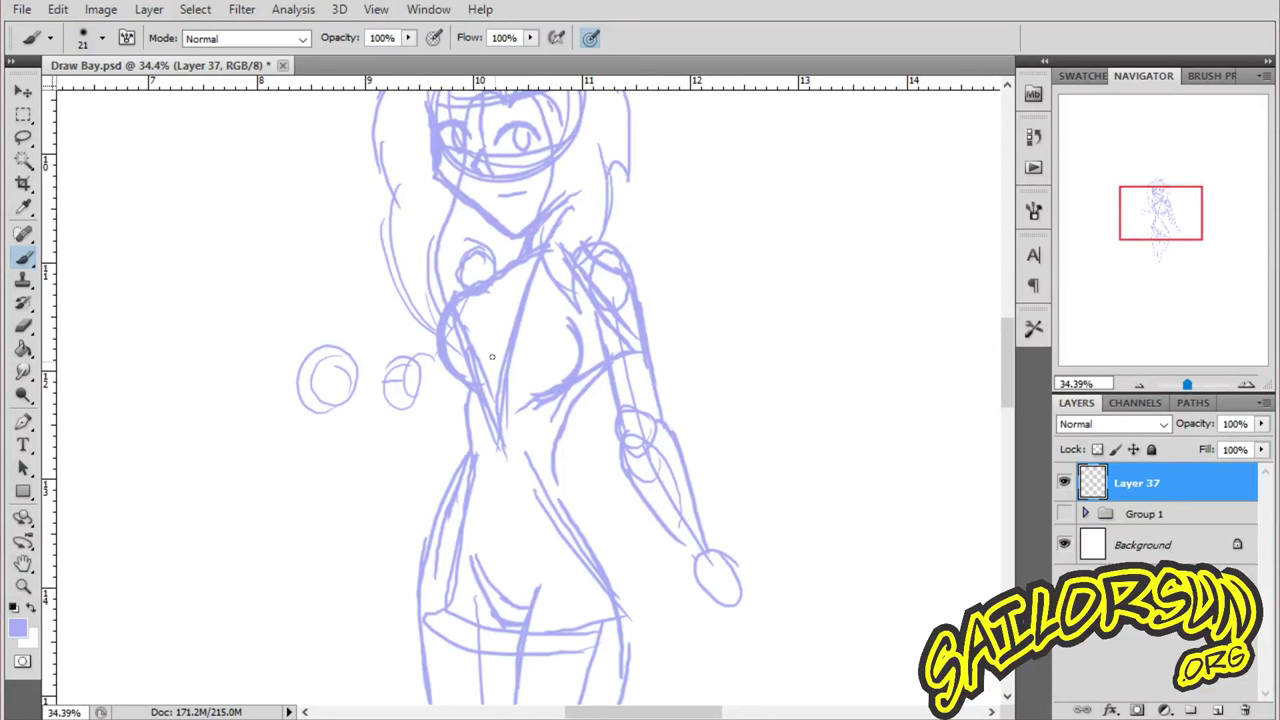
- Outline the bent left-hand arm from shoulder to wrist and sketch its hand with curled fingers
left_click_drag(513, 245, 479, 261)
mouse_move(439, 325)
left_mouse_down()
mouse_move(404, 382)
mouse_move(426, 422)
left_mouse_up()
mouse_move(424, 364)
left_mouse_down()
mouse_move(397, 355)
mouse_move(333, 378)
left_mouse_up()
left_click_drag(340, 400, 420, 416)
mouse_move(330, 371)
left_mouse_down()
mouse_move(280, 382)
mouse_move(314, 400)
mouse_move(311, 416)
left_mouse_up()
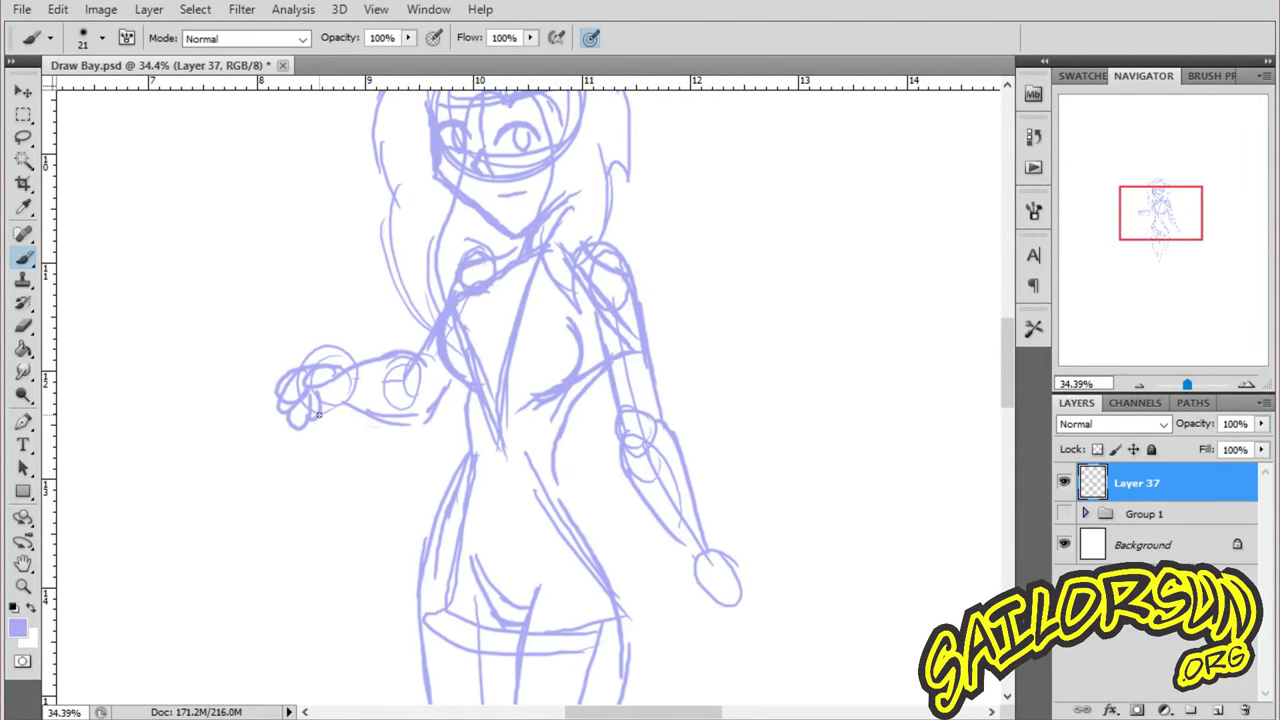
- Lasso the hips and thighs, move them slightly up to shorten the waist, and deselect
left_click_drag(1005, 375, 1003, 403)
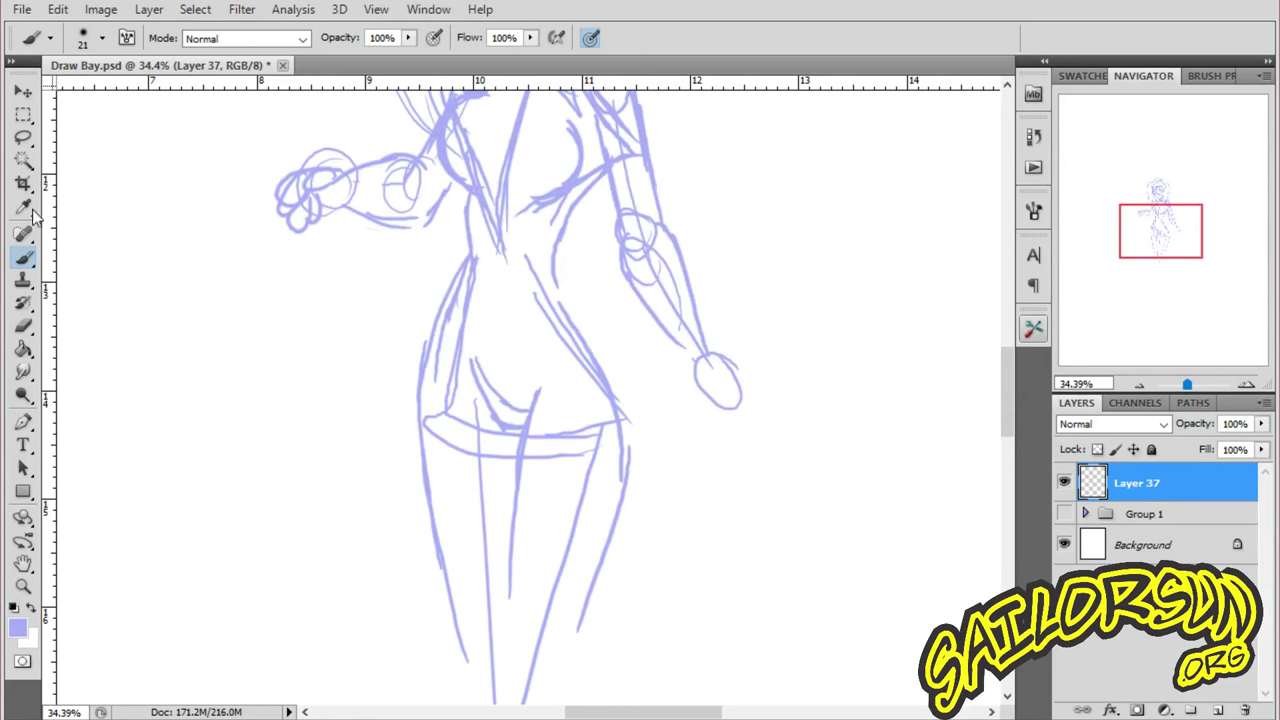
left_click(23, 137)
mouse_move(577, 272)
left_mouse_down()
mouse_move(360, 443)
mouse_move(567, 686)
mouse_move(640, 366)
mouse_move(590, 268)
left_mouse_up()
key("v")
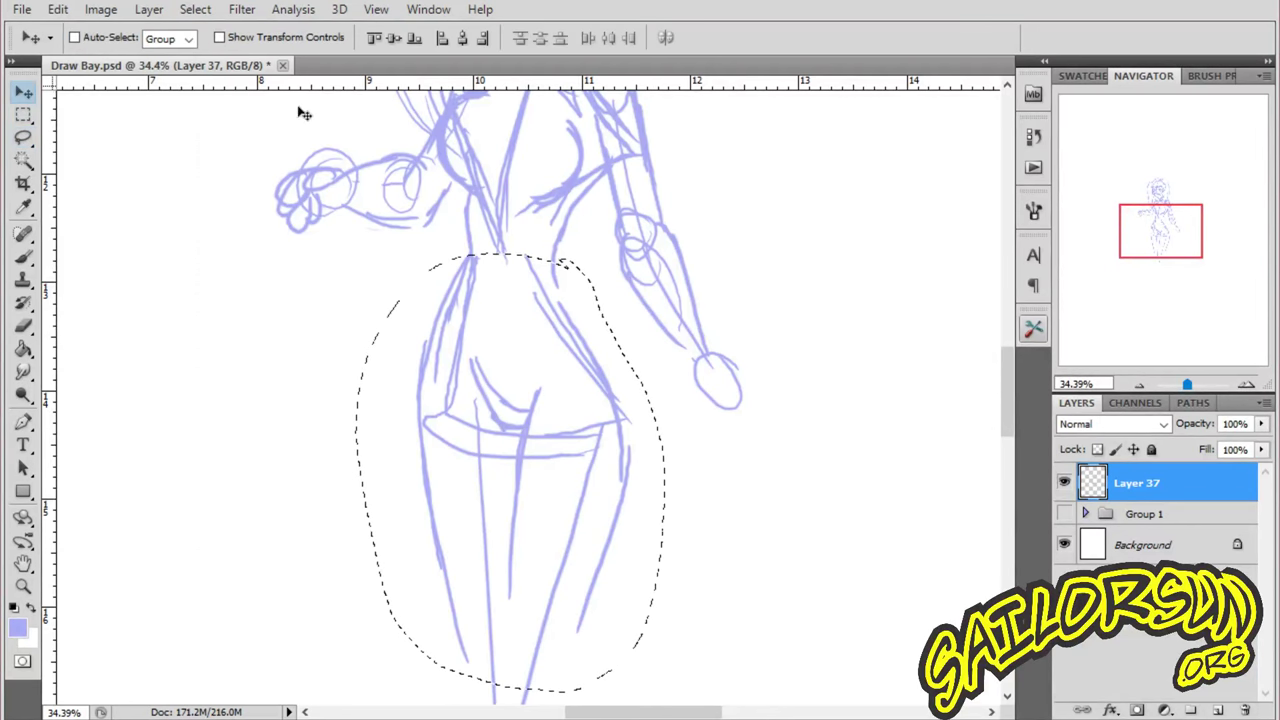
left_click_drag(617, 434, 626, 384)
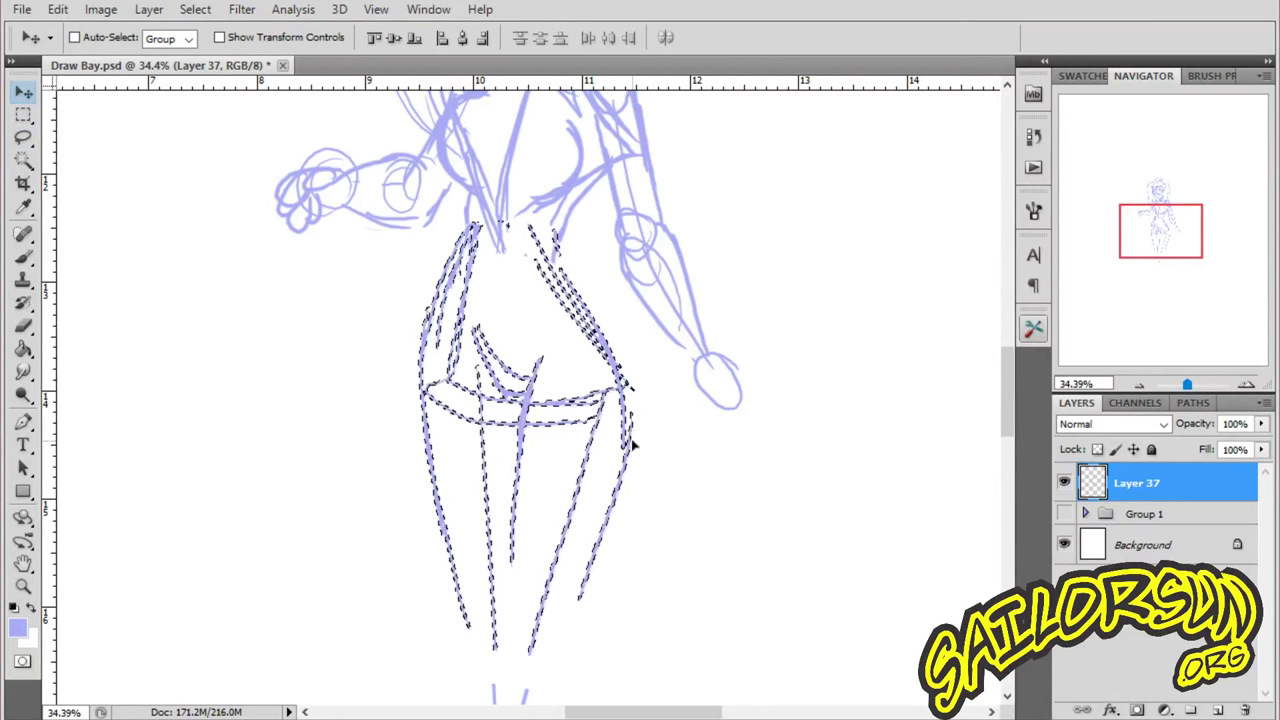
key("l")
left_click(106, 271)
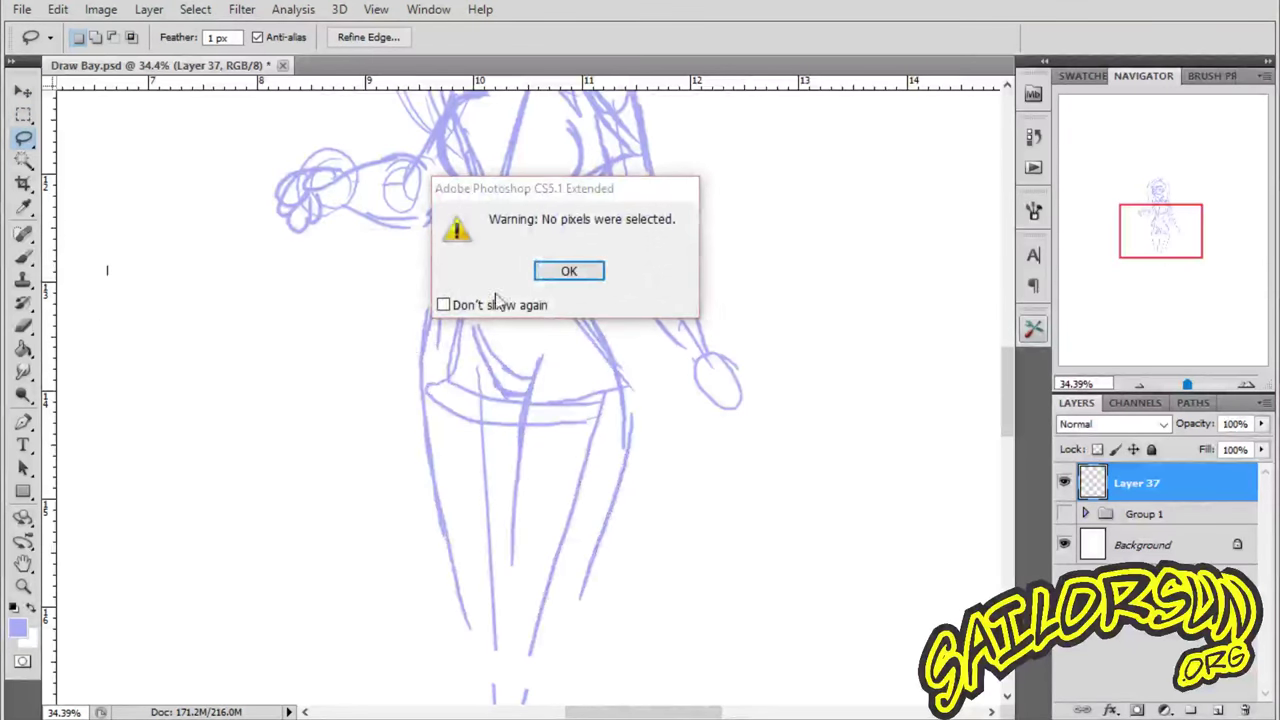
left_click(569, 272)
- Sketch the shirt's curved neckline and short sleeves over the shoulders and upper arms with the Brush
key("z")
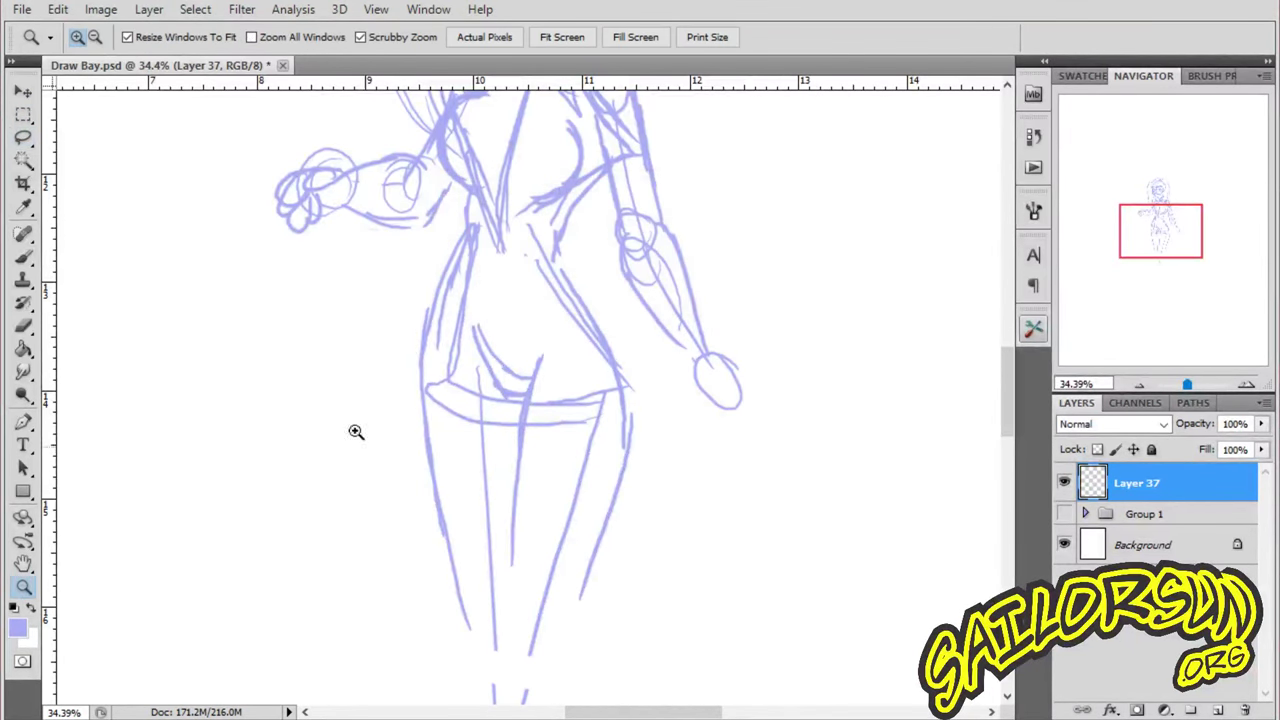
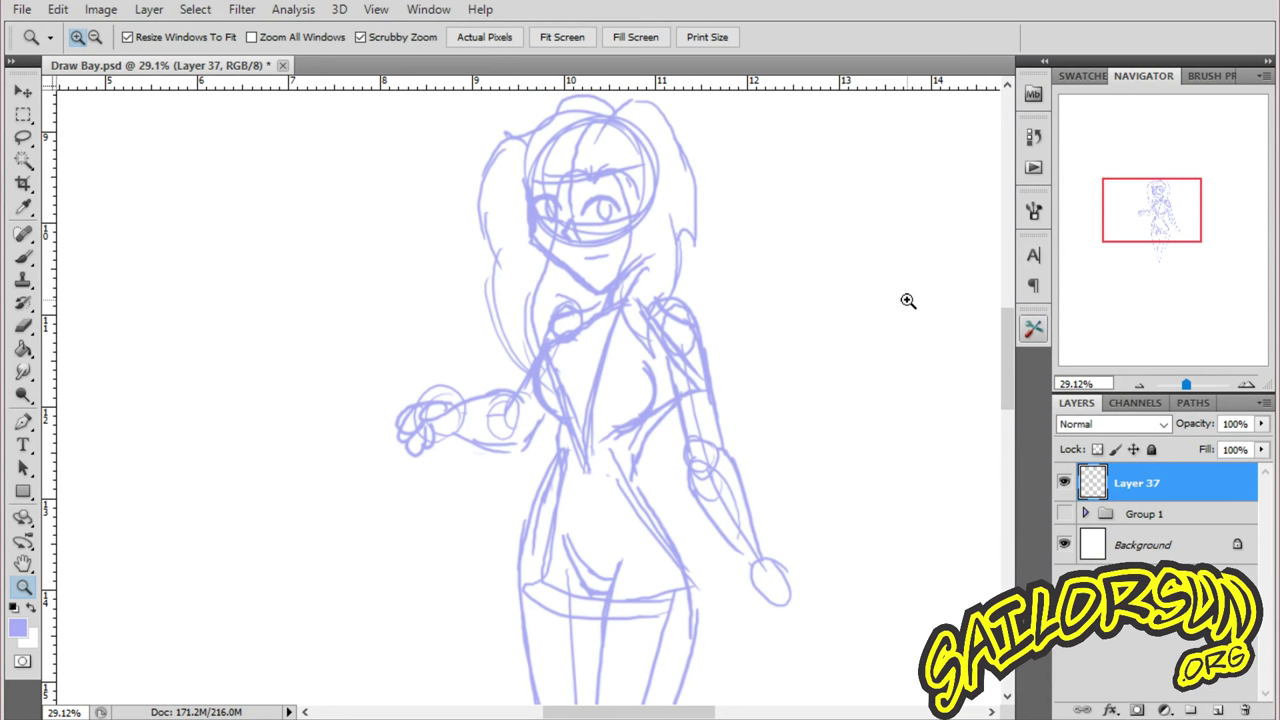
scroll(1006, 379, "up", 3)
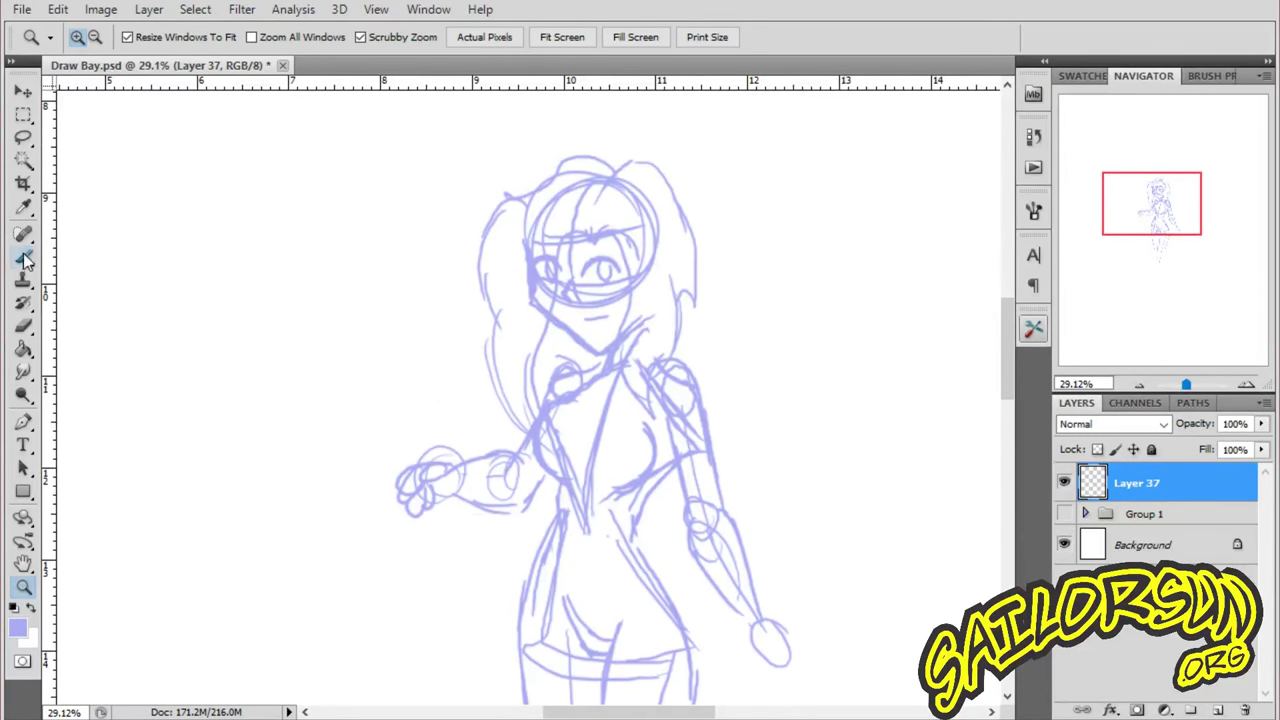
left_click(24, 257)
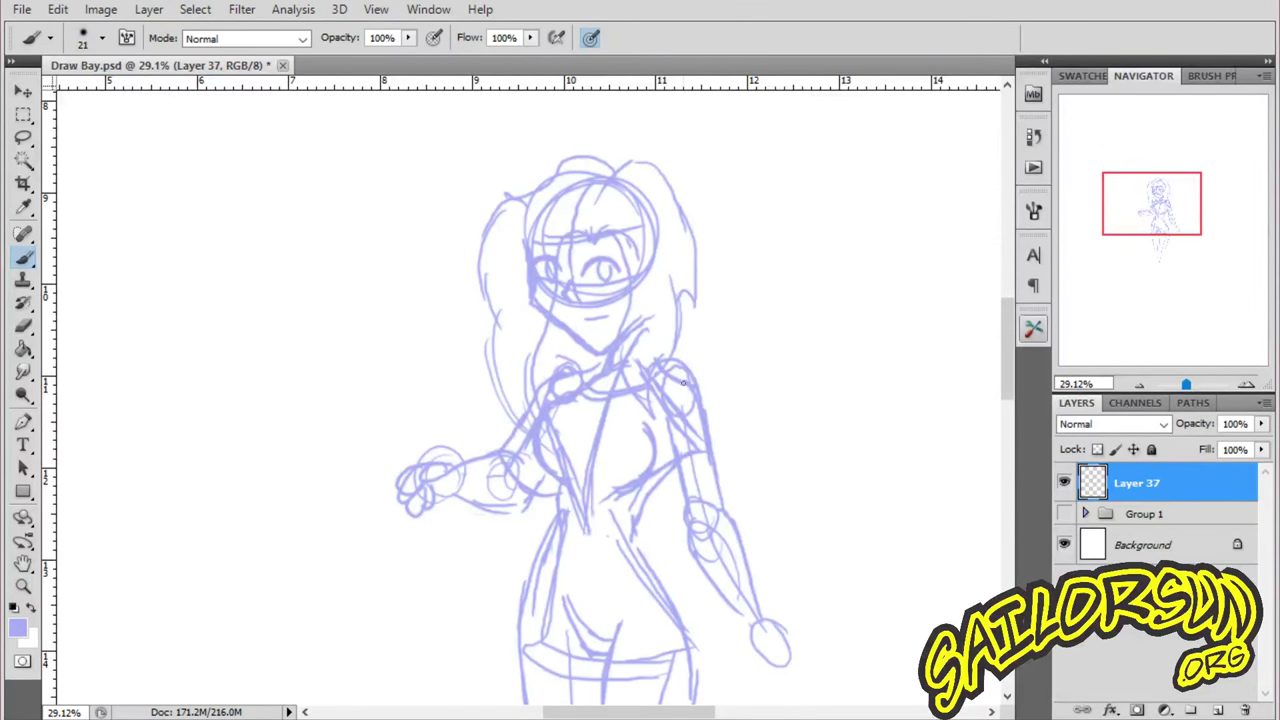
left_click_drag(716, 487, 654, 500)
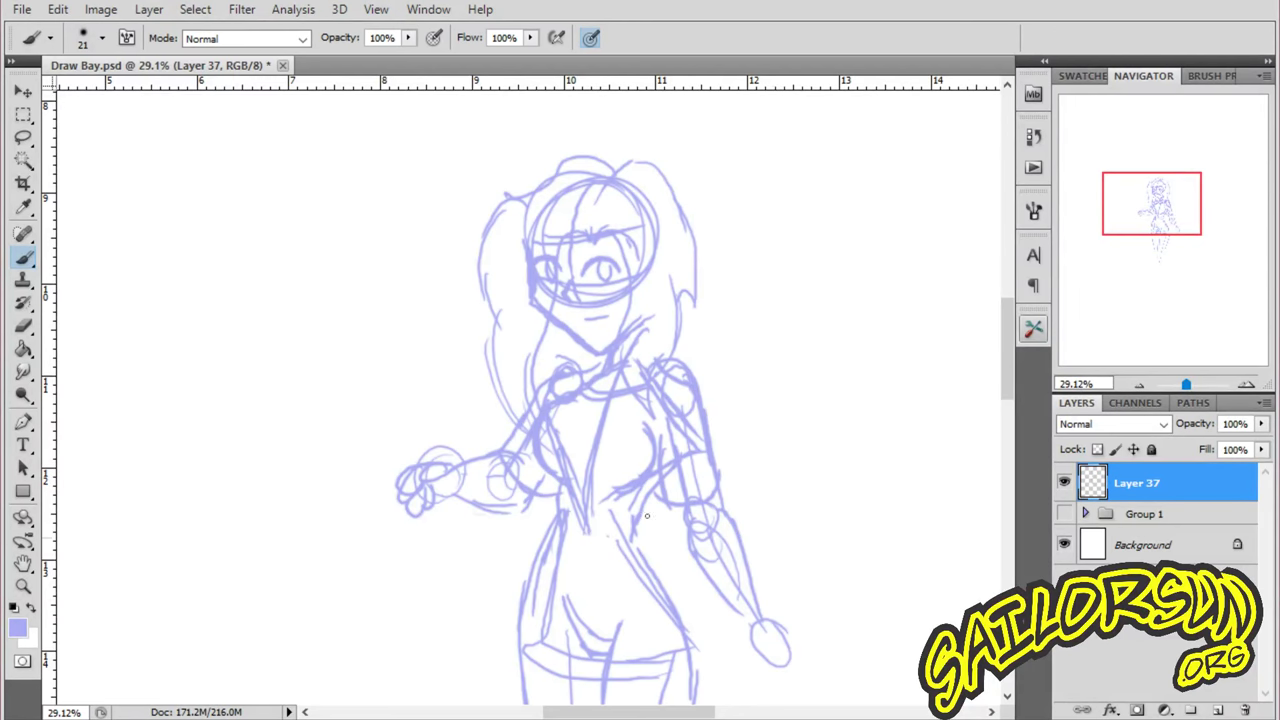
- Sketch the shirt's fitted sides and hip-level hem, and outline a short skirt ending at mid-thigh
left_click_drag(1010, 333, 1010, 370)
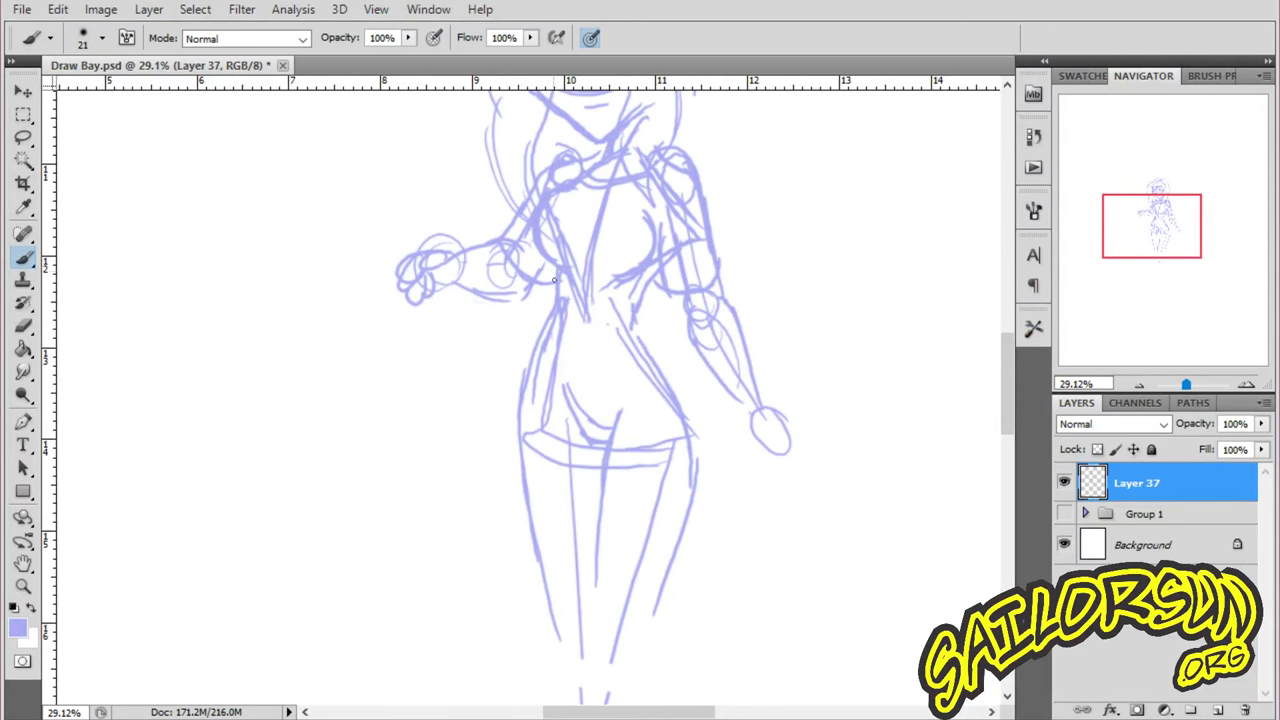
mouse_move(541, 341)
left_mouse_down()
mouse_move(515, 435)
mouse_move(692, 436)
left_mouse_up()
left_click_drag(655, 294, 687, 437)
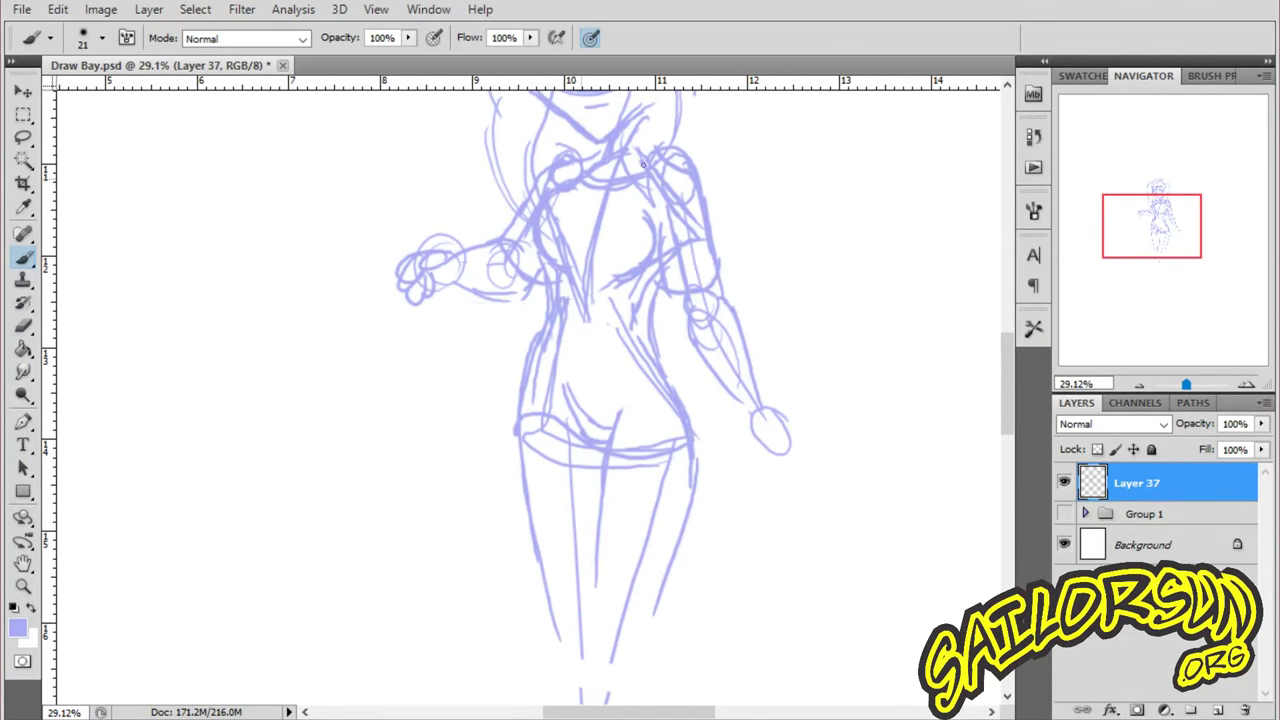
mouse_move(1005, 386)
left_mouse_down()
mouse_move(1005, 348)
mouse_move(1008, 409)
left_mouse_up()
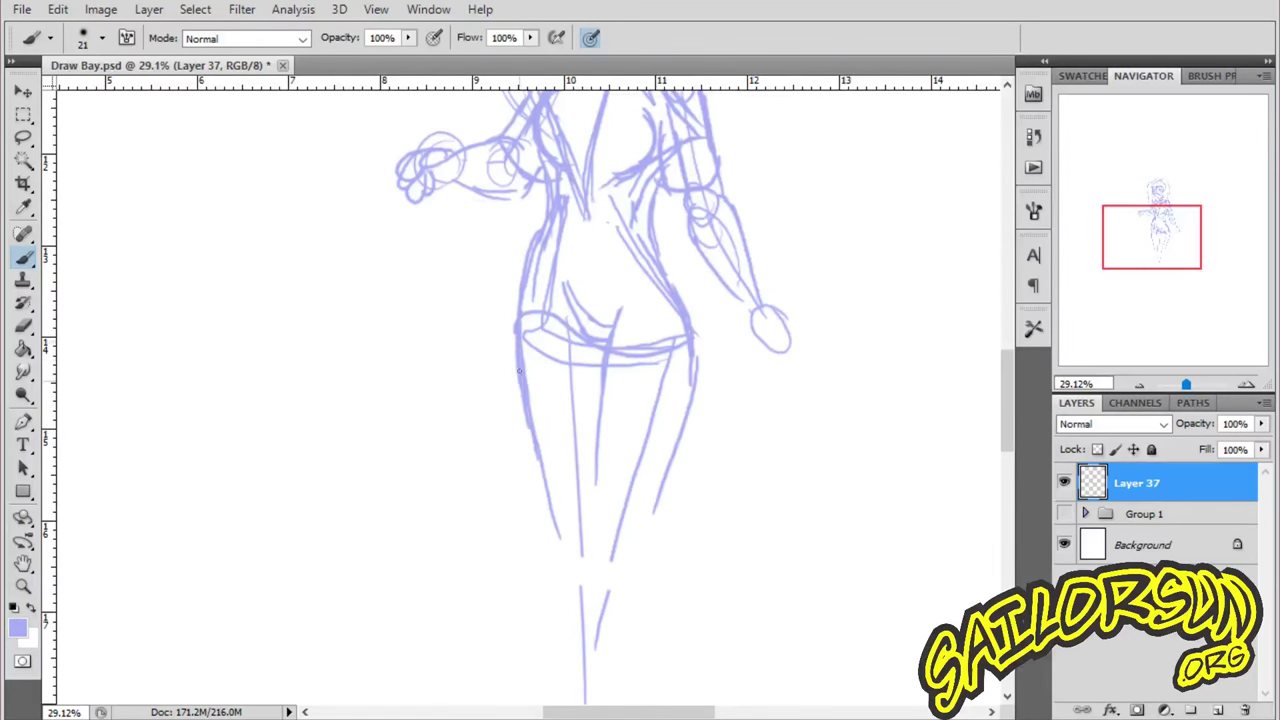
mouse_move(519, 371)
left_mouse_down()
mouse_move(557, 479)
mouse_move(660, 462)
left_mouse_up()
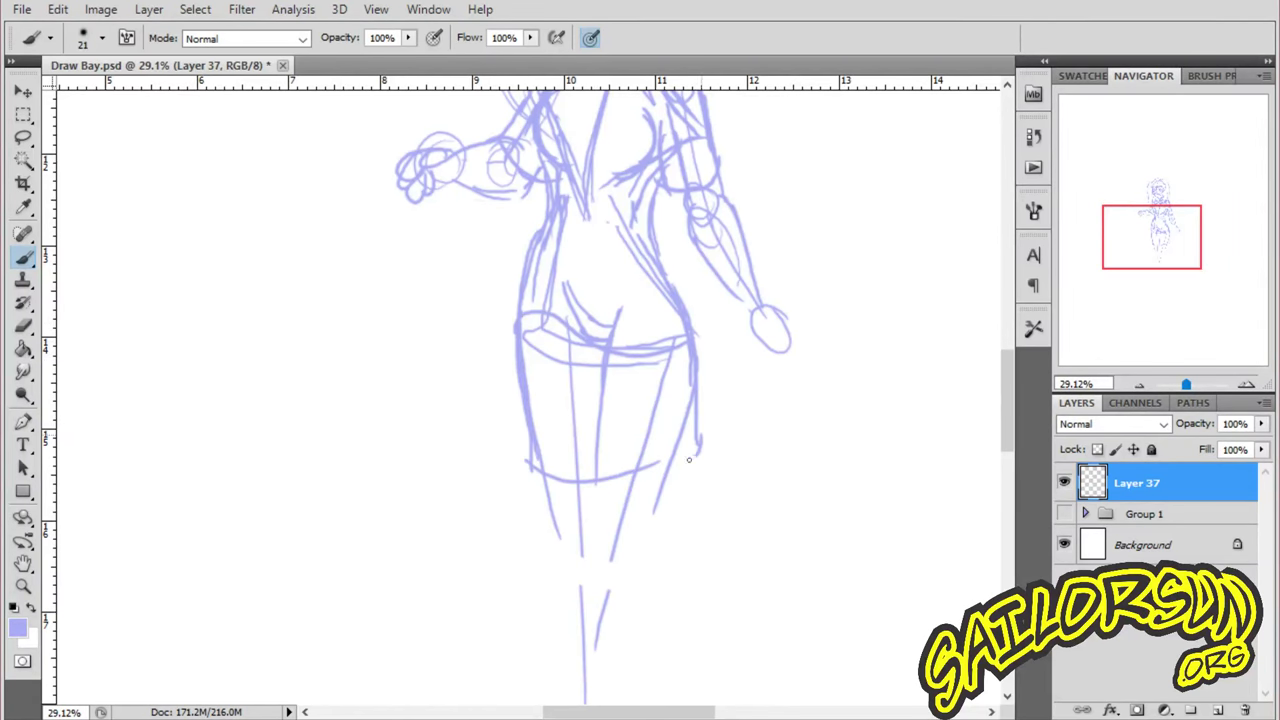
- Sketch the contours of both legs continuing down below the skirt's hem
left_click_drag(674, 479, 638, 549)
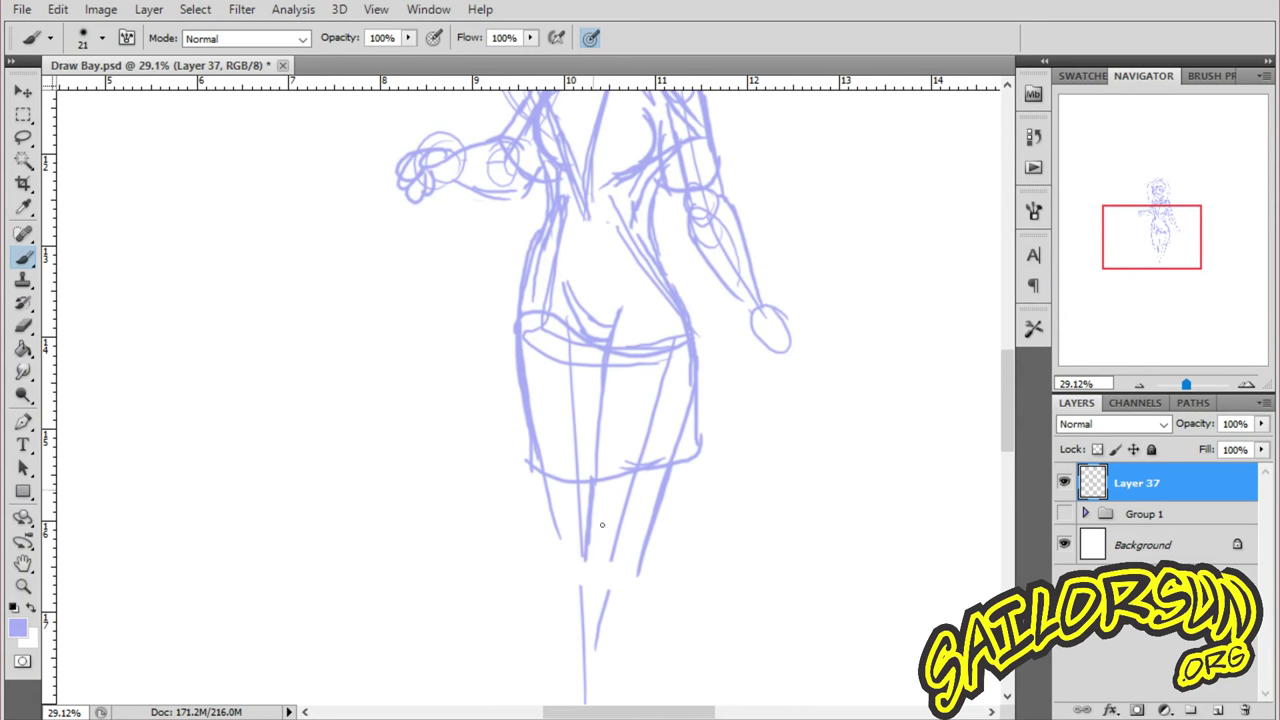
left_click_drag(648, 536, 647, 592)
left_click_drag(566, 514, 553, 606)
left_click_drag(574, 550, 556, 662)
- Set the foreground color to a medium green and add a new layer above the construction sketch
left_click_drag(1007, 427, 1007, 387)
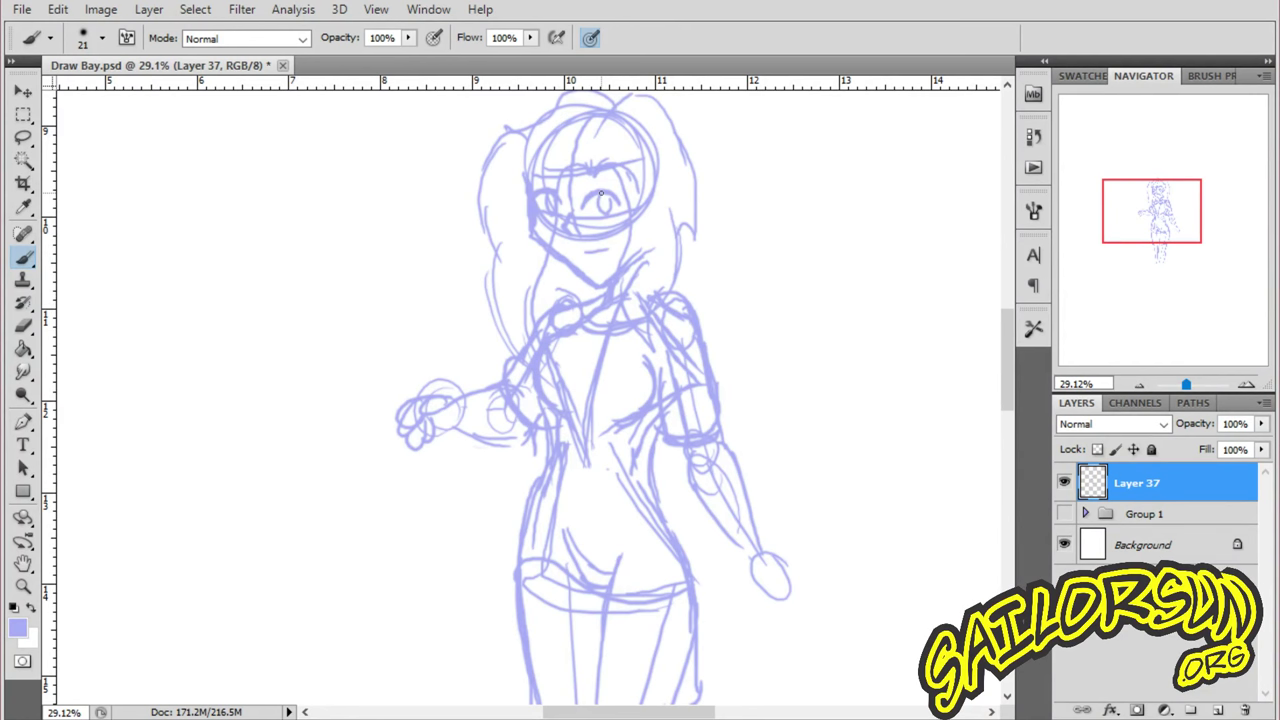
left_click_drag(1005, 325, 1004, 356)
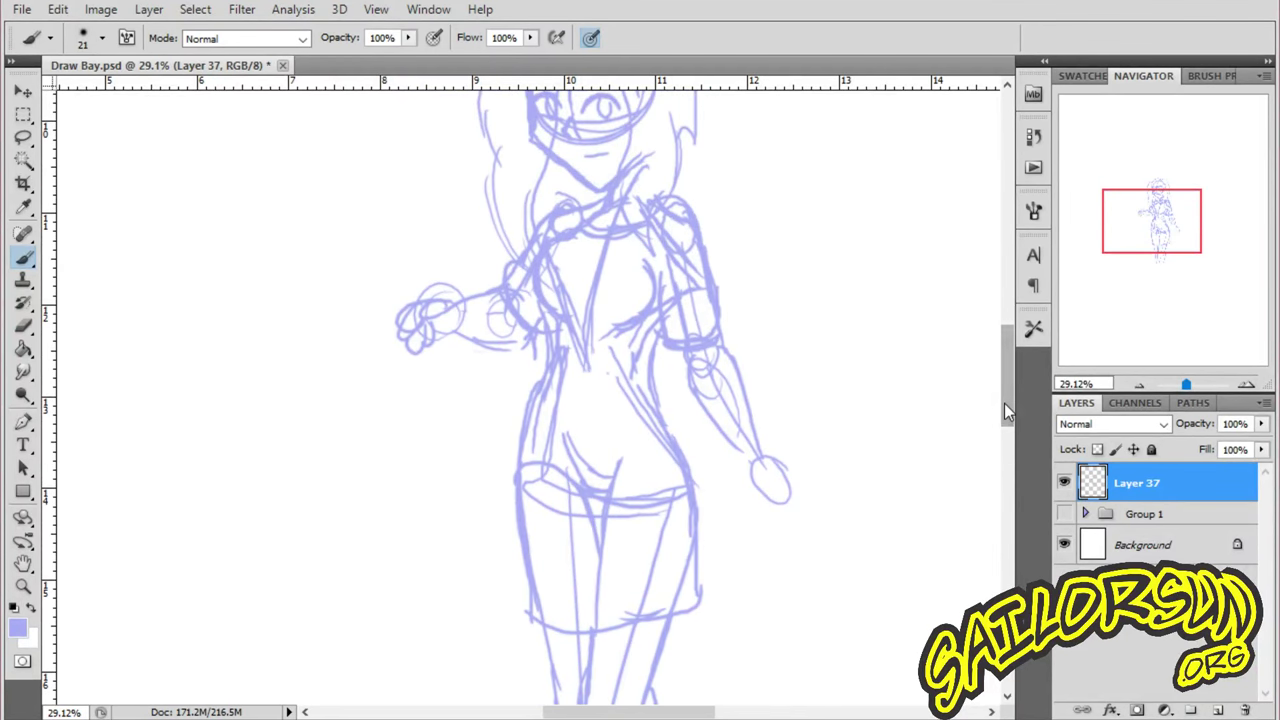
left_click_drag(1004, 403, 1007, 348)
left_click(20, 628)
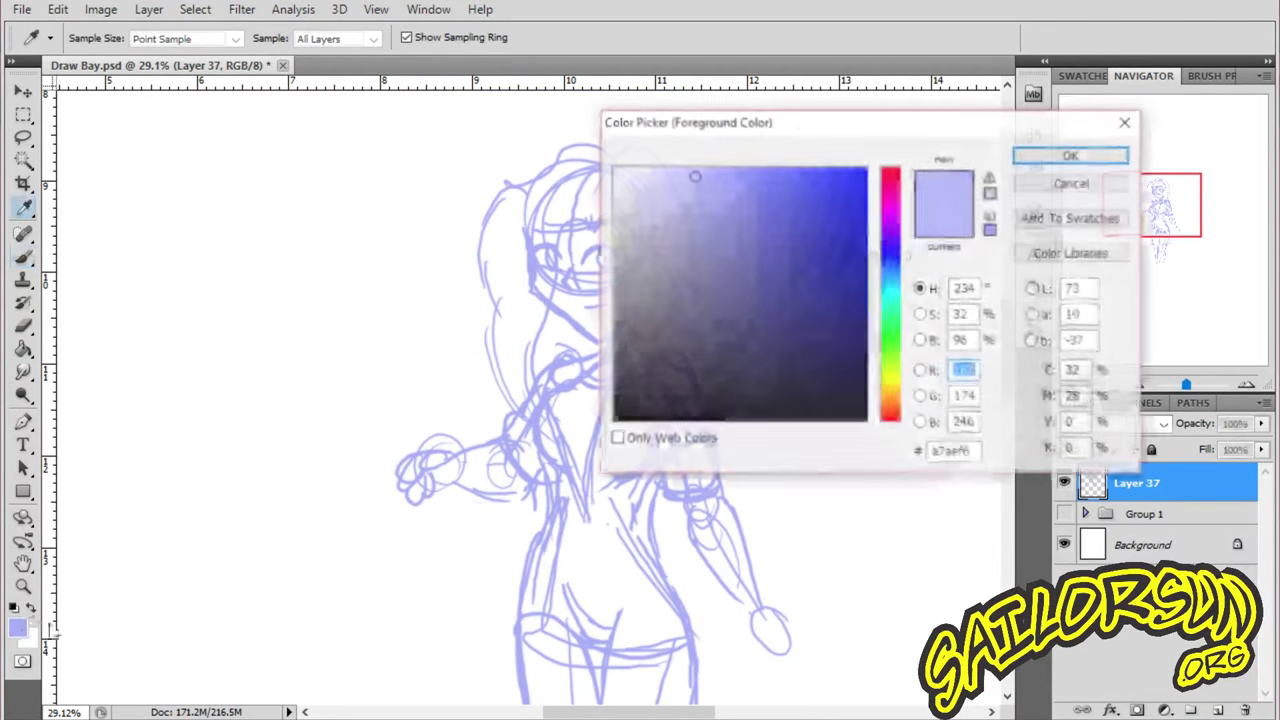
left_click(895, 333)
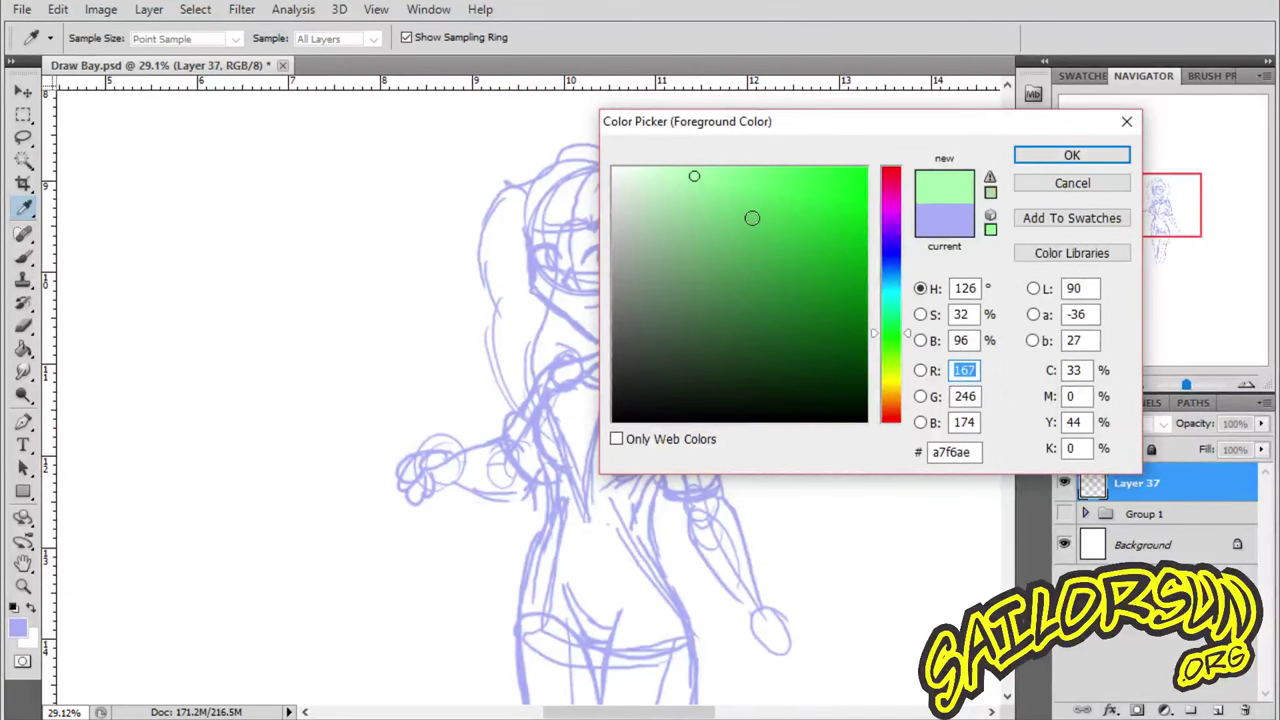
left_click(754, 228)
left_click(779, 245)
left_click(1071, 155)
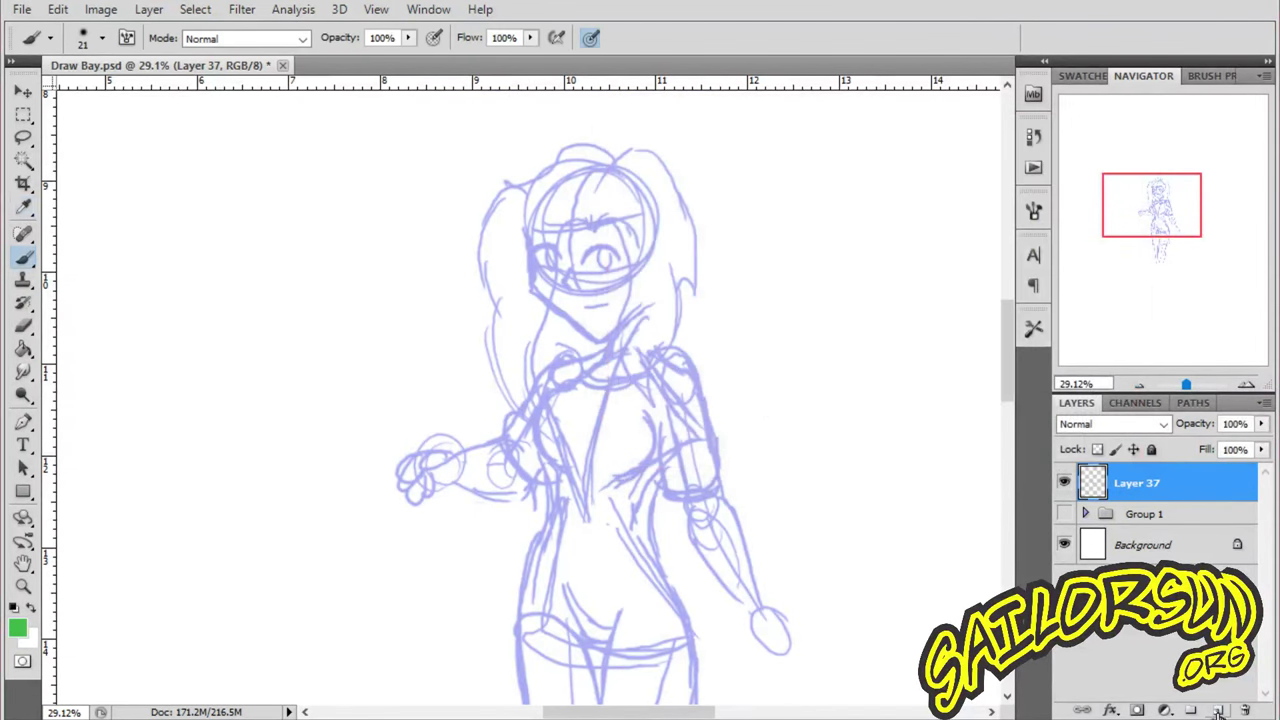
left_click(1218, 710)
- On the new layer, draw the right-hand eye's upper lash line with outer lashes and the nose in green over the face sketch
left_click(23, 587)
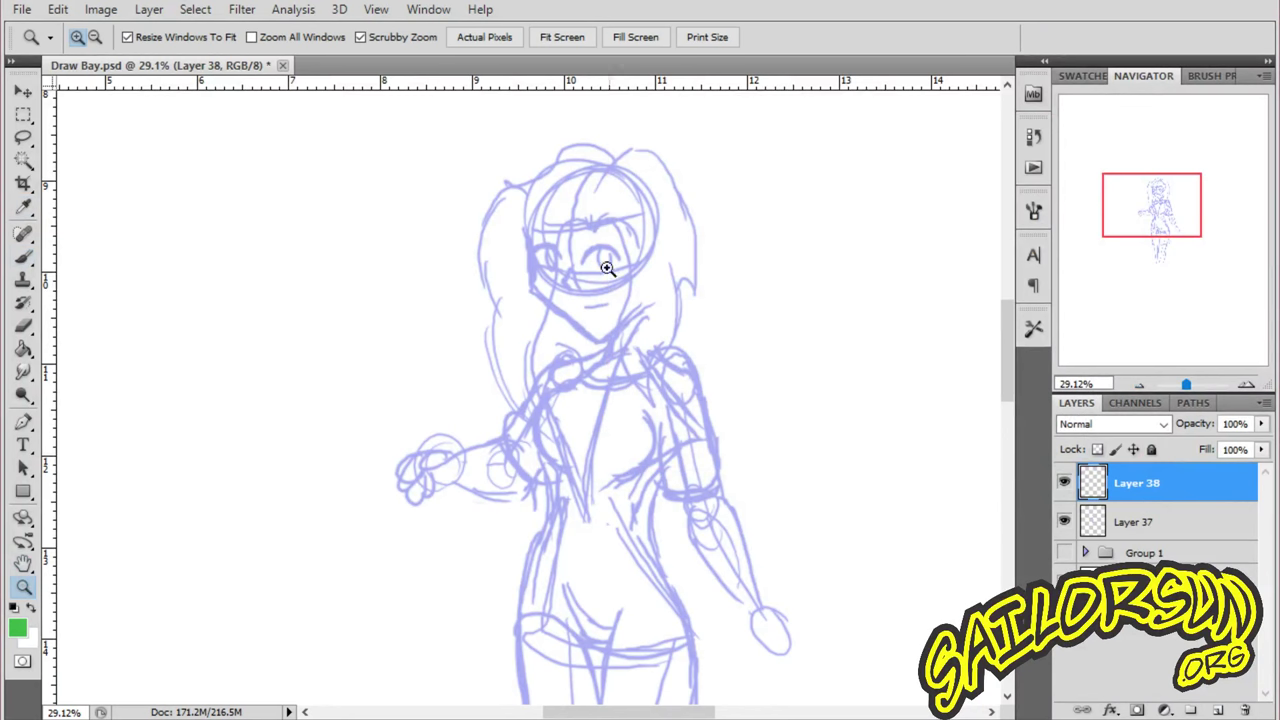
left_click_drag(607, 268, 750, 190)
left_click(23, 257)
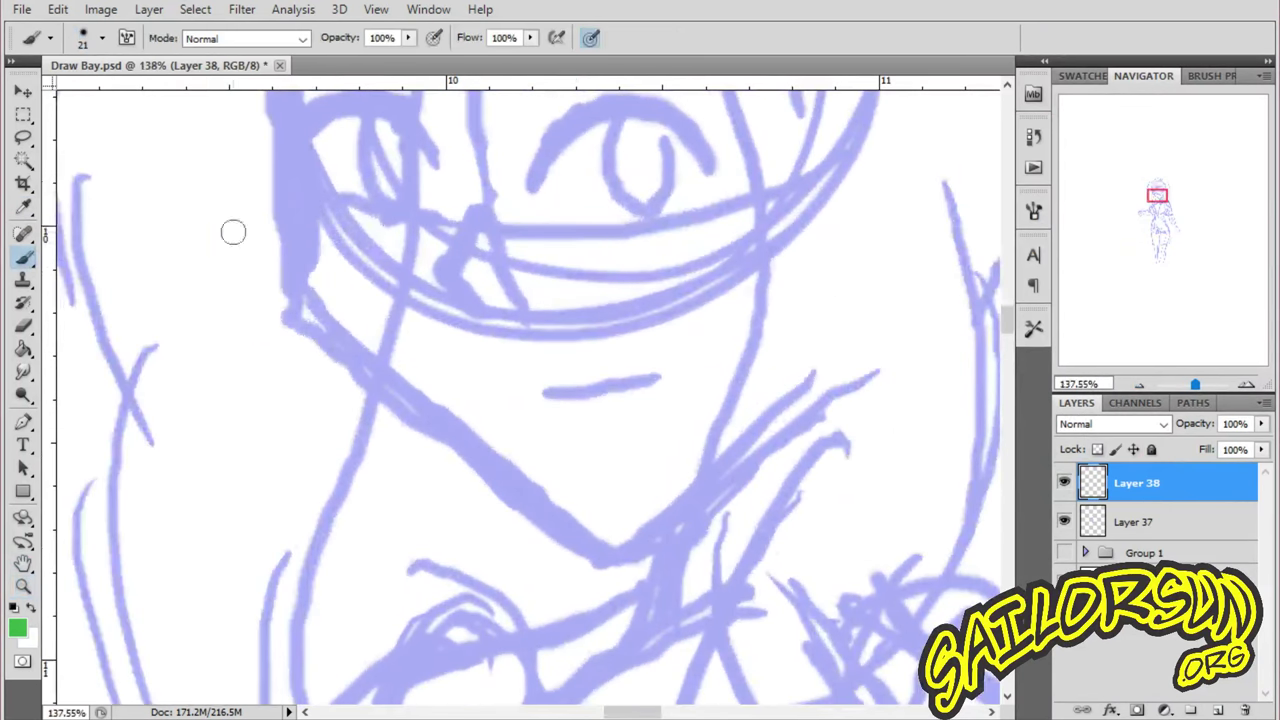
left_click_drag(1013, 320, 1010, 300)
mouse_move(530, 392)
left_mouse_down()
mouse_move(585, 329)
mouse_move(643, 312)
mouse_move(683, 338)
mouse_move(755, 323)
mouse_move(687, 338)
mouse_move(705, 352)
mouse_move(750, 338)
left_mouse_up()
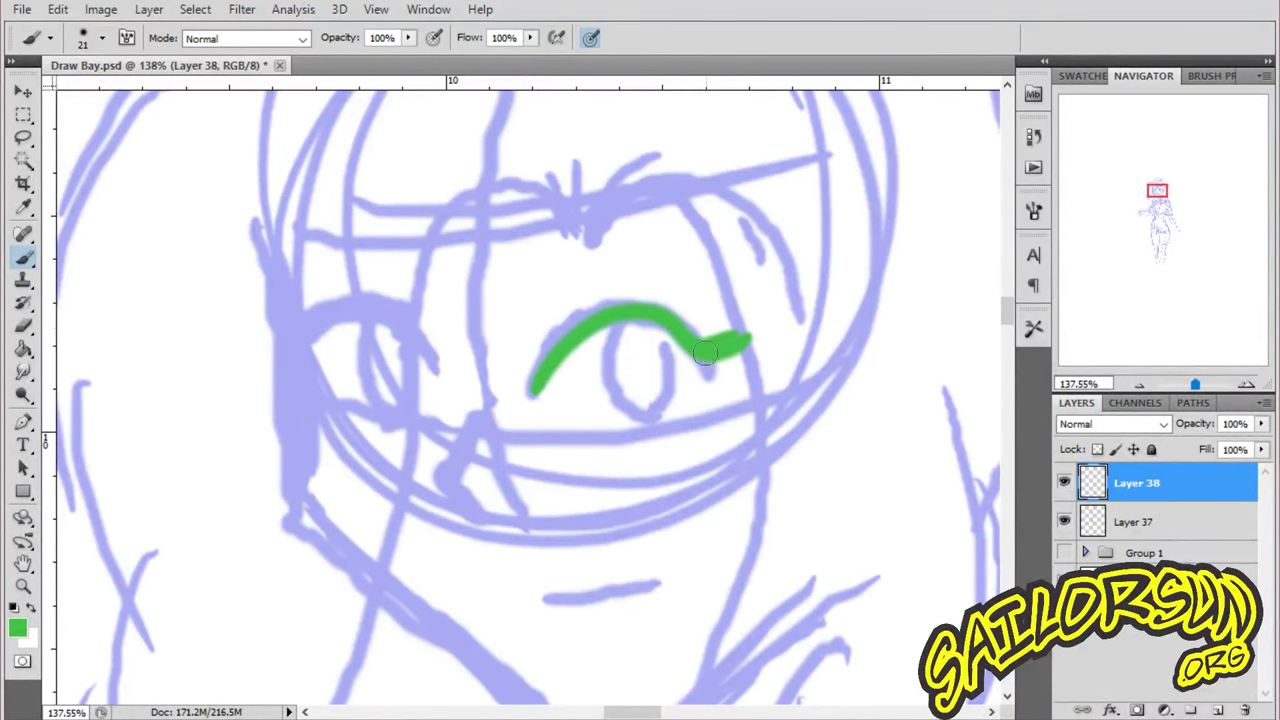
left_click_drag(698, 370, 745, 365)
mouse_move(482, 428)
left_mouse_down()
mouse_move(458, 481)
mouse_move(503, 522)
left_mouse_up()
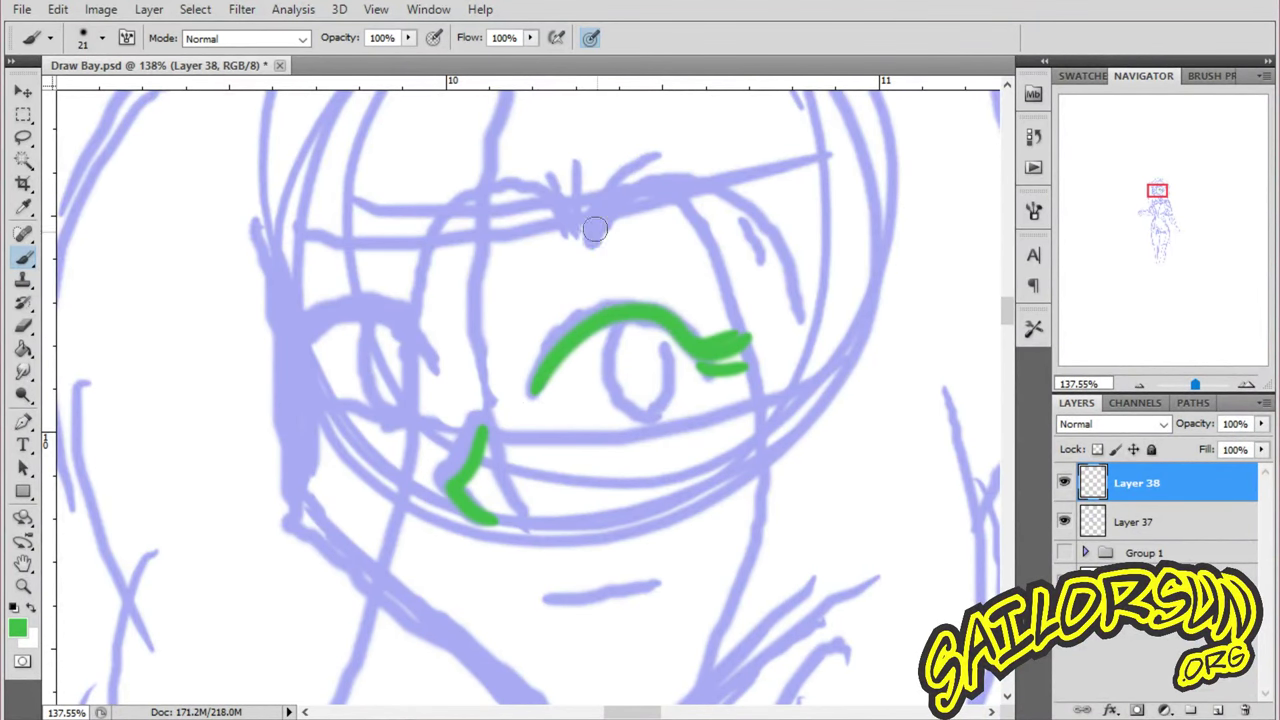
- Draw the parted bangs with a strand down the left cheek, and add the other eye's lash line and a lower eyelid curve
left_click_drag(590, 242, 738, 226)
left_click_drag(589, 245, 415, 300)
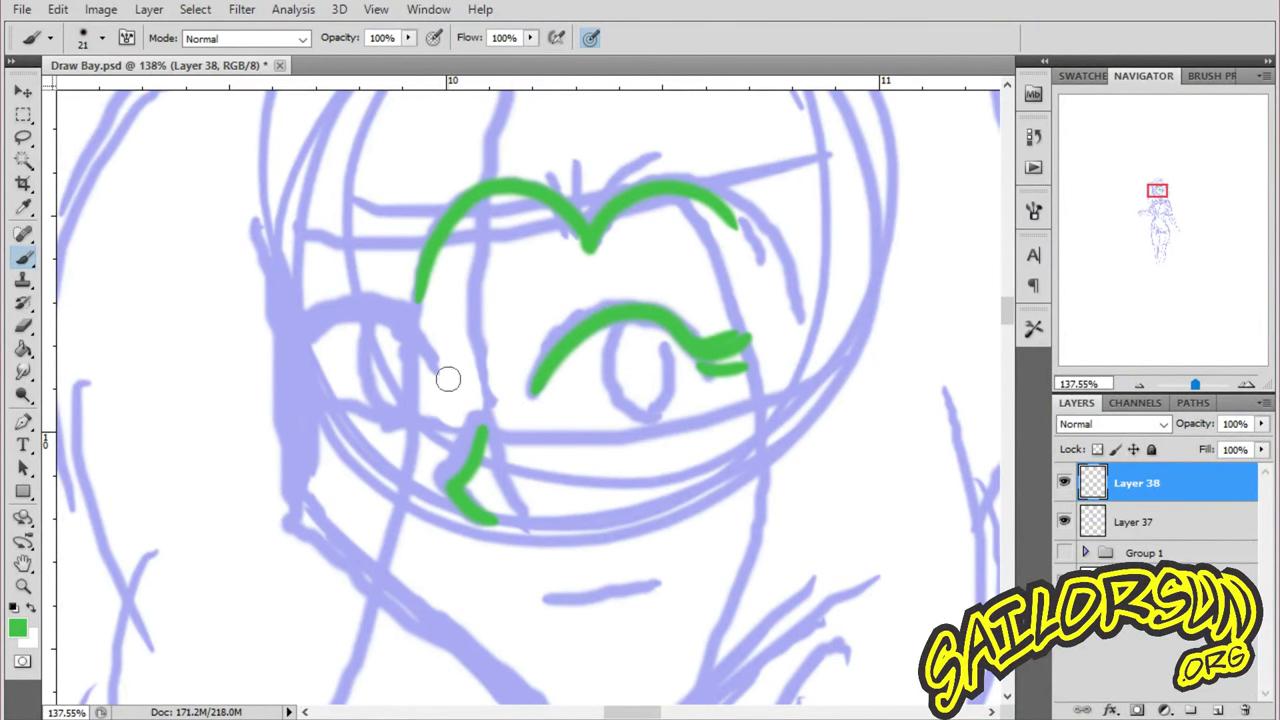
mouse_move(443, 371)
left_mouse_down()
mouse_move(420, 337)
mouse_move(346, 311)
mouse_move(295, 393)
mouse_move(318, 353)
mouse_move(250, 360)
left_mouse_up()
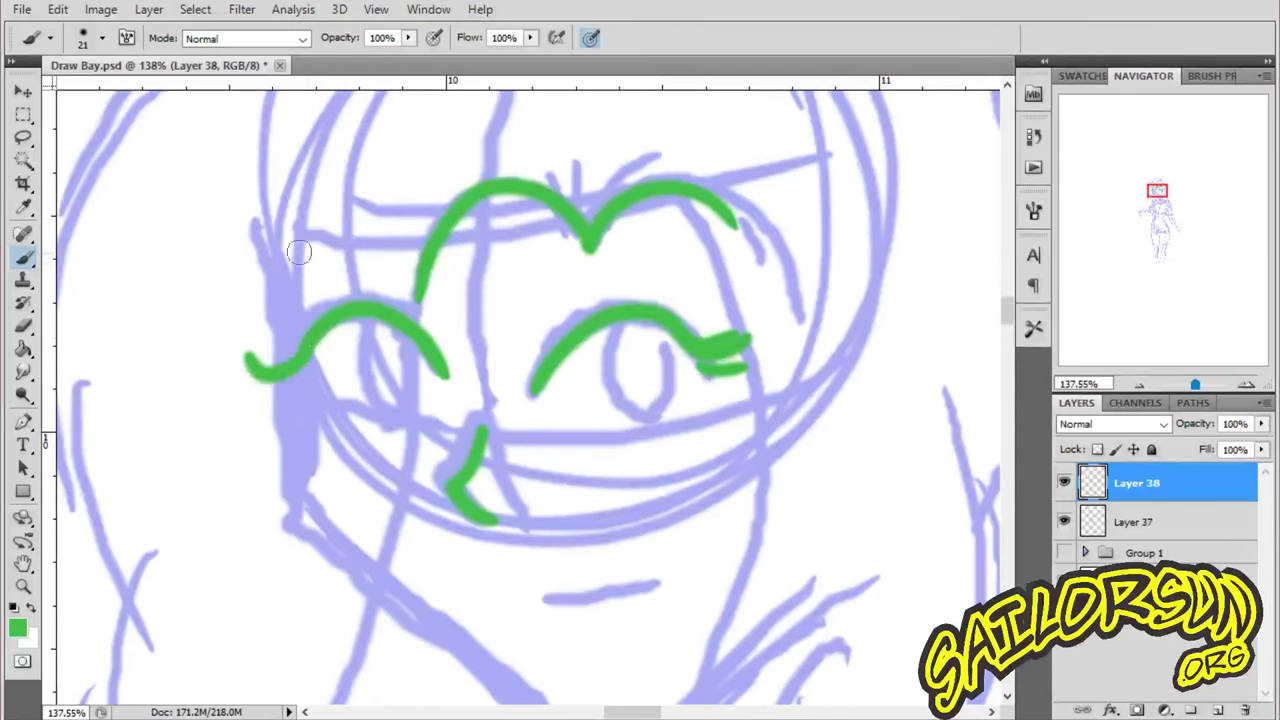
mouse_move(575, 222)
left_mouse_down()
mouse_move(491, 194)
mouse_move(418, 312)
mouse_move(385, 590)
left_mouse_up()
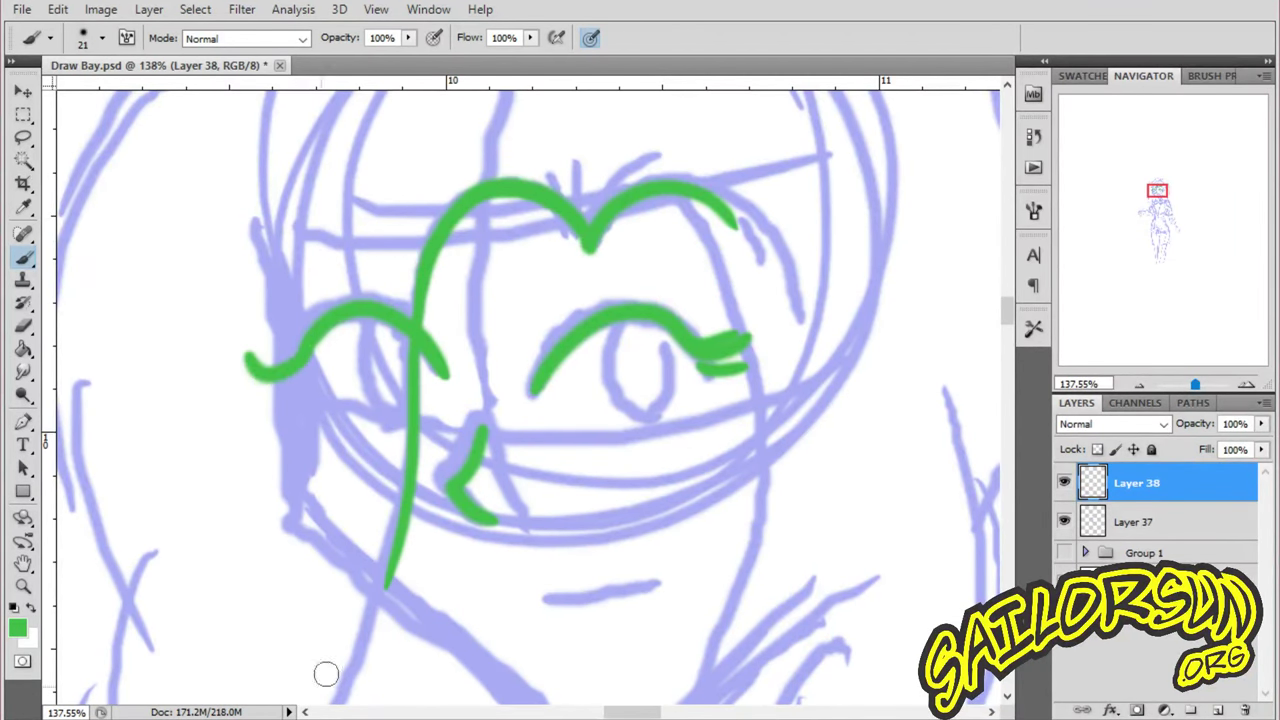
left_click_drag(585, 489, 687, 473)
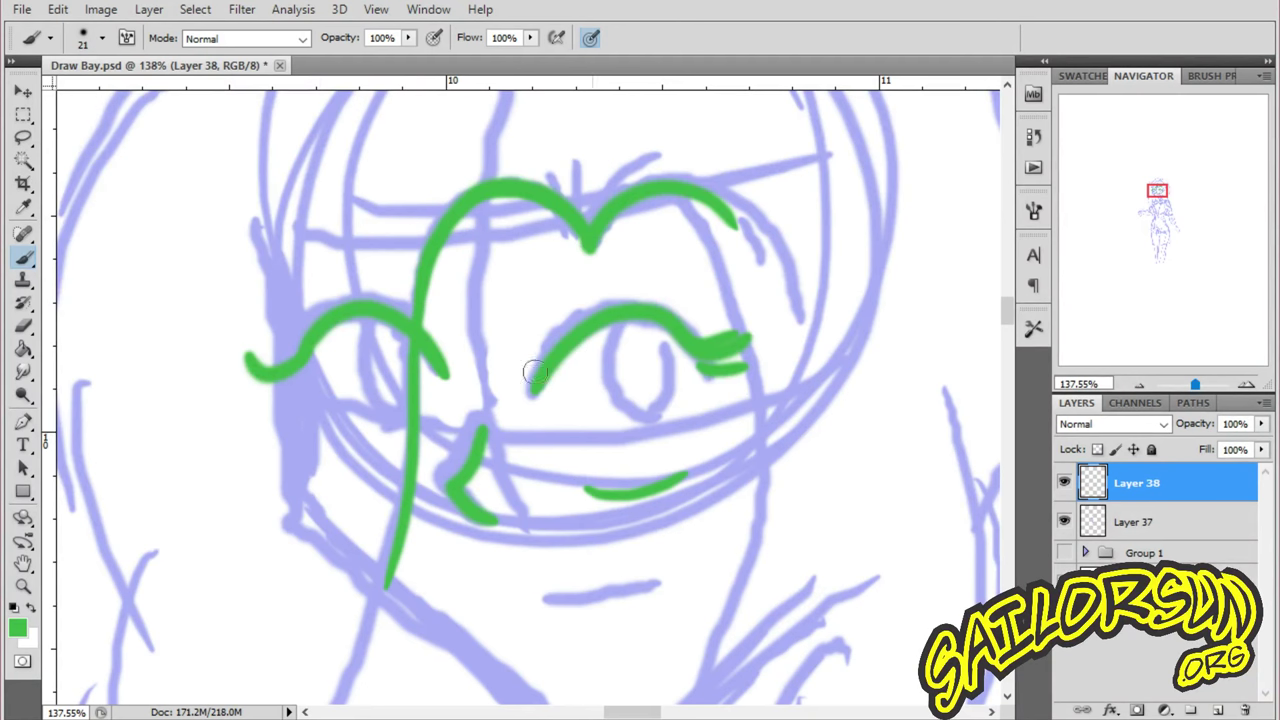
- Draw the strand running from the right-hand bangs past the jaw to the neck, and the wavy lock flowing over the chest
left_click(23, 587)
left_click_drag(763, 311, 677, 398)
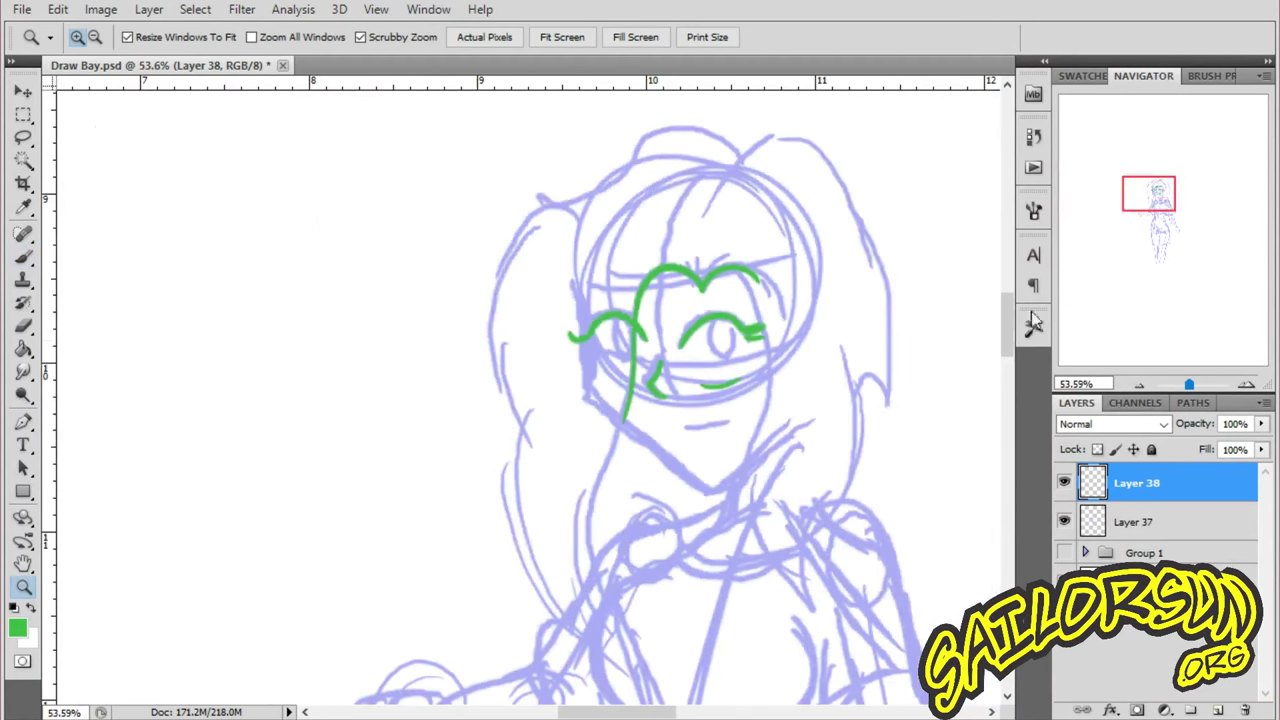
scroll(1010, 338, "down", 5)
left_click_drag(863, 320, 891, 277)
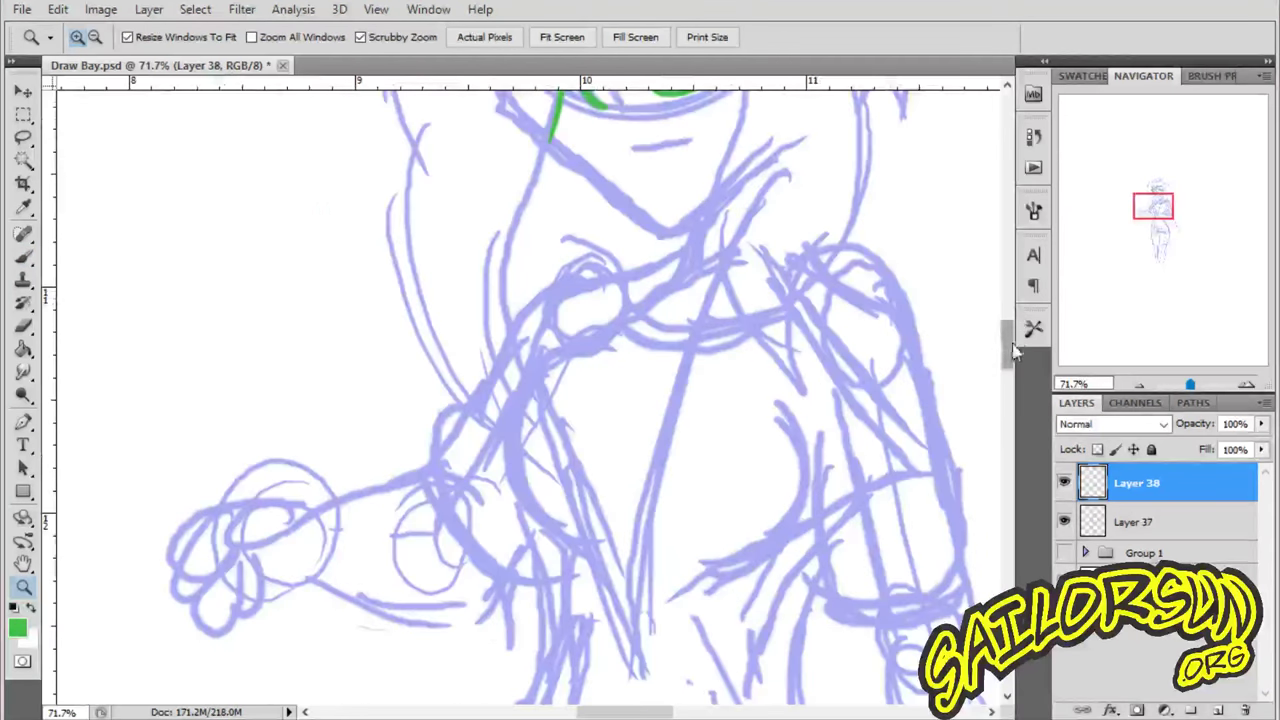
scroll(1015, 350, "up", 5)
left_click_drag(891, 357, 920, 363)
scroll(881, 326, "up", 2)
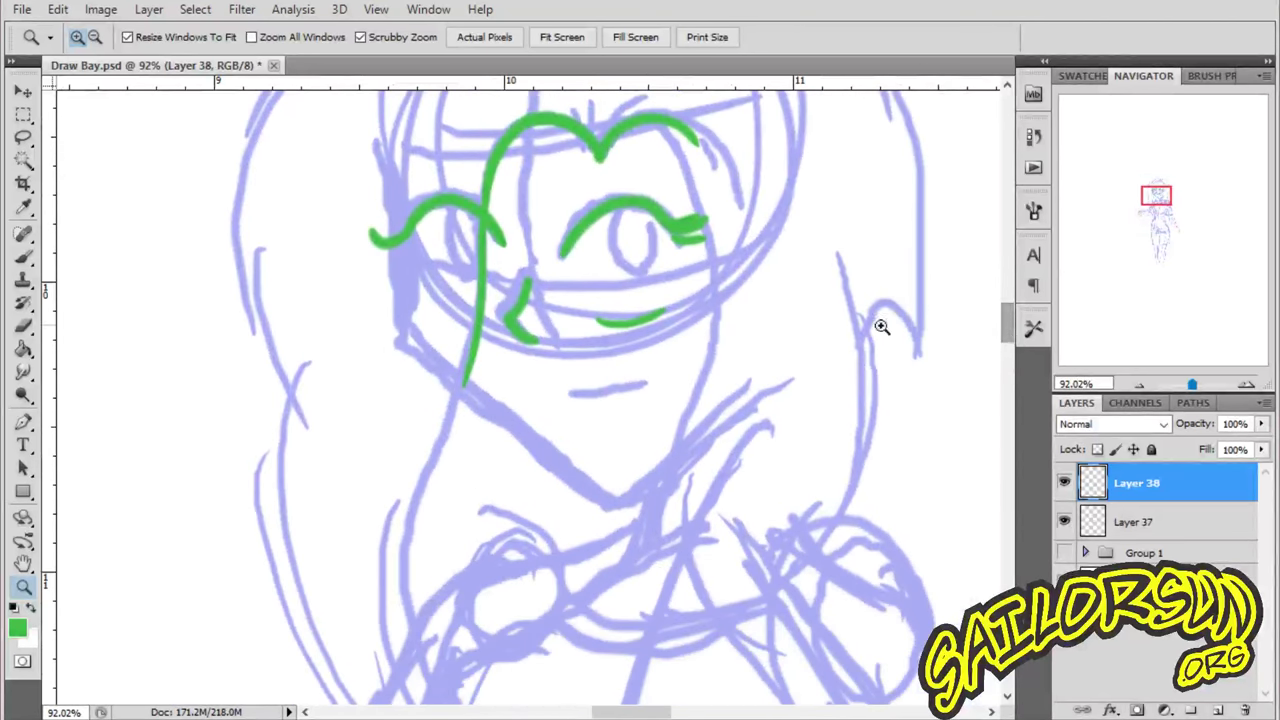
left_click(23, 257)
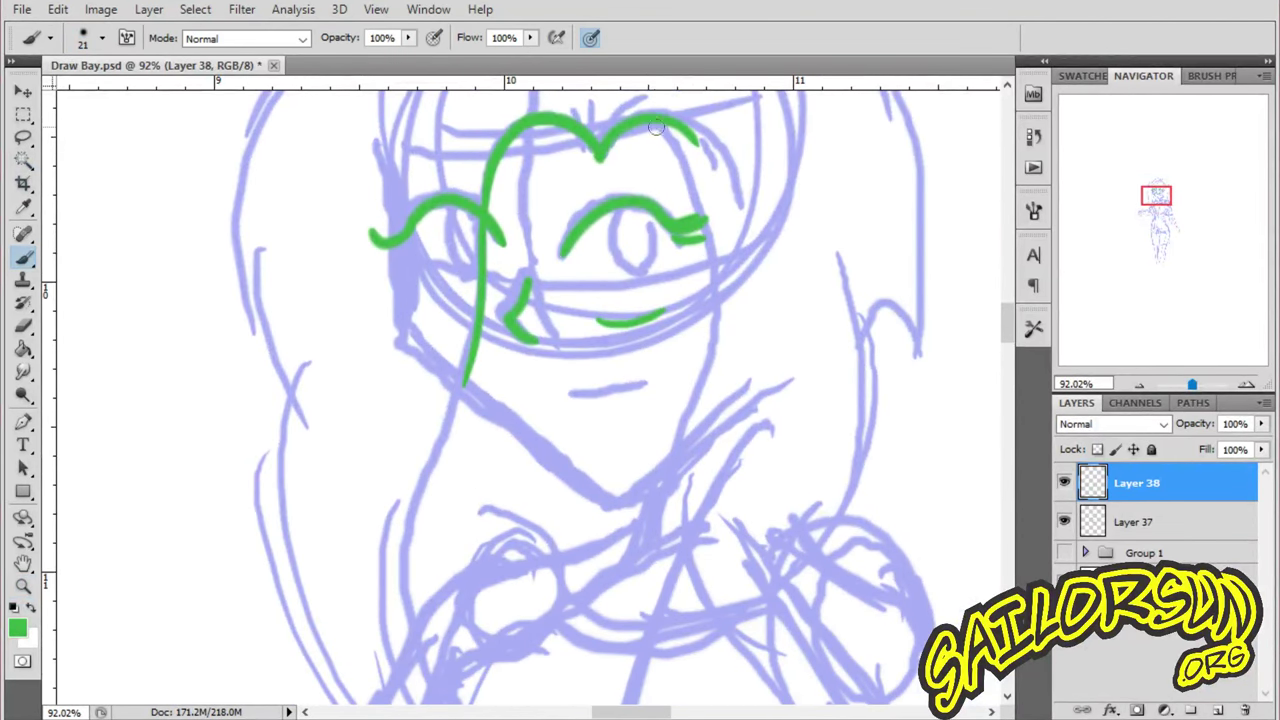
mouse_move(655, 127)
left_mouse_down()
mouse_move(714, 243)
mouse_move(632, 630)
mouse_move(680, 530)
left_mouse_up()
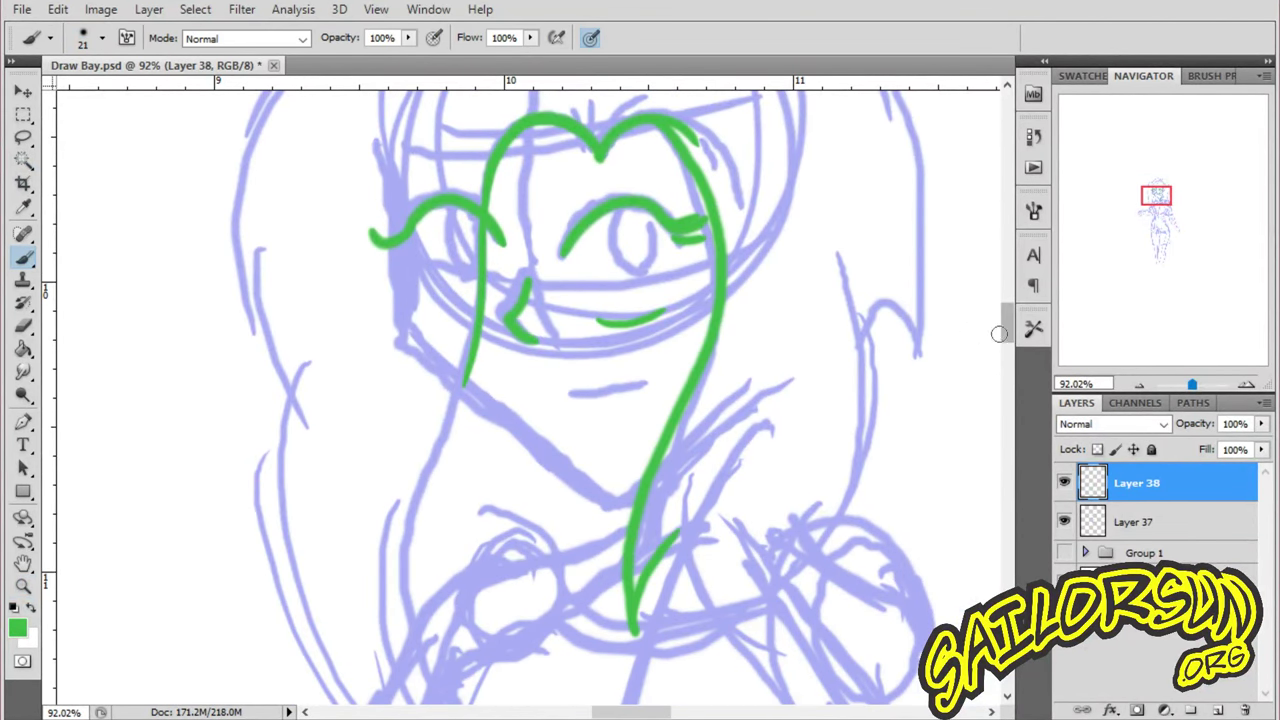
left_click_drag(1010, 326, 1010, 349)
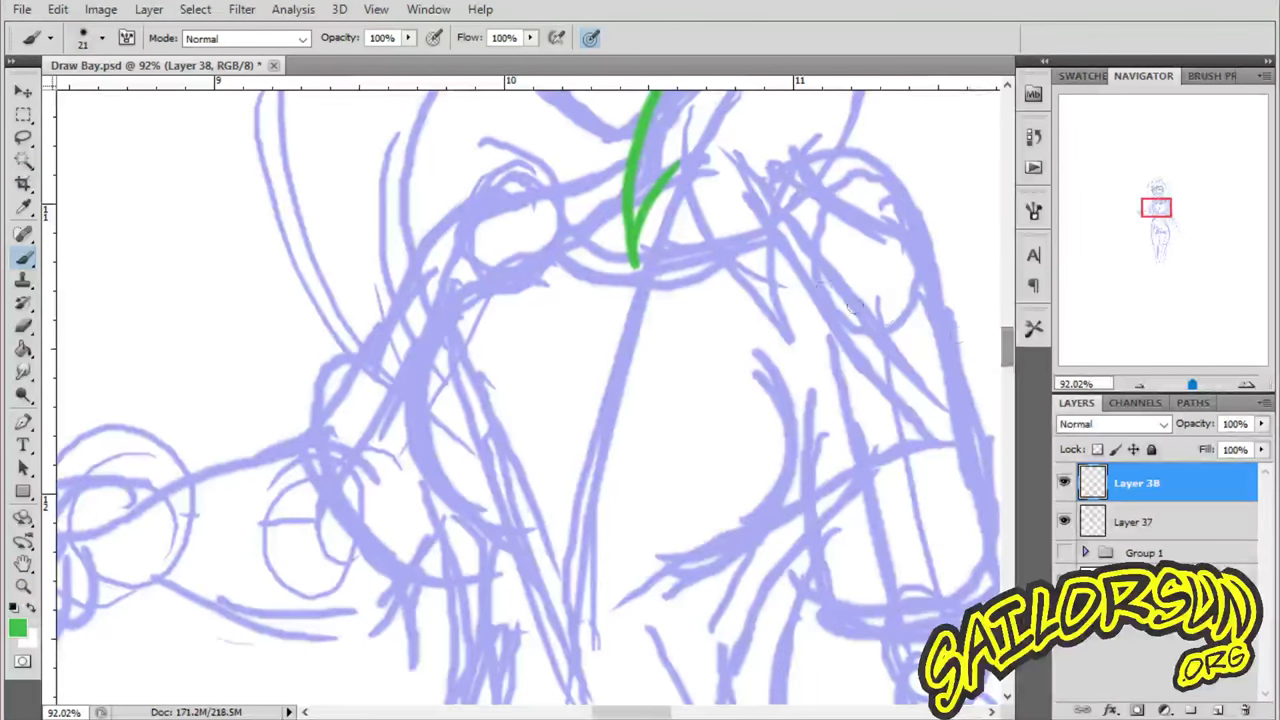
mouse_move(688, 132)
left_mouse_down()
mouse_move(800, 330)
mouse_move(825, 425)
left_mouse_up()
left_click_drag(780, 215, 812, 445)
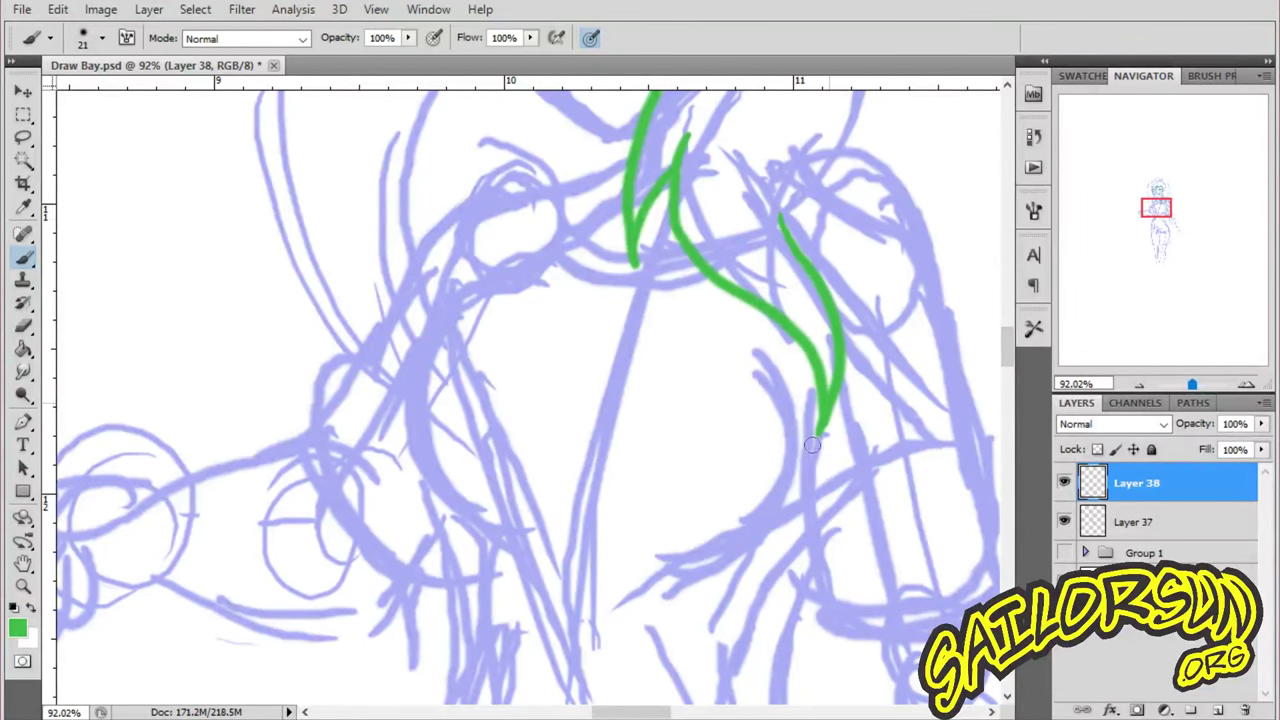
- Outline the right-hand hair mass from the parting down to jagged tips beside the face and on to the shoulder
left_click_drag(1006, 326, 1006, 289)
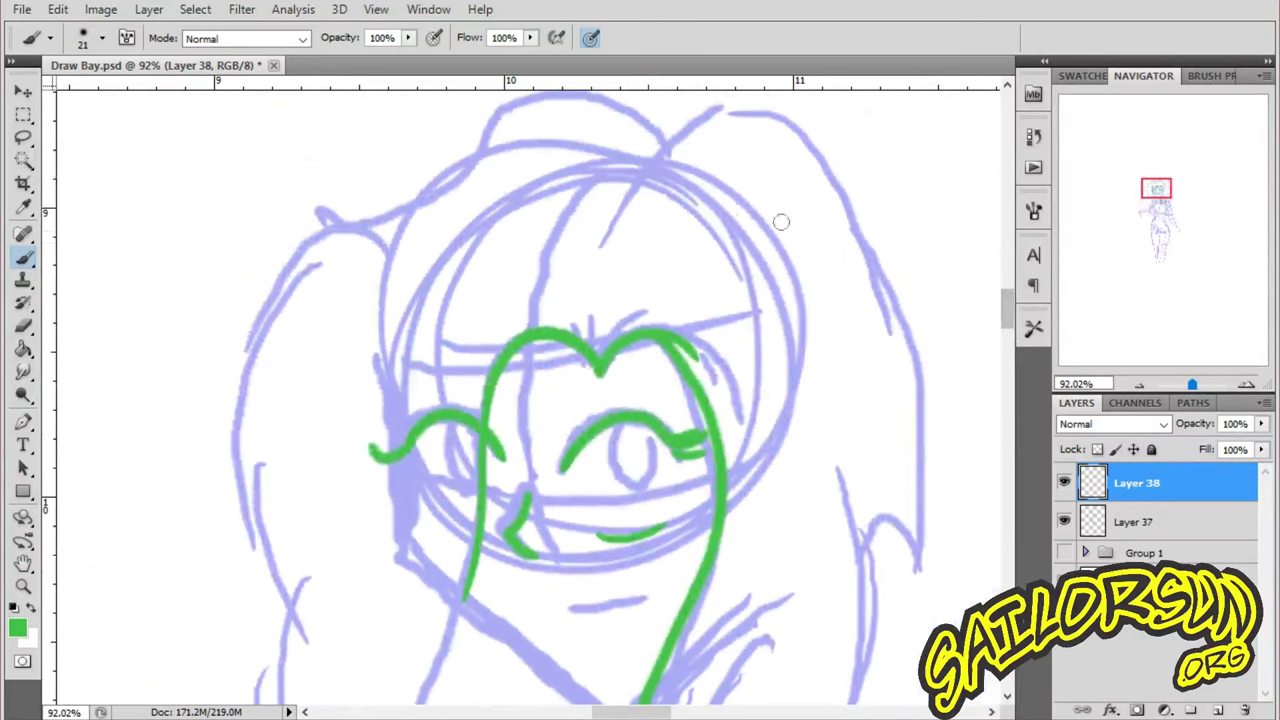
mouse_move(609, 241)
left_mouse_down()
mouse_move(721, 116)
mouse_move(811, 136)
mouse_move(891, 235)
mouse_move(916, 348)
mouse_move(905, 491)
mouse_move(892, 481)
mouse_move(858, 540)
left_mouse_up()
left_click_drag(838, 480, 860, 610)
left_click_drag(1006, 312, 1006, 345)
mouse_move(848, 165)
left_mouse_down()
mouse_move(860, 200)
mouse_move(830, 380)
mouse_move(788, 480)
left_mouse_up()
mouse_move(675, 397)
left_mouse_down()
mouse_move(712, 316)
mouse_move(682, 424)
left_mouse_up()
- Outline the crown of the hair and the left-hand hair mass, with its outer edge and inner strand falling toward the shoulder
mouse_move(1009, 334)
left_mouse_down()
mouse_move(1012, 302)
mouse_move(1008, 316)
left_mouse_up()
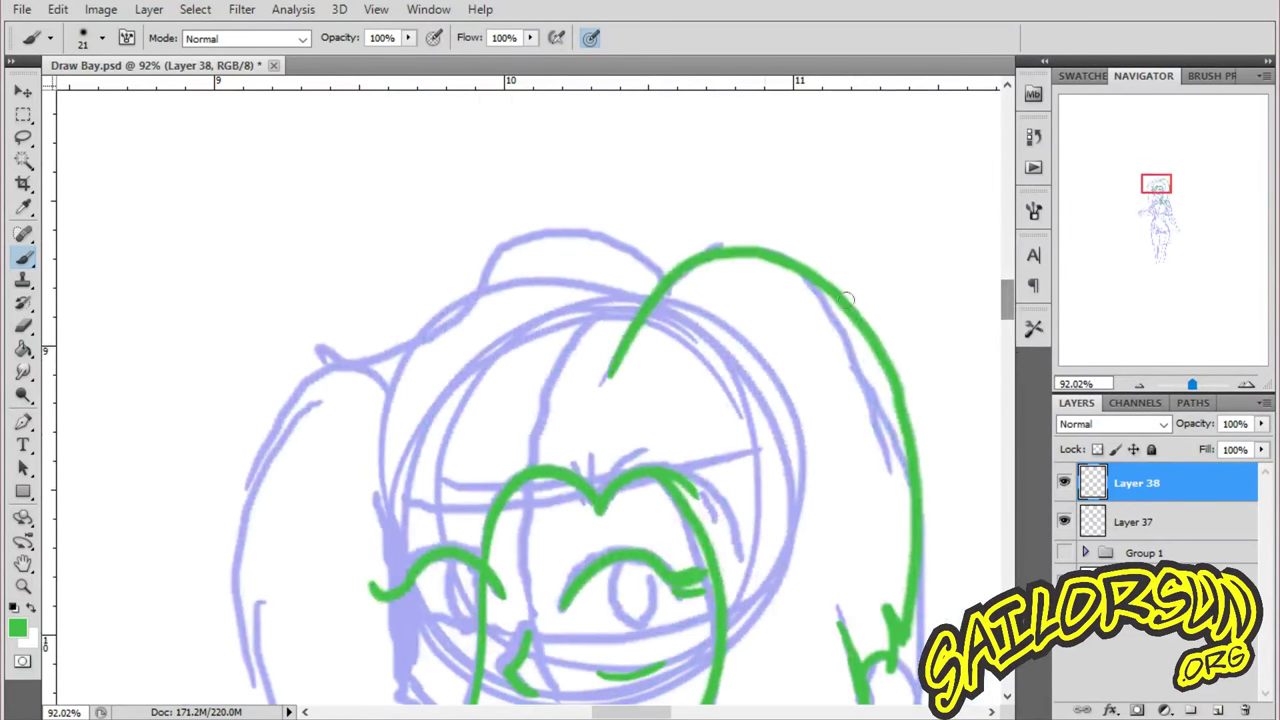
mouse_move(662, 275)
left_mouse_down()
mouse_move(617, 242)
mouse_move(511, 246)
mouse_move(445, 311)
mouse_move(330, 322)
left_mouse_up()
left_click_drag(332, 342, 392, 386)
mouse_move(362, 366)
left_mouse_down()
mouse_move(246, 505)
mouse_move(232, 662)
left_mouse_up()
left_click_drag(1008, 302, 1008, 334)
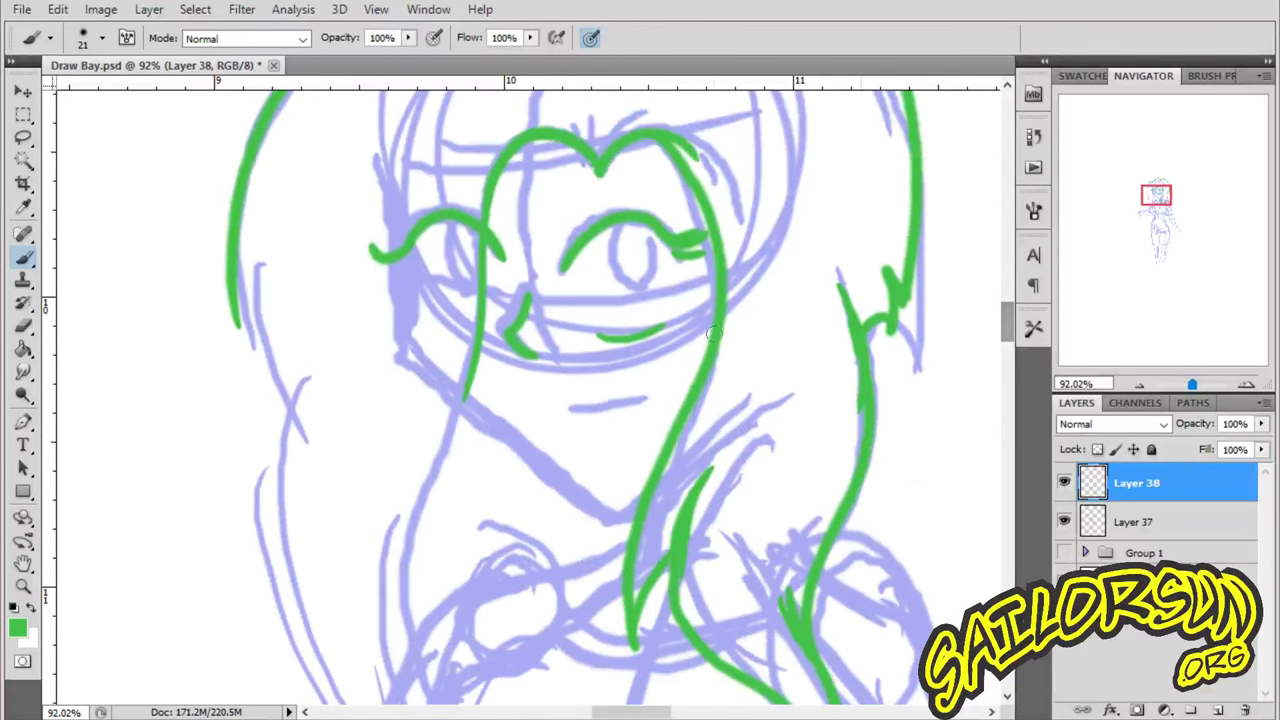
mouse_move(238, 282)
left_mouse_down()
mouse_move(282, 405)
mouse_move(291, 662)
left_mouse_up()
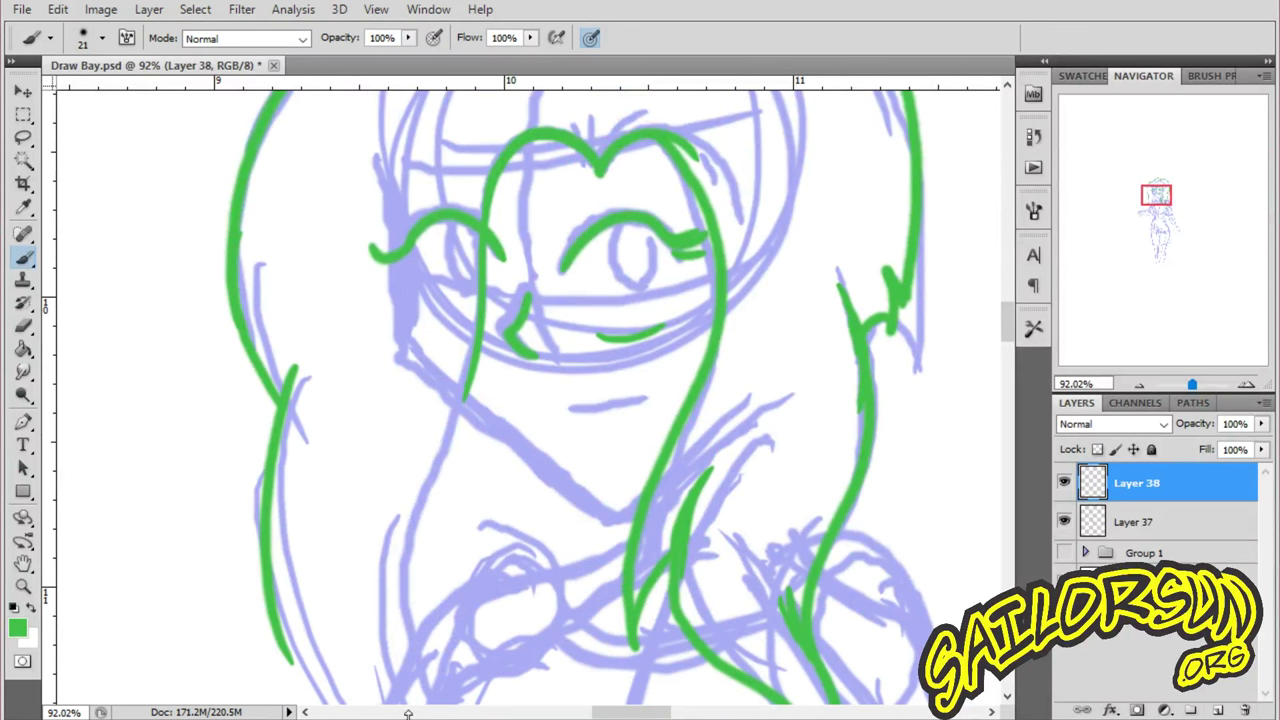
mouse_move(467, 394)
left_mouse_down()
mouse_move(414, 634)
mouse_move(420, 668)
left_mouse_up()
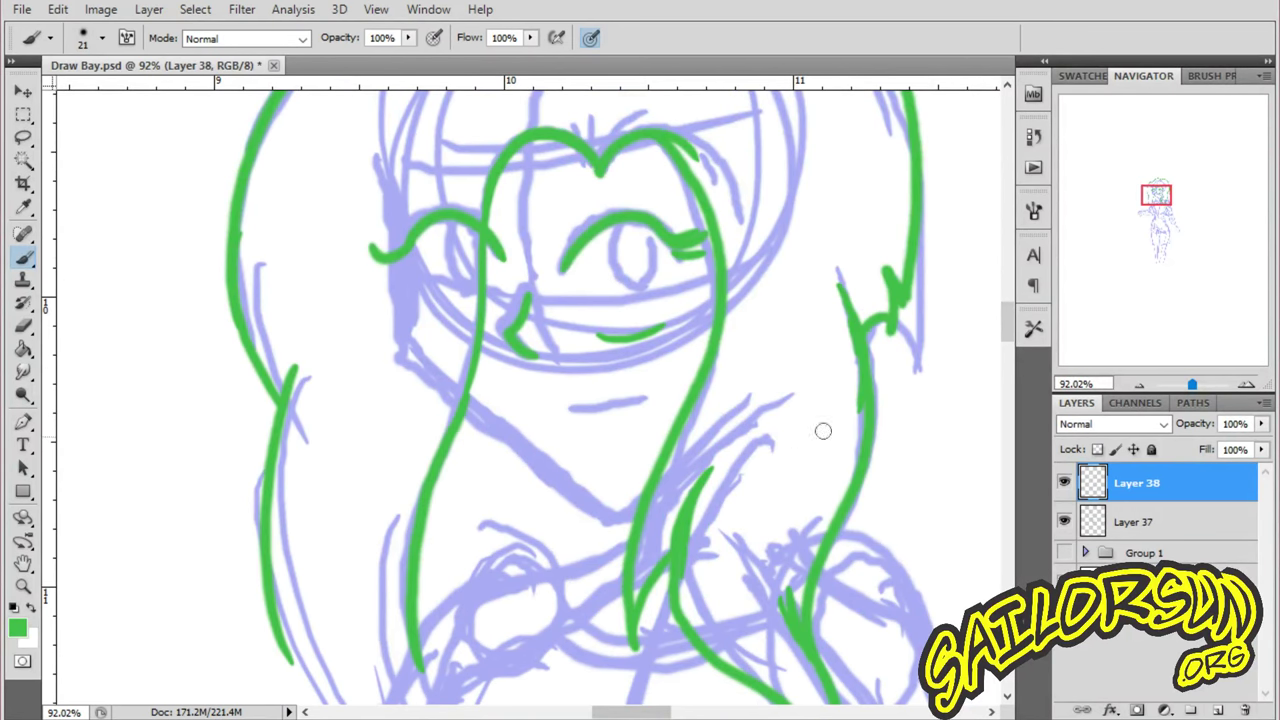
- Draw the jawline and mouth, and finish the left-hand hair with pointed tips over the shoulder
mouse_move(477, 411)
left_mouse_down()
mouse_move(588, 496)
mouse_move(645, 497)
left_mouse_up()
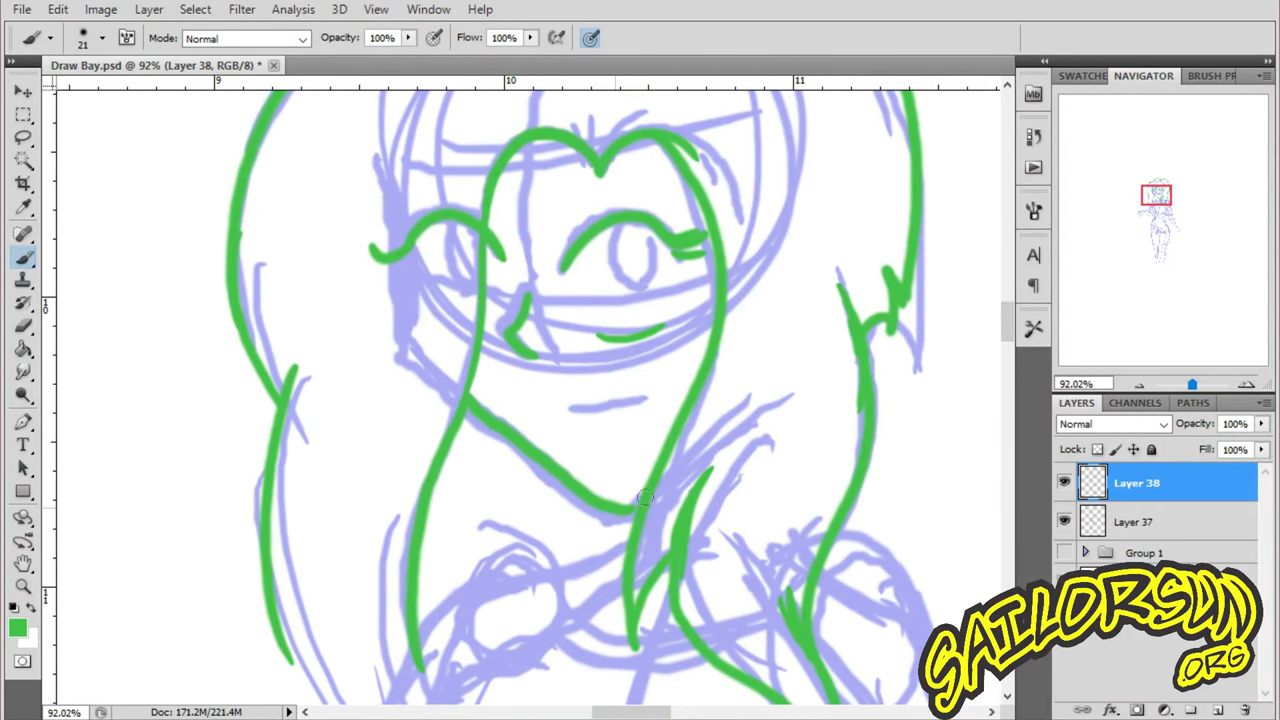
left_click_drag(576, 410, 644, 400)
scroll(980, 328, "down", 5)
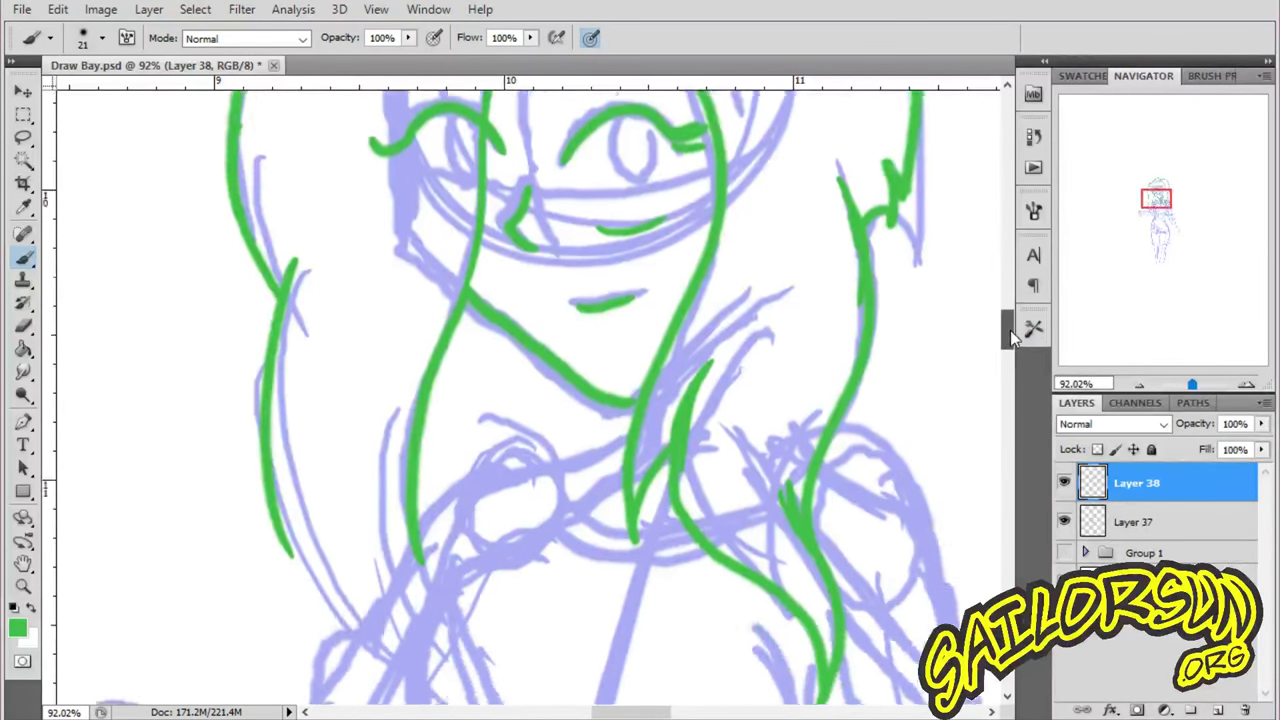
mouse_move(264, 390)
left_mouse_down()
mouse_move(365, 535)
mouse_move(410, 562)
left_mouse_up()
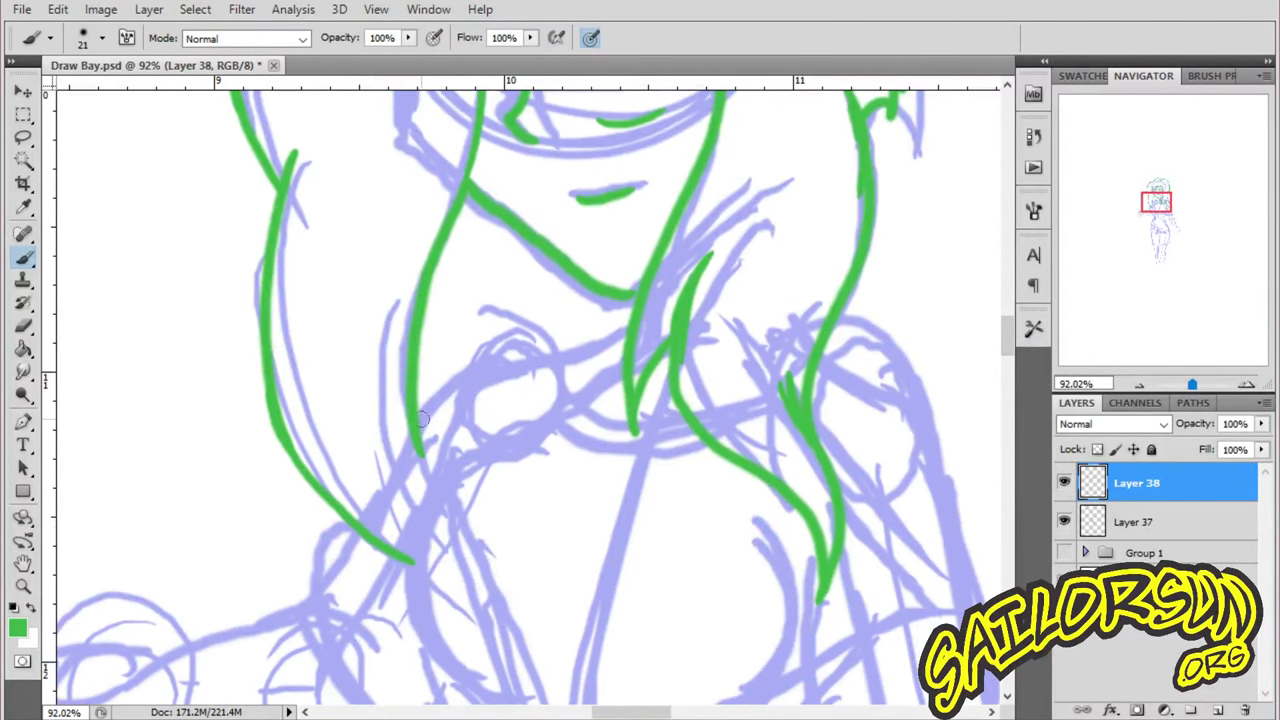
left_click_drag(418, 453, 476, 590)
left_click_drag(410, 560, 354, 453)
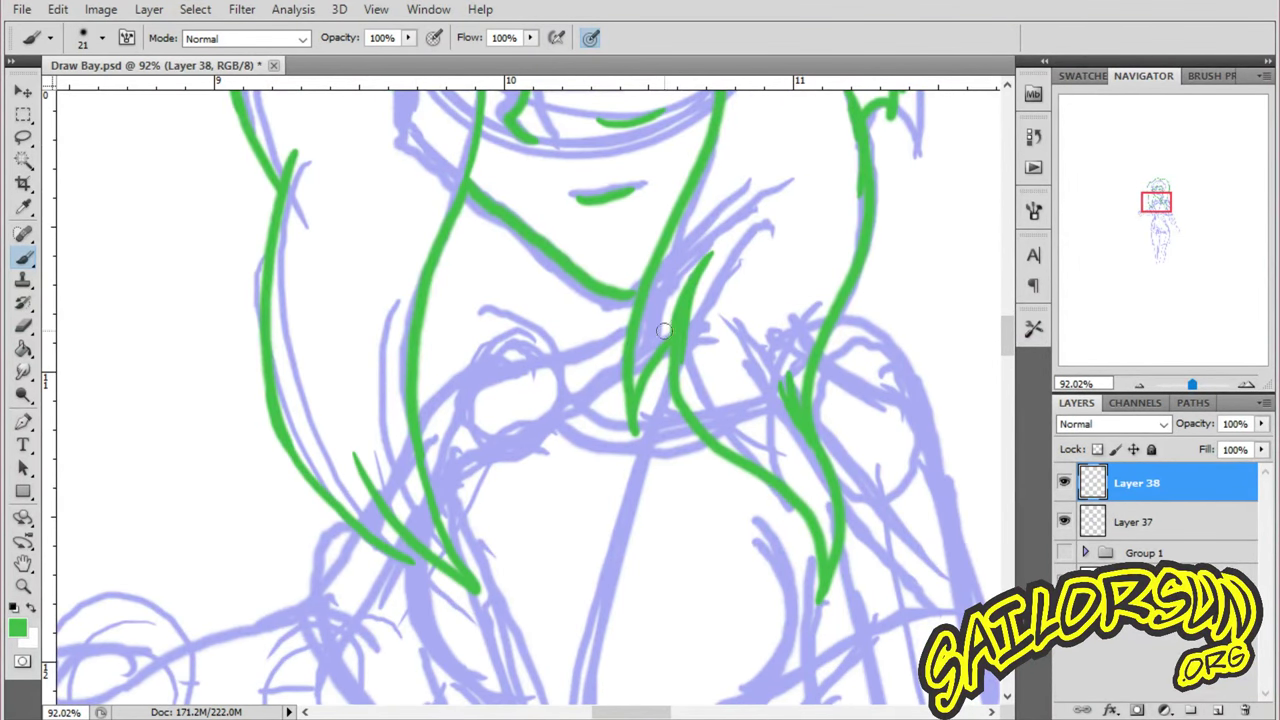
- Draw the neck and left-hand shoulder line, and add the shirt's curved neckline
left_click_drag(614, 297, 612, 396)
mouse_move(626, 322)
left_mouse_down()
mouse_move(420, 420)
mouse_move(410, 442)
left_mouse_up()
mouse_move(544, 377)
left_mouse_down()
mouse_move(640, 432)
mouse_move(692, 420)
left_mouse_up()
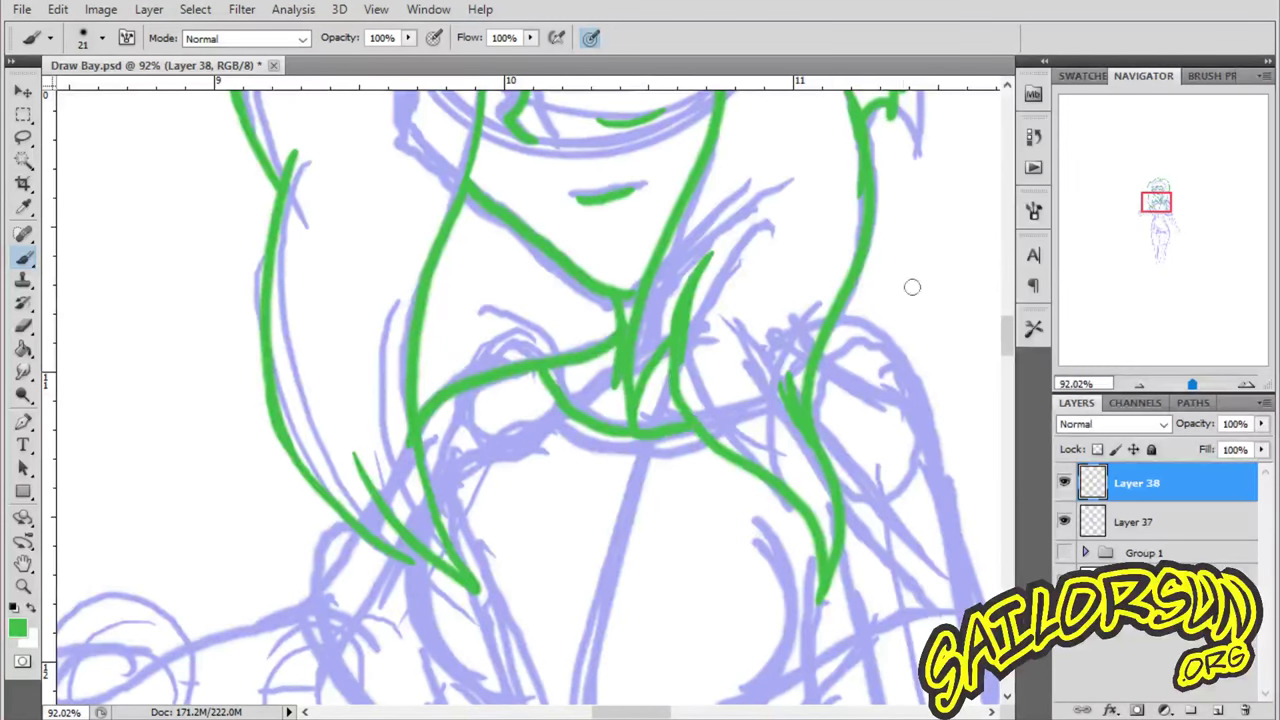
- Draw the right-hand shoulder and outline its loose short sleeve with a curved cuff
mouse_move(826, 336)
left_mouse_down()
mouse_move(868, 334)
mouse_move(989, 596)
left_mouse_up()
scroll(1008, 343, "down", 3)
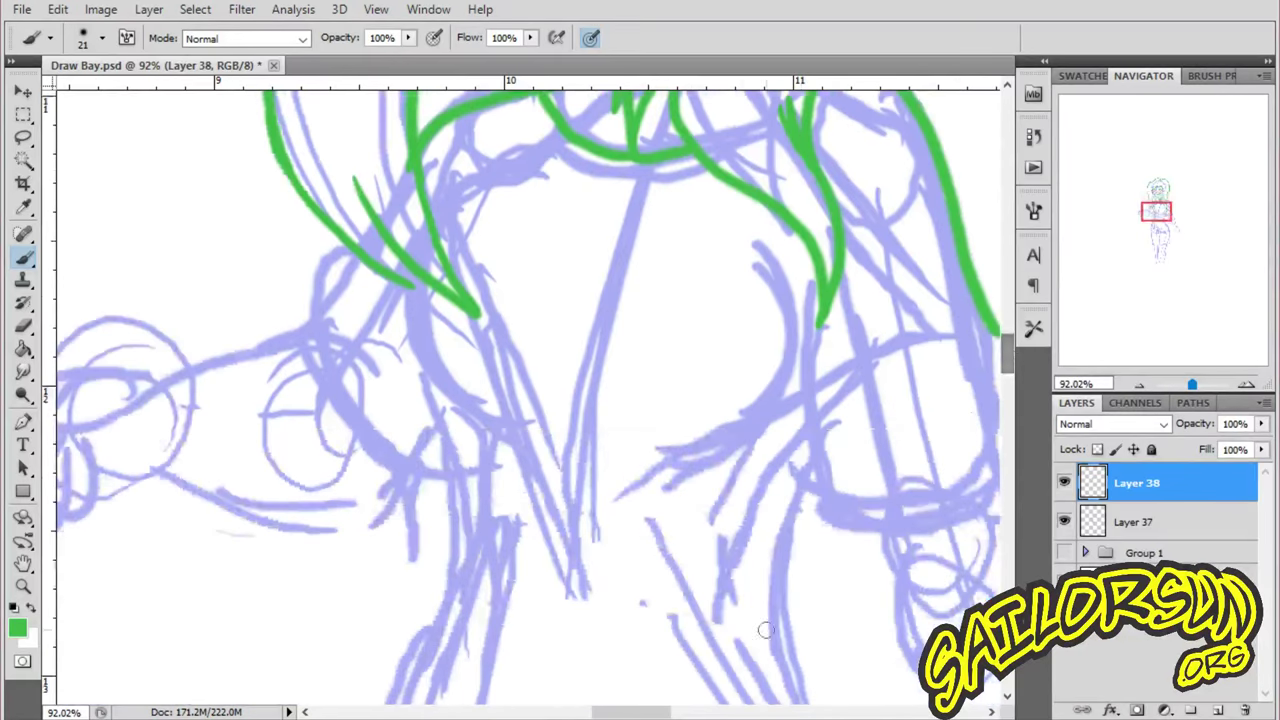
scroll(763, 371, "right", 3)
mouse_move(720, 401)
left_mouse_down()
mouse_move(622, 540)
mouse_move(522, 510)
left_mouse_up()
mouse_move(512, 272)
left_mouse_down()
mouse_move(505, 522)
mouse_move(555, 530)
left_mouse_up()
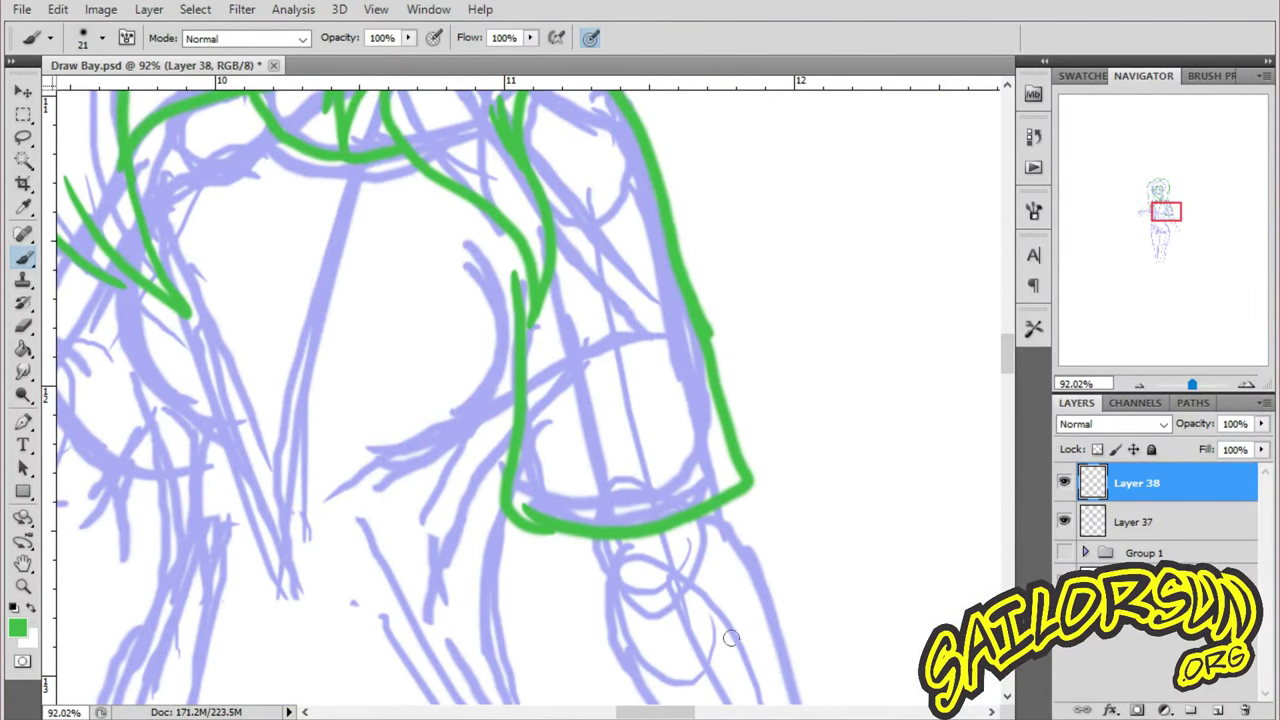
- Outline the left-hand short sleeve from beneath the hair tips around its curved cuff
scroll(731, 638, "left", 5)
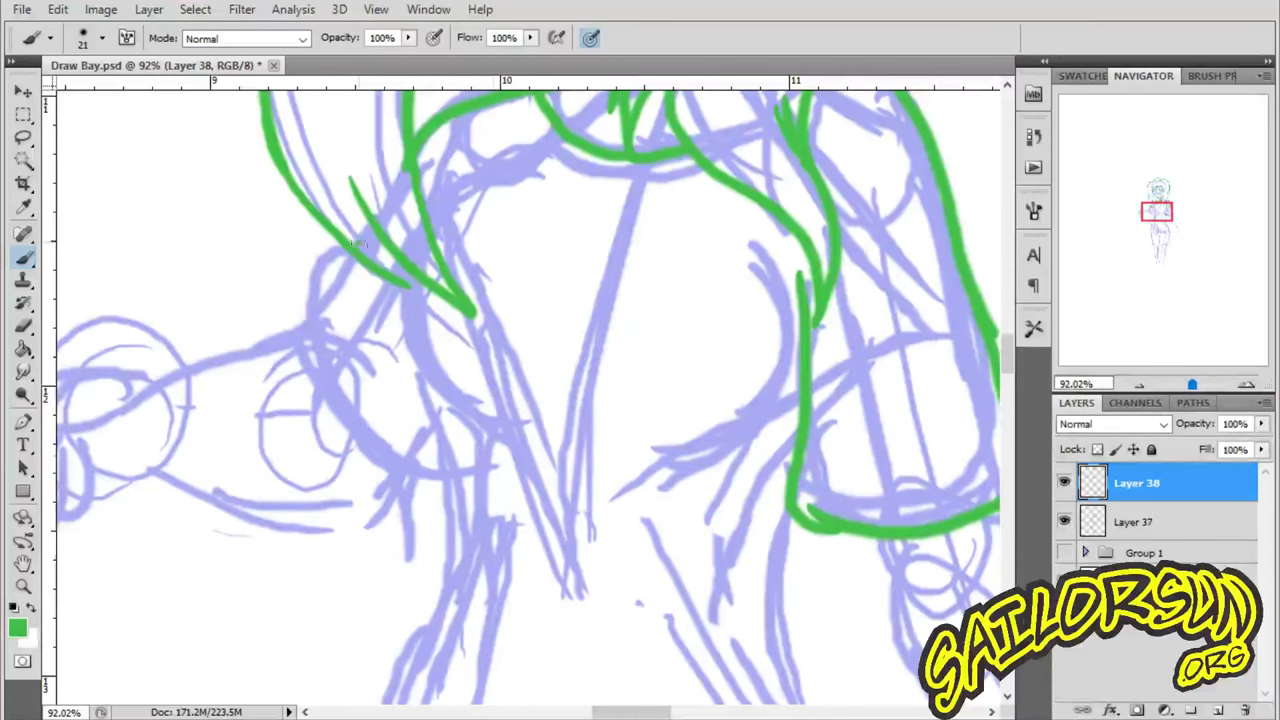
mouse_move(357, 243)
left_mouse_down()
mouse_move(300, 360)
mouse_move(456, 516)
left_mouse_up()
left_click_drag(477, 447, 448, 527)
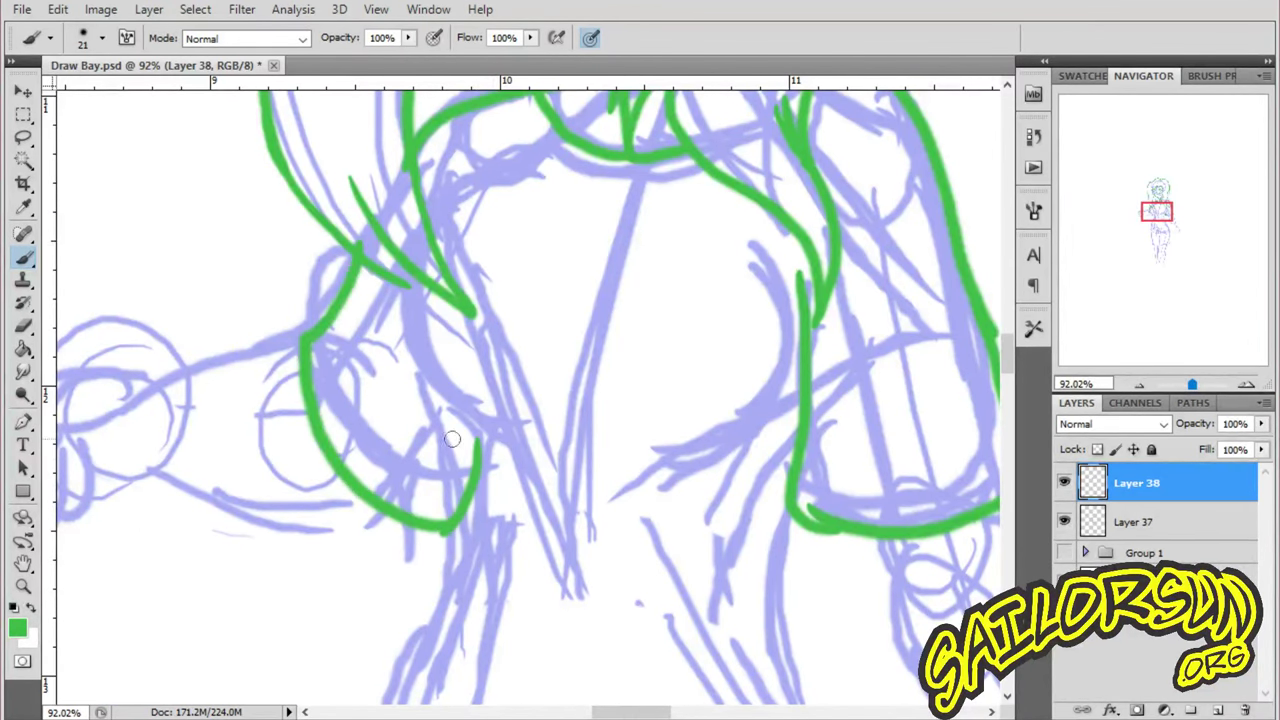
- Draw the shirt's chest contours on both sides, with small fold lines near the left-hand armpit
mouse_move(423, 271)
left_mouse_down()
mouse_move(410, 340)
mouse_move(540, 483)
left_mouse_up()
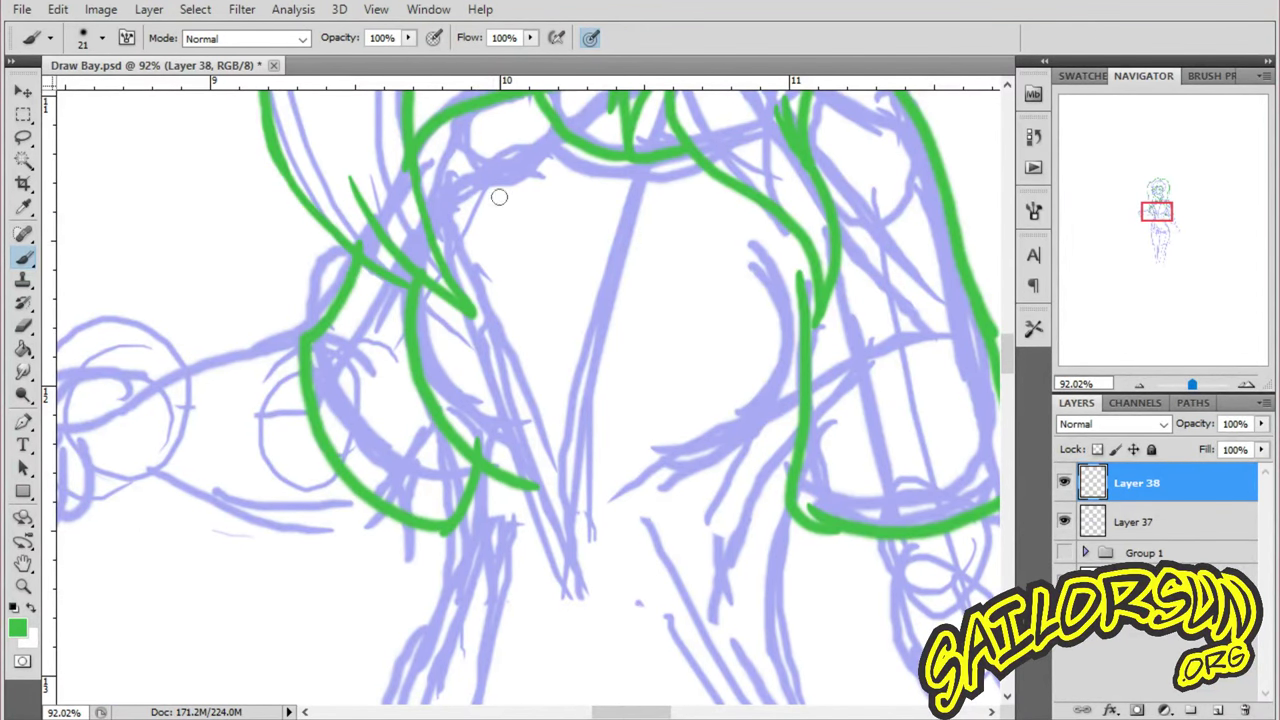
left_click_drag(490, 207, 425, 262)
left_click_drag(465, 179, 471, 221)
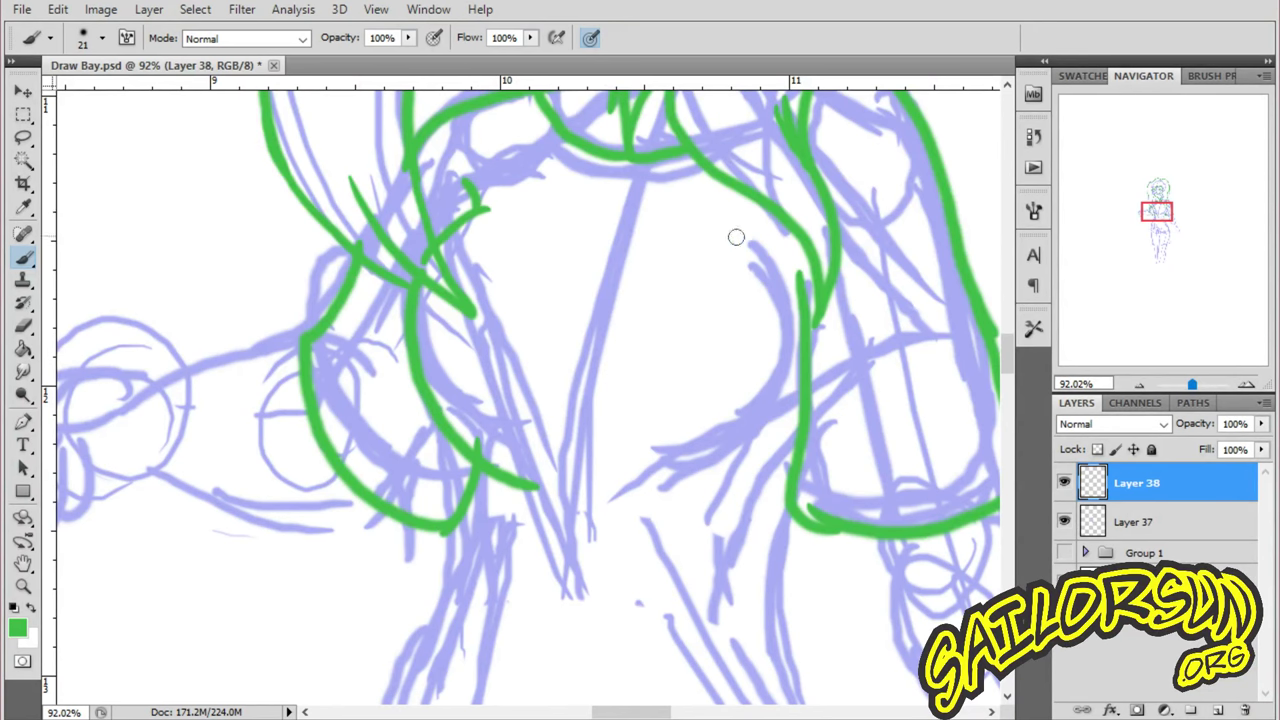
mouse_move(736, 237)
left_mouse_down()
mouse_move(782, 425)
mouse_move(682, 488)
left_mouse_up()
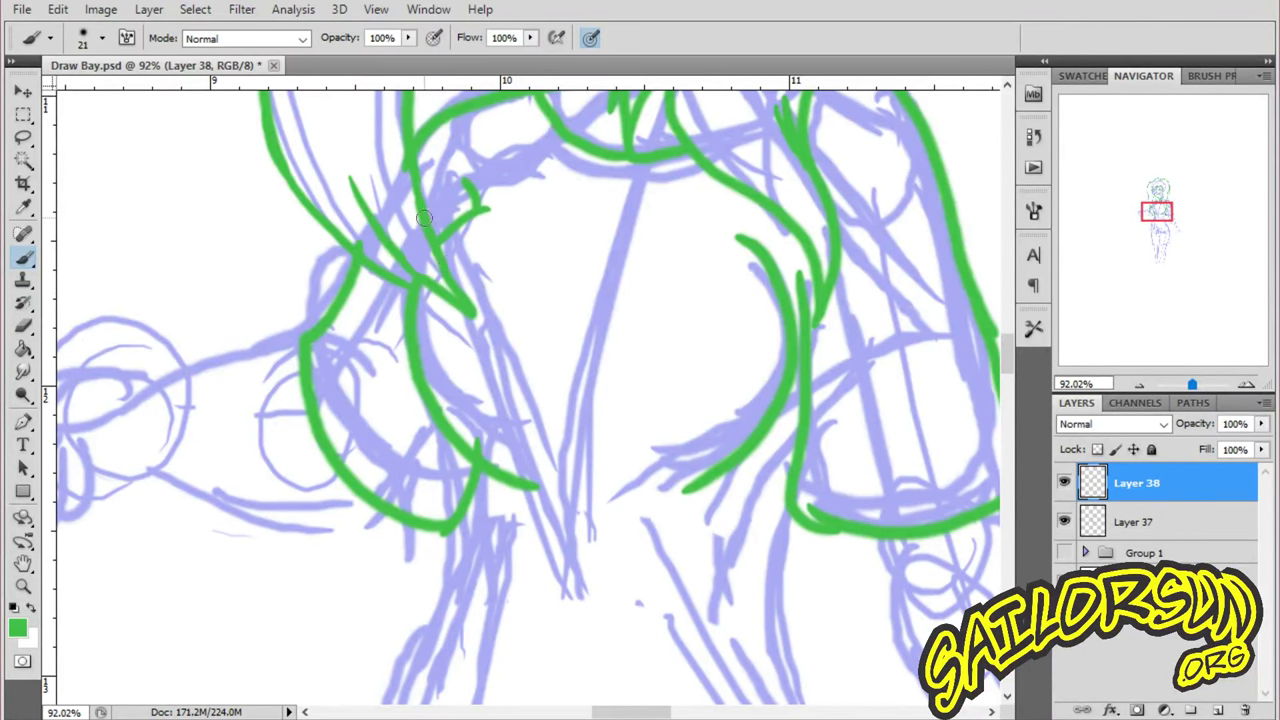
- Draw the left-hand forearm and its curled hand extending out from the sleeve
left_click_drag(660, 712, 632, 712)
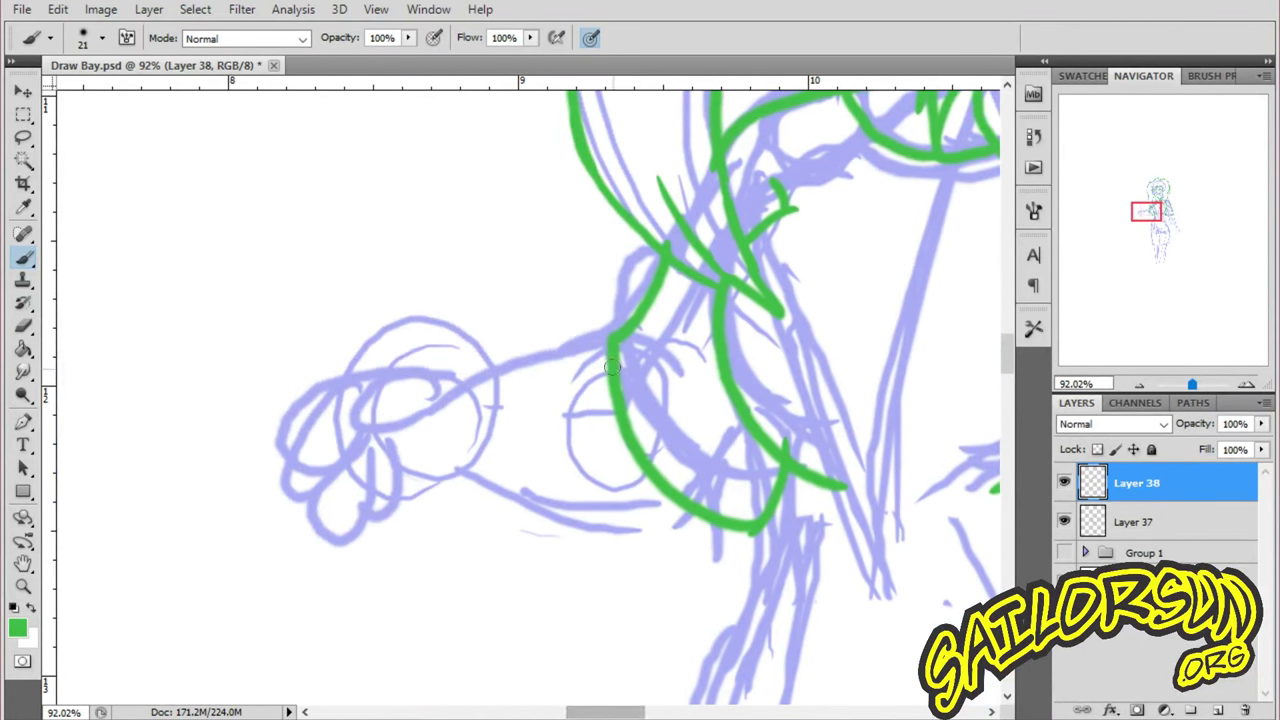
mouse_move(608, 342)
left_mouse_down()
mouse_move(455, 385)
mouse_move(395, 430)
mouse_move(445, 402)
left_mouse_up()
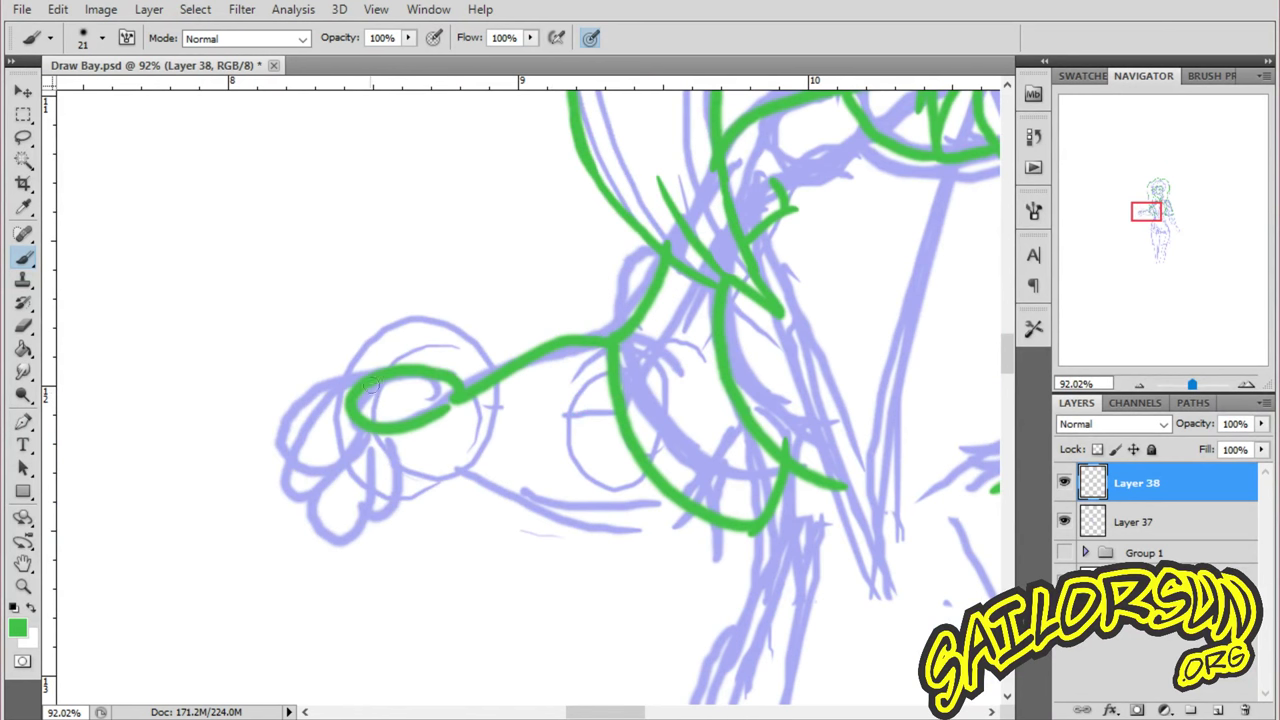
mouse_move(358, 386)
left_mouse_down()
mouse_move(305, 445)
mouse_move(367, 440)
mouse_move(351, 481)
mouse_move(382, 468)
mouse_move(404, 483)
mouse_move(392, 505)
mouse_move(412, 462)
mouse_move(444, 485)
mouse_move(665, 490)
left_mouse_up()
left_click_drag(627, 712, 684, 712)
left_click_drag(1000, 337, 1008, 365)
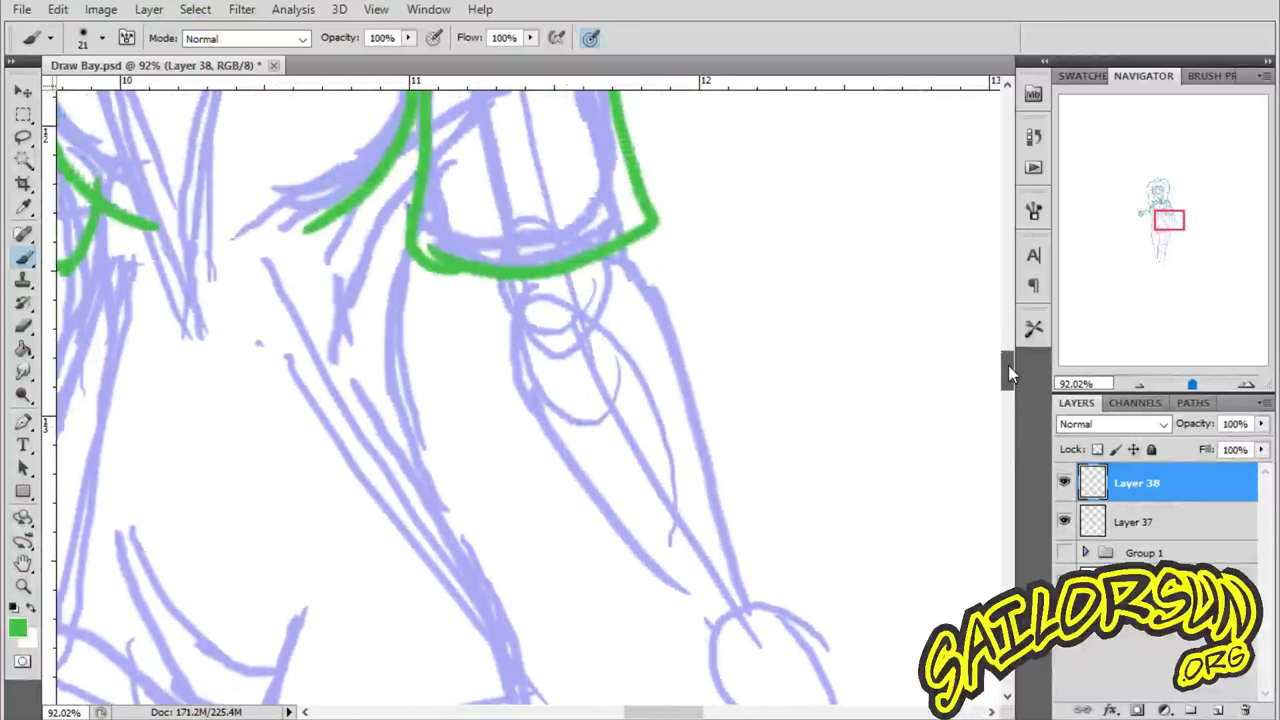
- Draw the curled right-hand hand with its thumb and fingers over the sketched oval at the end of the arm
mouse_move(745, 624)
left_mouse_down()
mouse_move(790, 688)
mouse_move(724, 650)
left_mouse_up()
left_click_drag(1008, 376, 1012, 386)
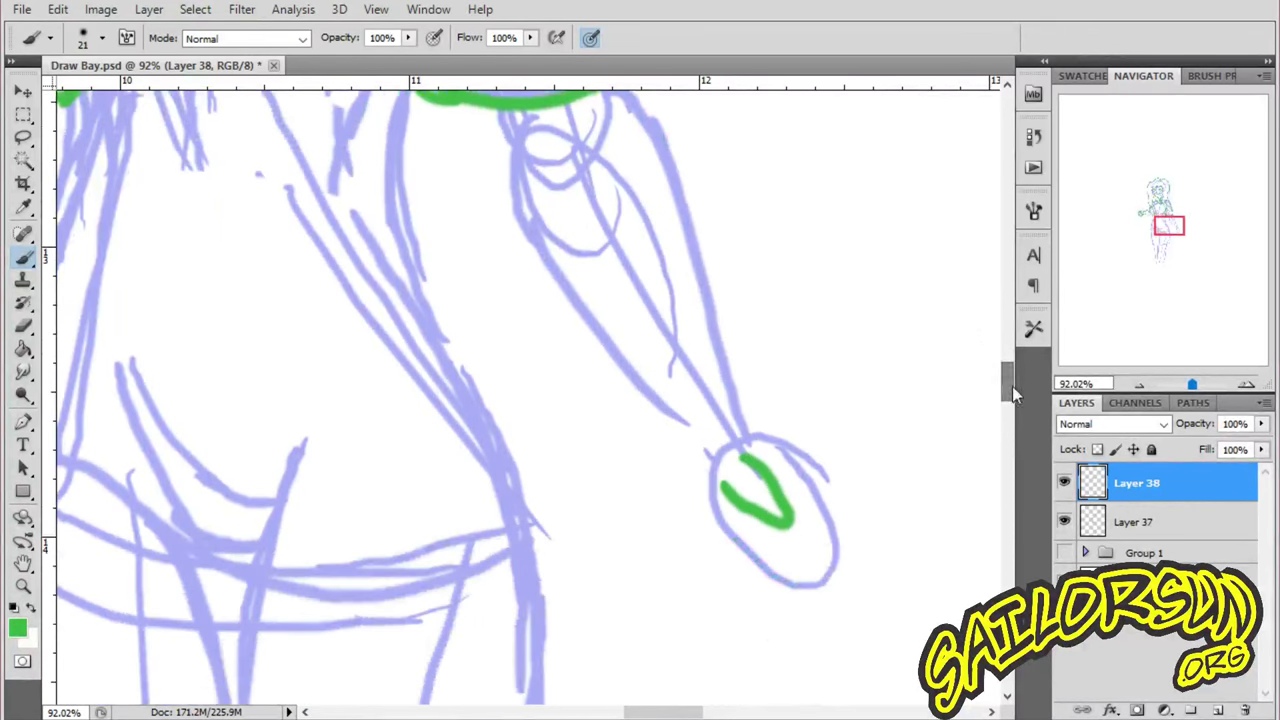
mouse_move(763, 452)
left_mouse_down()
mouse_move(800, 591)
mouse_move(775, 548)
mouse_move(769, 578)
left_mouse_up()
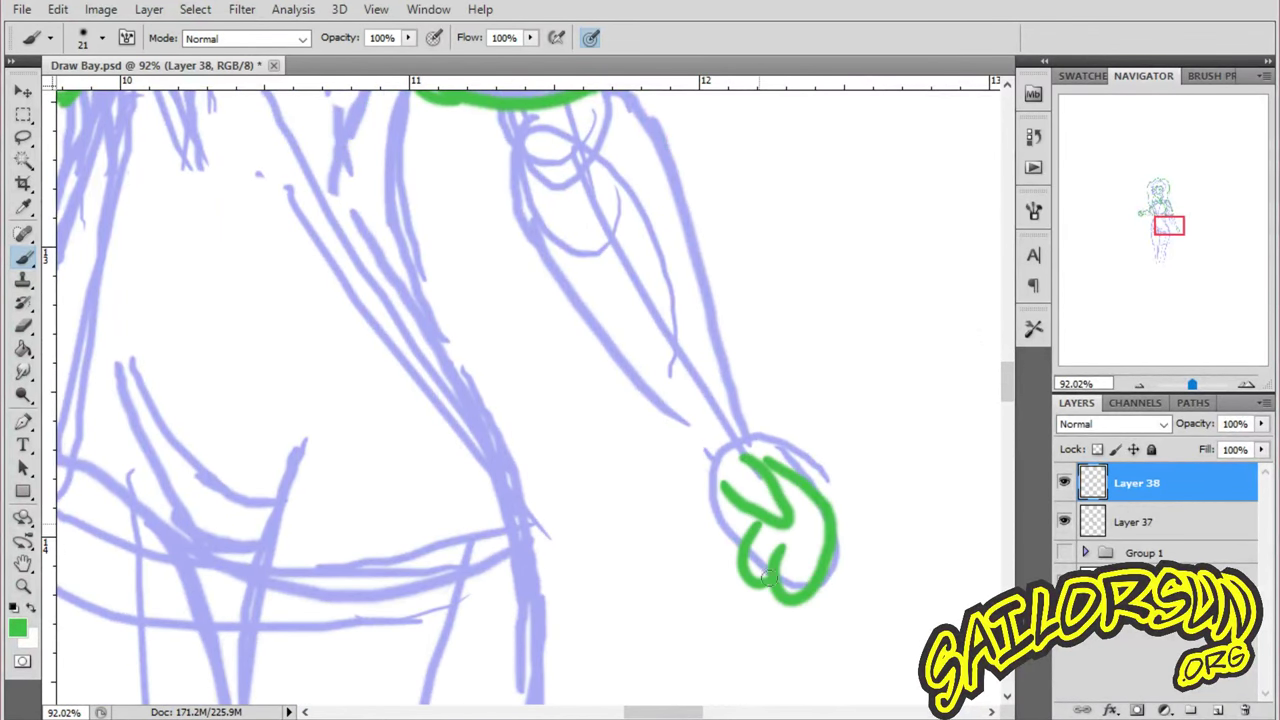
left_click_drag(751, 515, 772, 502)
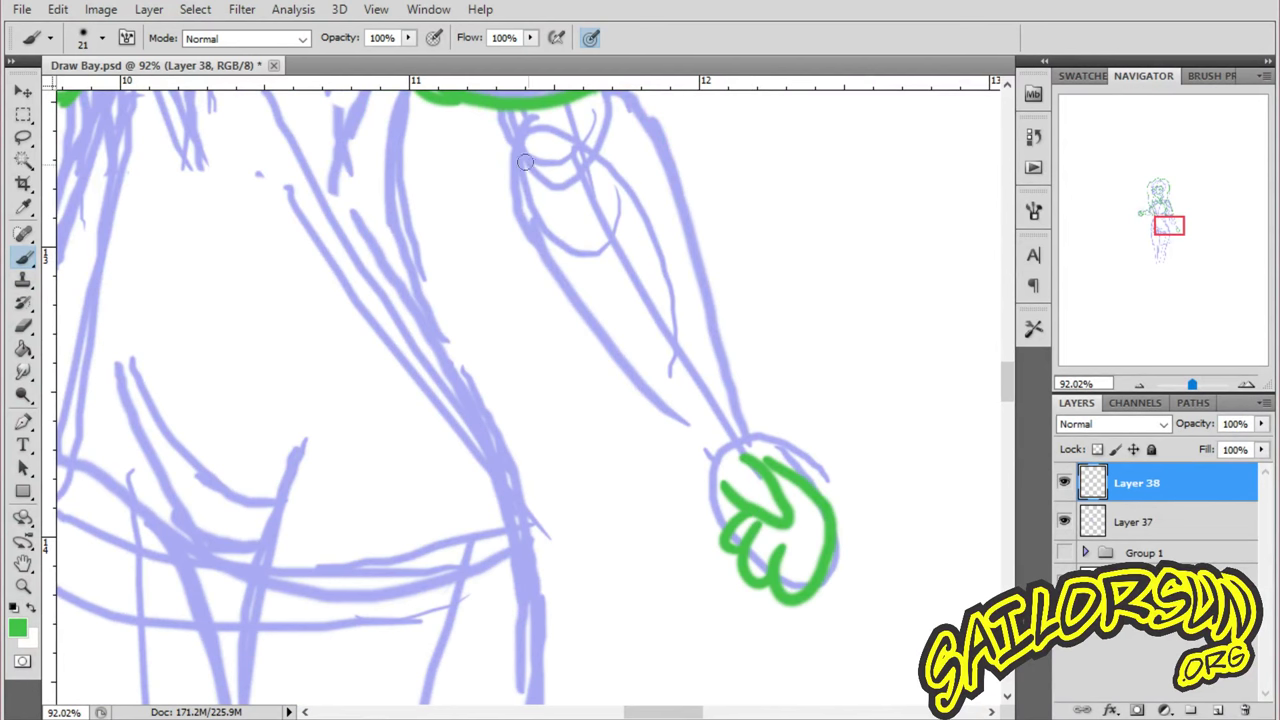
- Draw both contours of the right-hand forearm from the sleeve cuff down to the wrist
mouse_move(491, 108)
left_mouse_down()
mouse_move(565, 300)
mouse_move(732, 476)
left_mouse_up()
scroll(1007, 393, "up", 2)
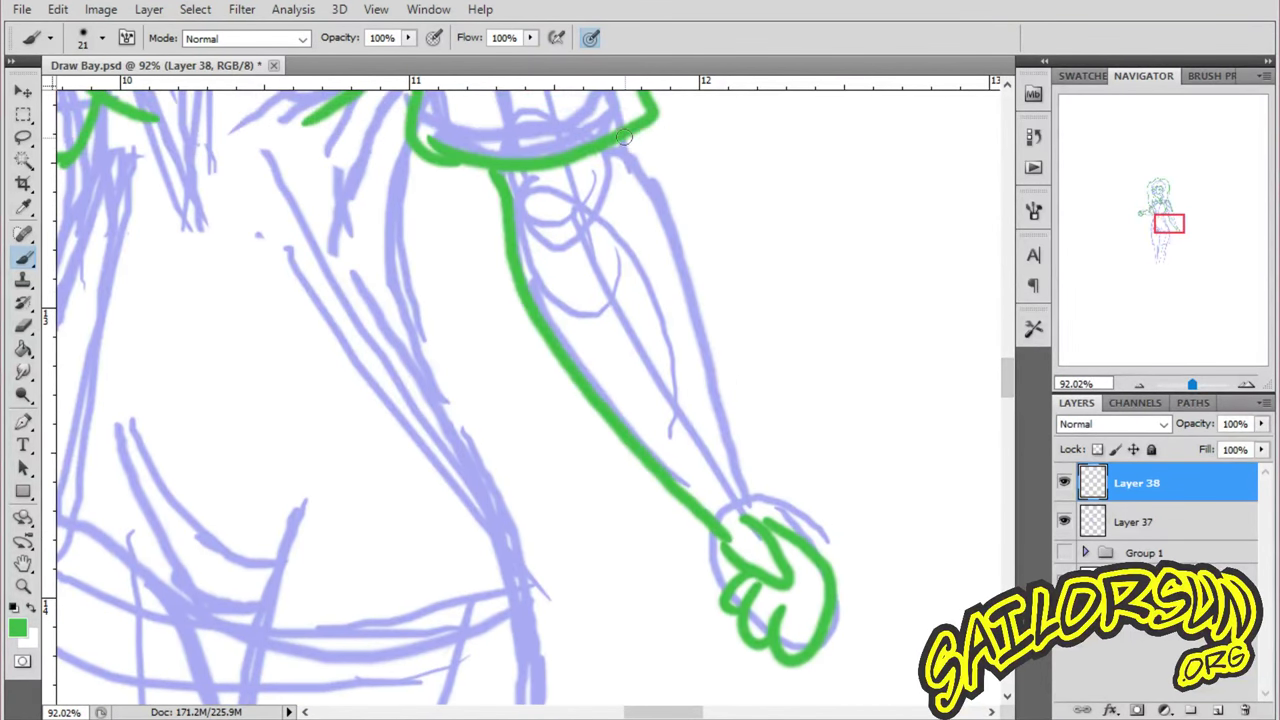
mouse_move(622, 138)
left_mouse_down()
mouse_move(678, 215)
mouse_move(752, 437)
mouse_move(826, 524)
left_mouse_up()
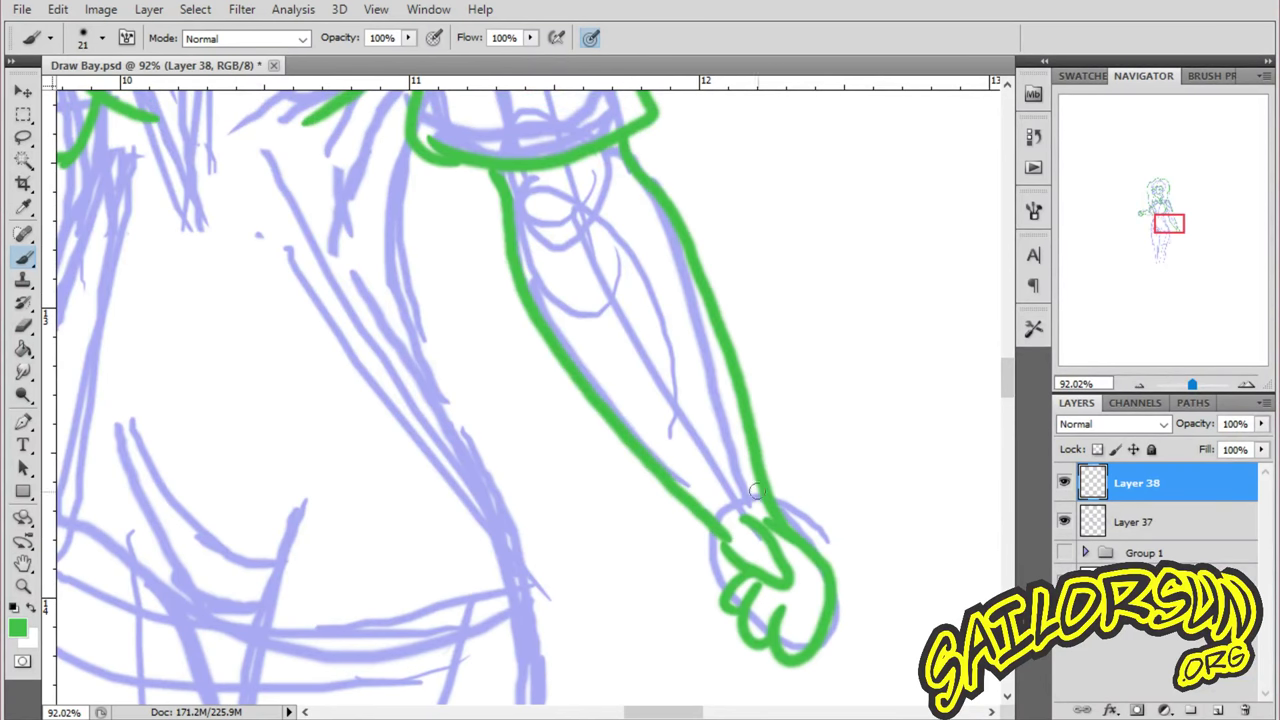
- Draw the shirt's left-hand side from the armpit to the hip, with a short fold line beside it
left_click(23, 587)
left_click(383, 449, "alt")
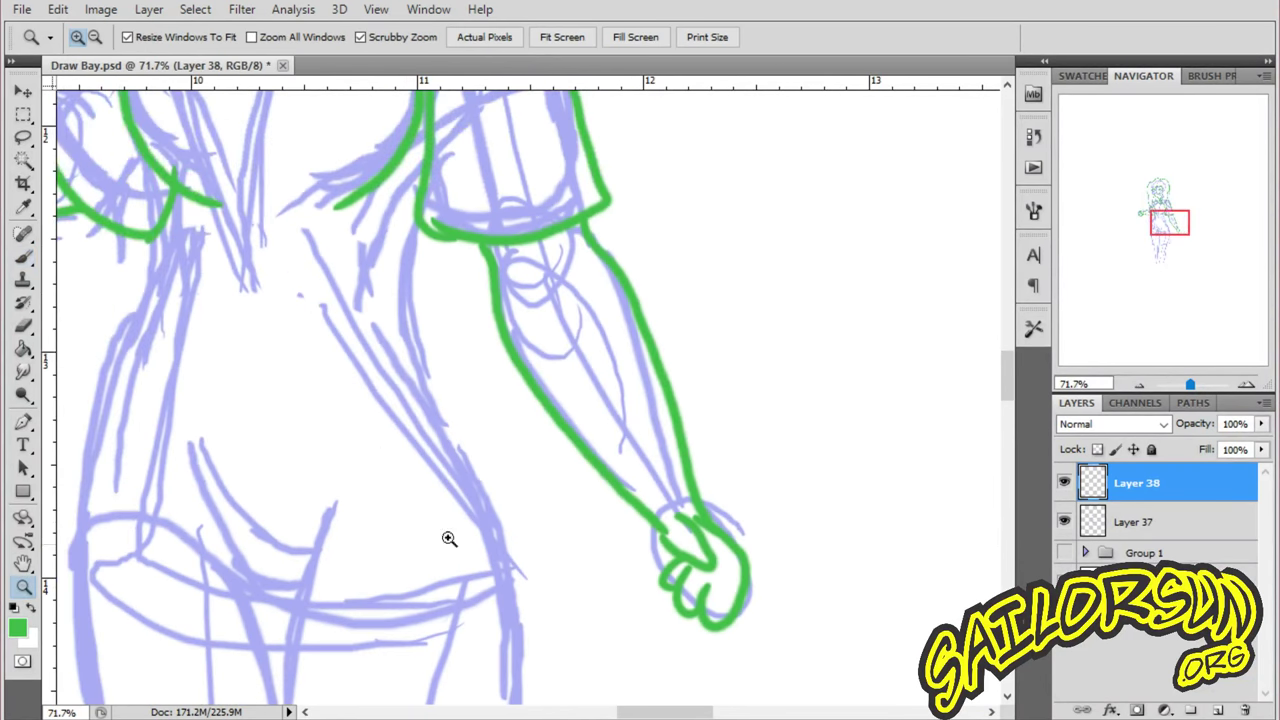
left_click(410, 576, "alt")
mouse_move(712, 712)
left_mouse_down()
mouse_move(571, 712)
mouse_move(706, 457)
mouse_move(766, 406)
left_mouse_up()
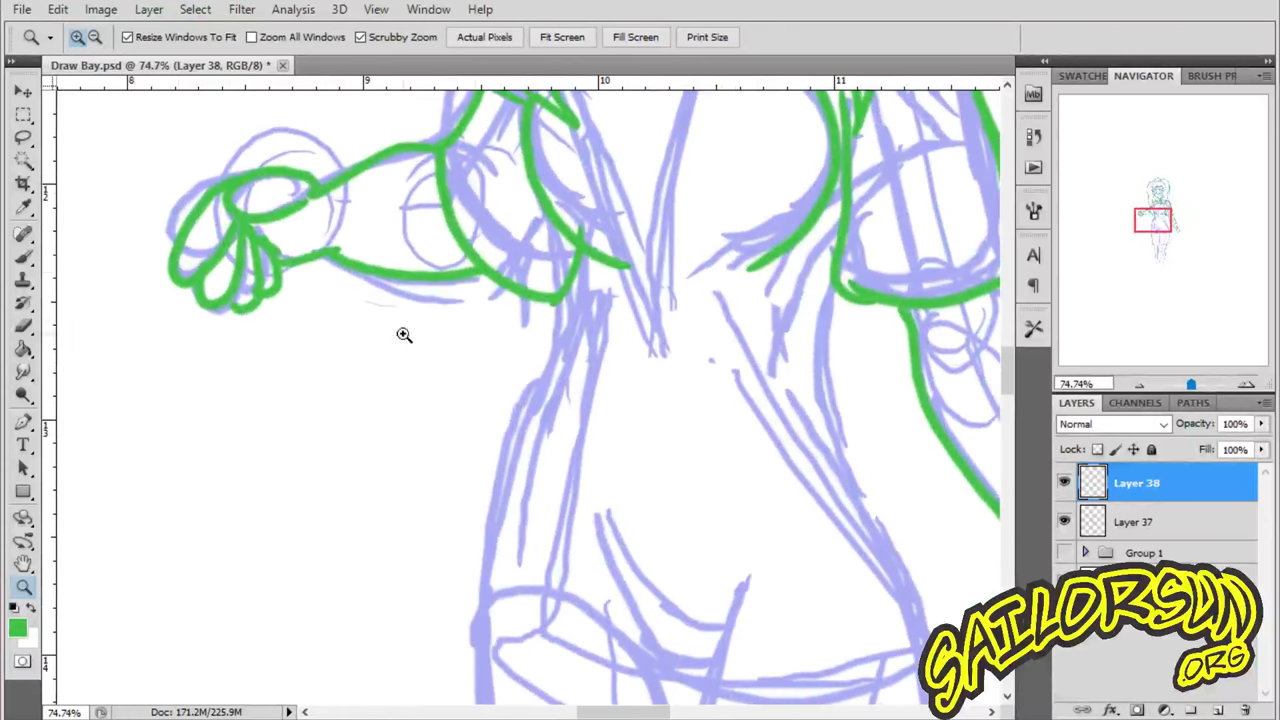
left_click(23, 235)
key("b")
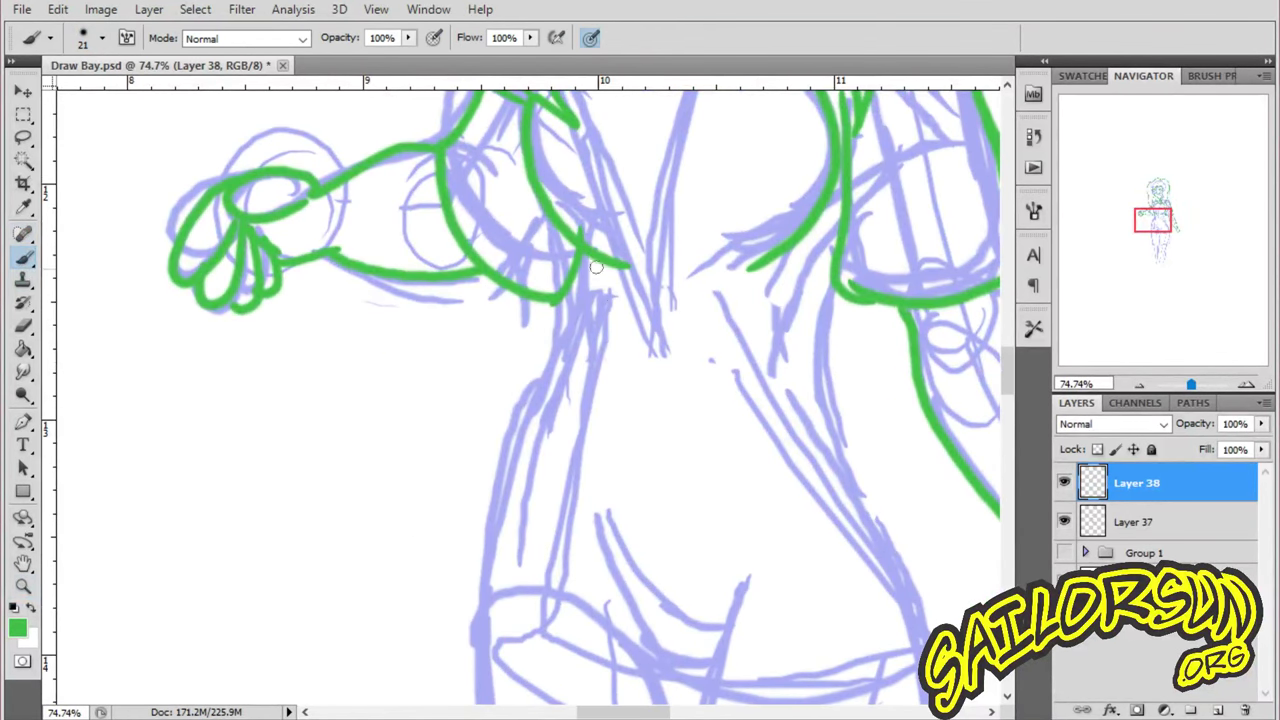
left_click_drag(595, 267, 597, 380)
mouse_move(583, 258)
left_mouse_down()
mouse_move(527, 445)
mouse_move(493, 650)
left_mouse_up()
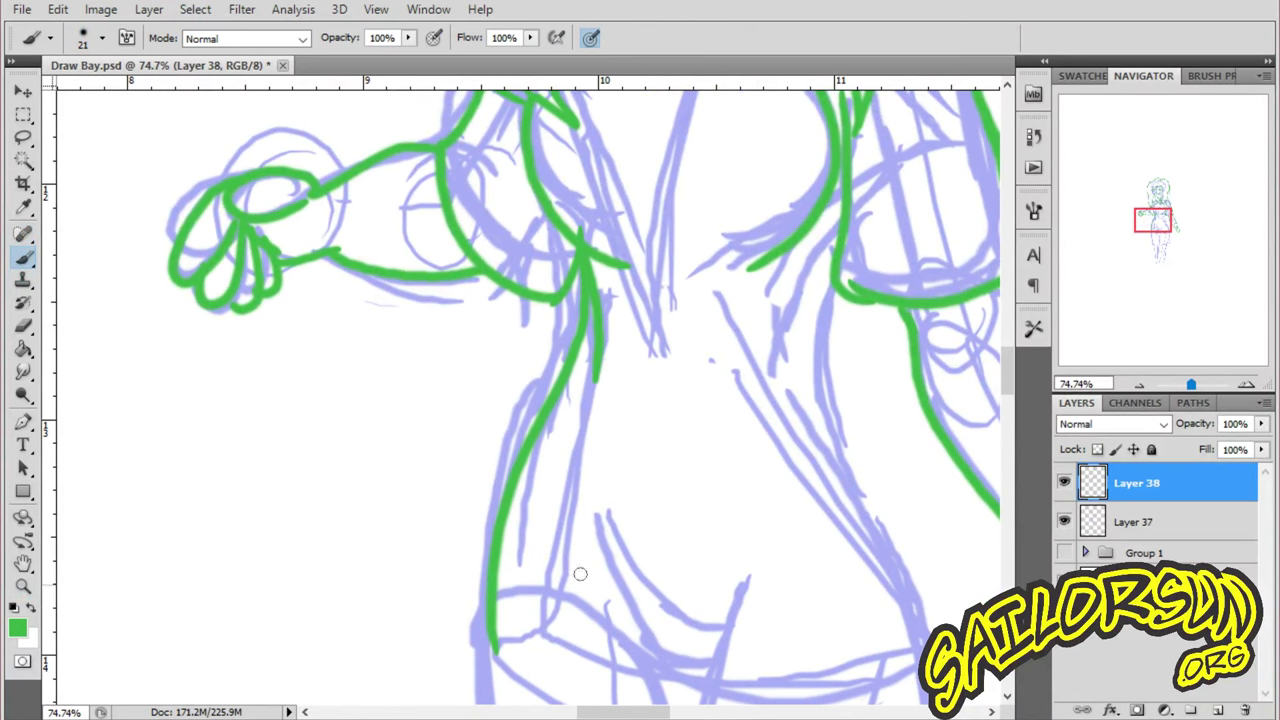
- Draw fold lines under the right-hand armpit, the shirt's right-hand side and its curved bottom hem
left_click_drag(838, 272, 806, 453)
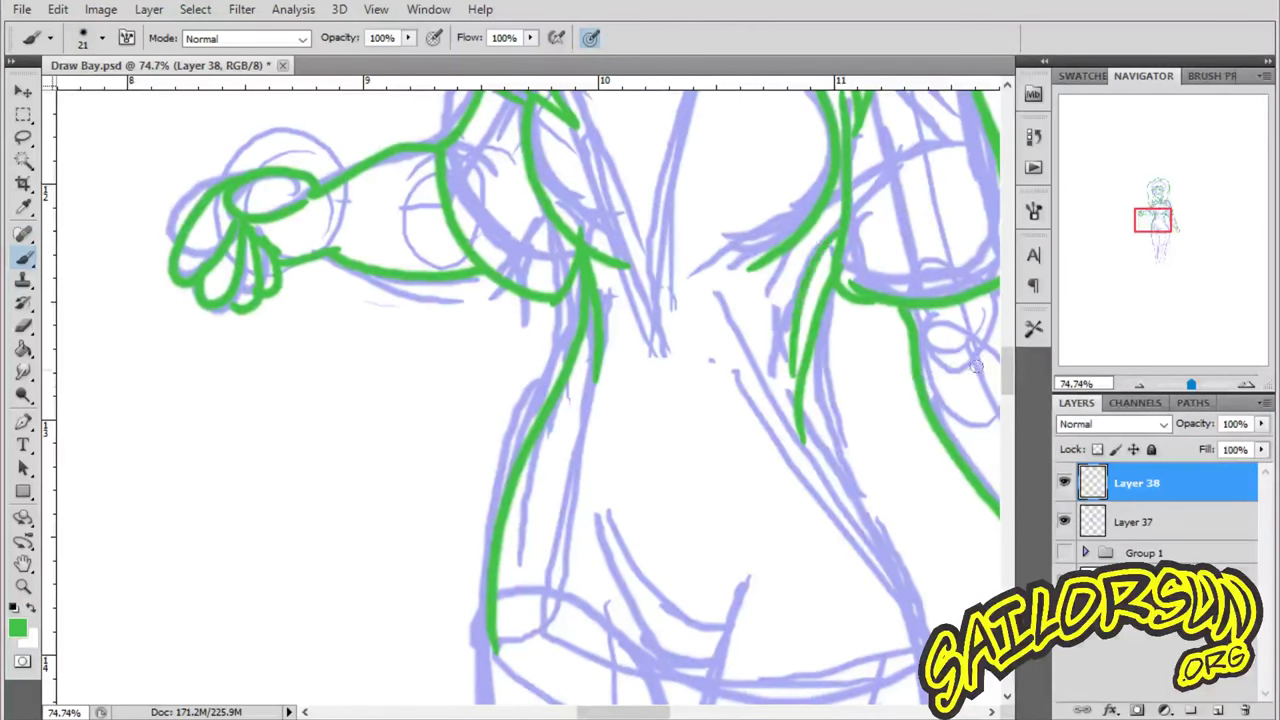
mouse_move(1008, 352)
left_mouse_down()
mouse_move(1012, 420)
mouse_move(1016, 366)
left_mouse_up()
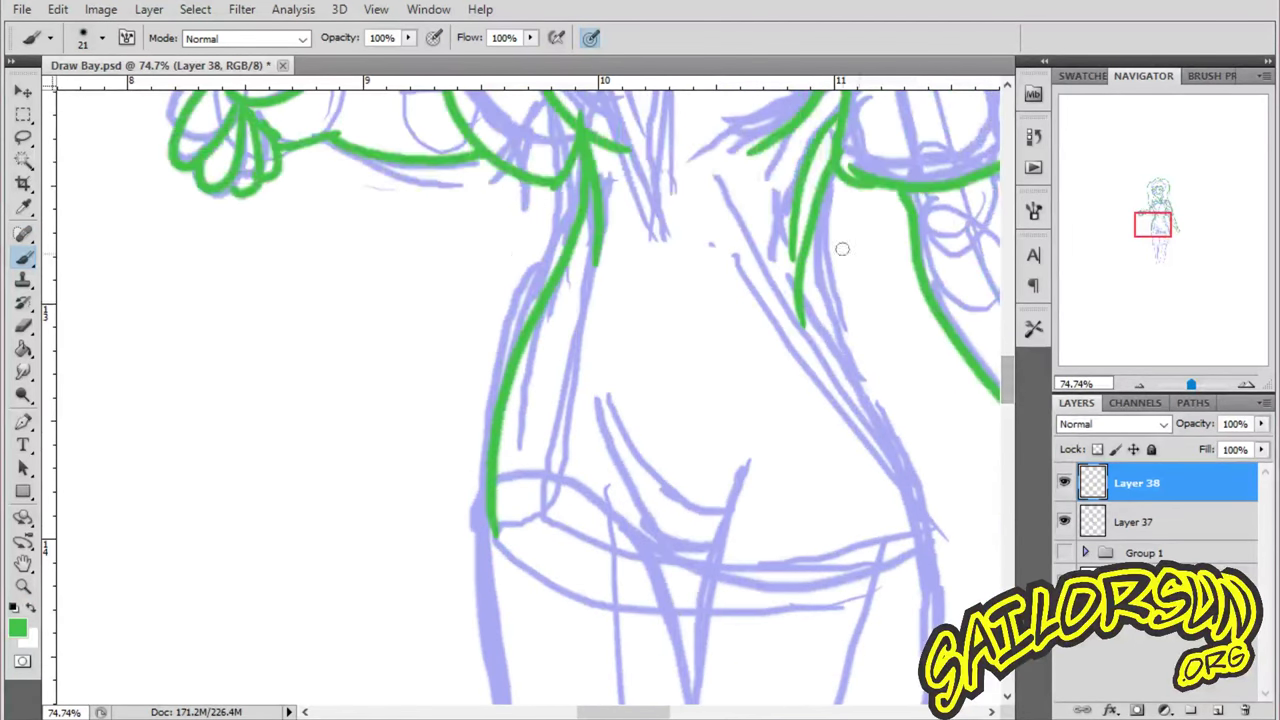
mouse_move(848, 160)
left_mouse_down()
mouse_move(840, 292)
mouse_move(925, 560)
mouse_move(640, 553)
mouse_move(505, 518)
mouse_move(580, 548)
left_mouse_up()
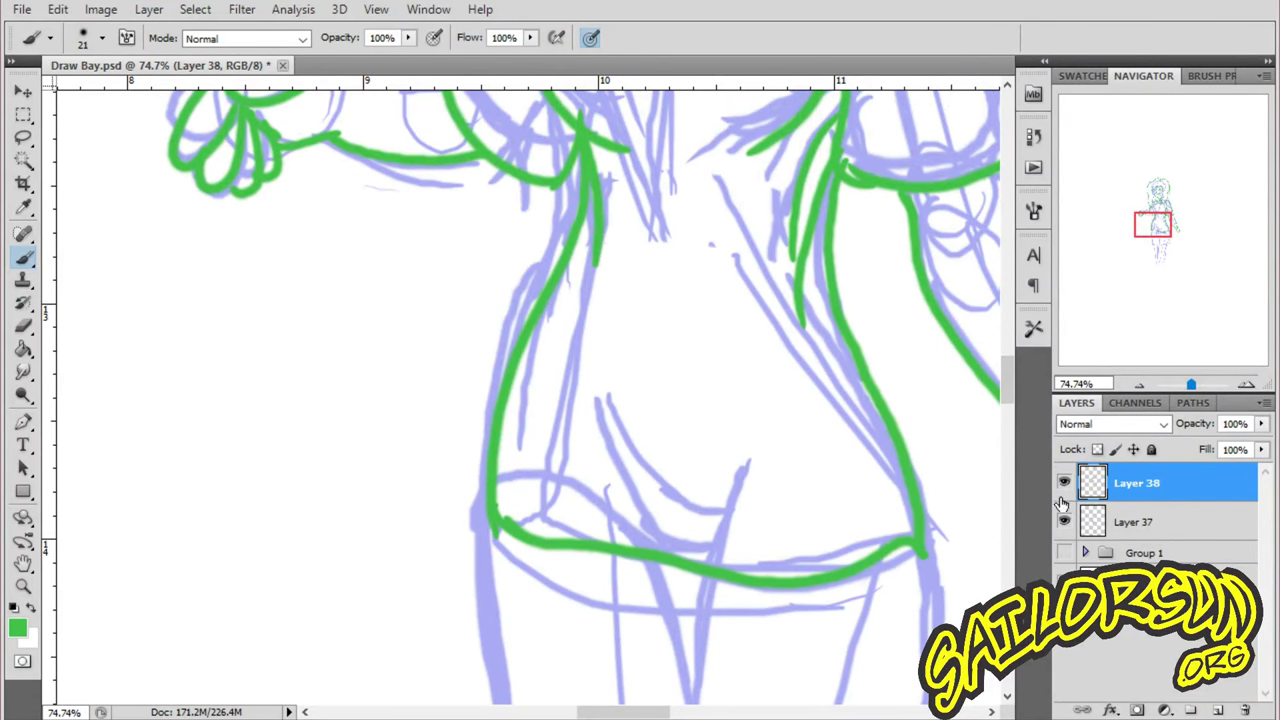
- Outline the skirt from the shirt hem to its curved lower edge, with one curved fold line below the hem
left_click_drag(1006, 383, 1006, 420)
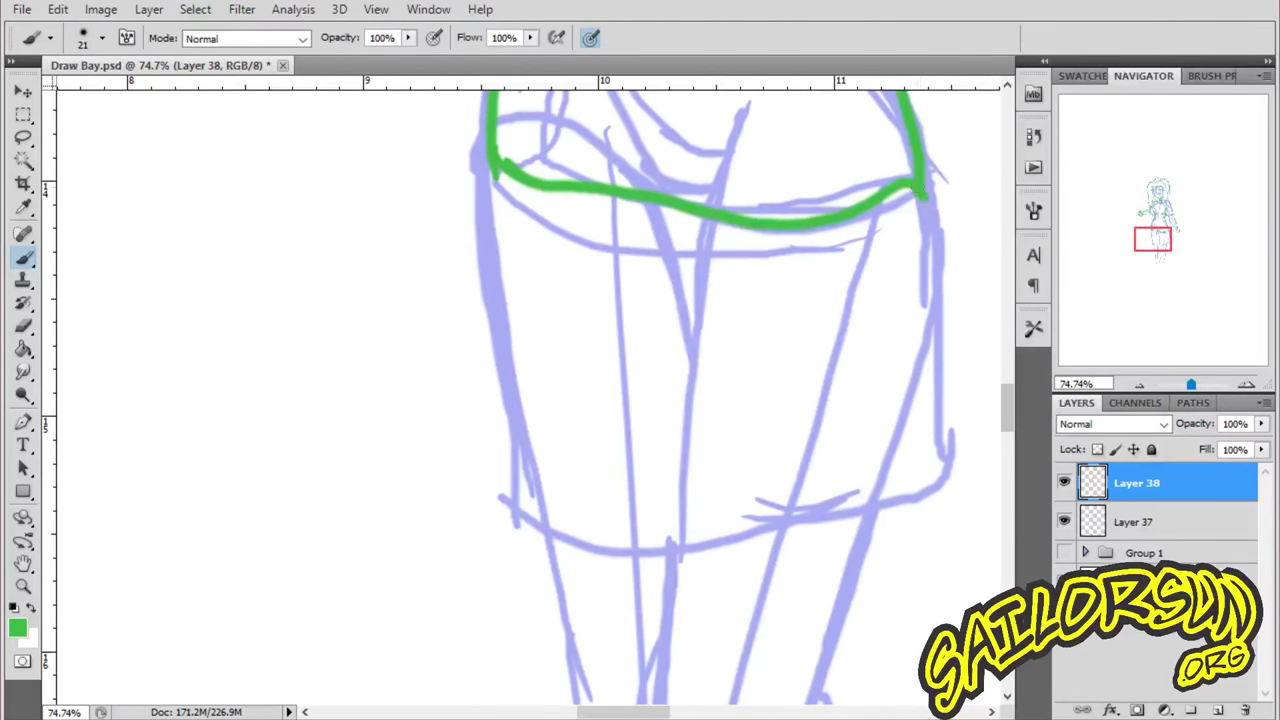
mouse_move(916, 195)
left_mouse_down()
mouse_move(928, 486)
mouse_move(702, 558)
mouse_move(566, 545)
left_mouse_up()
mouse_move(492, 165)
left_mouse_down()
mouse_move(516, 515)
mouse_move(575, 537)
left_mouse_up()
left_click_drag(618, 258, 701, 408)
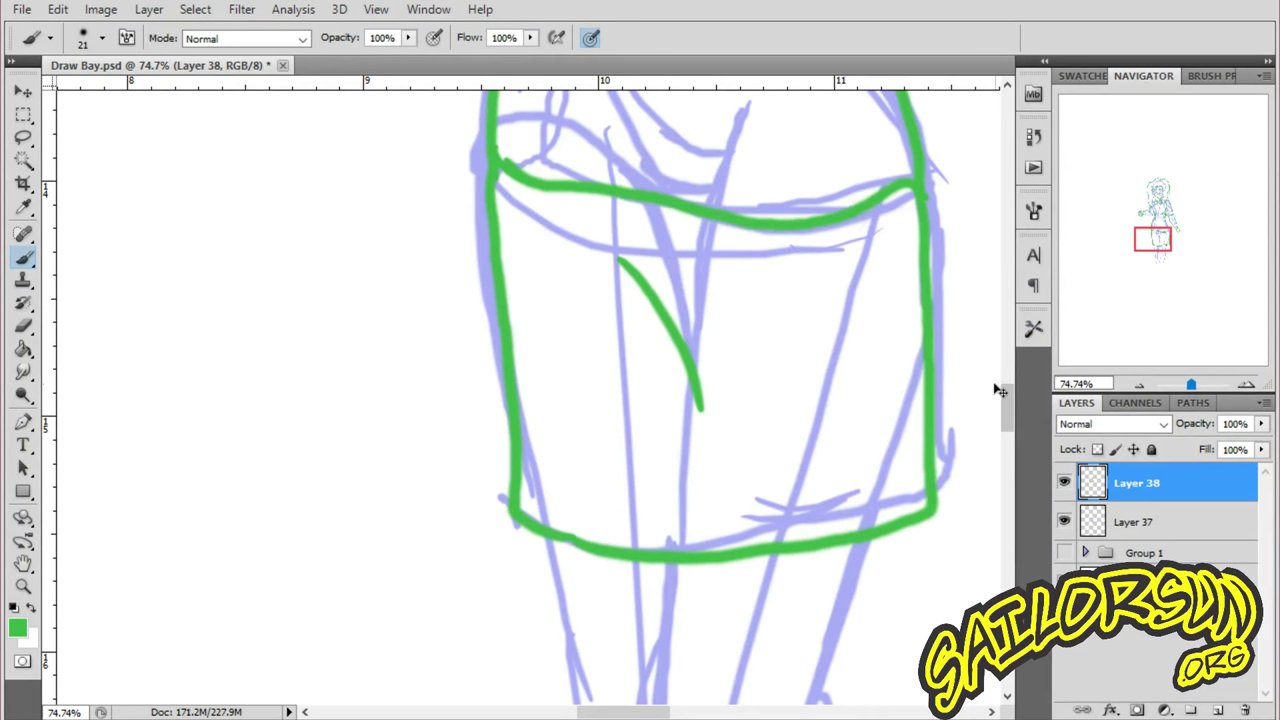
key("ctrl+z")
left_click_drag(649, 200, 683, 254)
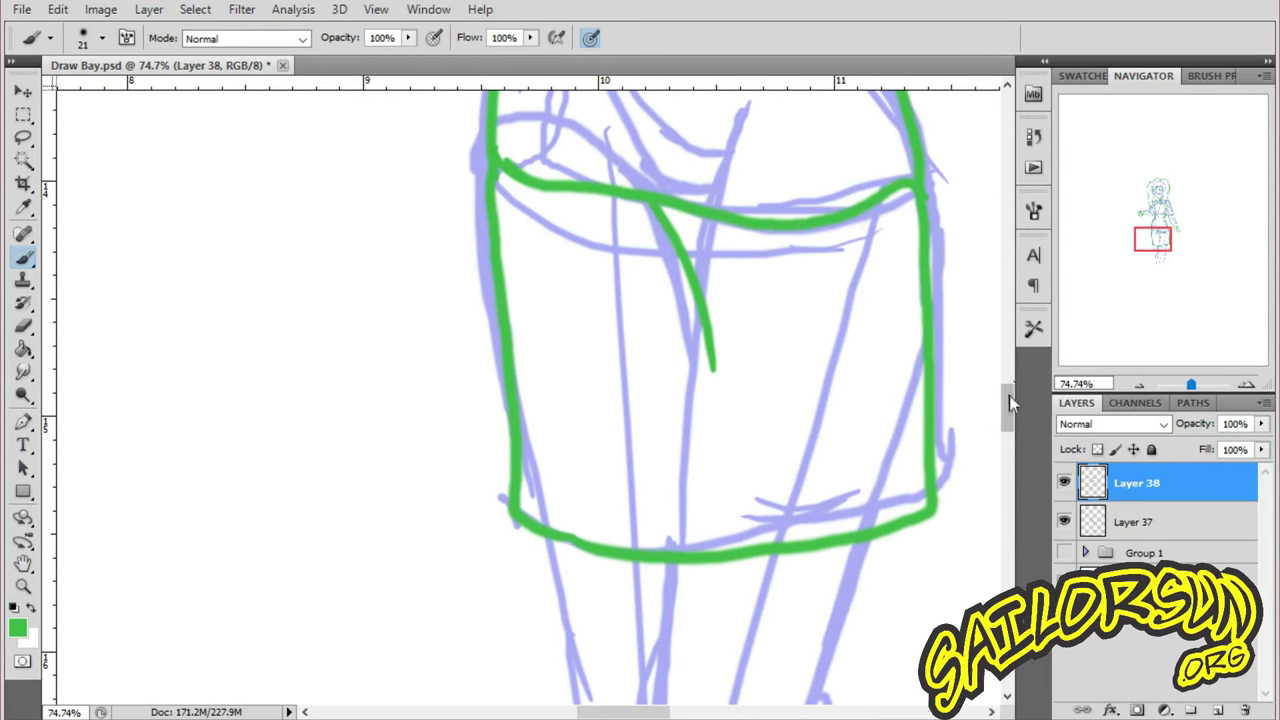
- Draw the legs below the skirt with outer contours, a dividing line between them and a closing line across the bottom
left_click_drag(1009, 395, 1009, 437)
mouse_move(866, 104)
left_mouse_down()
mouse_move(816, 245)
mouse_move(768, 562)
left_mouse_up()
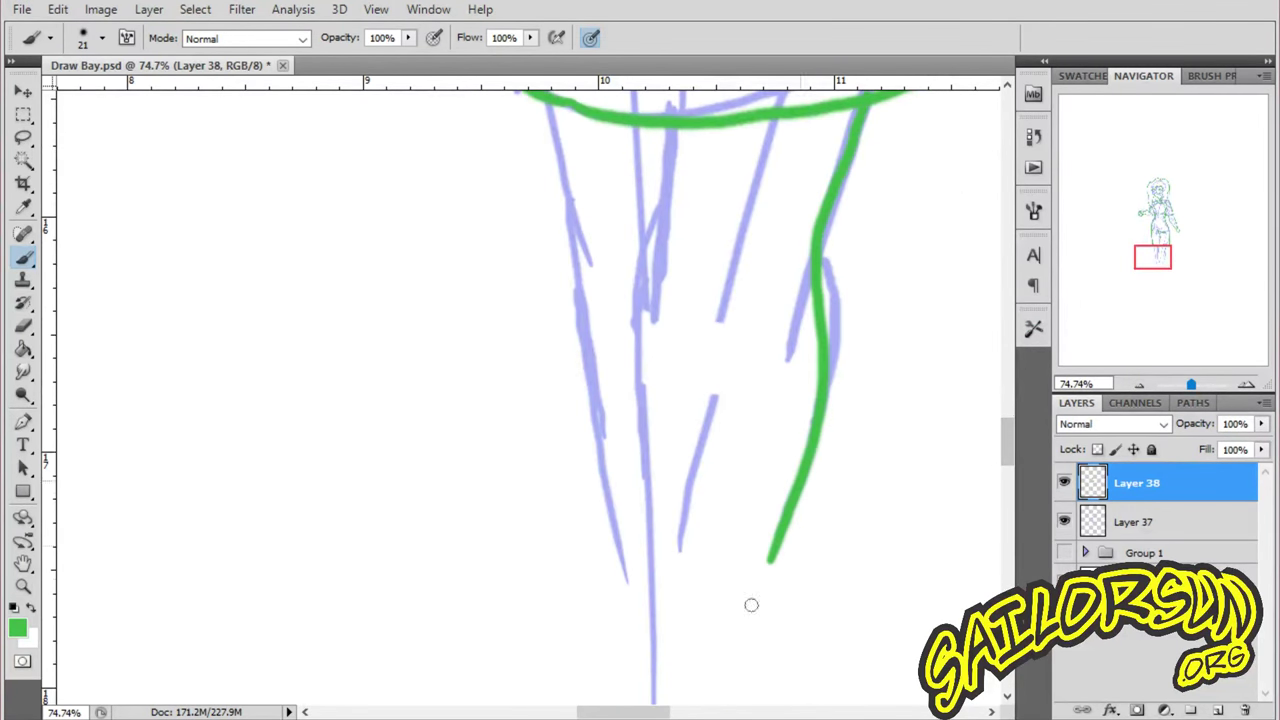
left_click_drag(664, 125, 637, 597)
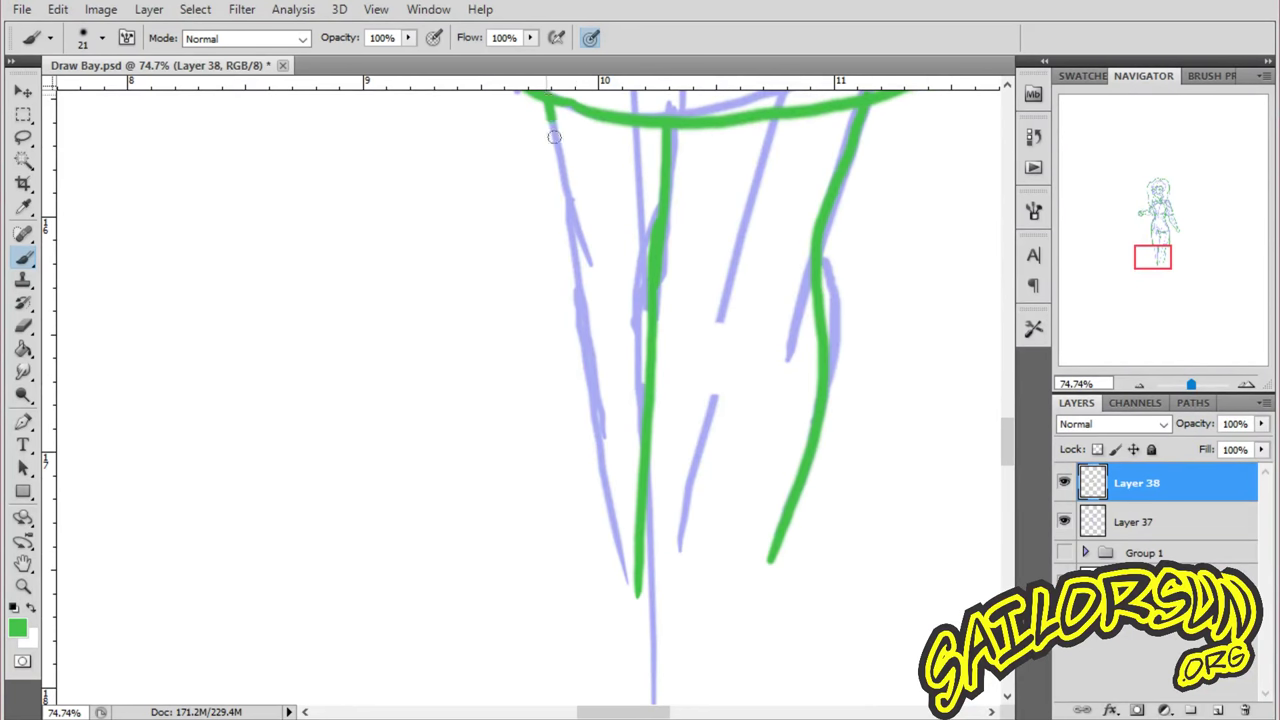
mouse_move(553, 136)
left_mouse_down()
mouse_move(609, 564)
mouse_move(793, 549)
left_mouse_up()
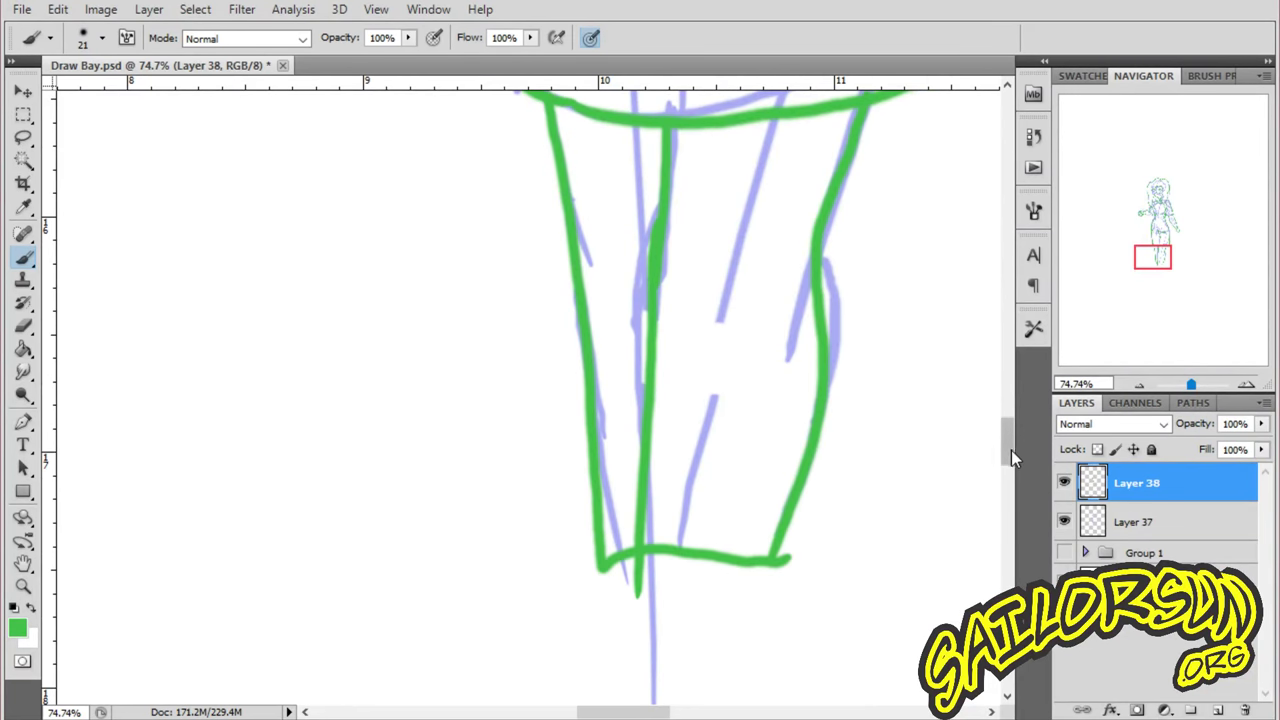
- Draw a curved eyebrow above the right-hand eye
left_click_drag(1011, 450, 1010, 328)
mouse_move(723, 347)
left_mouse_down()
mouse_move(684, 340)
mouse_move(715, 375)
left_mouse_up()
left_click(23, 587)
left_click_drag(737, 323, 756, 446)
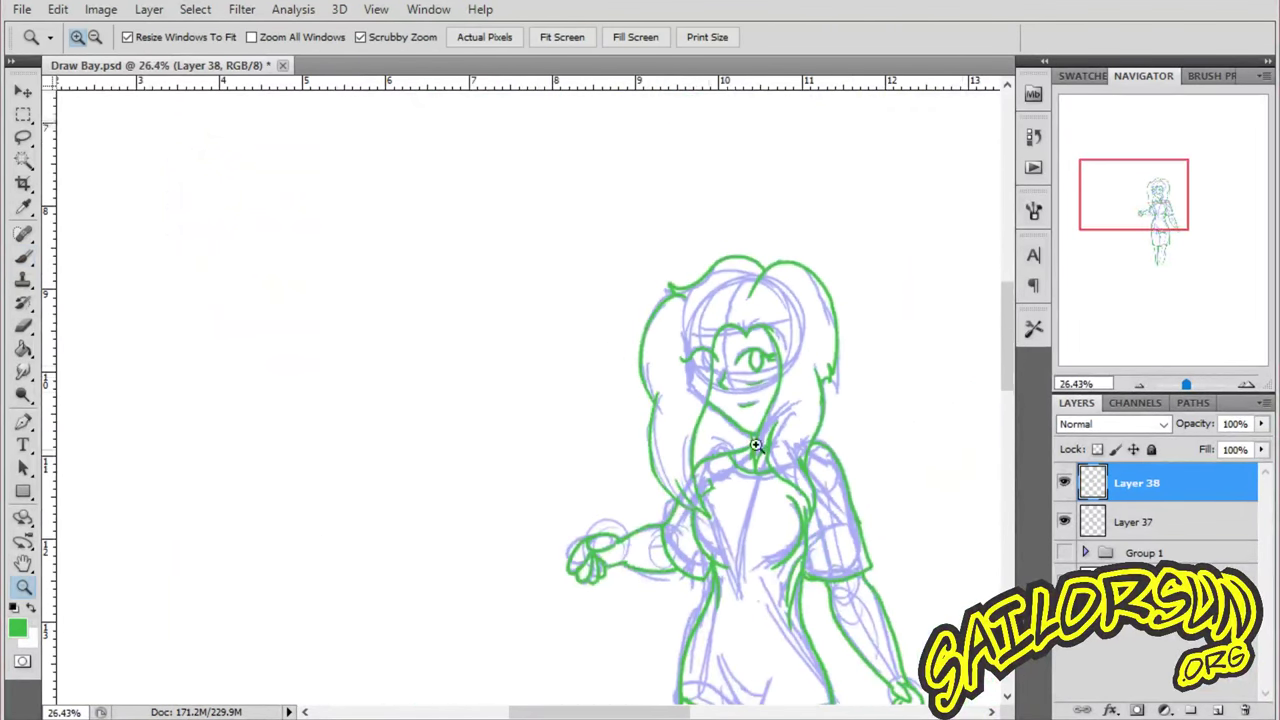
left_click_drag(810, 369, 844, 310)
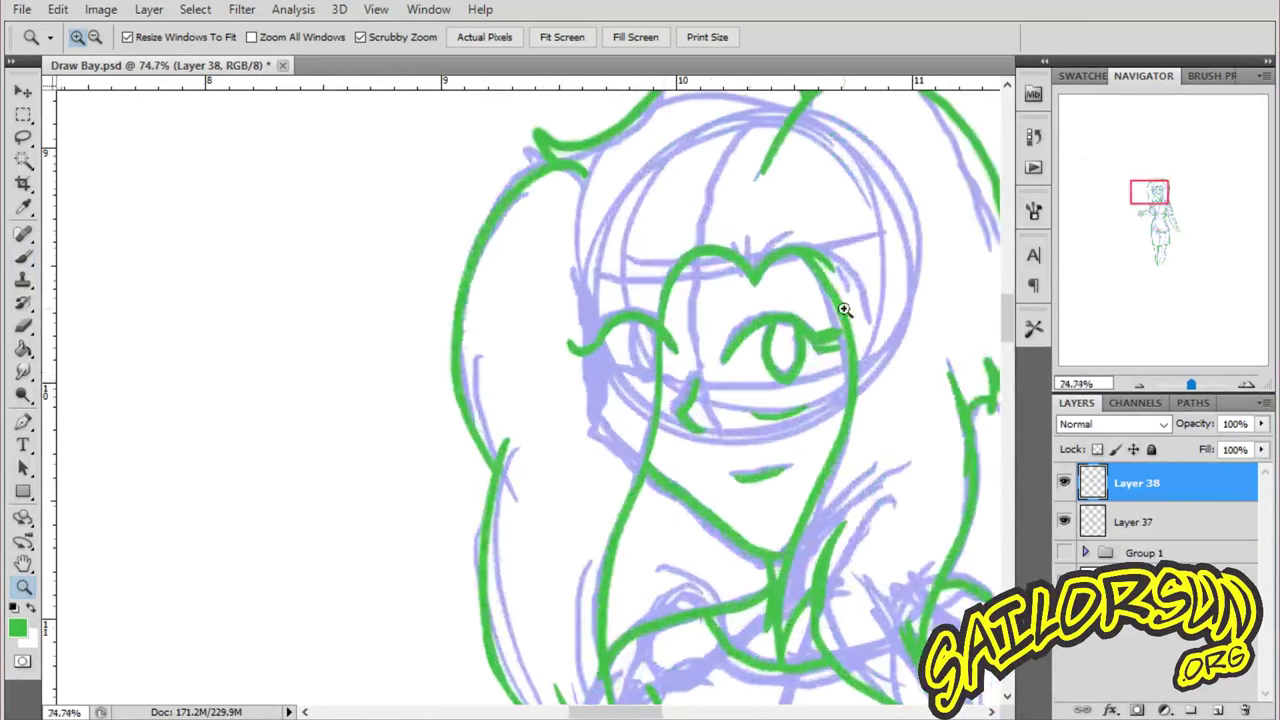
left_click(23, 257)
mouse_move(718, 326)
left_mouse_down()
mouse_move(810, 318)
mouse_move(689, 307)
left_mouse_up()
- Create a layer group containing Layer 38 and Layer 37, and lower the group's opacity to 38%
left_click(23, 586)
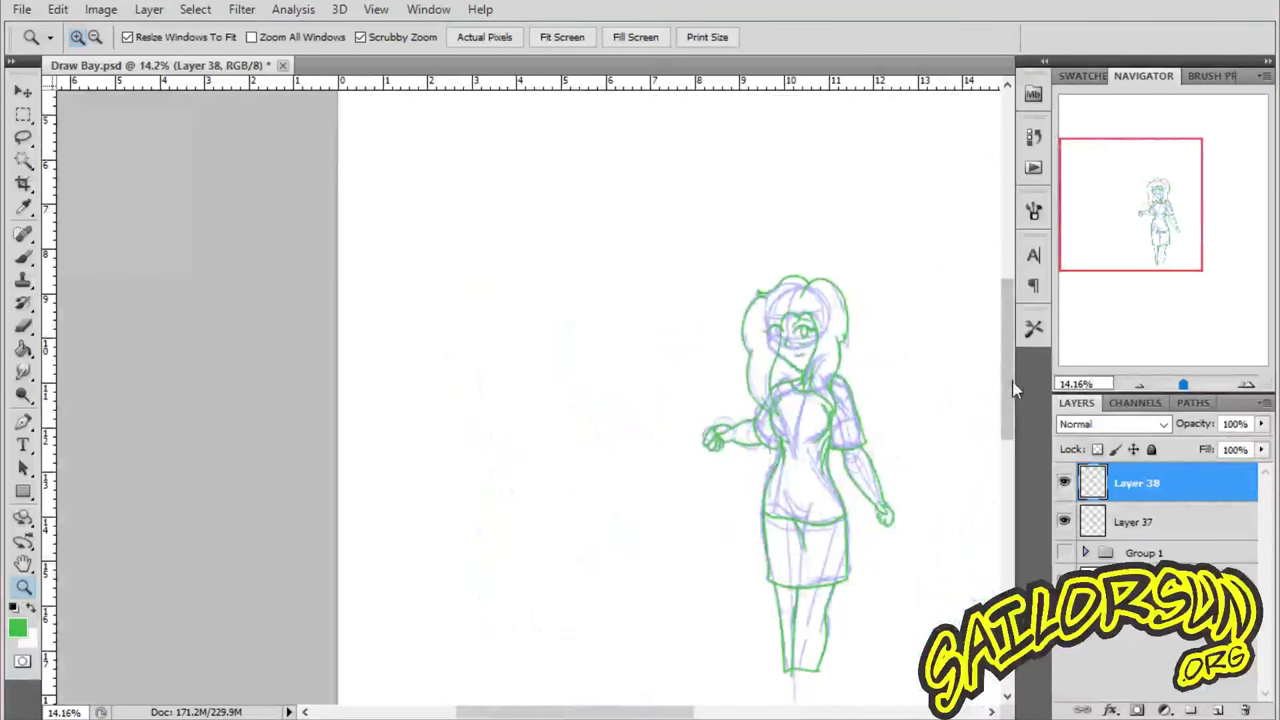
scroll(697, 303, "right", 3)
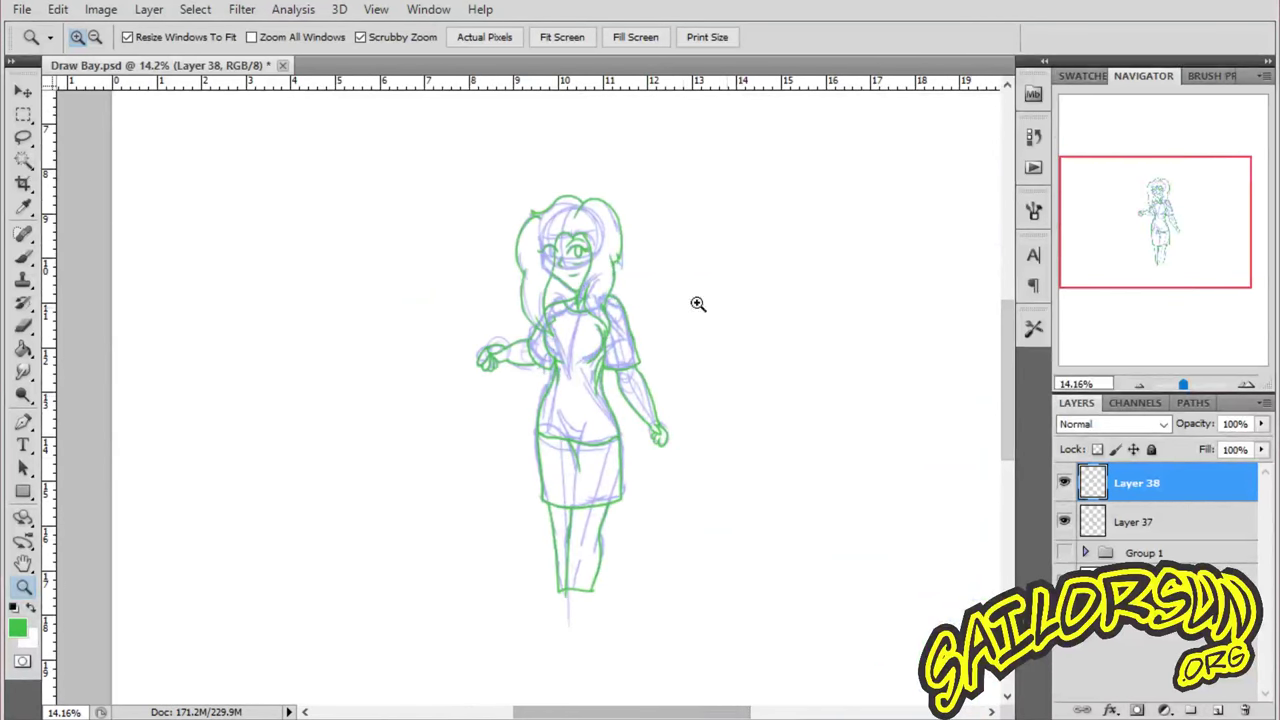
left_click_drag(588, 260, 657, 234)
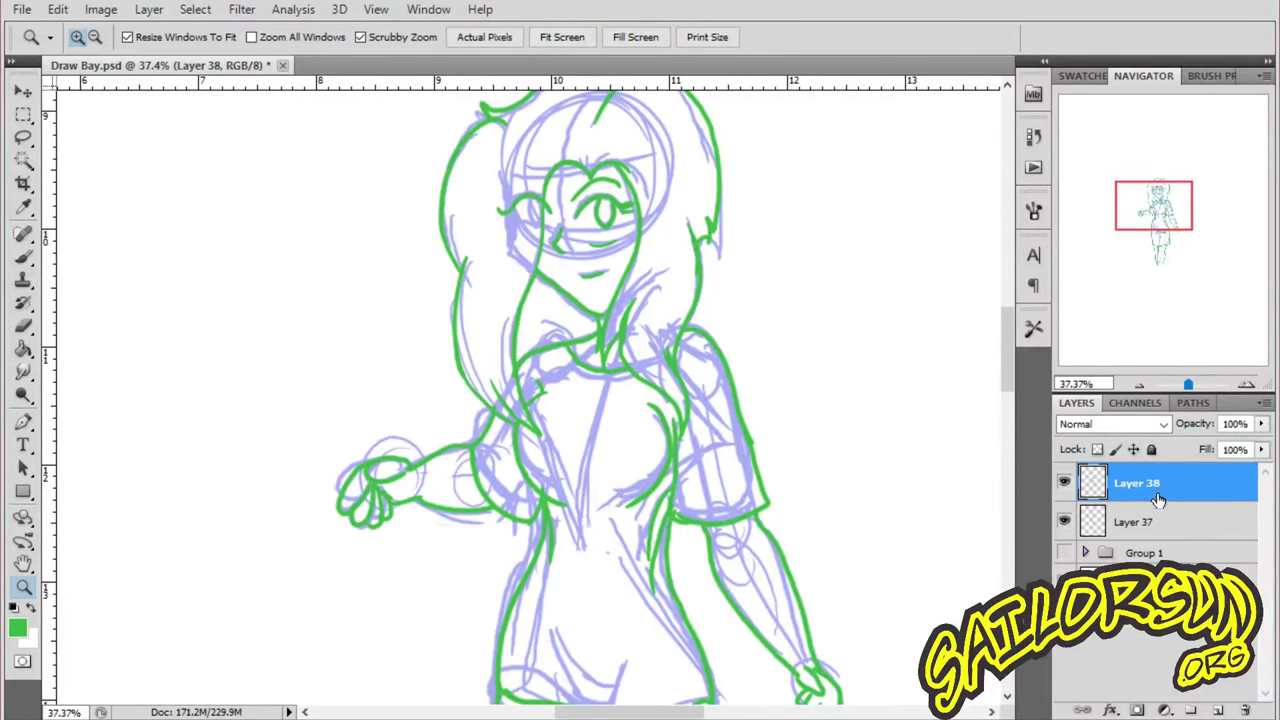
left_click(1192, 709)
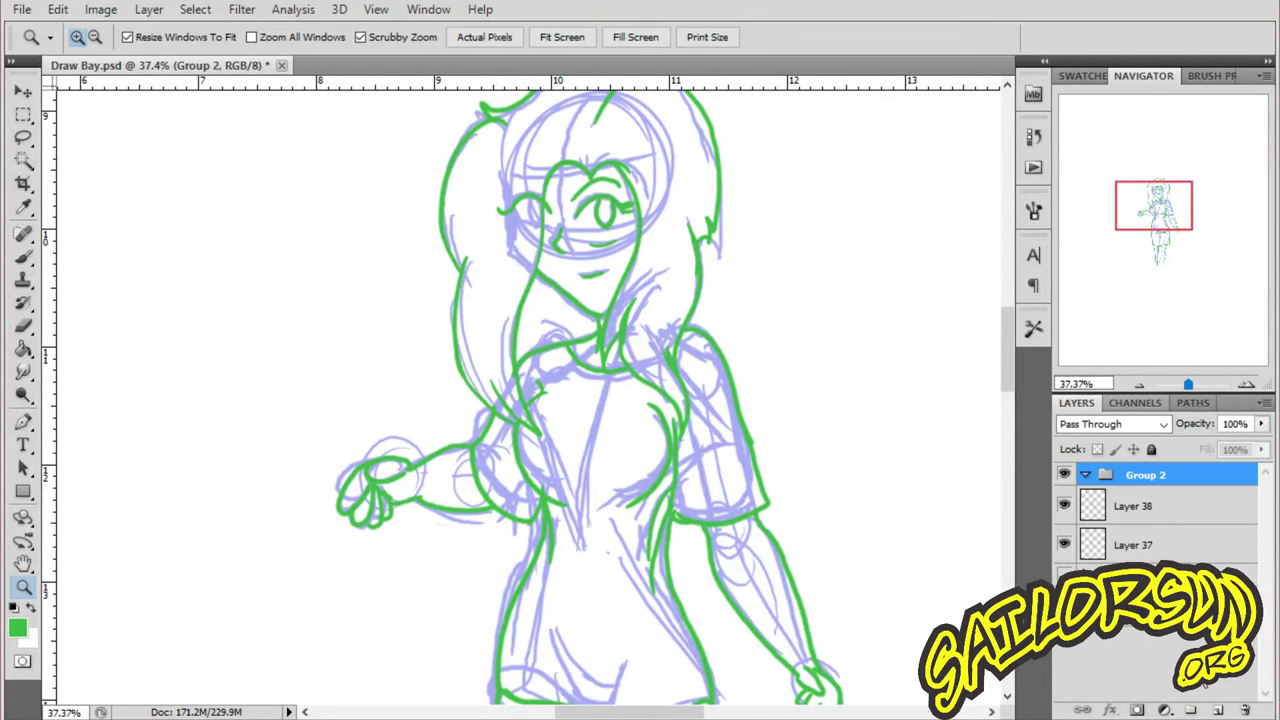
left_click(1152, 512)
left_click(1151, 543, "shift")
left_click_drag(1151, 543, 1105, 487)
left_click(1085, 475)
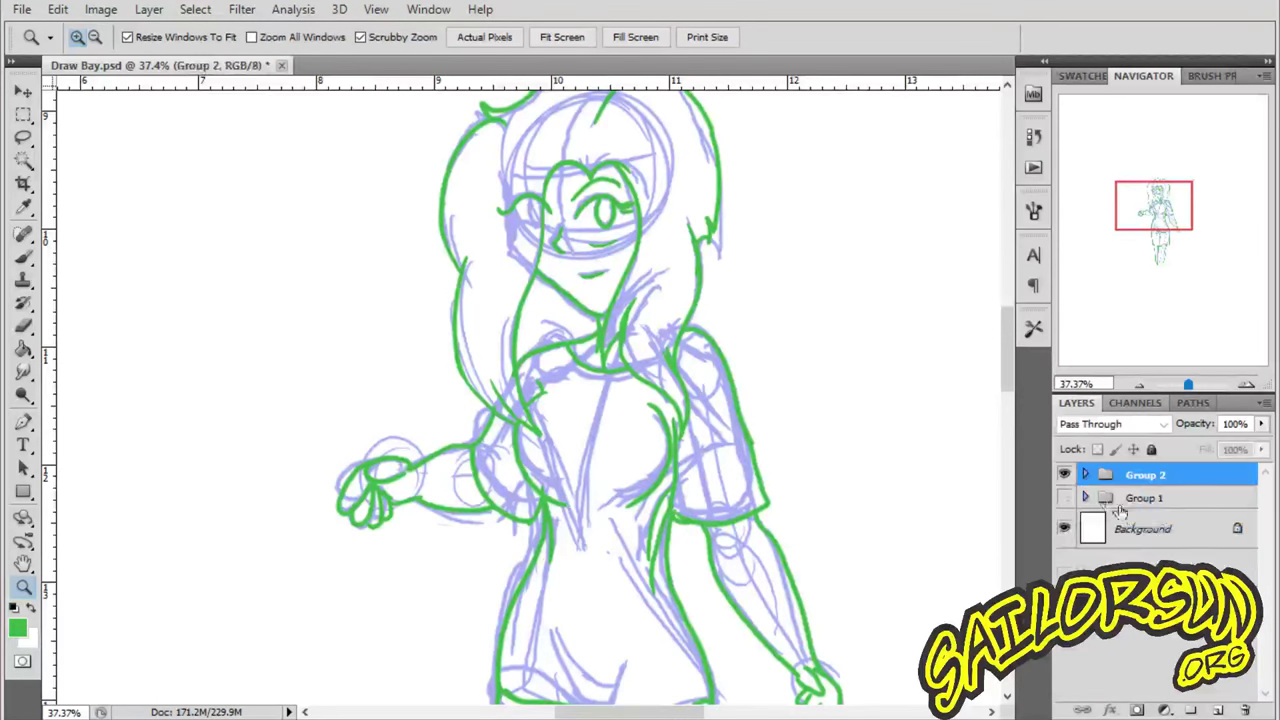
left_click_drag(1261, 424, 1199, 464)
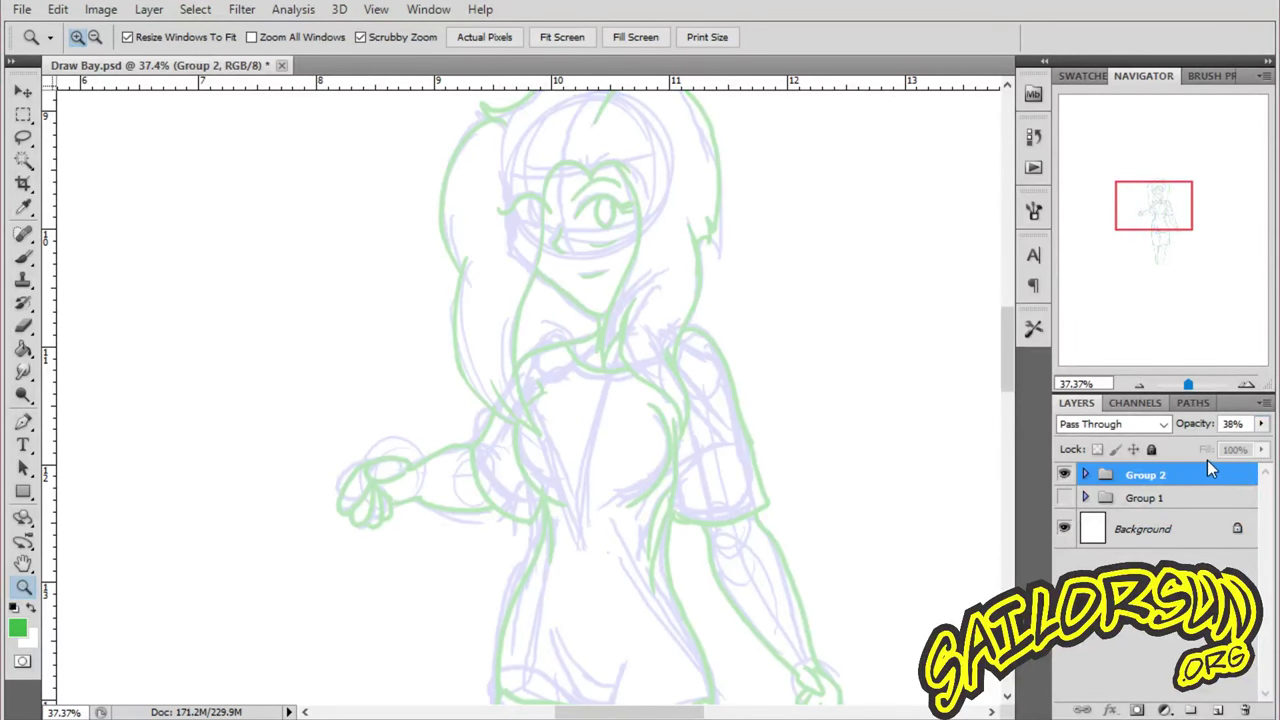
- Add a new layer above Group 2 and set the foreground colour to black
left_click(1220, 710)
left_click(17, 627)
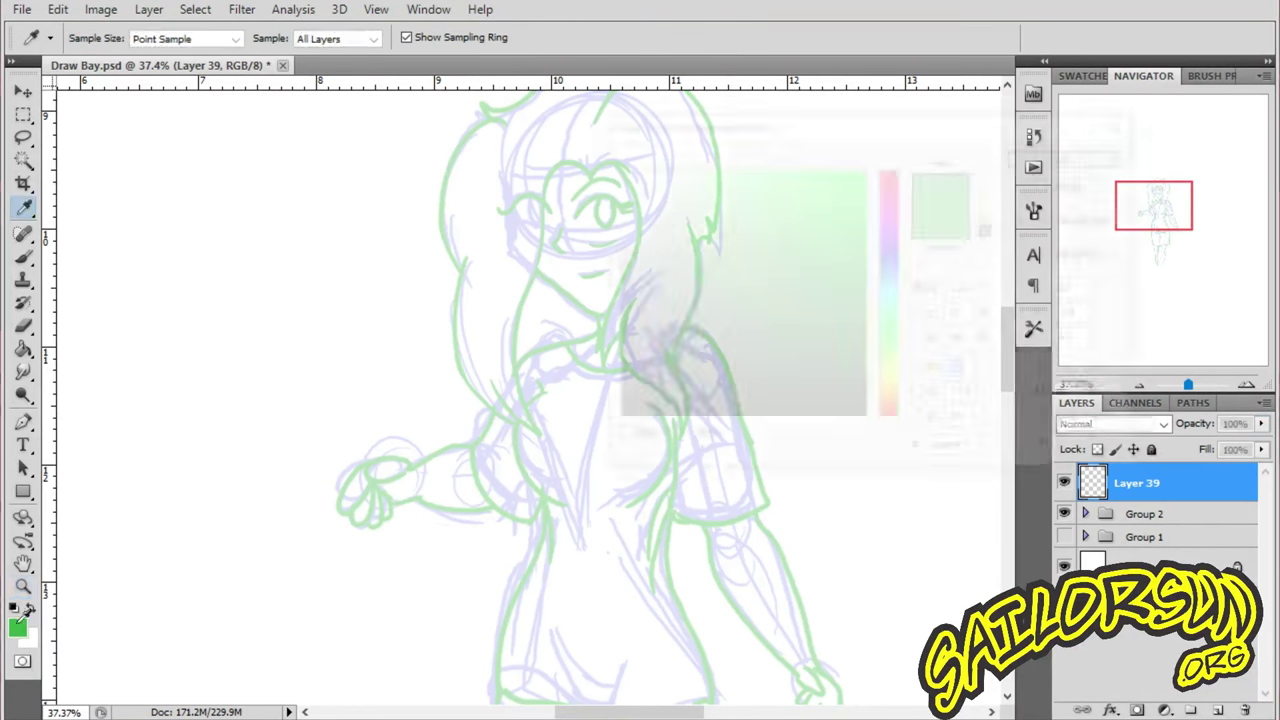
left_click(613, 420)
left_click(1058, 175)
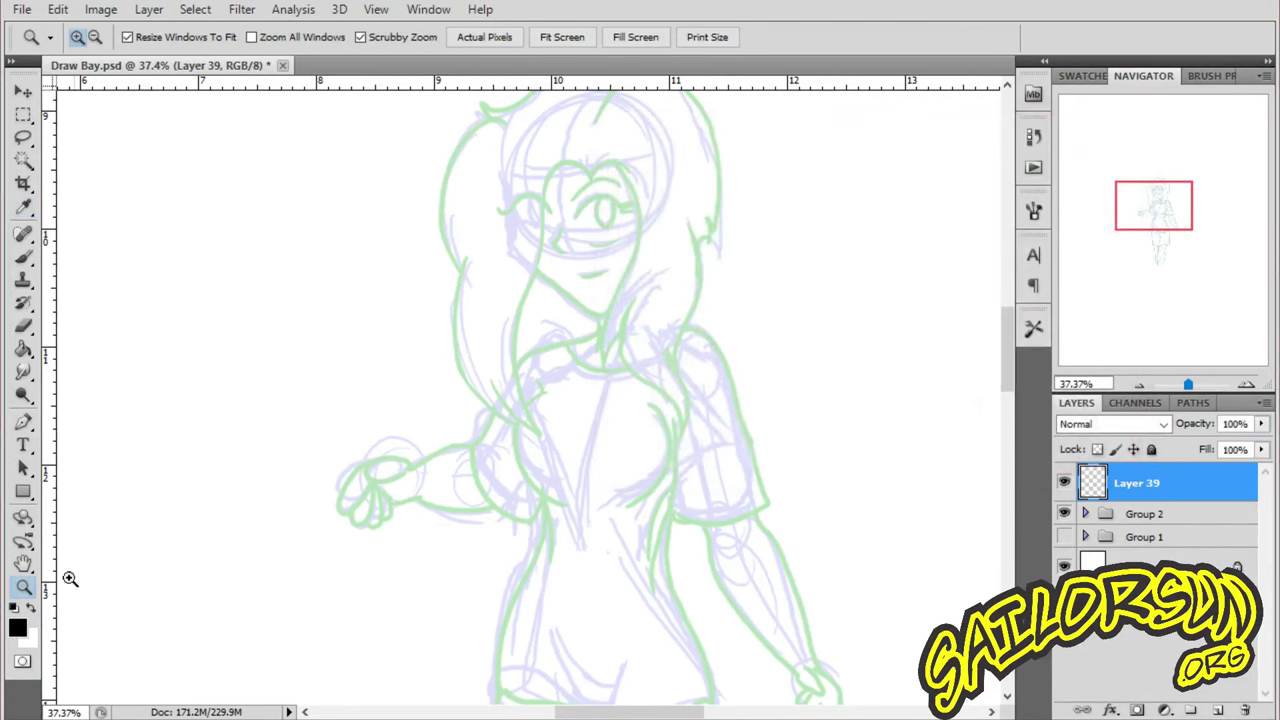
- Close in on the right-hand eye and choose a hard round brush at 21 px with 100% hardness
left_click_drag(773, 267, 694, 349)
left_click_drag(714, 256, 990, 205)
scroll(990, 300, "up", 3)
mouse_move(800, 377)
left_mouse_down()
mouse_move(857, 349)
mouse_move(825, 327)
left_mouse_up()
left_click(26, 258)
left_click(102, 38)
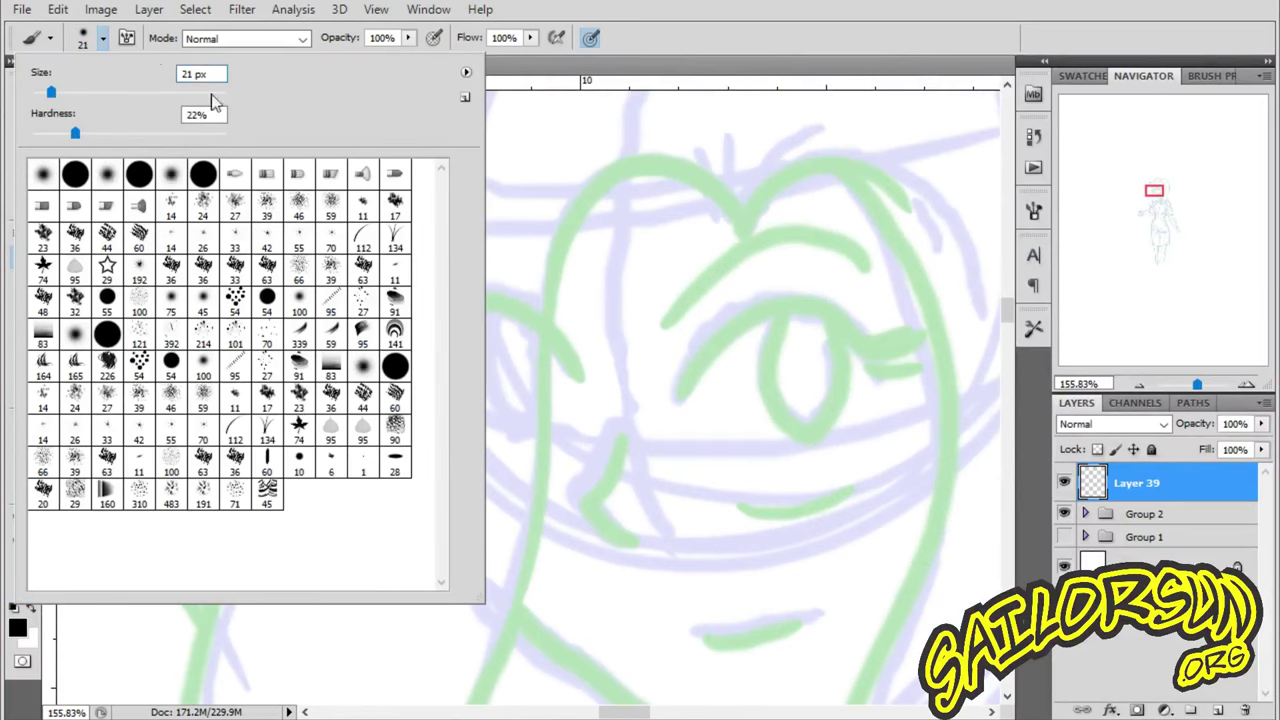
left_click_drag(51, 92, 51, 92)
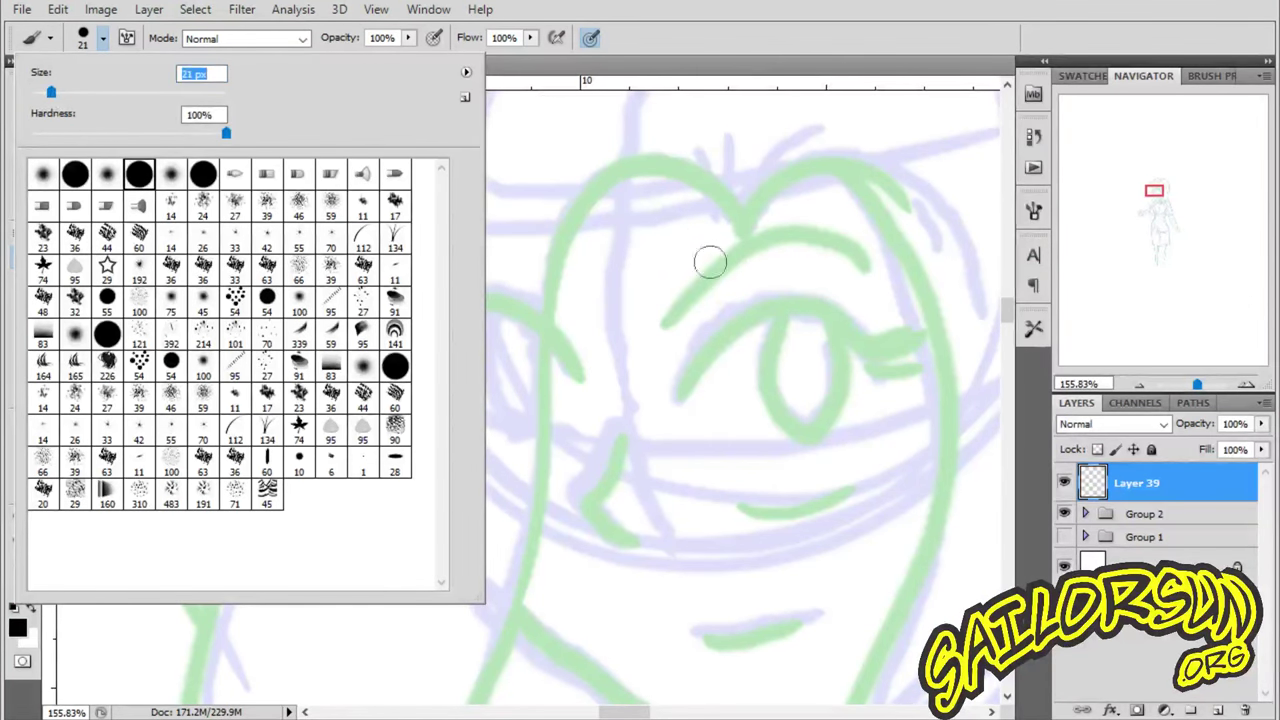
left_click(736, 112)
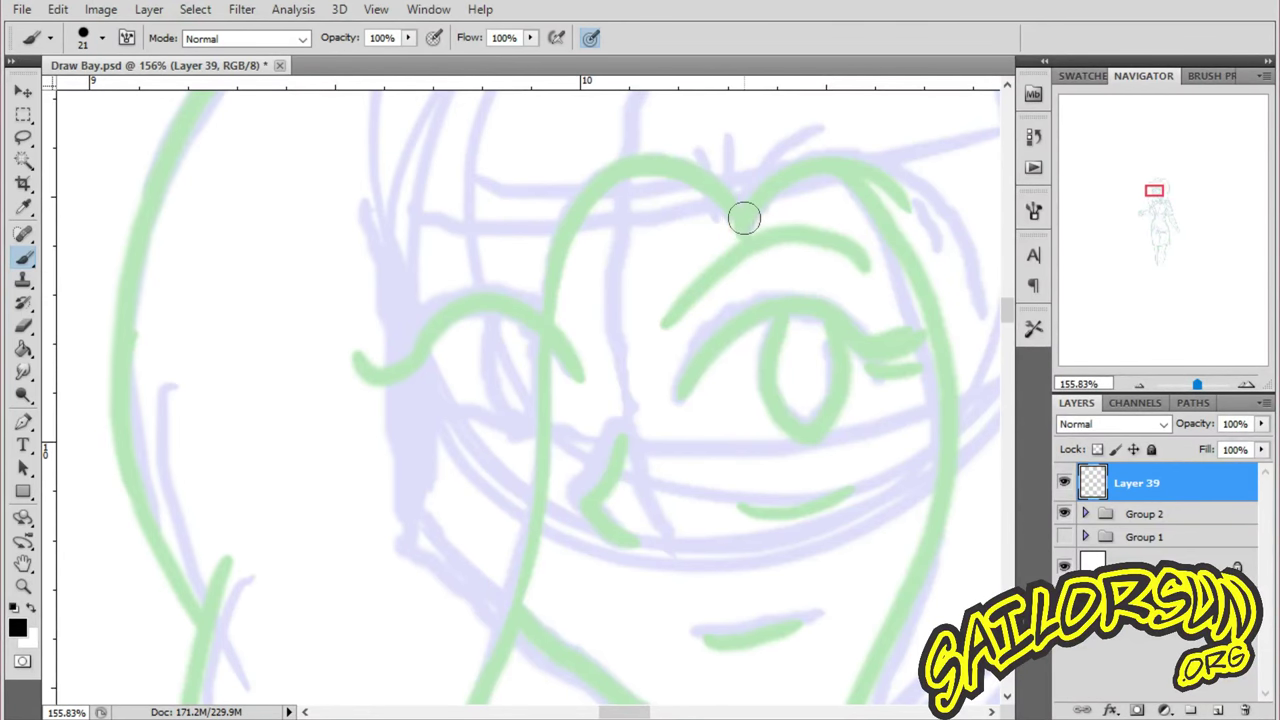
- Undo a trial black stroke along the bangs and reduce the brush size to 15 px
mouse_move(746, 213)
left_mouse_down()
mouse_move(646, 166)
mouse_move(553, 336)
left_mouse_up()
key("ctrl+z")
left_click(102, 42)
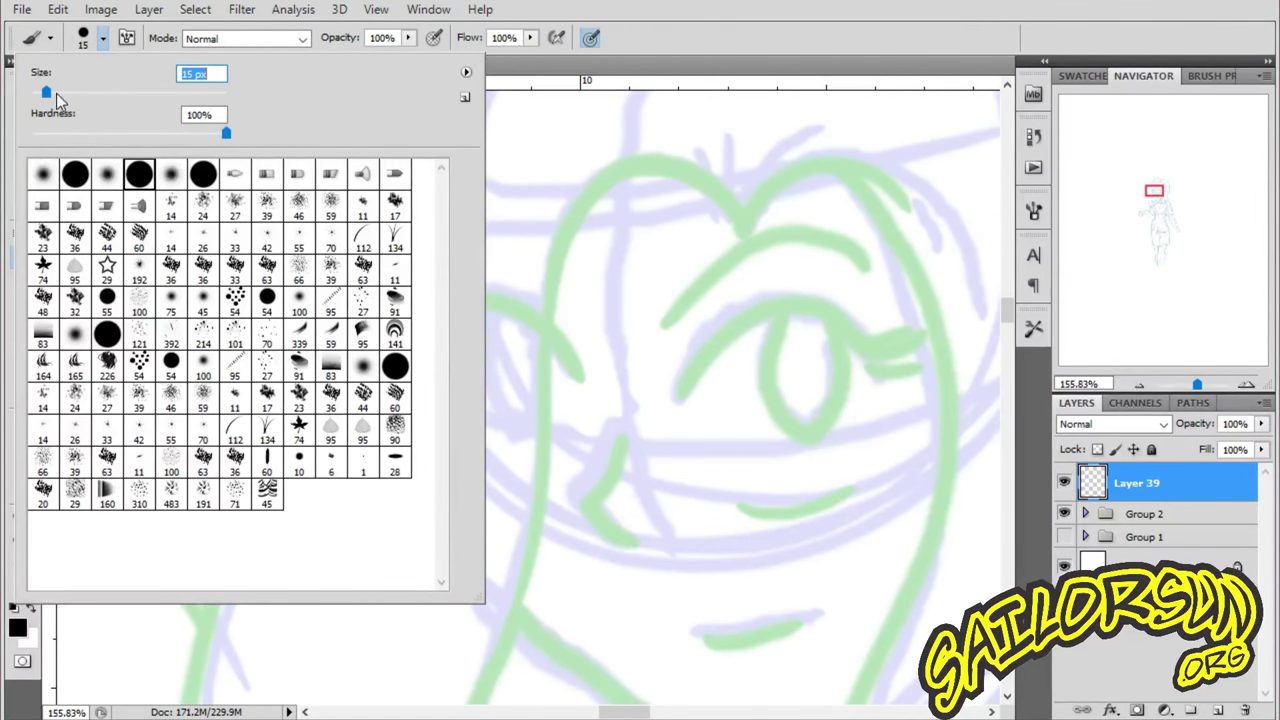
- Ink the right-hand eye's upper eyelid with its outer lashes and the eyebrow above it in black
mouse_move(680, 410)
left_mouse_down()
mouse_move(761, 318)
mouse_move(792, 316)
left_mouse_up()
key("ctrl+z")
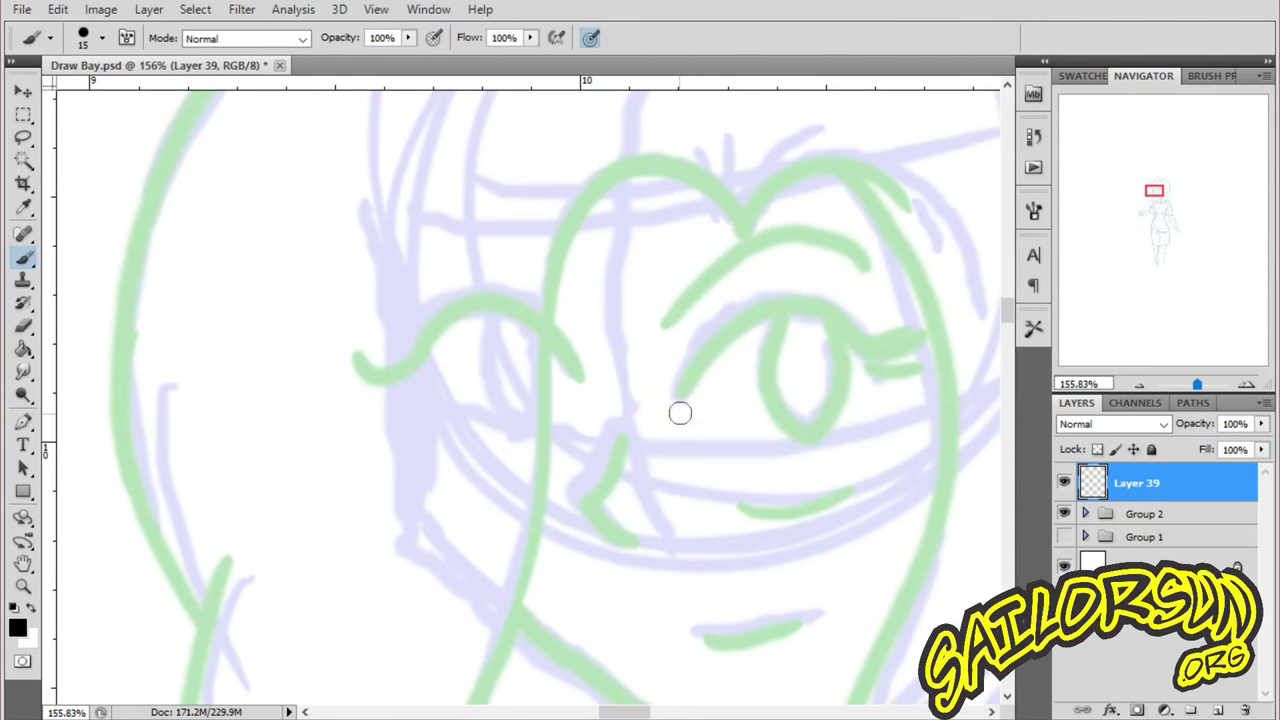
mouse_move(680, 410)
left_mouse_down()
mouse_move(741, 324)
mouse_move(782, 304)
mouse_move(838, 310)
mouse_move(870, 336)
mouse_move(934, 313)
mouse_move(885, 355)
left_mouse_up()
mouse_move(678, 328)
left_mouse_down()
mouse_move(700, 286)
mouse_move(852, 259)
left_mouse_up()
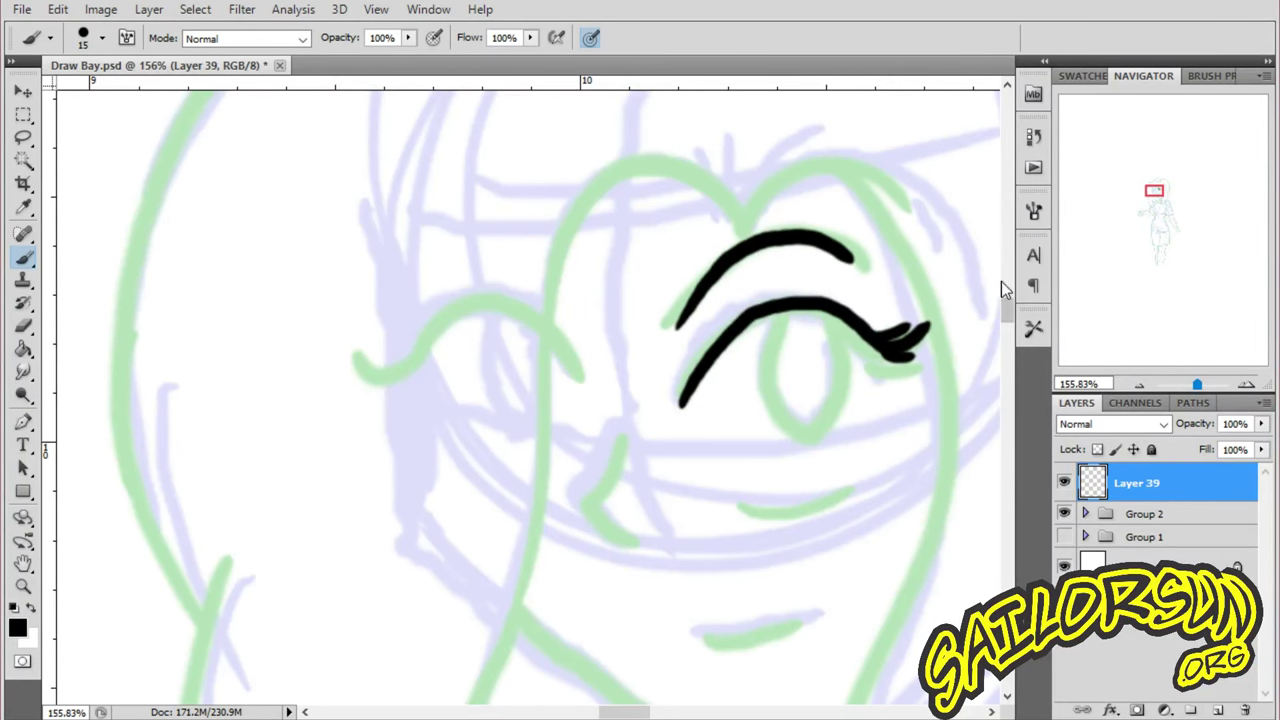
scroll(1001, 281, "down", 4)
scroll(1001, 281, "up", 3)
scroll(851, 280, "down", 4)
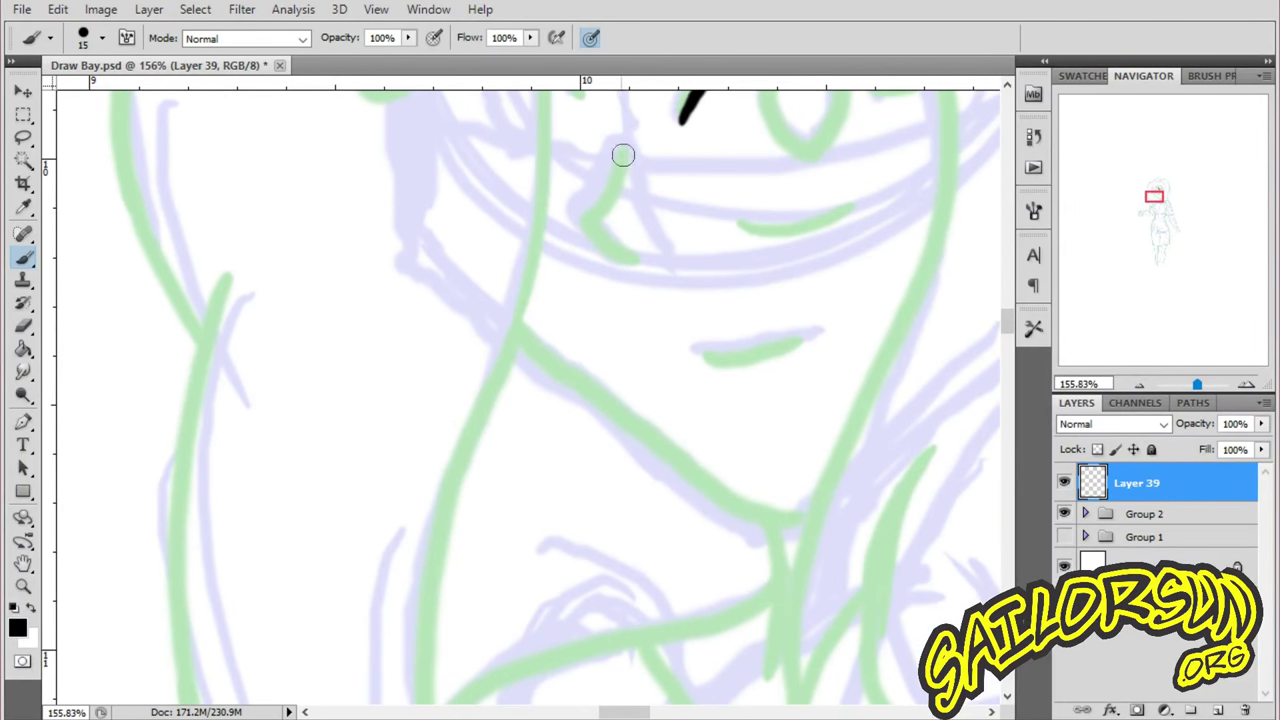
- Ink the nose, jawline, mouth and lower eyelid line in black, and thicken the upper lash line of the right-hand eye
mouse_move(622, 155)
left_mouse_down()
mouse_move(598, 210)
mouse_move(638, 272)
left_mouse_up()
mouse_move(522, 336)
left_mouse_down()
mouse_move(692, 469)
mouse_move(805, 514)
left_mouse_up()
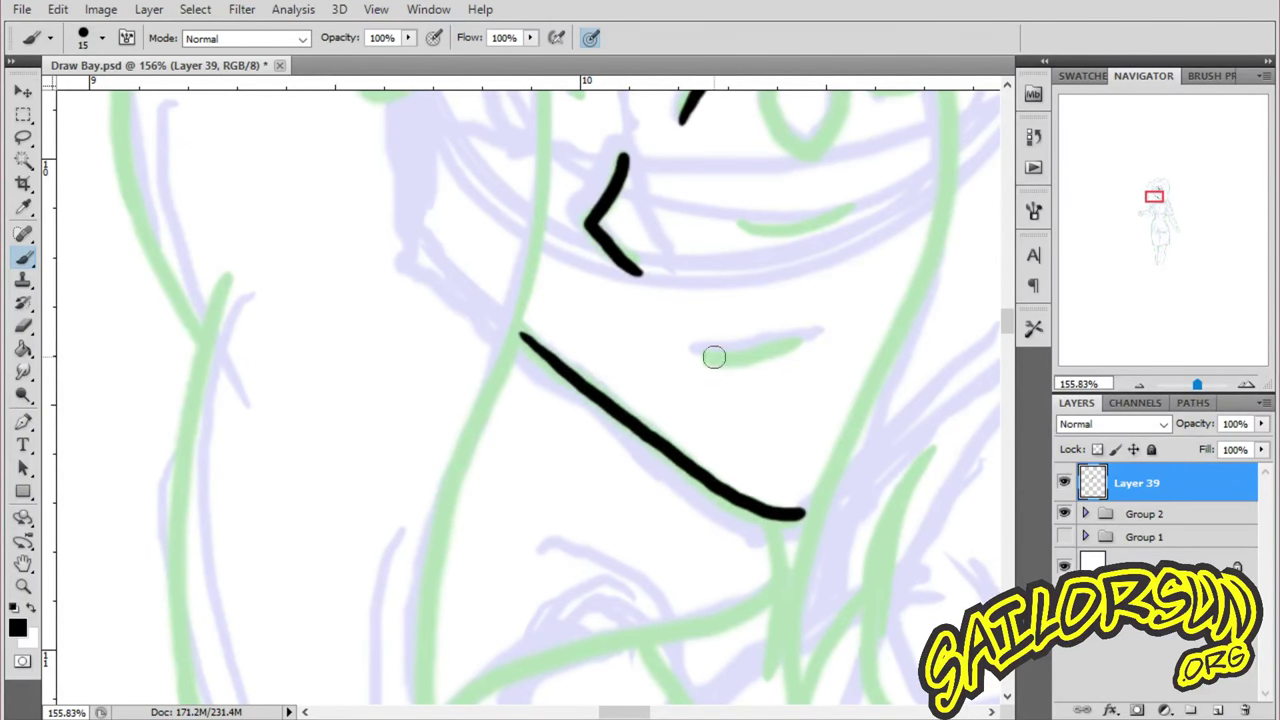
left_click_drag(712, 358, 815, 333)
scroll(1009, 283, "up", 3)
left_click_drag(736, 371, 856, 352)
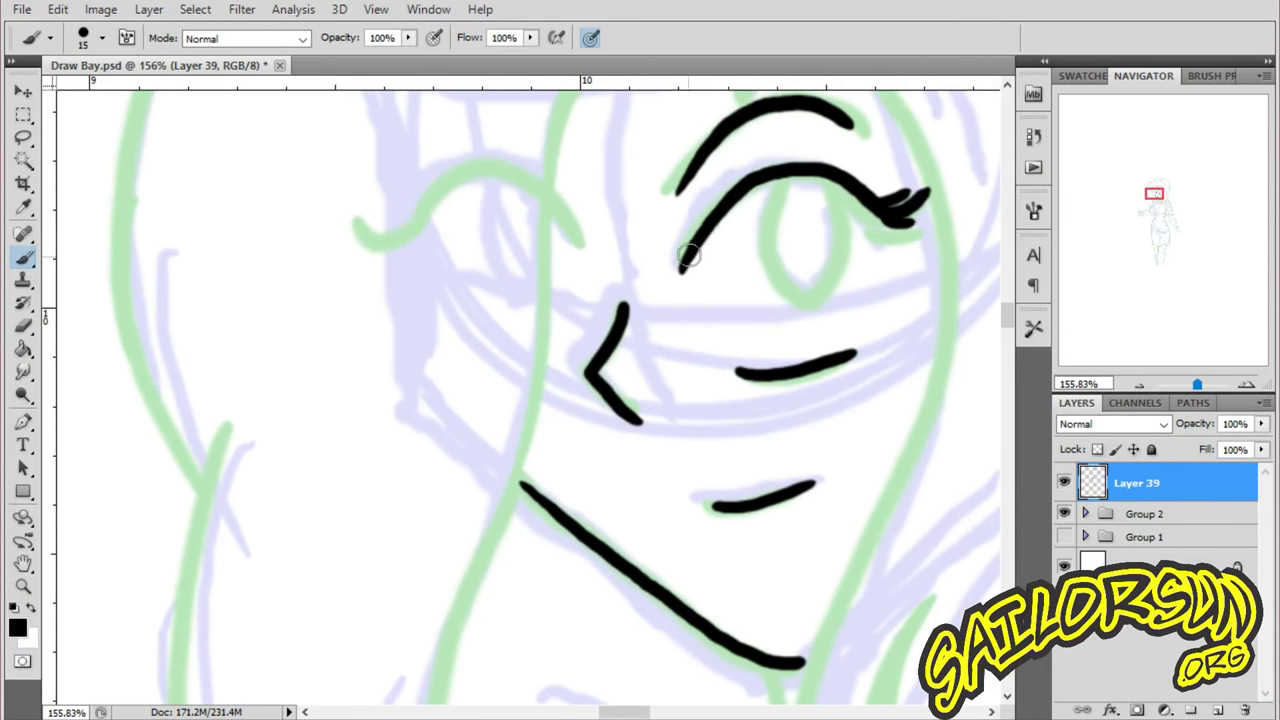
mouse_move(682, 266)
left_mouse_down()
mouse_move(772, 178)
mouse_move(846, 188)
mouse_move(897, 222)
left_mouse_up()
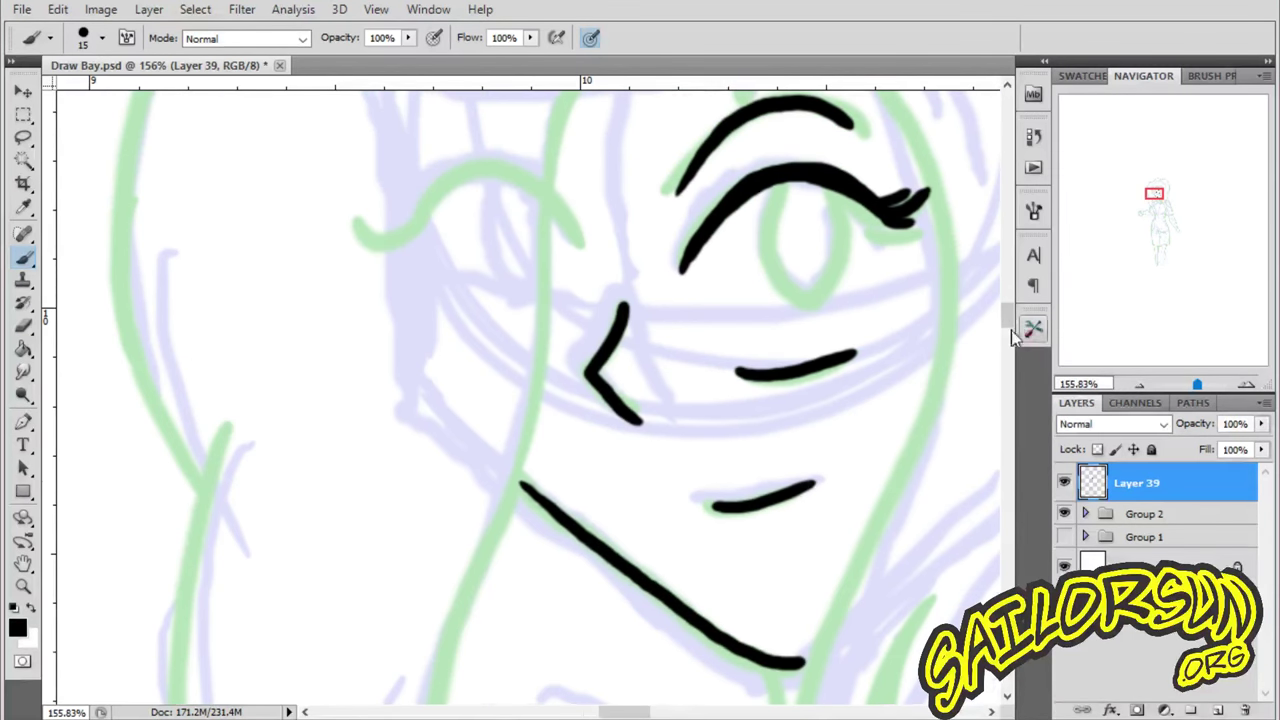
- Ink the two arched bangs above the eye and the start of the left-hand strand framing the face
scroll(1010, 320, "up", 5)
mouse_move(752, 244)
left_mouse_down()
mouse_move(909, 217)
mouse_move(922, 240)
mouse_move(680, 189)
mouse_move(548, 372)
mouse_move(584, 420)
left_mouse_up()
left_click_drag(590, 260, 551, 450)
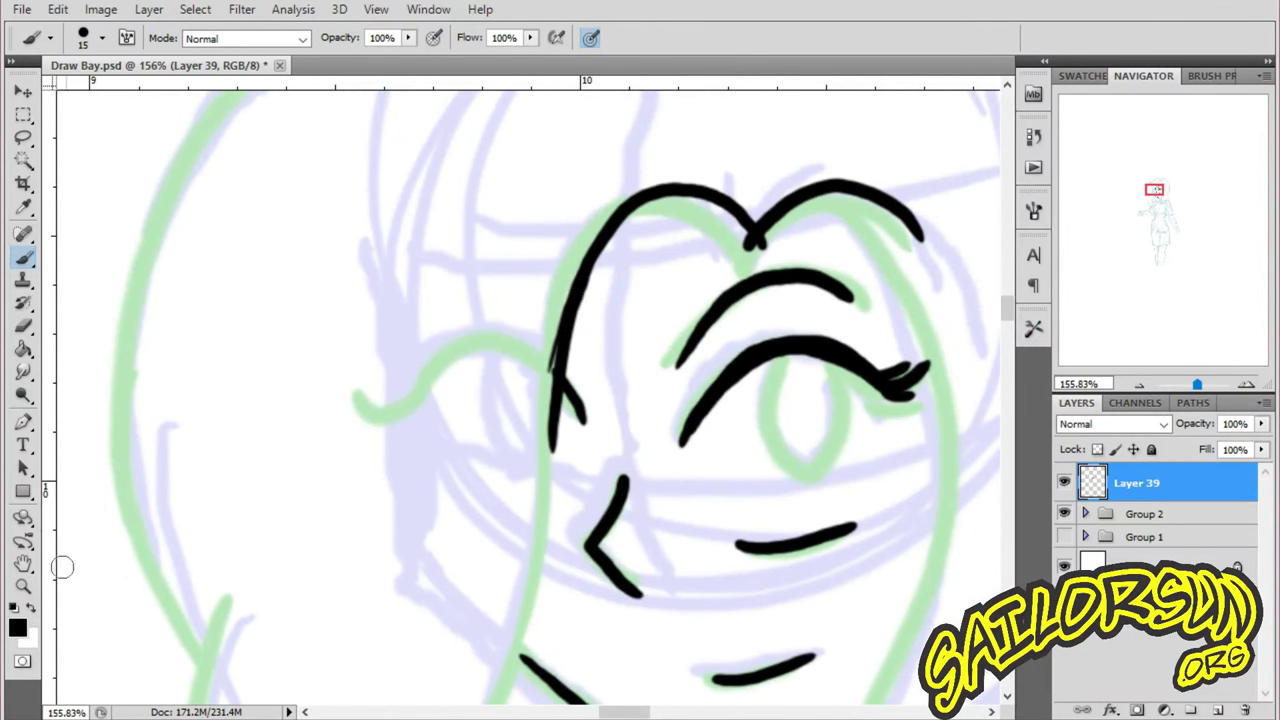
- Erase the overshooting line ends where the two bangs meet, reducing the eraser size to 24 px
key("z")
left_click_drag(694, 294, 551, 503)
left_click_drag(762, 370, 852, 290)
key("e")
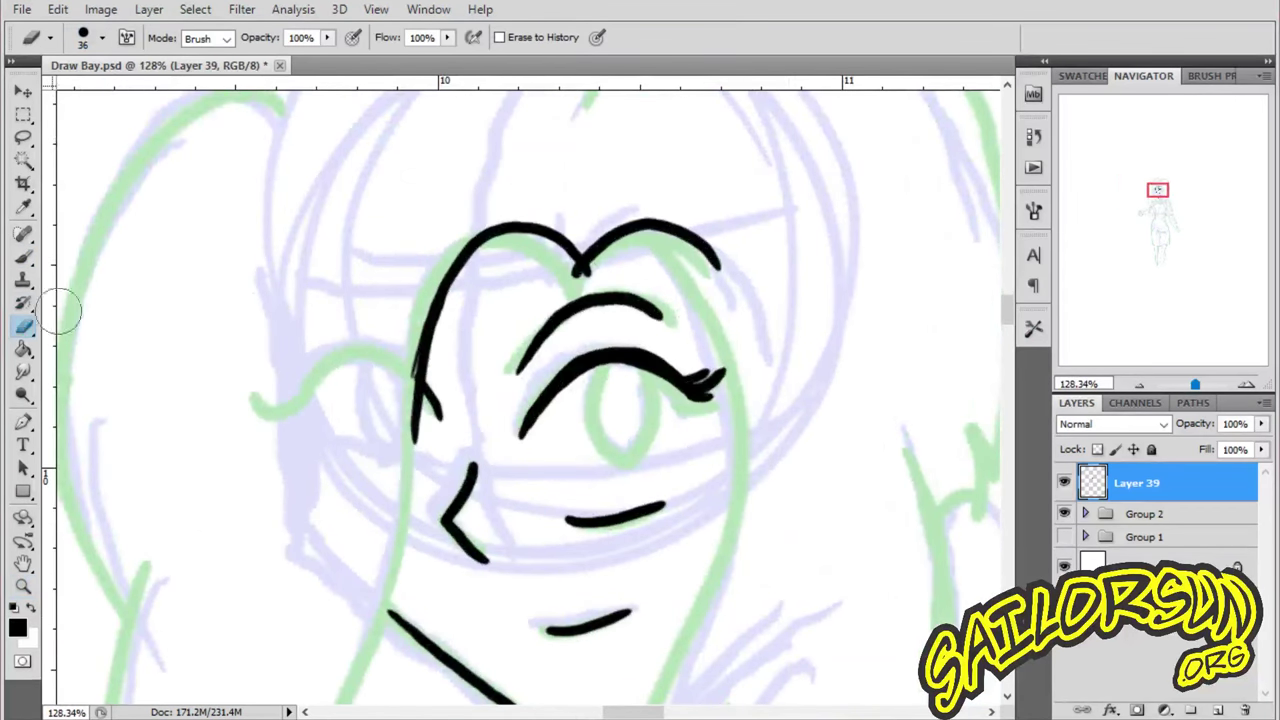
mouse_move(560, 250)
left_mouse_down()
mouse_move(564, 288)
mouse_move(608, 276)
left_mouse_up()
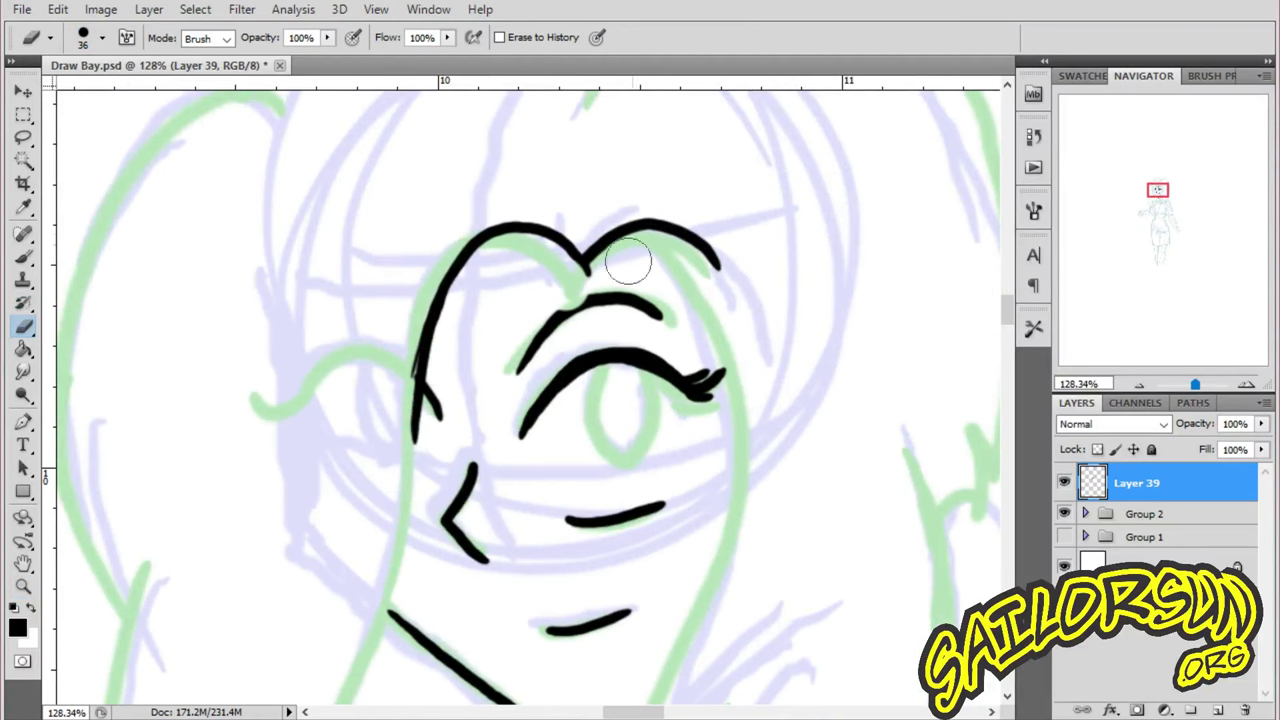
left_click(103, 44)
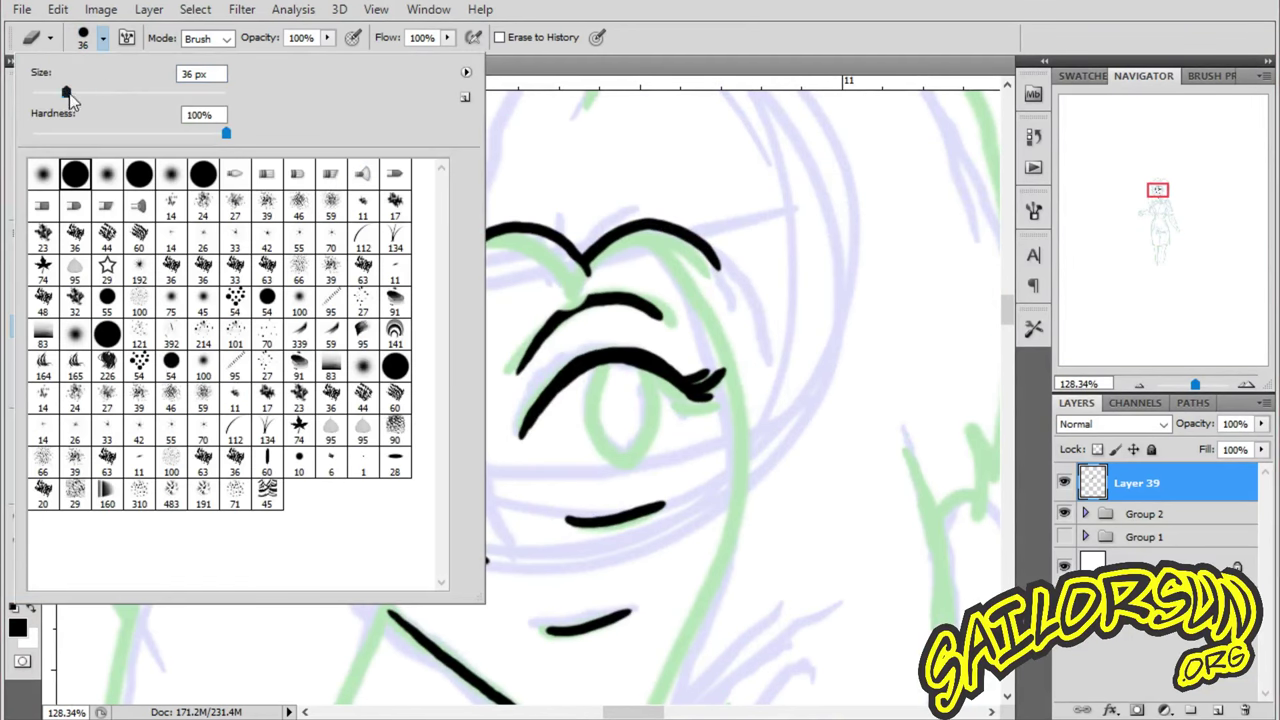
left_click_drag(67, 92, 55, 93)
left_click(598, 266)
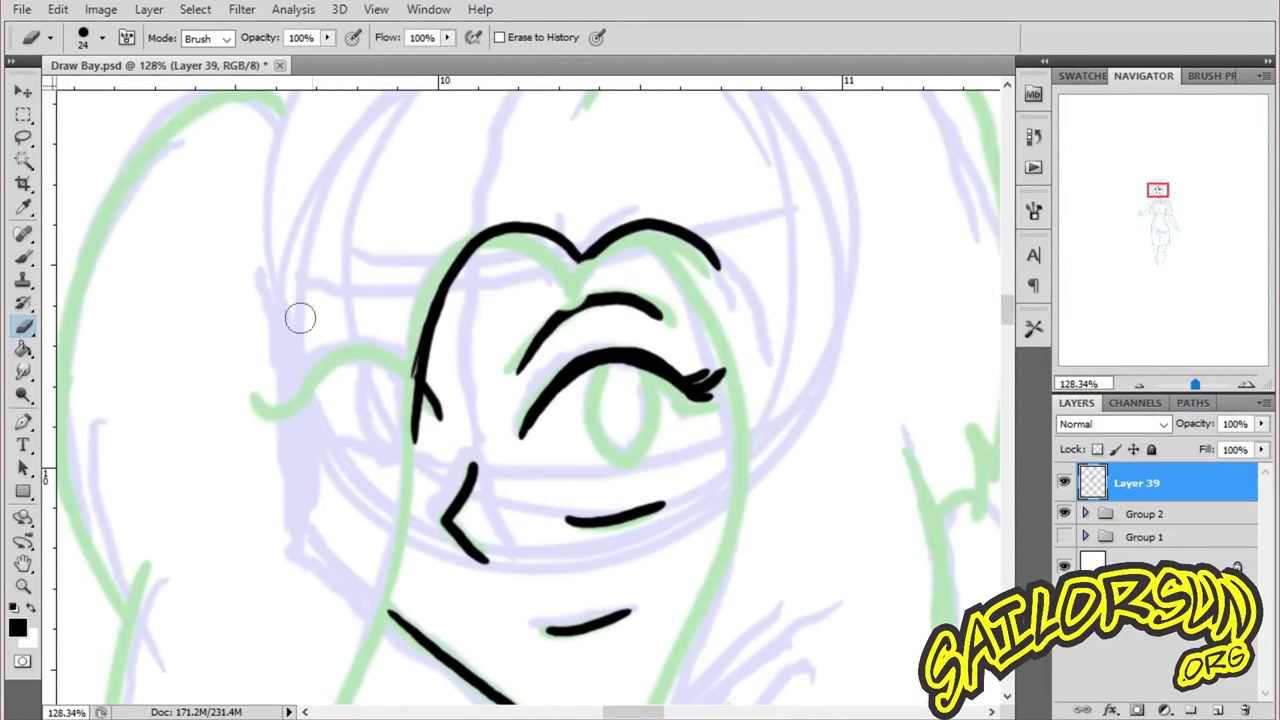
- Ink a short strand rising from the bangs' parting and the long strand curving down the right side of the face
key("b")
left_click_drag(581, 258, 606, 207)
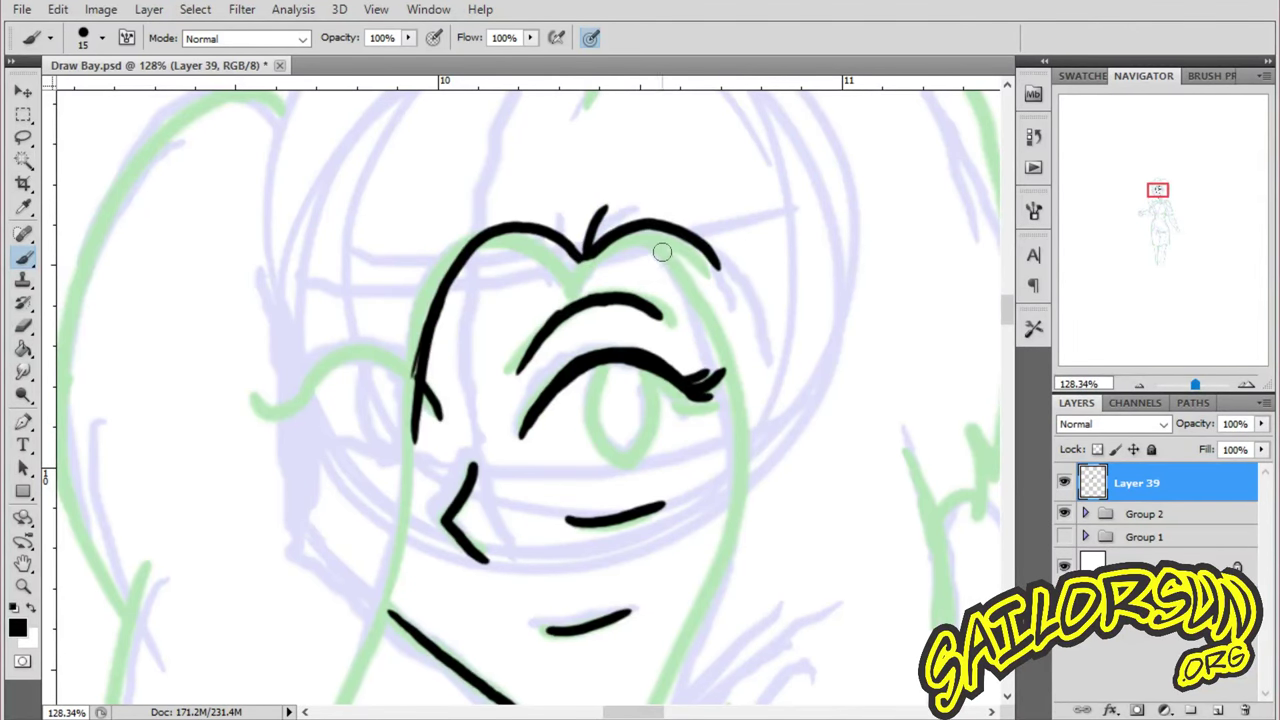
mouse_move(630, 232)
left_mouse_down()
mouse_move(680, 270)
mouse_move(728, 565)
left_mouse_up()
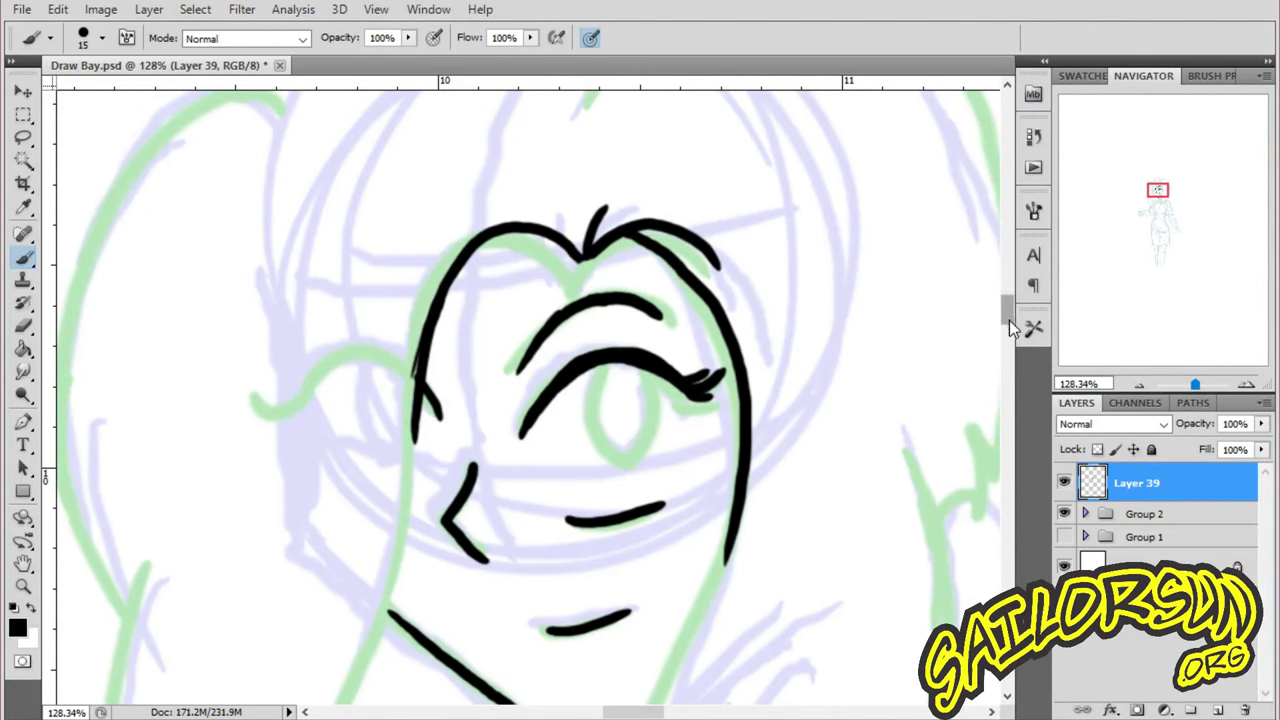
- Ink the top of the hair from the left-hand flick over the crown parting to the right-hand side, redoing the first attempt
scroll(1009, 320, "up", 5)
mouse_move(672, 212)
left_mouse_down()
mouse_move(589, 160)
mouse_move(449, 173)
mouse_move(335, 259)
mouse_move(192, 298)
mouse_move(210, 338)
left_mouse_up()
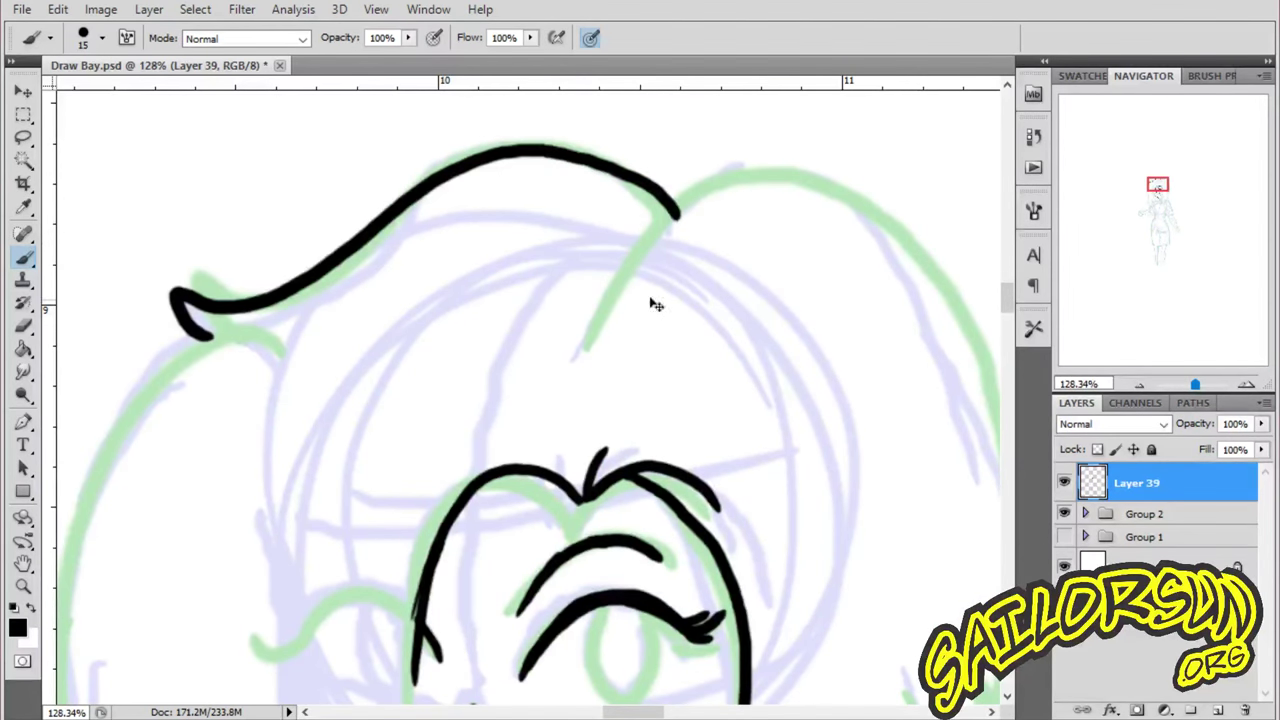
key("ctrl+z")
mouse_move(662, 215)
left_mouse_down()
mouse_move(640, 182)
mouse_move(470, 148)
mouse_move(240, 320)
mouse_move(270, 328)
mouse_move(110, 438)
left_mouse_up()
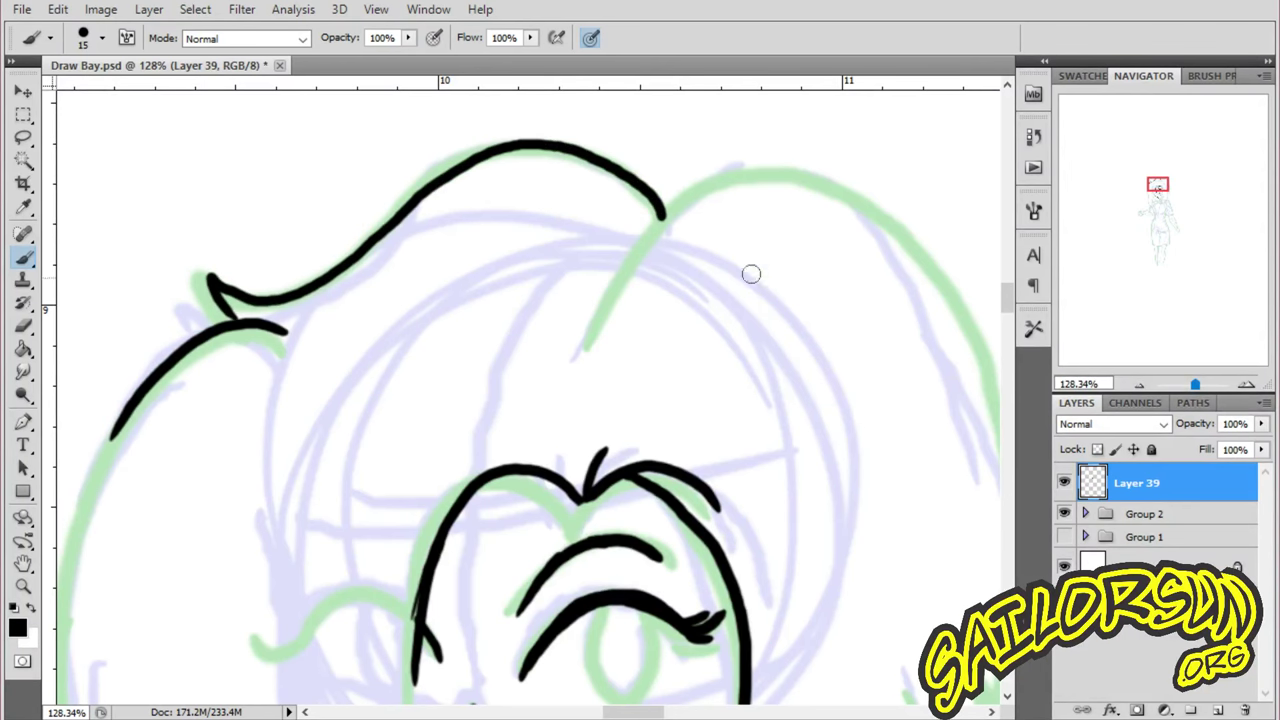
mouse_move(585, 342)
left_mouse_down()
mouse_move(640, 255)
mouse_move(740, 168)
mouse_move(870, 205)
mouse_move(977, 368)
left_mouse_up()
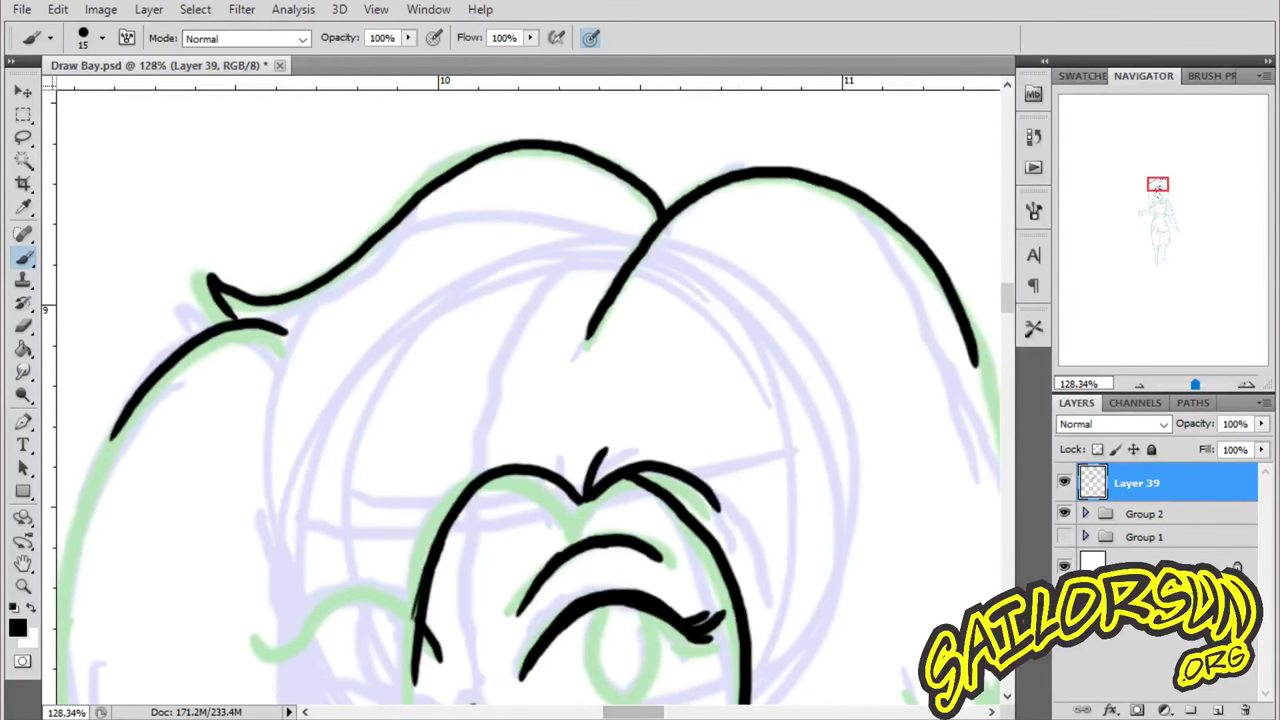
- Continue the hair's right-hand outer contour down to the jagged tips beside the face
scroll(827, 532, "right", 5)
scroll(700, 274, "down", 3)
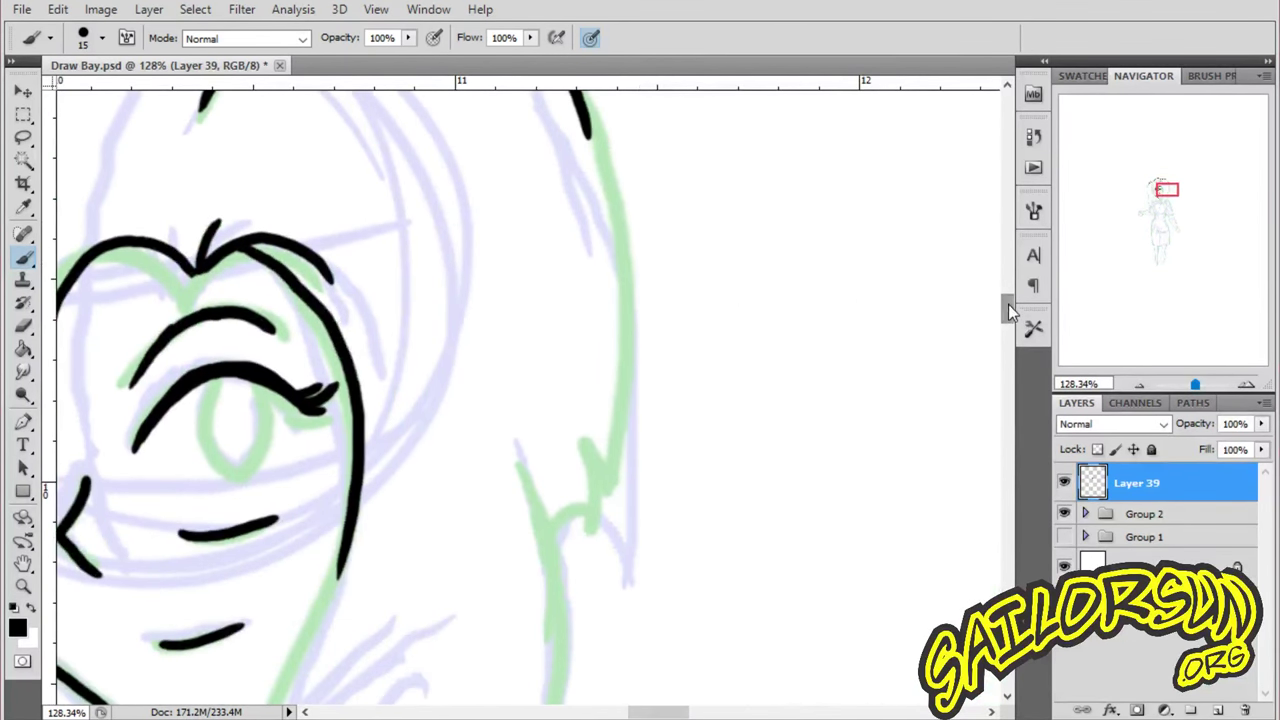
mouse_move(584, 200)
left_mouse_down()
mouse_move(625, 344)
mouse_move(622, 572)
mouse_move(596, 619)
mouse_move(560, 630)
left_mouse_up()
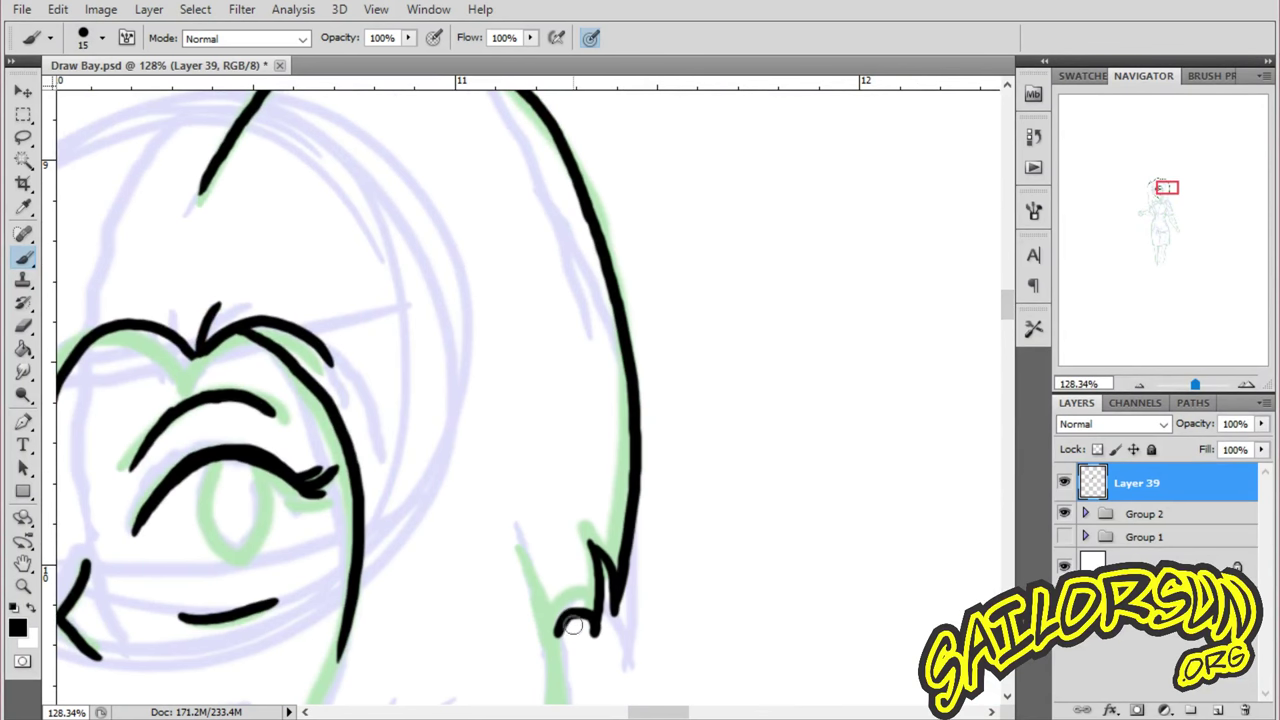
- Ink the right-hand hair strands from the cheek past the chin to their pointed tips at the neckline
left_click_drag(1007, 304, 1007, 322)
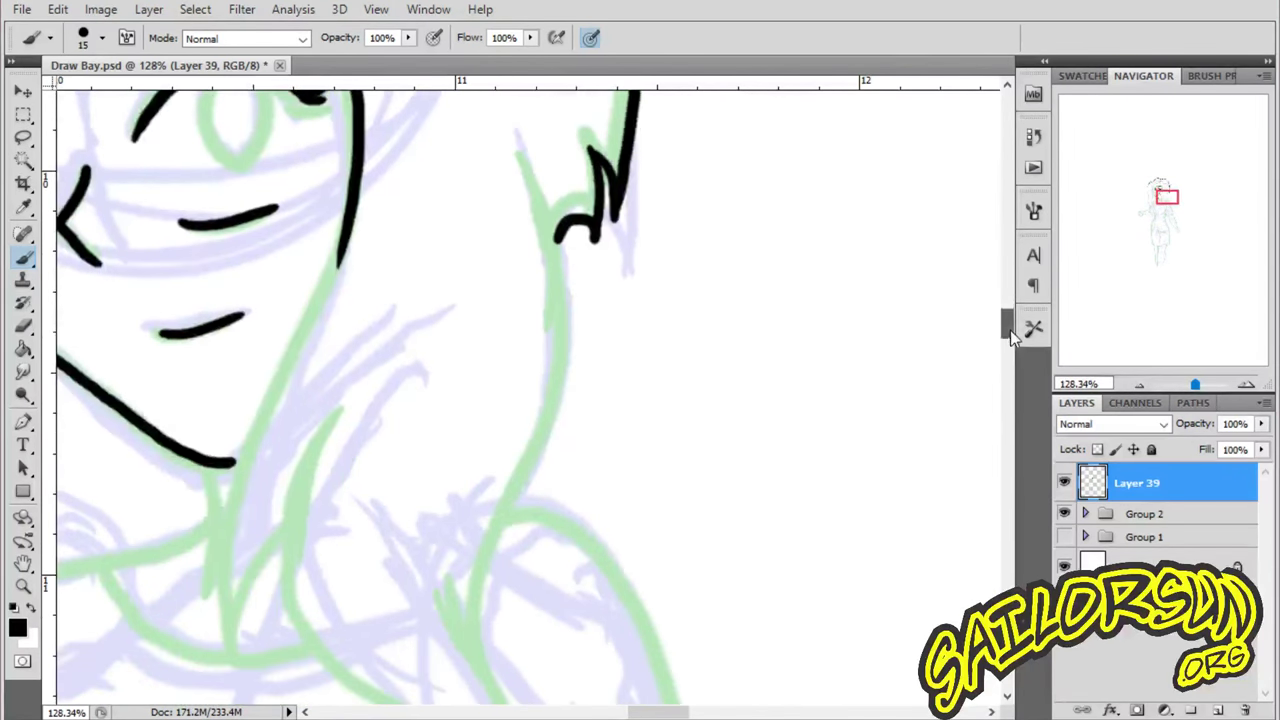
mouse_move(360, 168)
left_mouse_down()
mouse_move(235, 478)
mouse_move(232, 655)
mouse_move(278, 535)
left_mouse_up()
left_click_drag(325, 441, 308, 642)
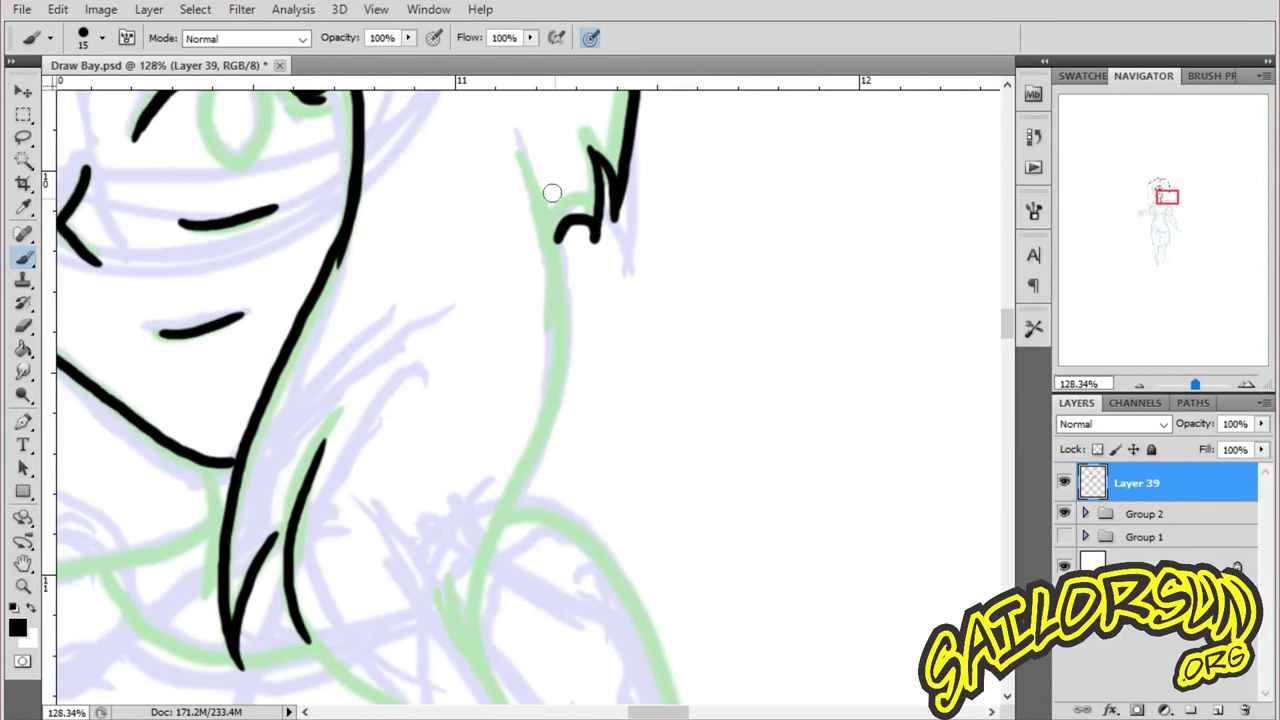
- Ink the right-hand lock's outer edge and tapered tip over the chest, and add the neck line under the chin
mouse_move(514, 141)
left_mouse_down()
mouse_move(555, 257)
mouse_move(470, 640)
left_mouse_up()
left_click_drag(1007, 322, 1010, 345)
mouse_move(458, 114)
left_mouse_down()
mouse_move(498, 241)
mouse_move(492, 468)
left_mouse_up()
left_click_drag(316, 145, 493, 474)
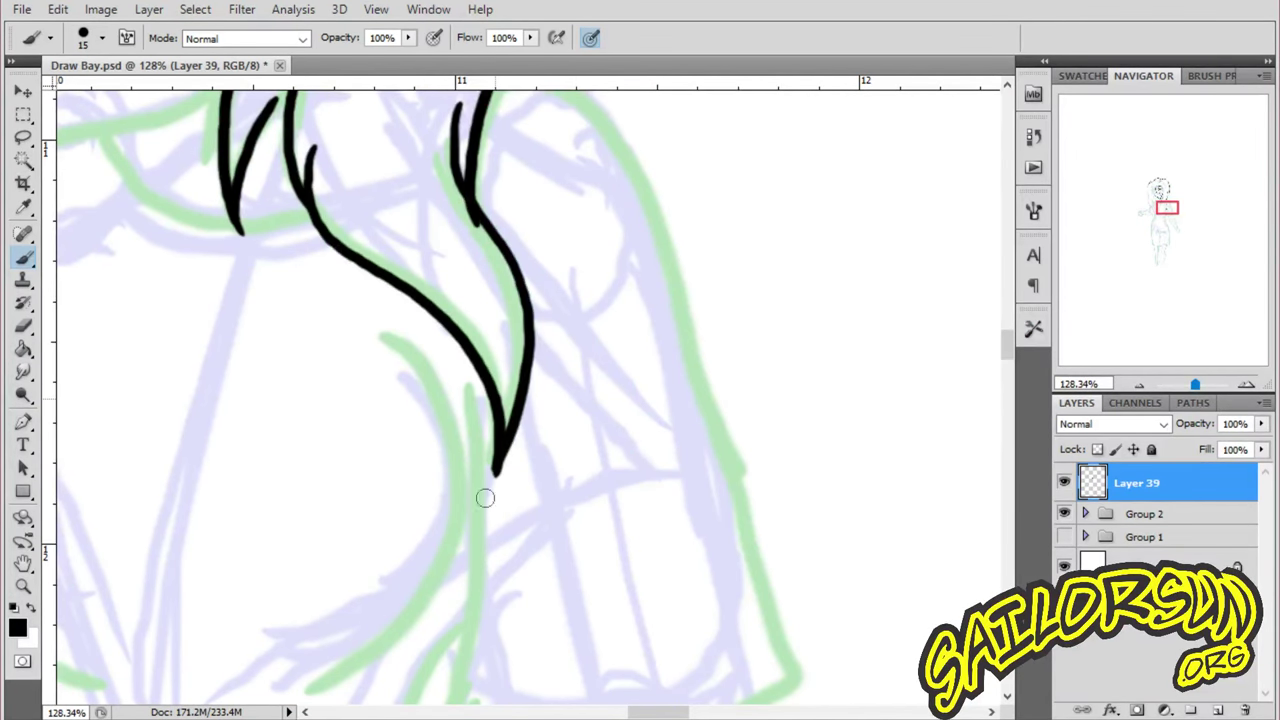
left_click_drag(1008, 345, 1008, 338)
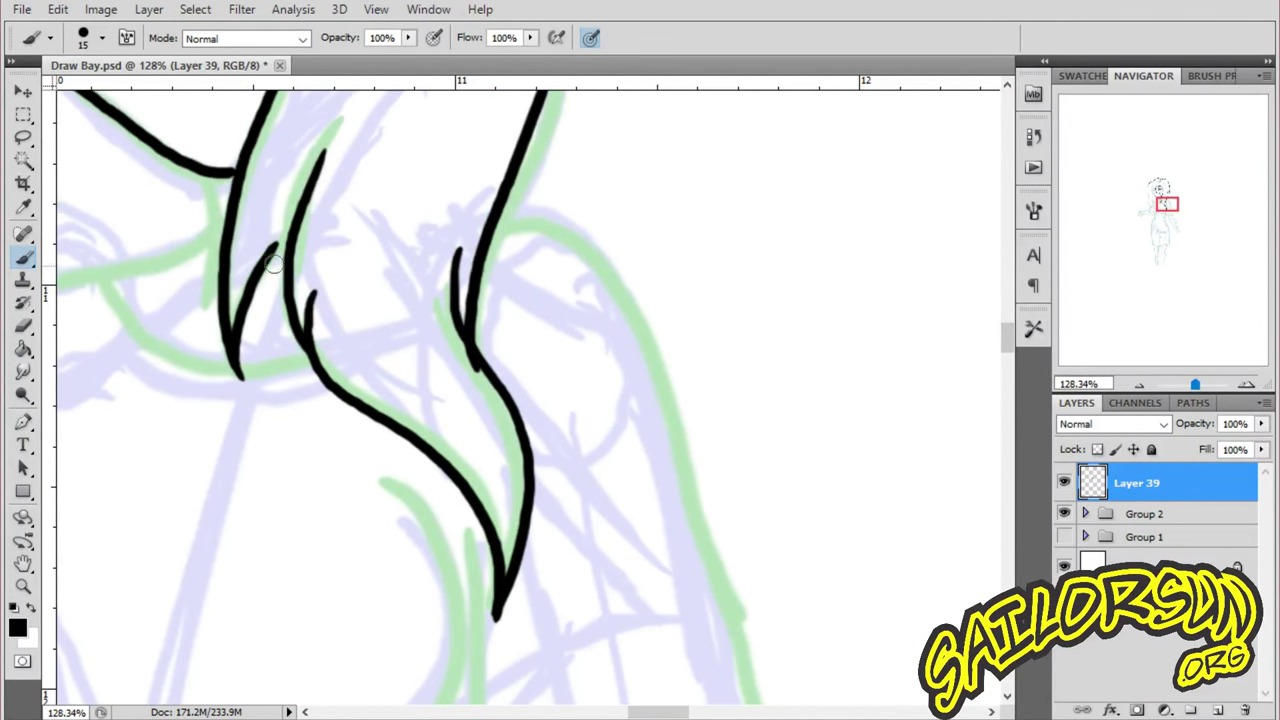
mouse_move(180, 156)
left_mouse_down()
mouse_move(214, 210)
mouse_move(202, 300)
left_mouse_up()
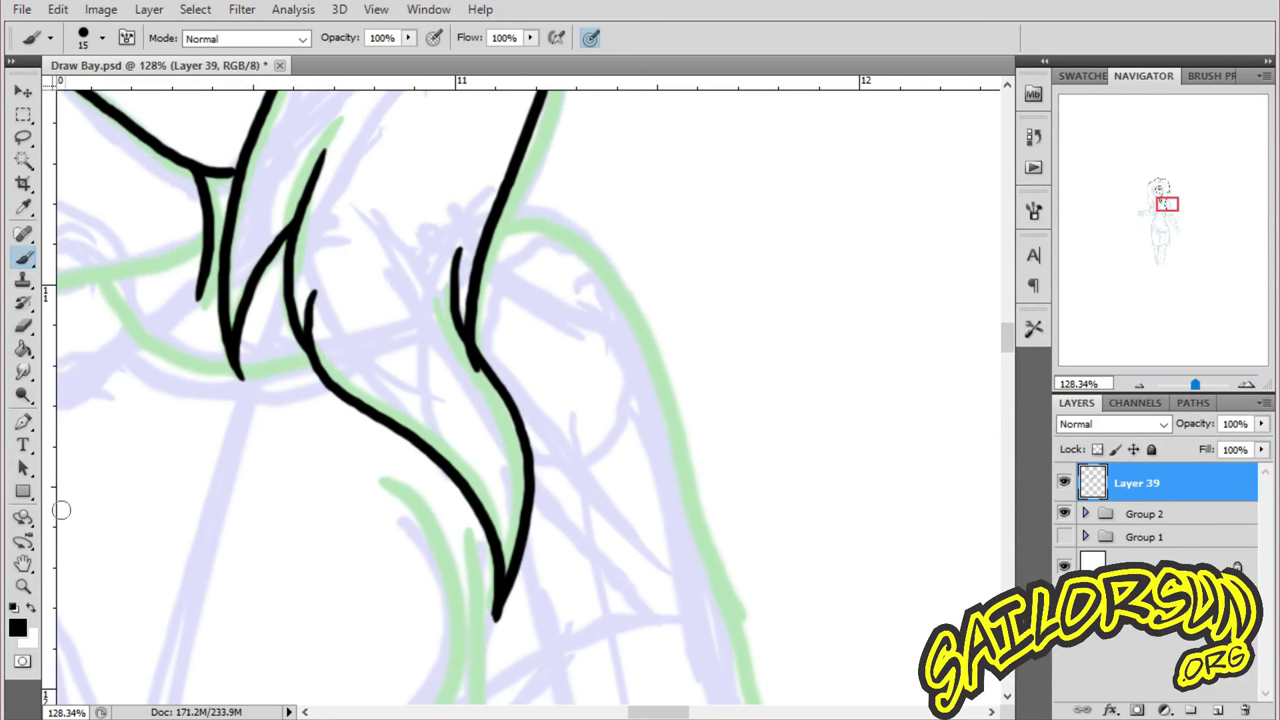
key("z")
left_click_drag(481, 307, 353, 485)
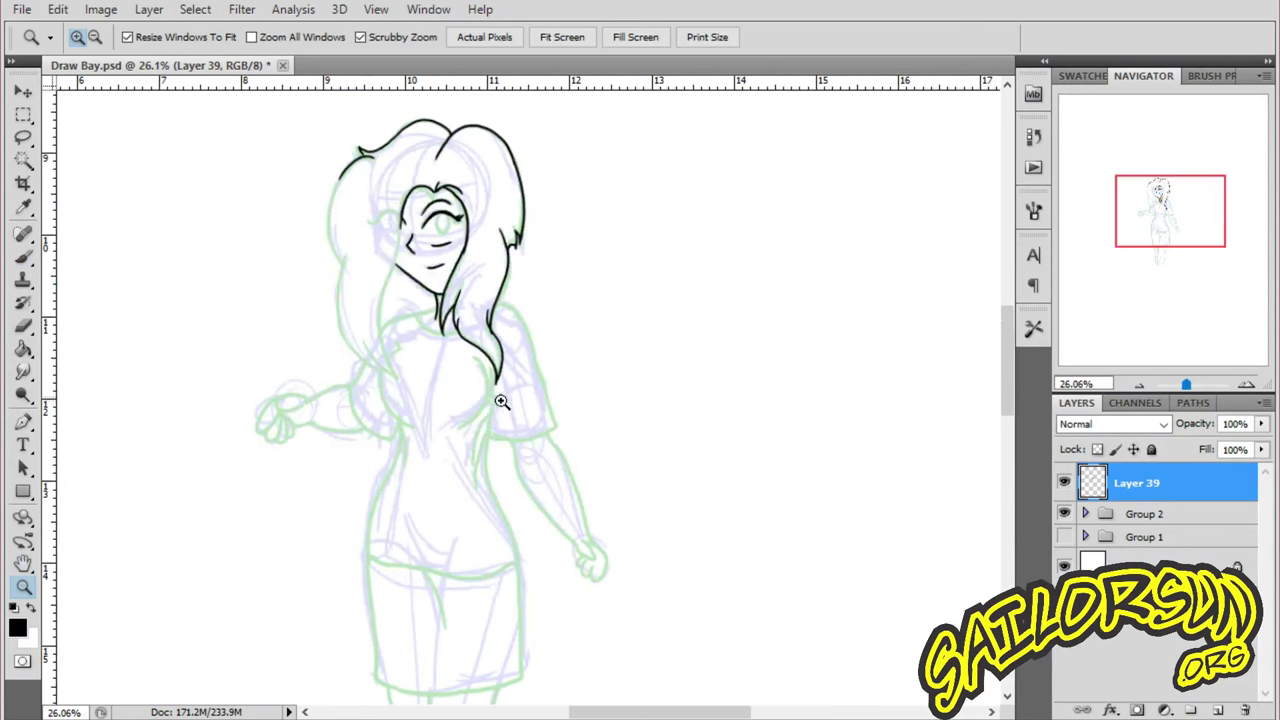
left_click_drag(415, 410, 456, 392)
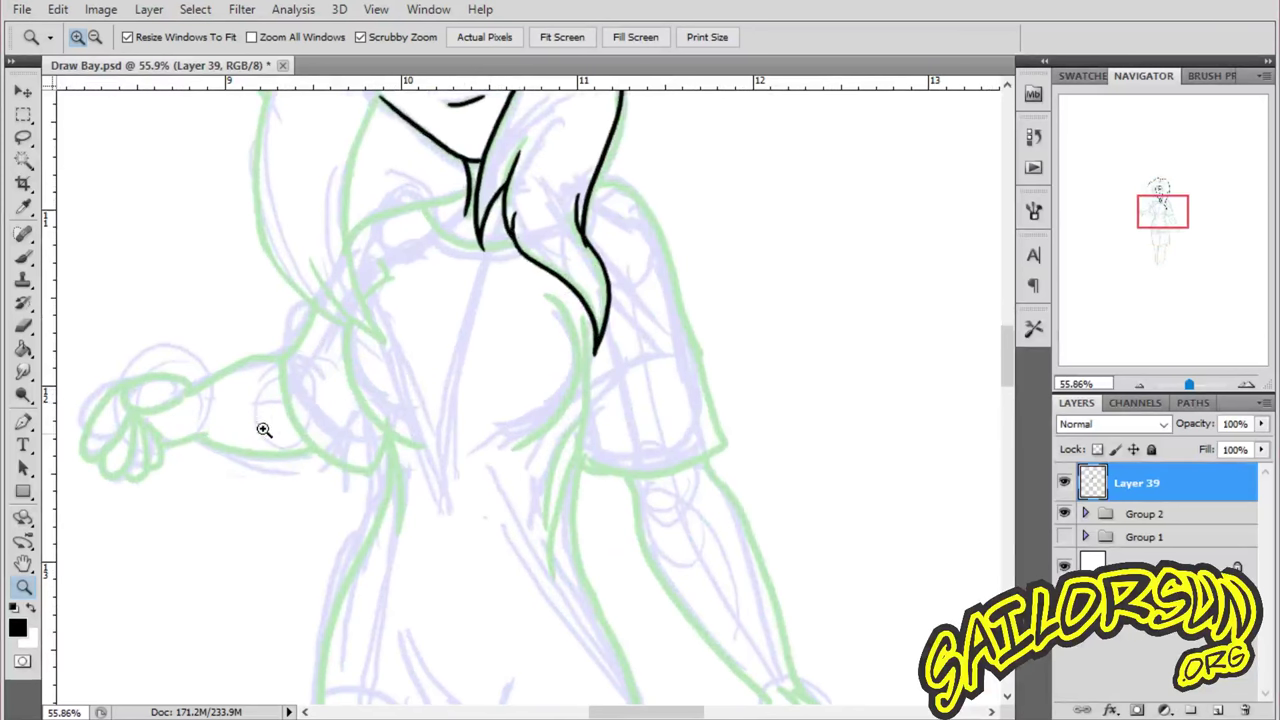
left_click(24, 259)
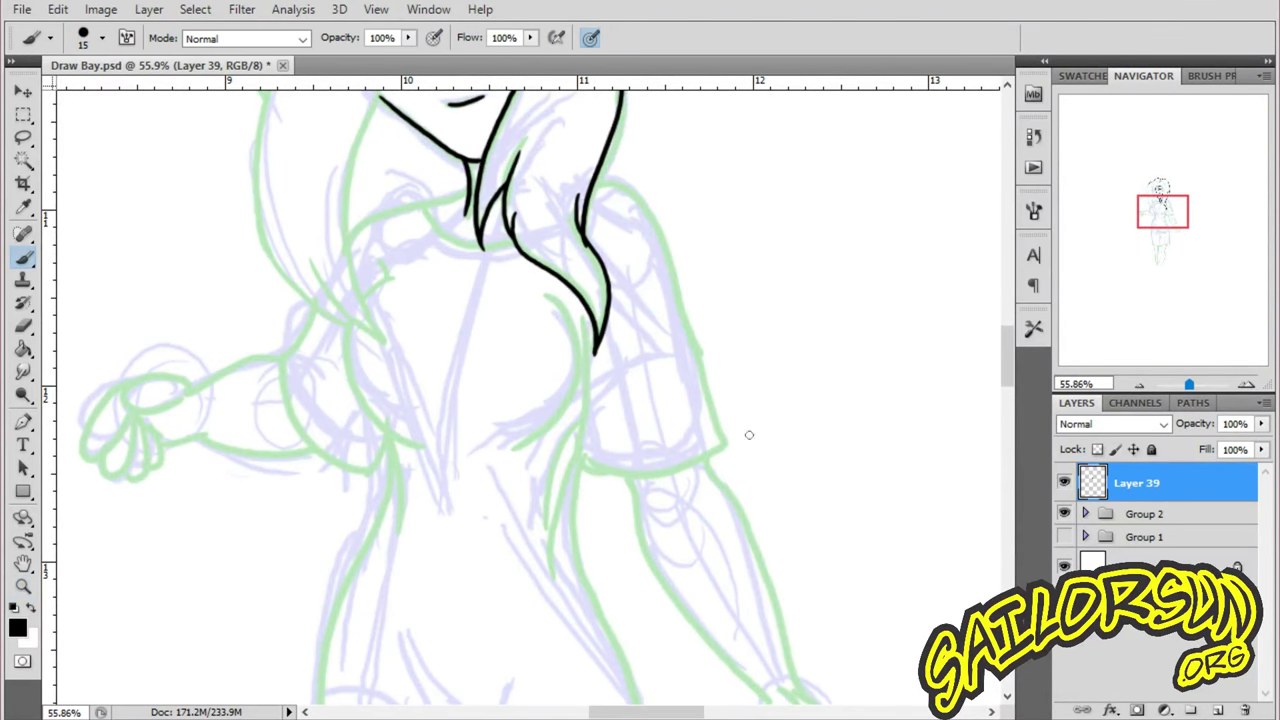
left_click(1145, 515)
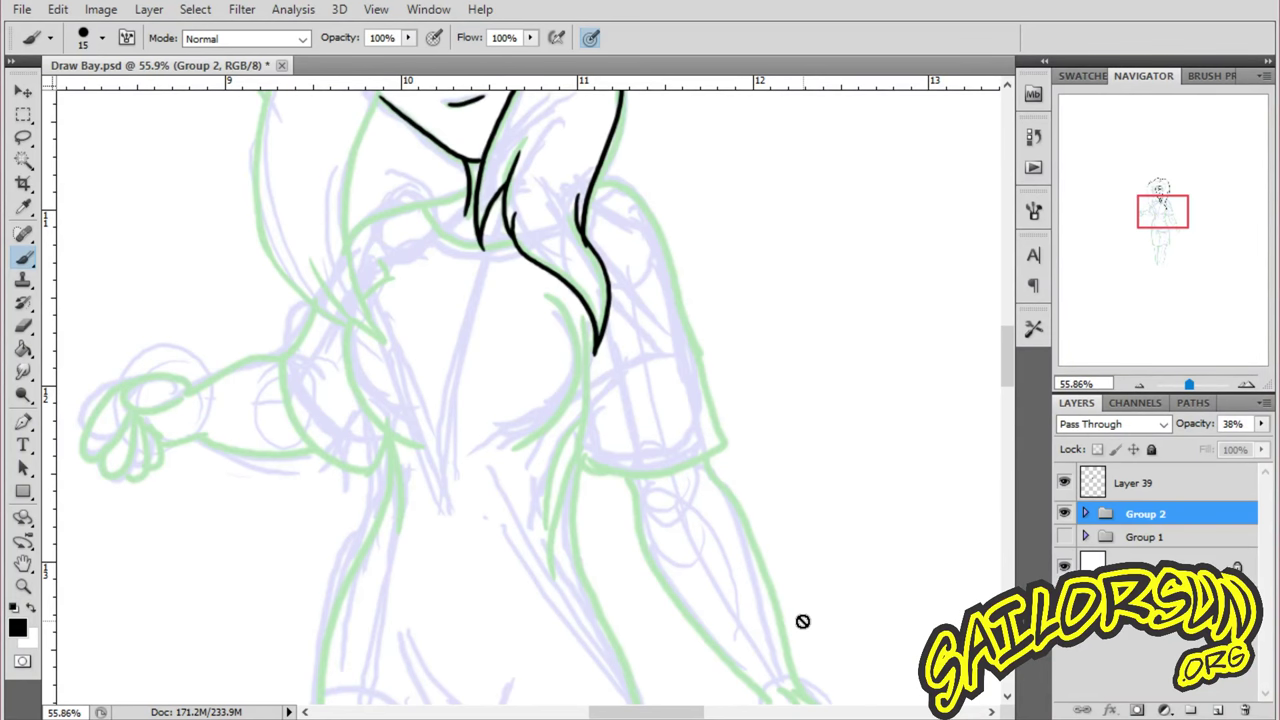
left_click_drag(1006, 378, 1004, 333)
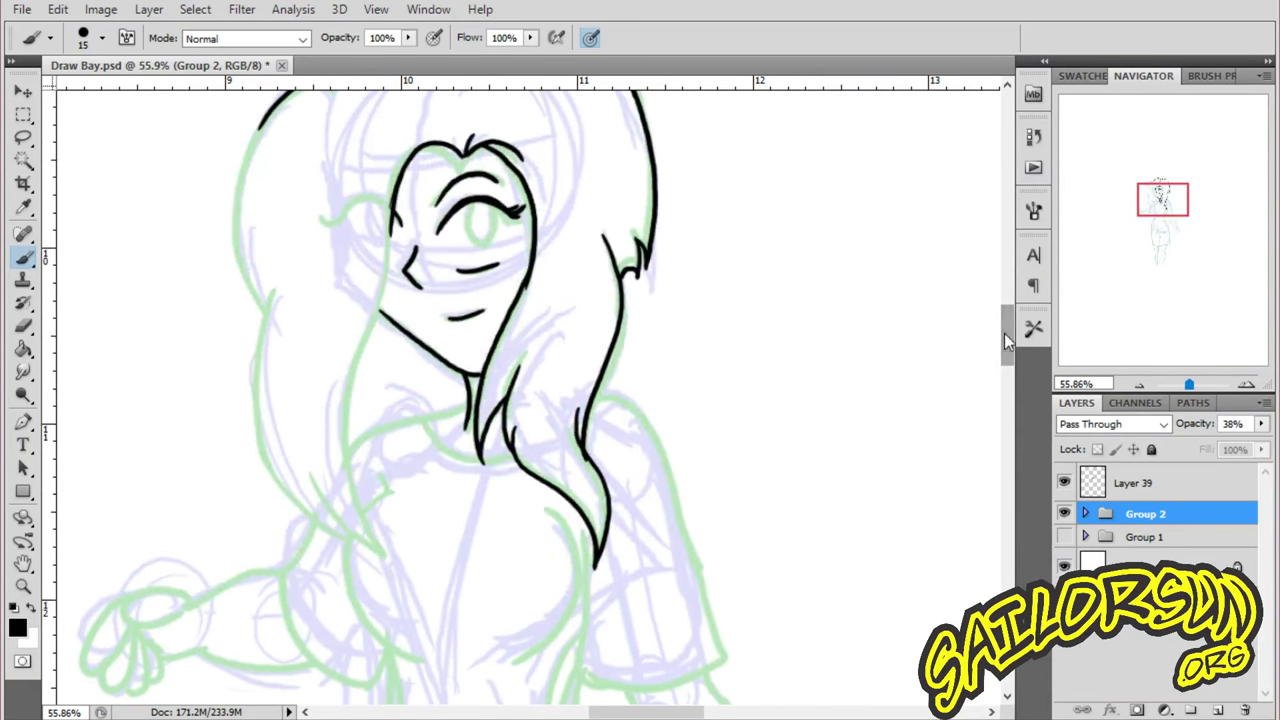
left_click(391, 345)
left_click(603, 280)
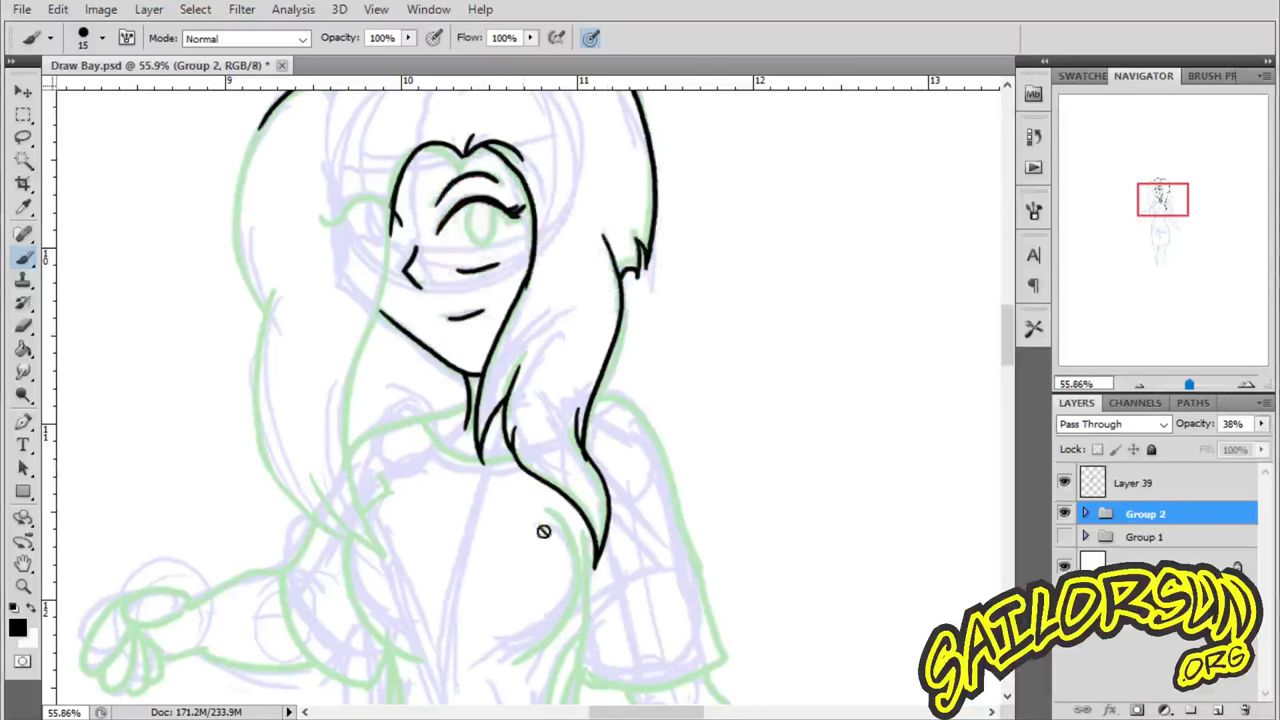
left_click(1180, 483)
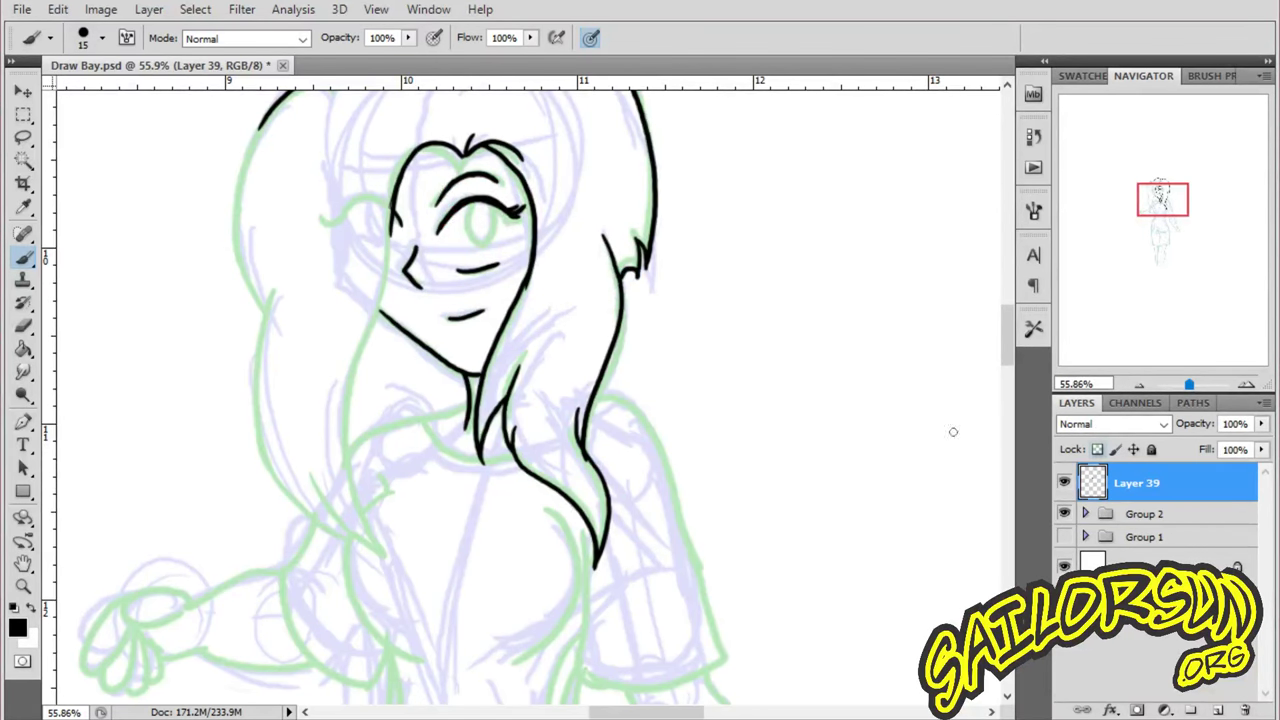
- Ink the inner and outer edges of the long left-hand hair lock from the face down to the shoulder
left_click(23, 586)
left_click_drag(400, 285, 460, 276)
left_click(24, 257)
mouse_move(392, 192)
left_mouse_down()
mouse_move(368, 336)
mouse_move(325, 470)
mouse_move(375, 662)
left_mouse_up()
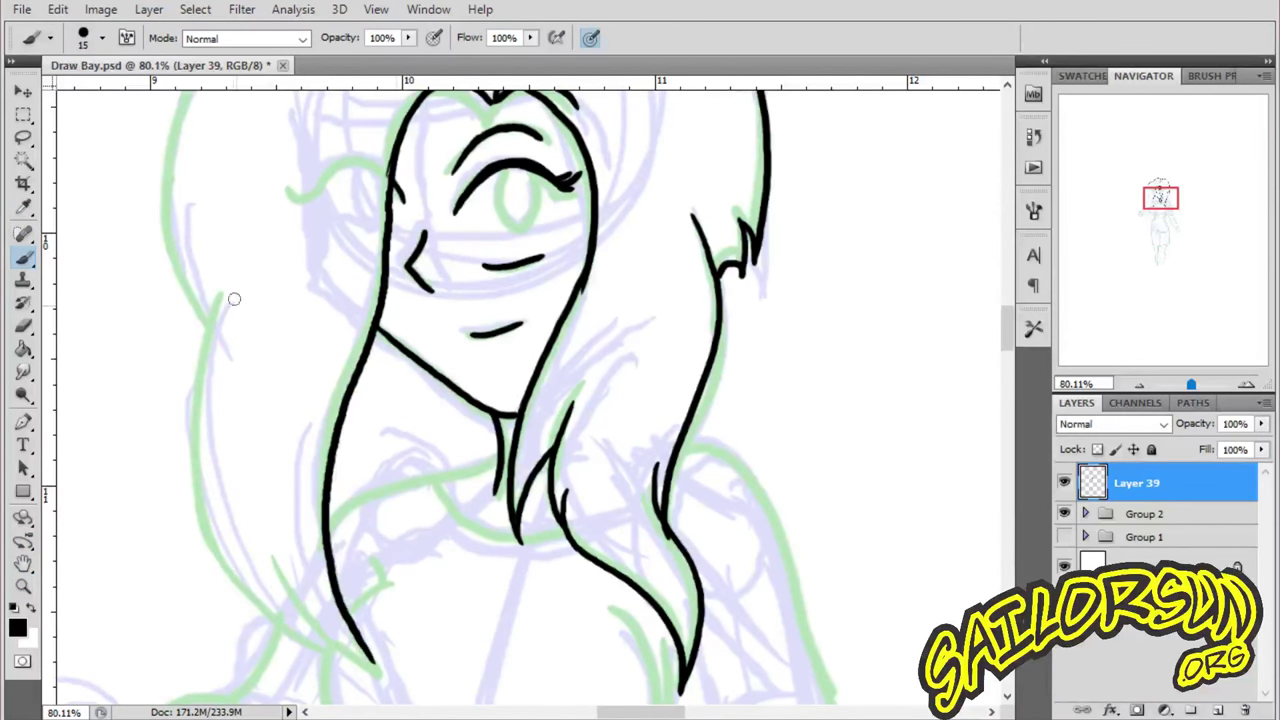
mouse_move(228, 283)
left_mouse_down()
mouse_move(205, 340)
mouse_move(234, 573)
mouse_move(340, 655)
left_mouse_up()
- Undo the trial stroke at the left-hand lock's tip and redraw it as a longer inner strand closing the point
left_click_drag(300, 602, 376, 661)
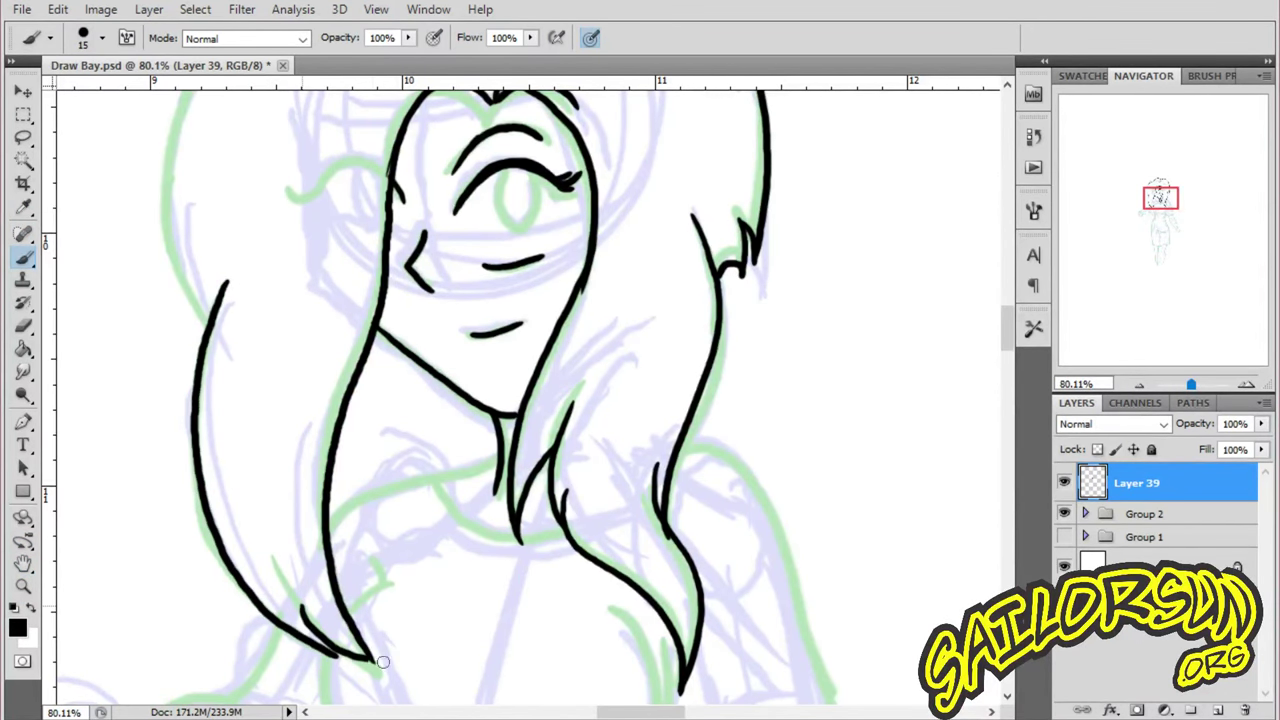
left_click(58, 9)
left_click(110, 21)
scroll(997, 355, "down", 5)
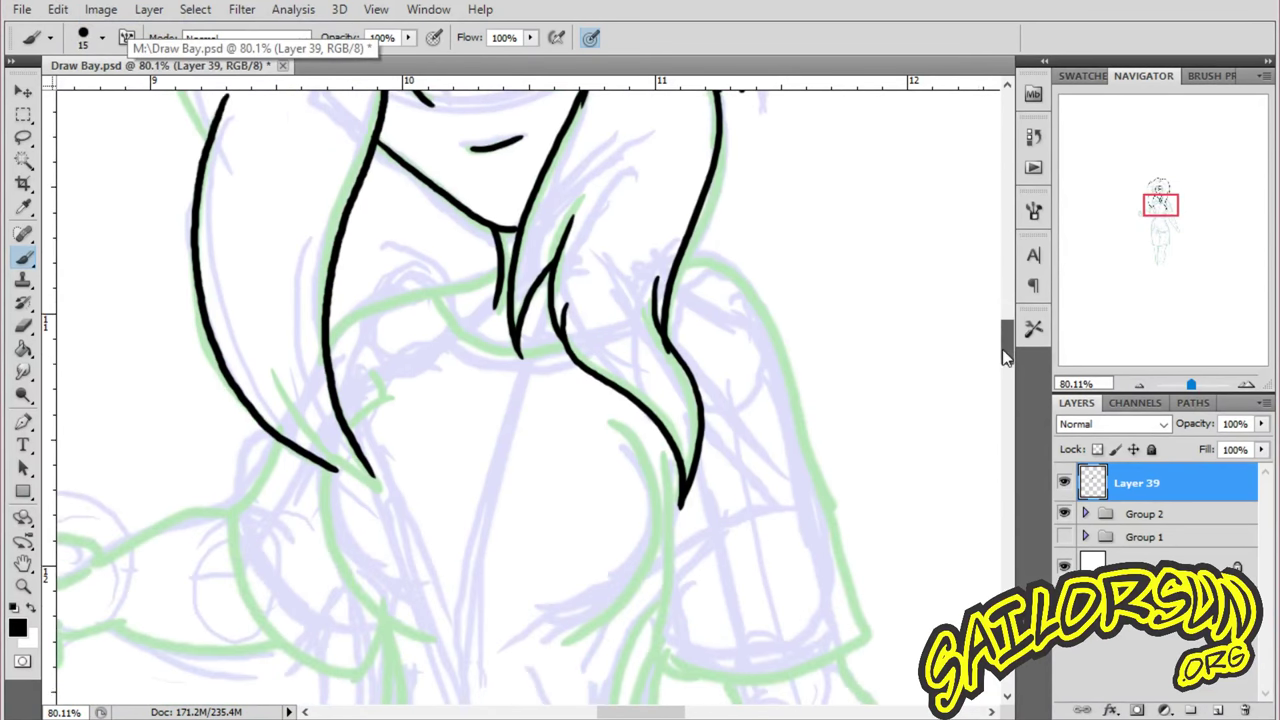
mouse_move(267, 345)
left_mouse_down()
mouse_move(286, 406)
mouse_move(390, 492)
left_mouse_up()
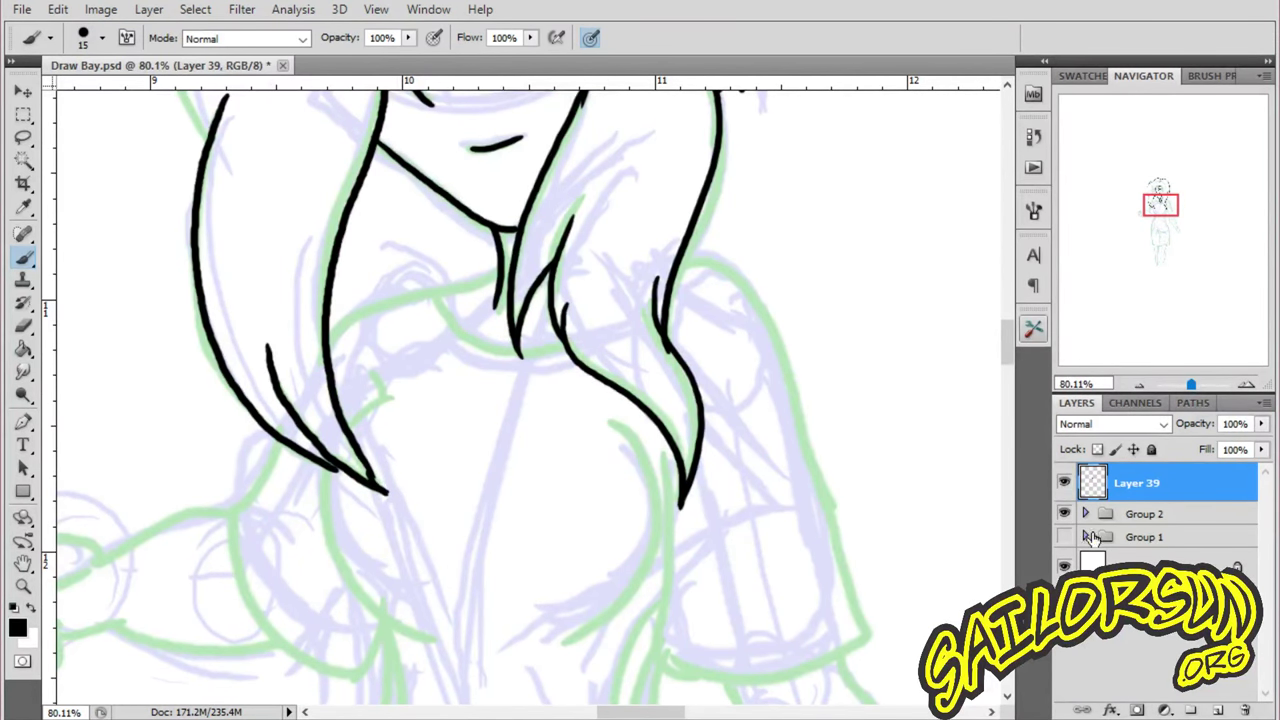
- Show the 2000 character line-up layer from Group 1 and examine its faces and hair up close
key("z")
left_click_drag(669, 408, 753, 461)
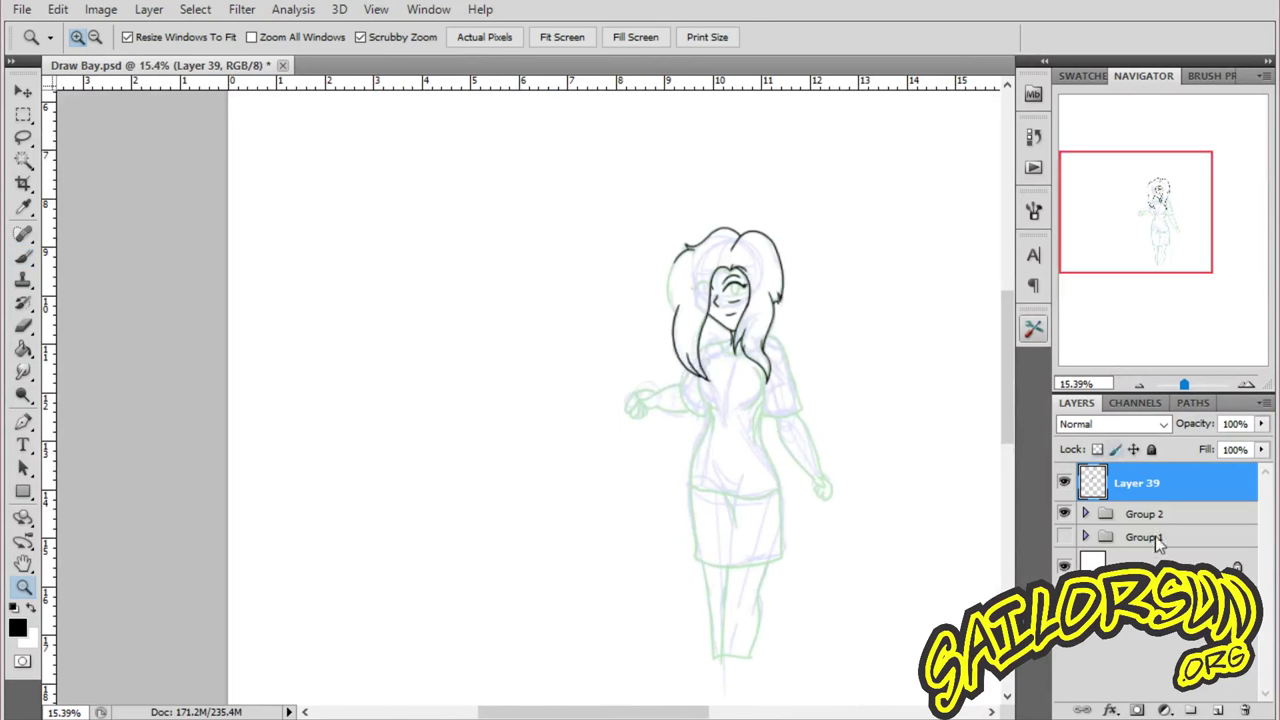
left_click(1086, 537)
scroll(1150, 545, "down", 5)
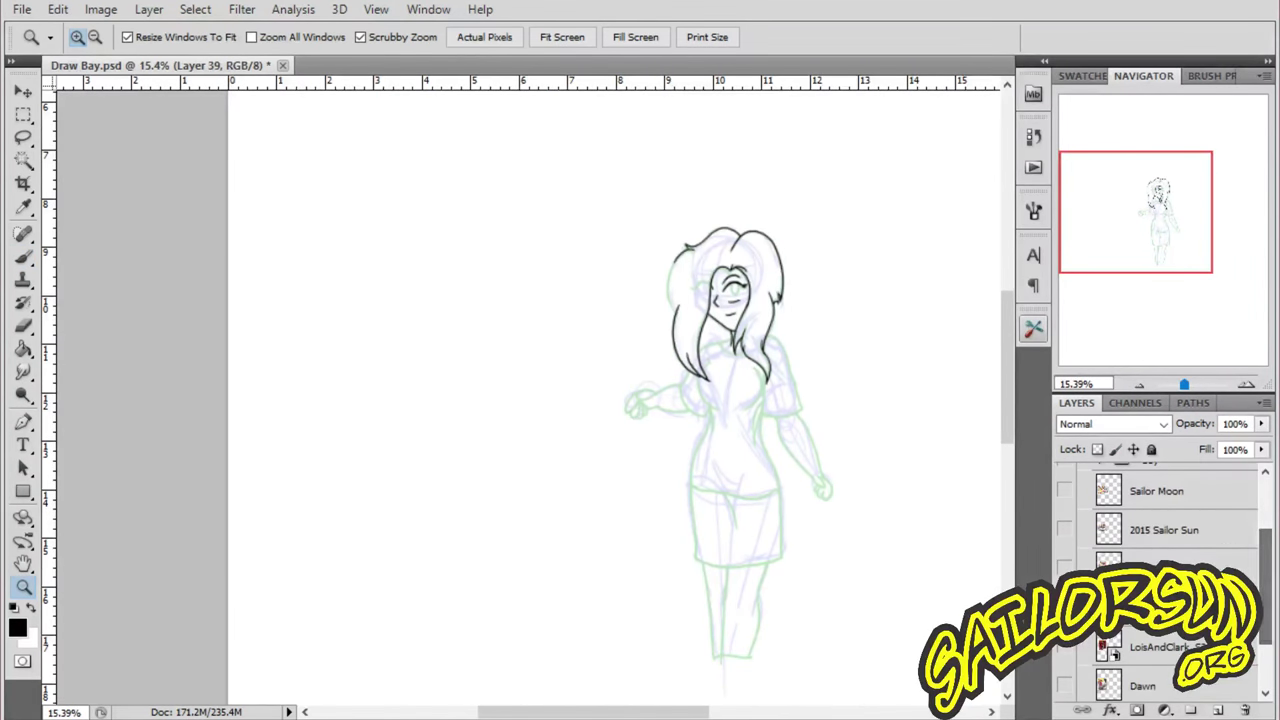
left_click(1064, 567)
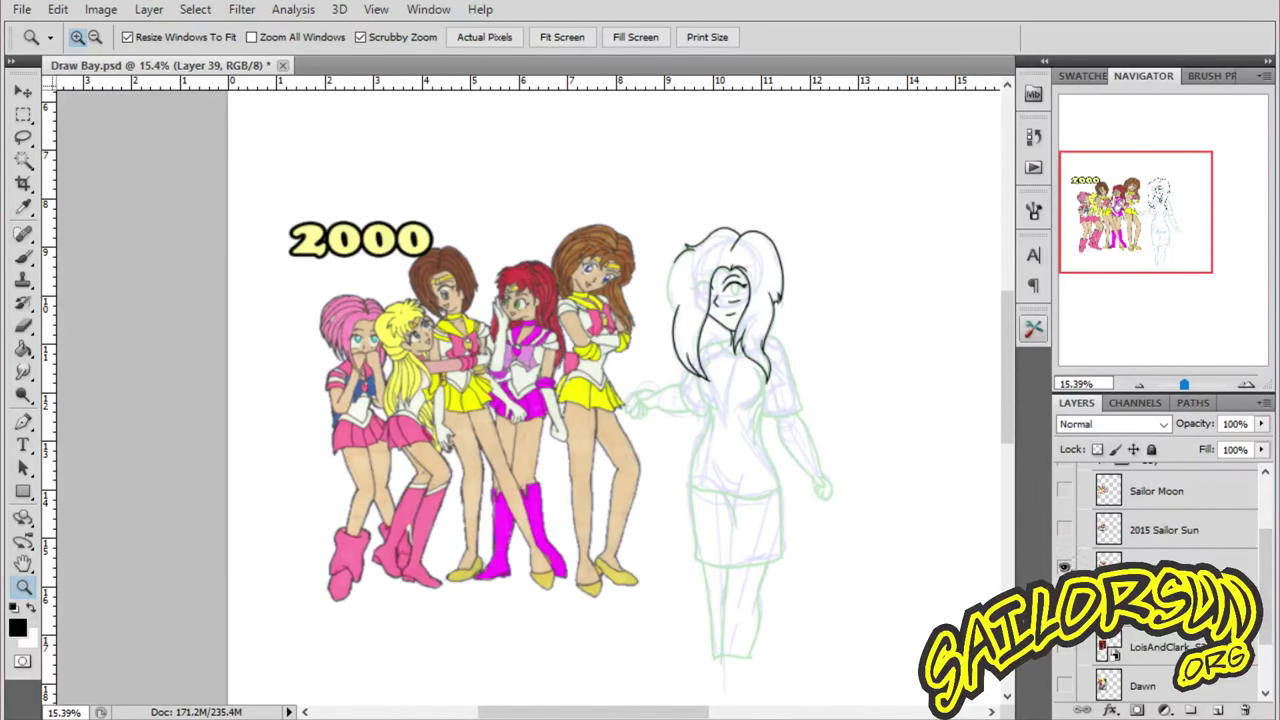
left_click_drag(440, 297, 527, 211)
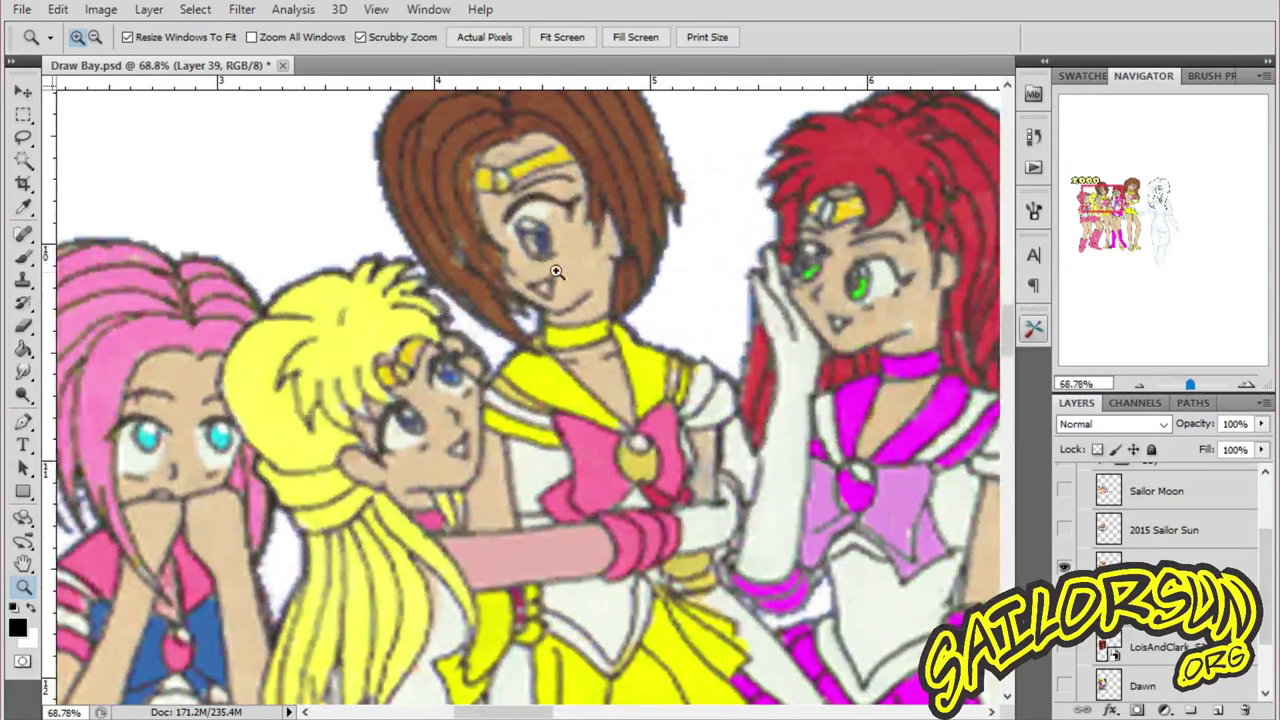
- Hide the 2000 character line-up layer and bring the inked character back into view
left_click(674, 236, "alt")
left_click(661, 617, "alt")
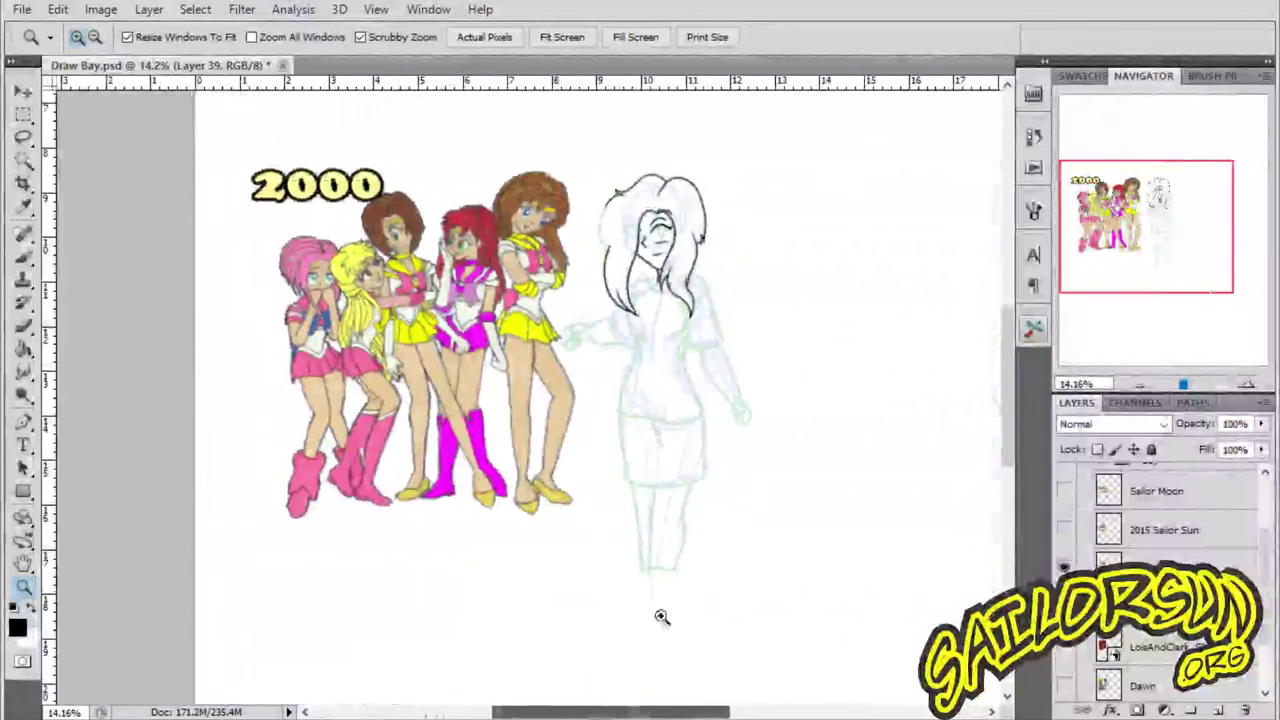
left_click_drag(633, 242, 700, 242)
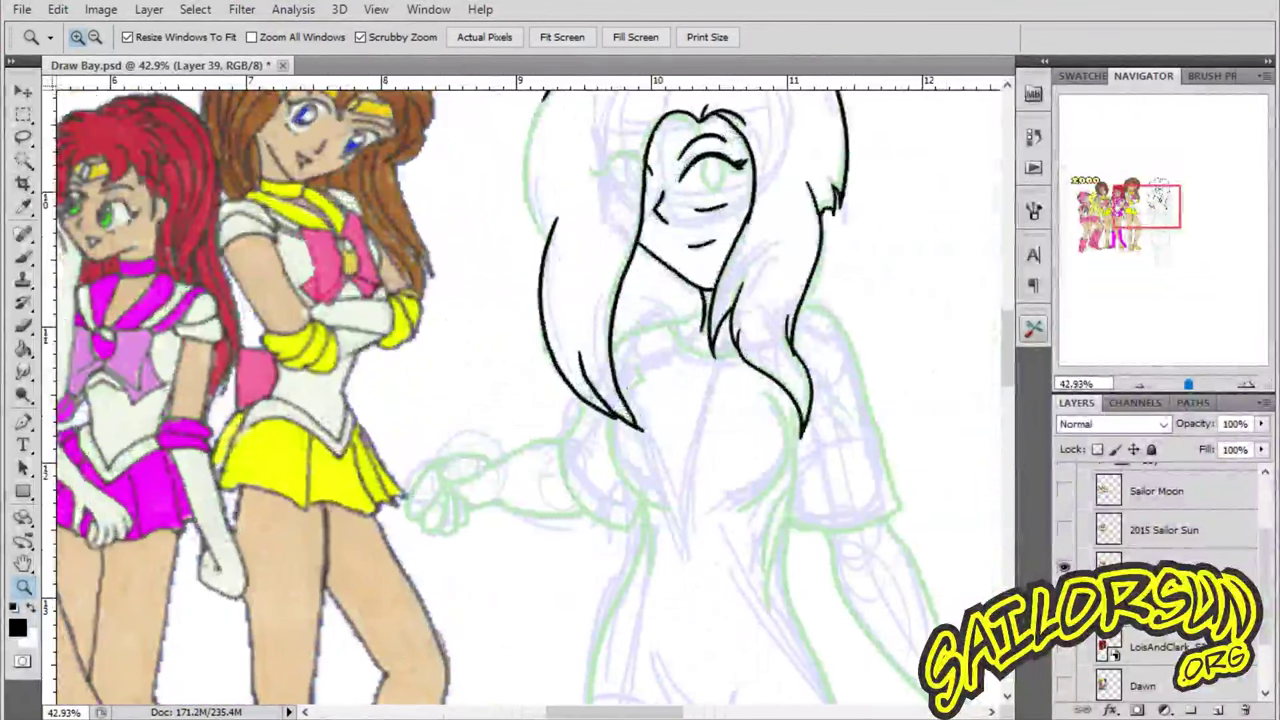
left_click(1063, 566)
scroll(1092, 560, "up", 5)
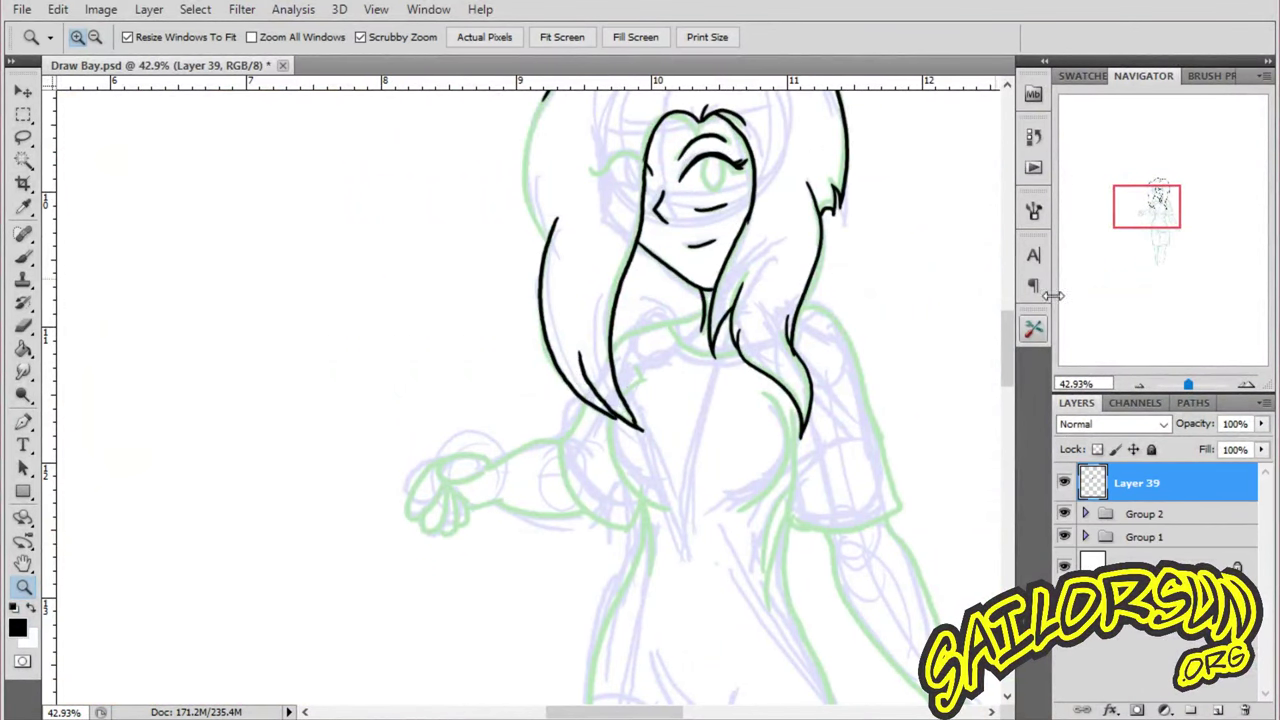
- Ink the left-hand hair's outer curve and the shoulder line from the neck to the lock, and undo the trial neckline stroke
scroll(886, 329, "up", 3)
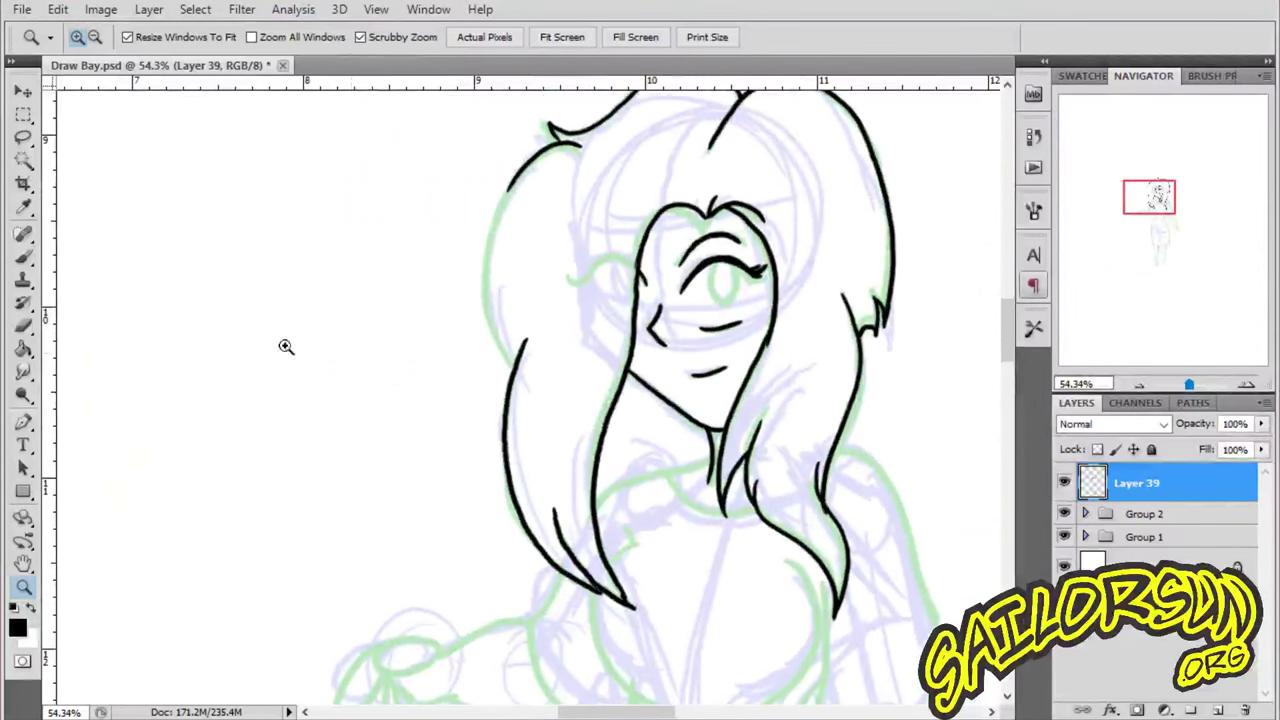
left_click(23, 256)
mouse_move(513, 180)
left_mouse_down()
mouse_move(491, 240)
mouse_move(494, 327)
left_mouse_up()
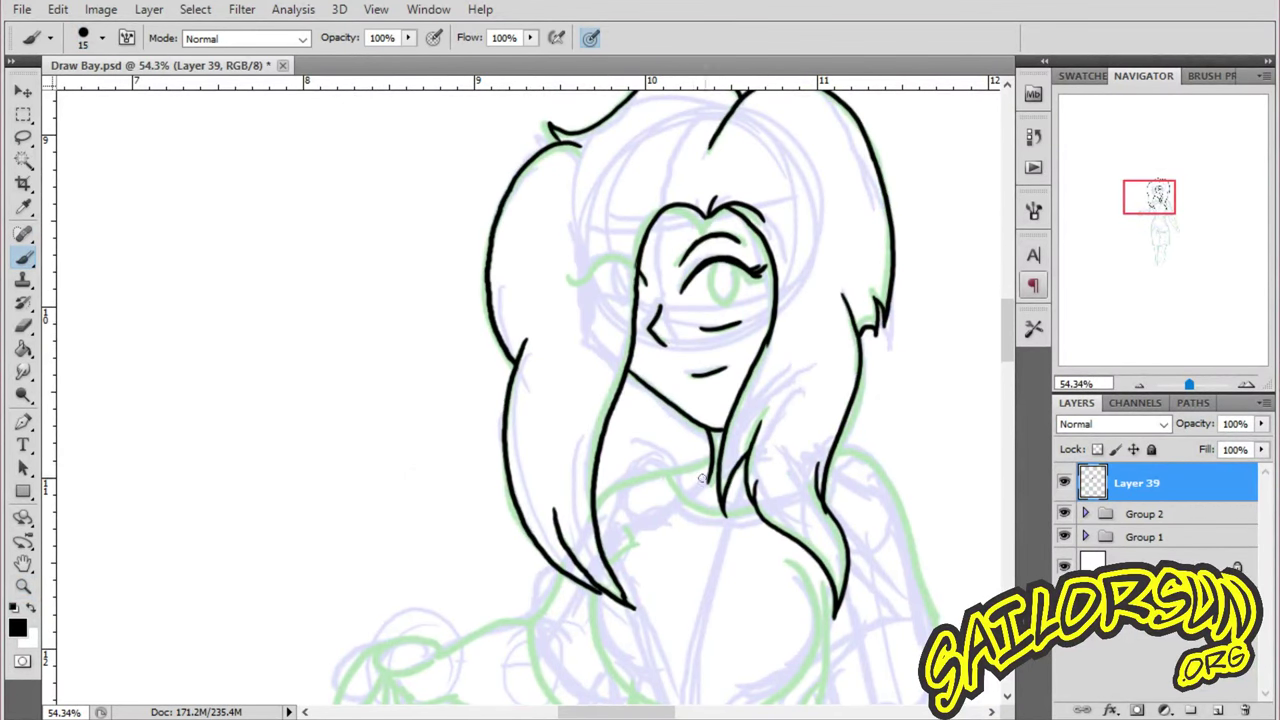
left_click_drag(709, 453, 644, 480)
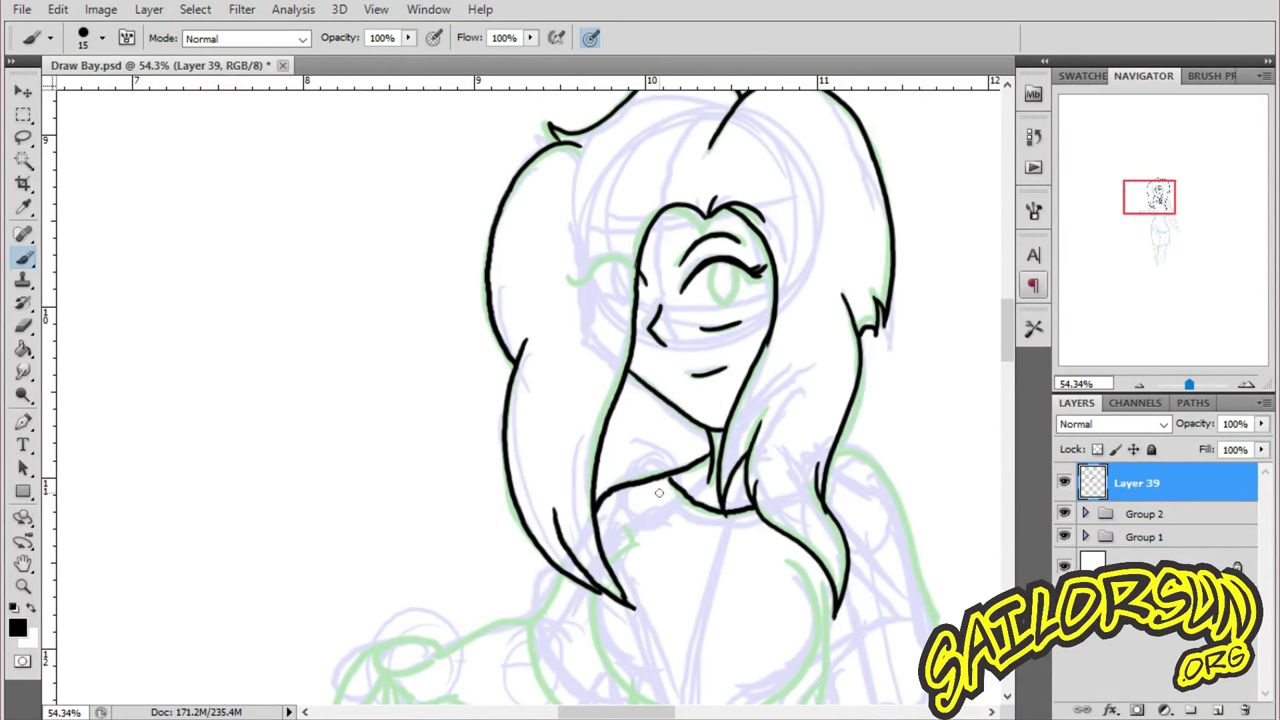
key("ctrl+z")
- Ink the shirt's curved neckline from the shoulder line to the right-hand lock, undoing the overlong stroke and redrawing it
left_click(35, 588)
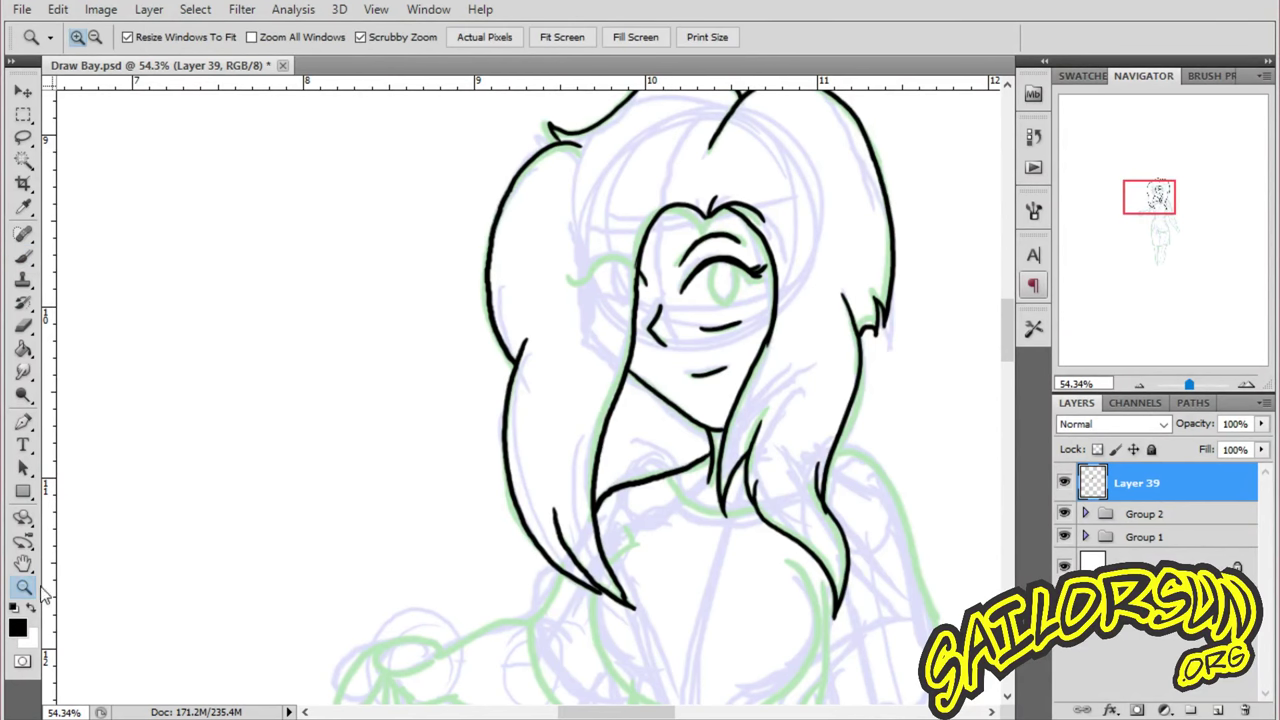
left_click_drag(705, 490, 962, 477)
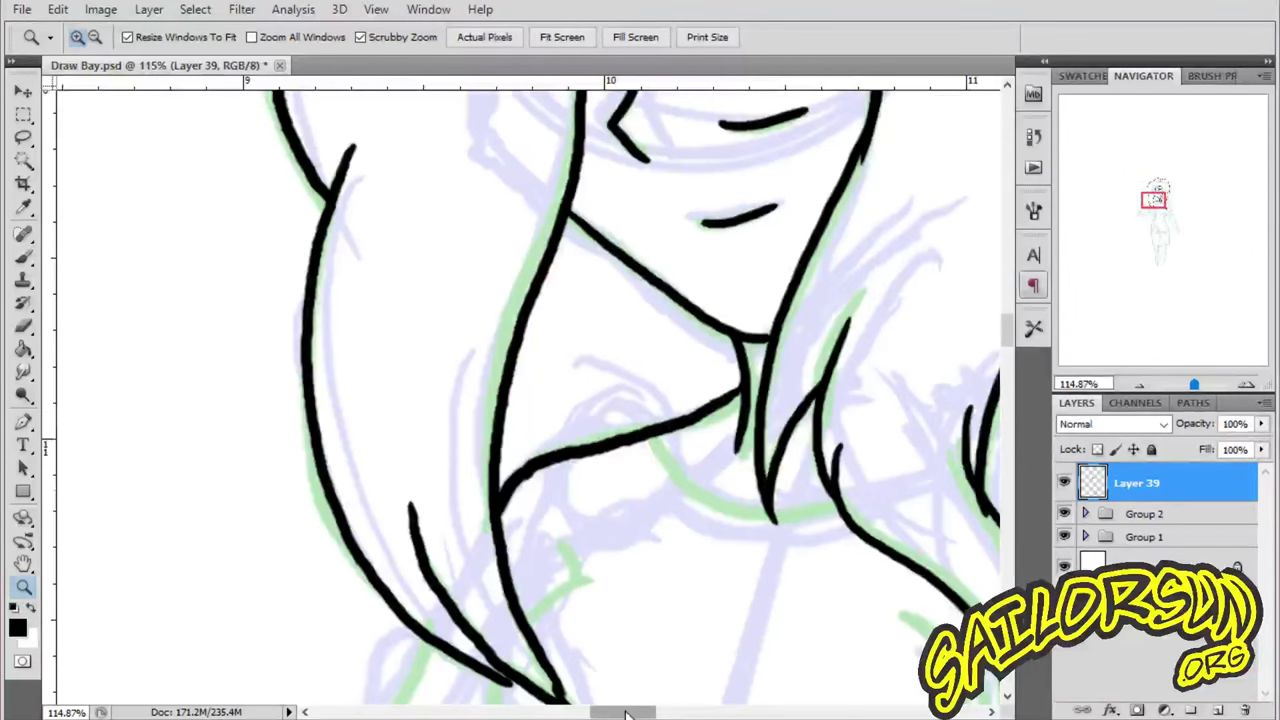
scroll(893, 446, "right", 3)
scroll(800, 448, "down", 5)
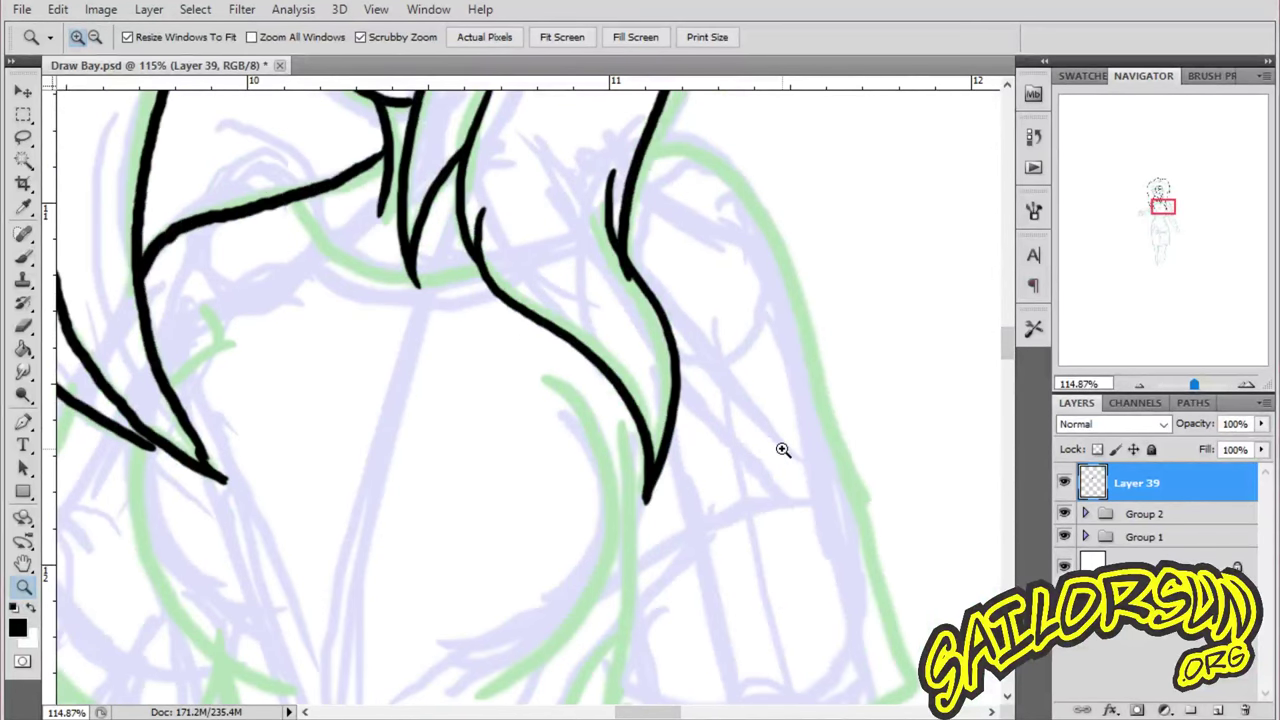
left_click(24, 258)
mouse_move(287, 200)
left_mouse_down()
mouse_move(356, 273)
mouse_move(416, 299)
mouse_move(522, 290)
left_mouse_up()
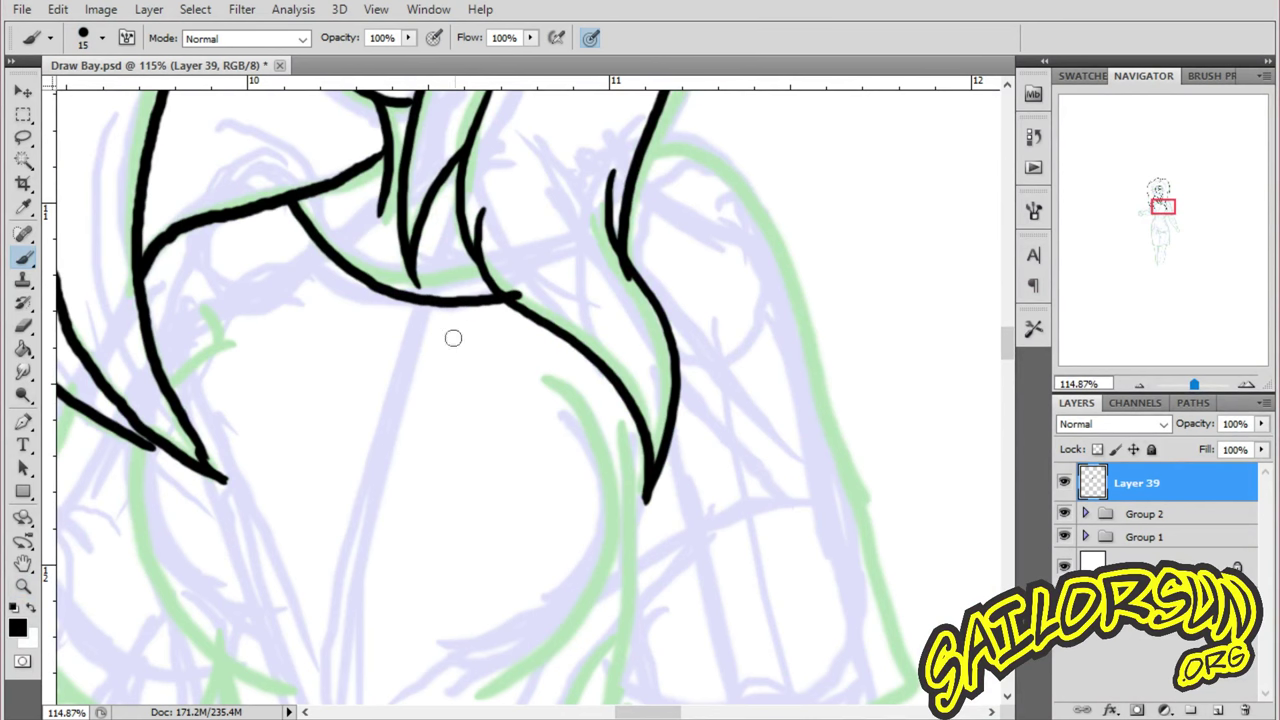
key("ctrl+z")
mouse_move(298, 200)
left_mouse_down()
mouse_move(316, 234)
mouse_move(415, 290)
mouse_move(488, 277)
left_mouse_up()
- Ink the right-hand shoulder and sleeve with its outer edge, curved hem and inner edge
mouse_move(638, 150)
left_mouse_down()
mouse_move(705, 165)
mouse_move(815, 333)
mouse_move(927, 628)
left_mouse_up()
scroll(1011, 353, "down", 3)
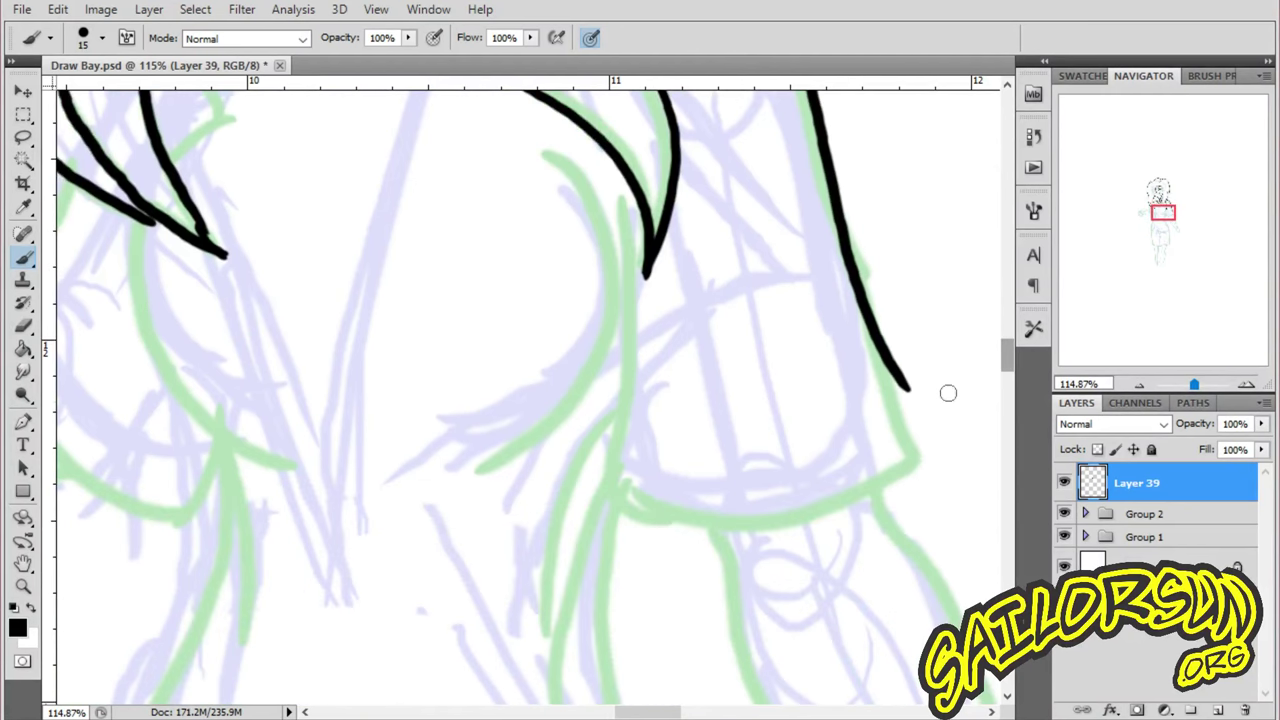
mouse_move(893, 368)
left_mouse_down()
mouse_move(922, 453)
mouse_move(838, 511)
mouse_move(712, 527)
mouse_move(634, 494)
left_mouse_up()
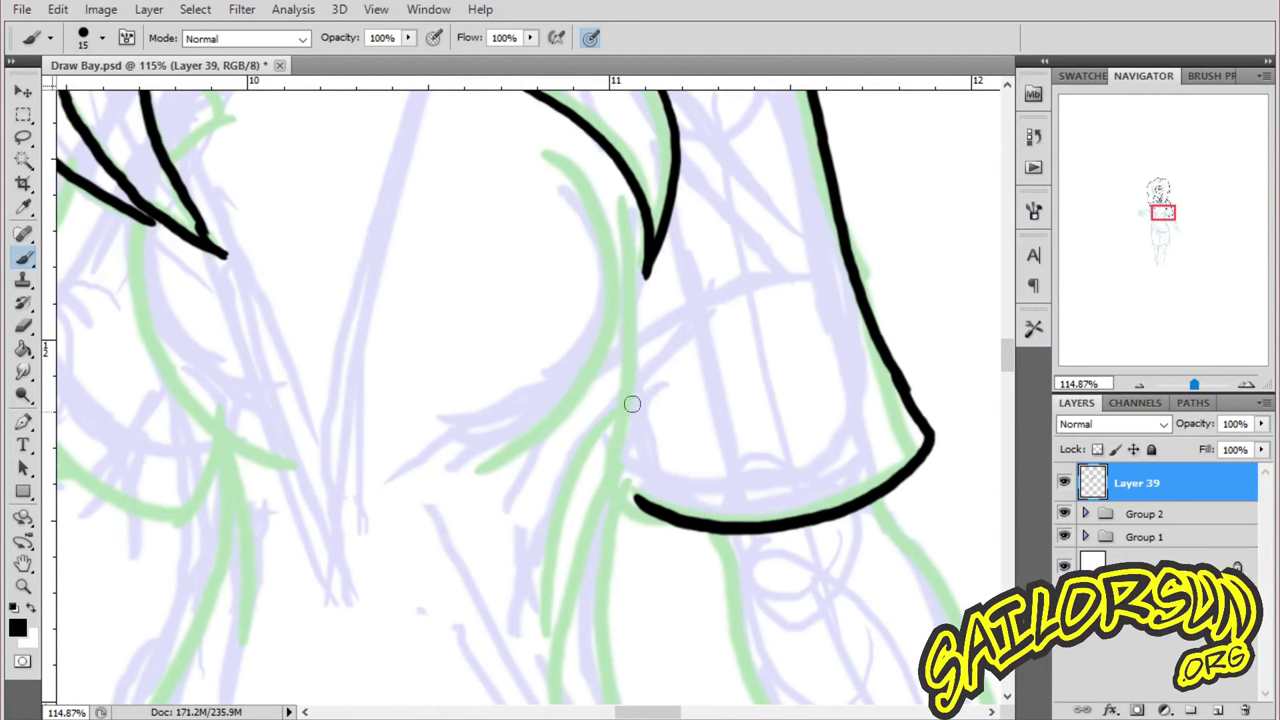
mouse_move(620, 180)
left_mouse_down()
mouse_move(609, 486)
mouse_move(650, 516)
left_mouse_up()
- Ink the small shirt crease beside the left-hand lock and the curved contours on both sides of the chest
left_click_drag(630, 711, 605, 711)
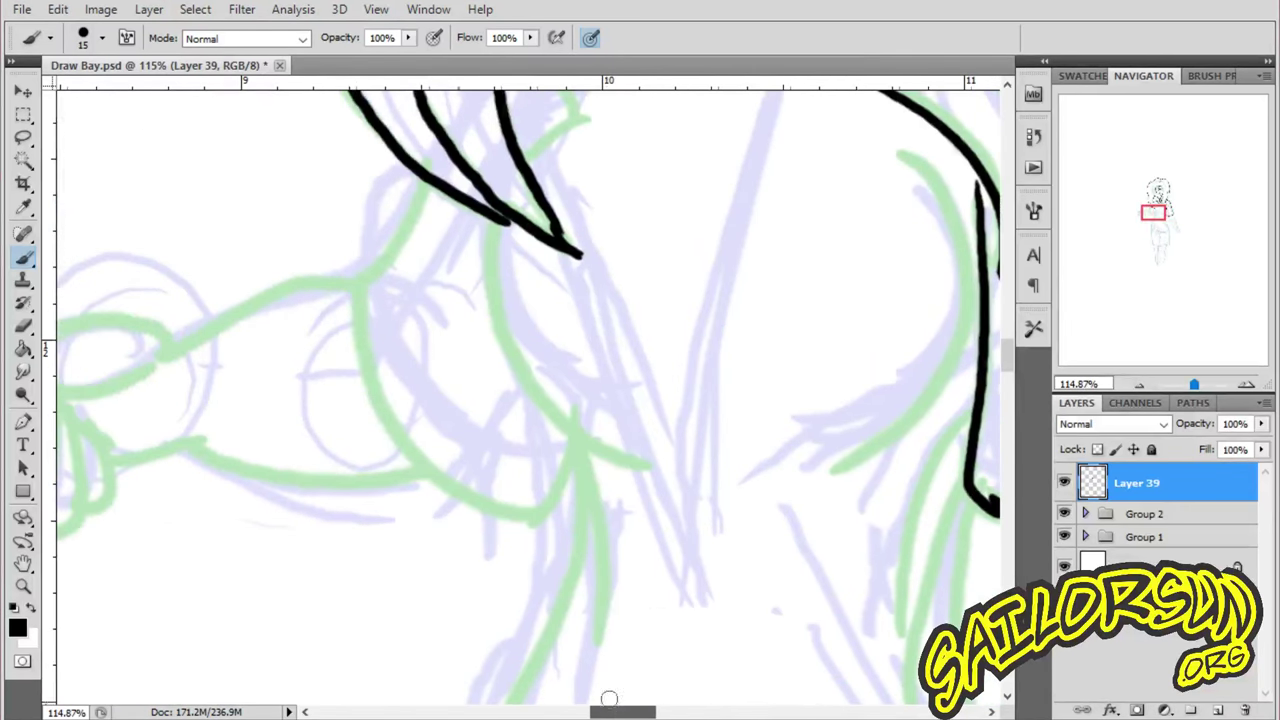
left_click_drag(1006, 358, 1006, 345)
mouse_move(527, 278)
left_mouse_down()
mouse_move(605, 229)
mouse_move(572, 234)
left_mouse_up()
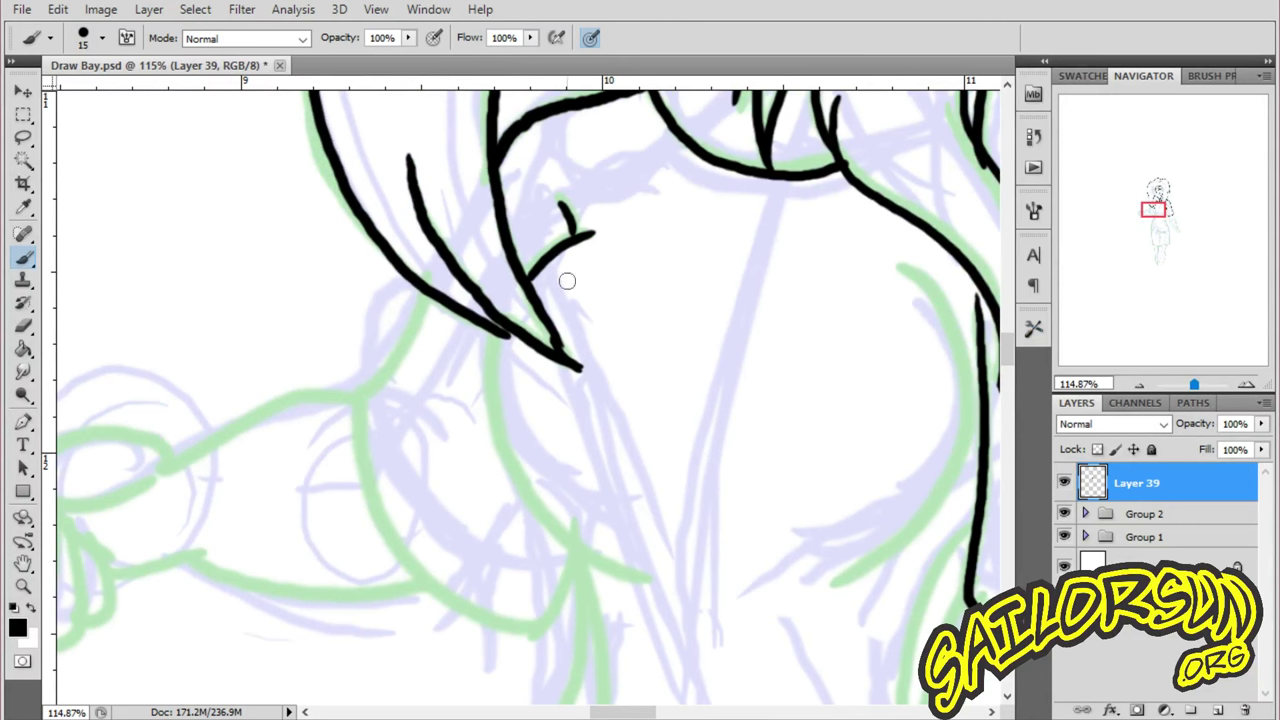
mouse_move(500, 335)
left_mouse_down()
mouse_move(530, 515)
mouse_move(660, 602)
left_mouse_up()
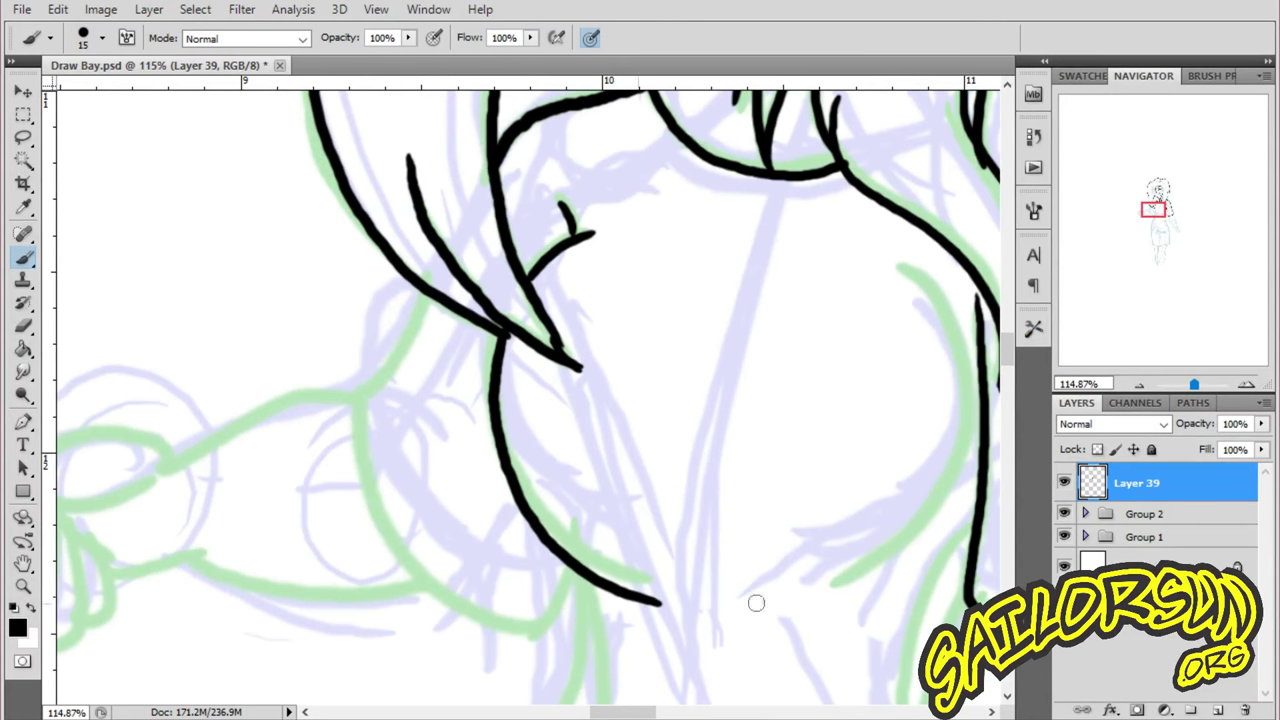
mouse_move(914, 266)
left_mouse_down()
mouse_move(956, 324)
mouse_move(981, 444)
mouse_move(887, 584)
mouse_move(850, 605)
left_mouse_up()
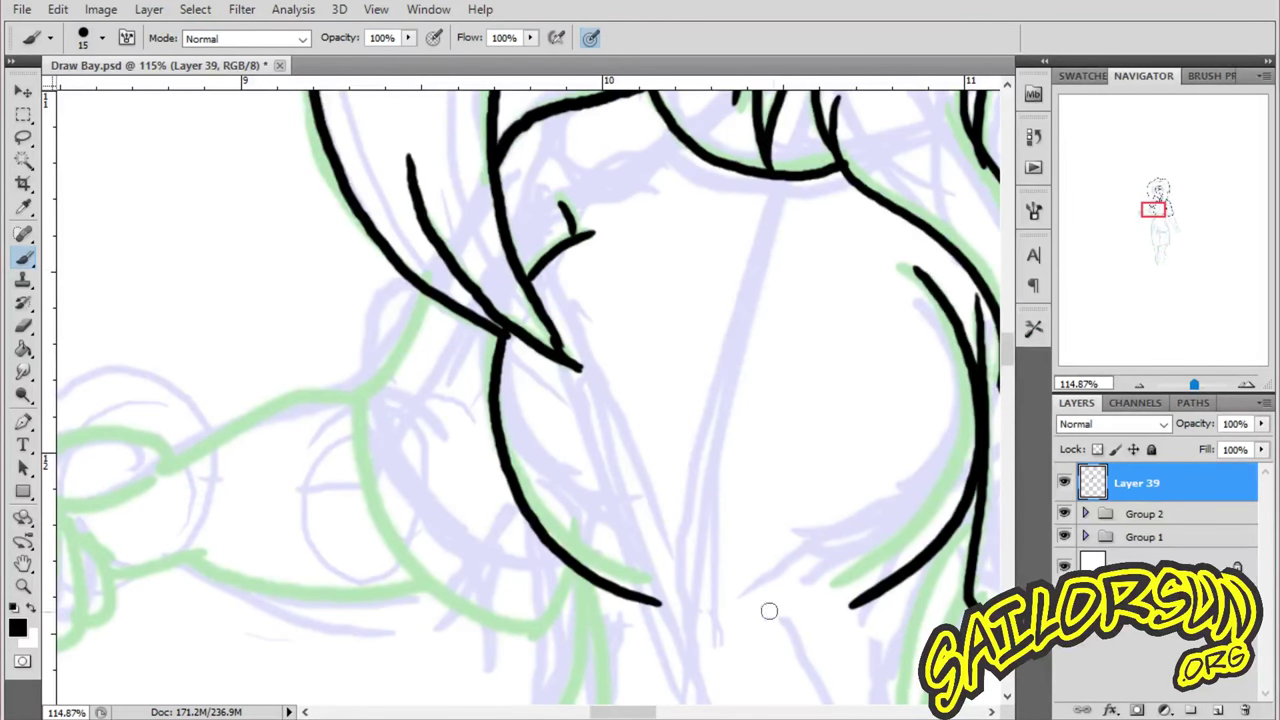
- Ink the left-hand sleeve outline and the outstretched forearm with its thumb and fingers
mouse_move(426, 290)
left_mouse_down()
mouse_move(363, 382)
mouse_move(370, 470)
mouse_move(403, 554)
mouse_move(481, 625)
mouse_move(536, 633)
left_mouse_up()
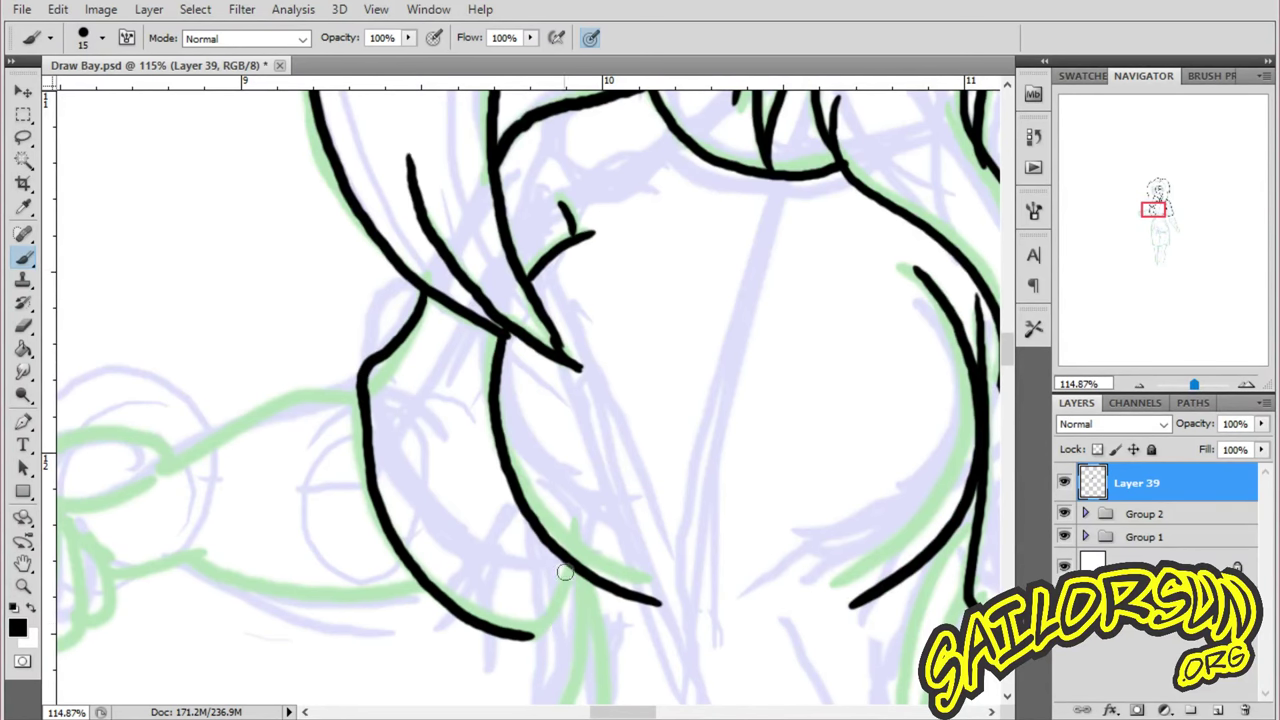
mouse_move(568, 568)
left_mouse_down()
mouse_move(543, 628)
mouse_move(520, 632)
left_mouse_up()
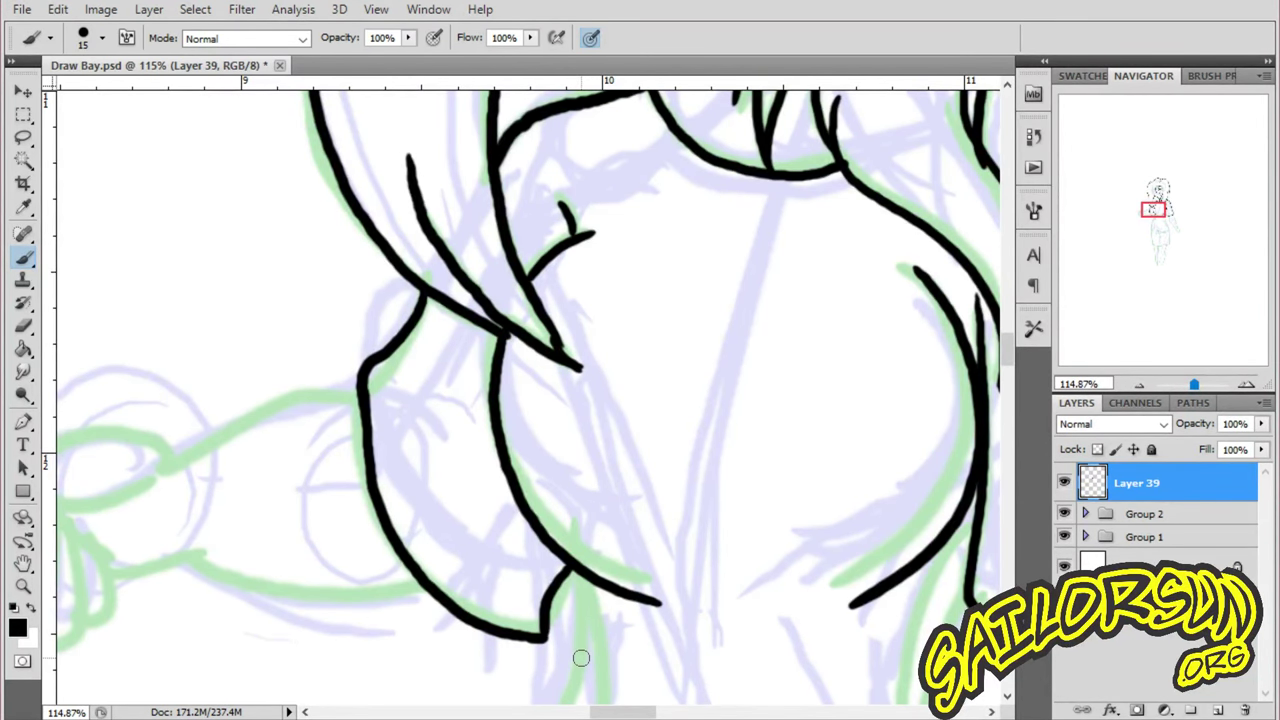
left_click_drag(622, 712, 605, 712)
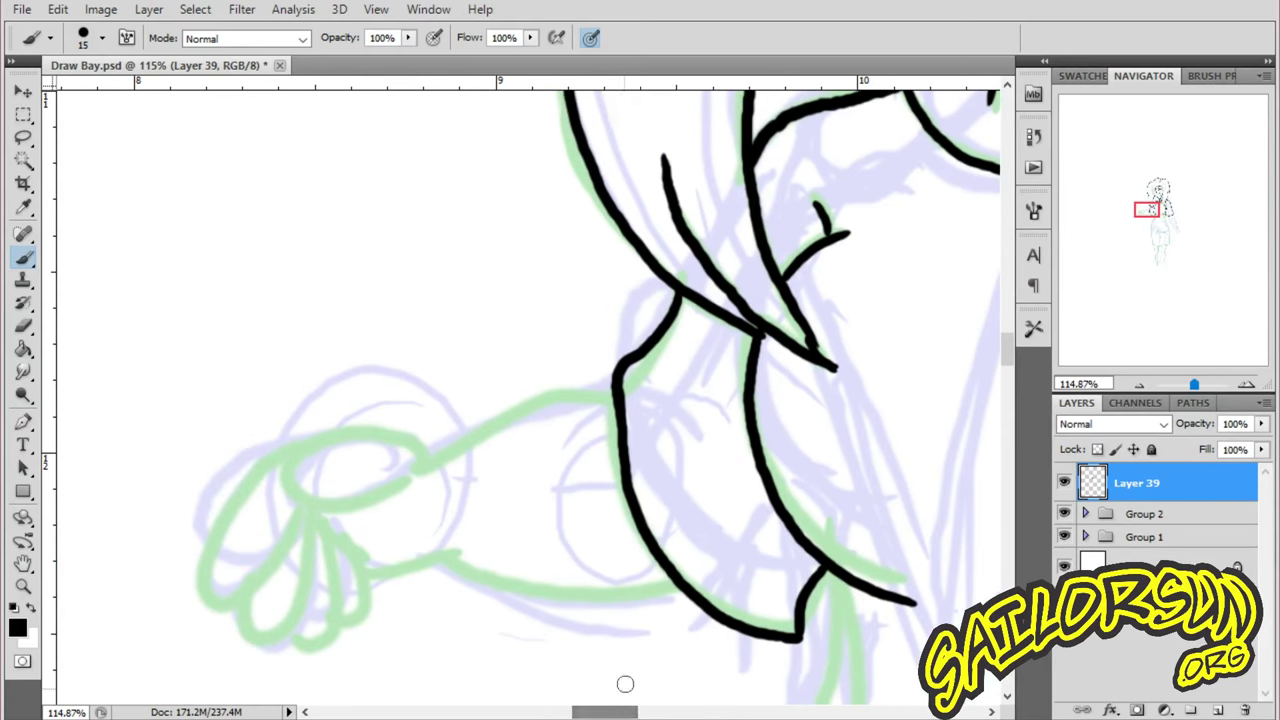
mouse_move(614, 396)
left_mouse_down()
mouse_move(546, 403)
mouse_move(416, 468)
mouse_move(283, 463)
mouse_move(362, 497)
left_mouse_up()
mouse_move(282, 472)
left_mouse_down()
mouse_move(230, 534)
mouse_move(232, 613)
mouse_move(305, 529)
mouse_move(313, 570)
mouse_move(265, 638)
mouse_move(297, 578)
mouse_move(332, 612)
mouse_move(306, 645)
left_mouse_up()
mouse_move(358, 556)
left_mouse_down()
mouse_move(350, 645)
mouse_move(334, 640)
left_mouse_up()
mouse_move(341, 531)
left_mouse_down()
mouse_move(393, 573)
mouse_move(446, 554)
left_mouse_up()
mouse_move(358, 568)
left_mouse_down()
mouse_move(469, 572)
mouse_move(584, 601)
mouse_move(682, 575)
left_mouse_up()
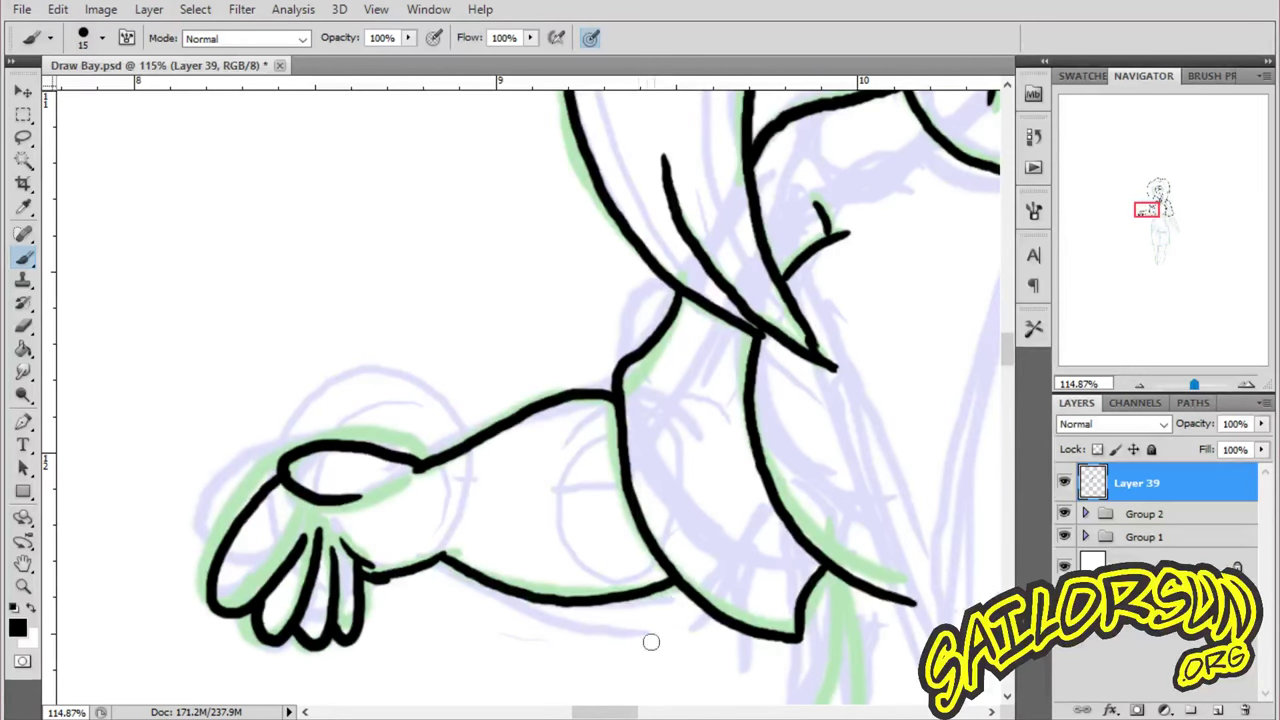
- Ink the two shirt fold lines below the chest and the torso's side contours from the sleeves down to the hips
left_click_drag(605, 712, 645, 712)
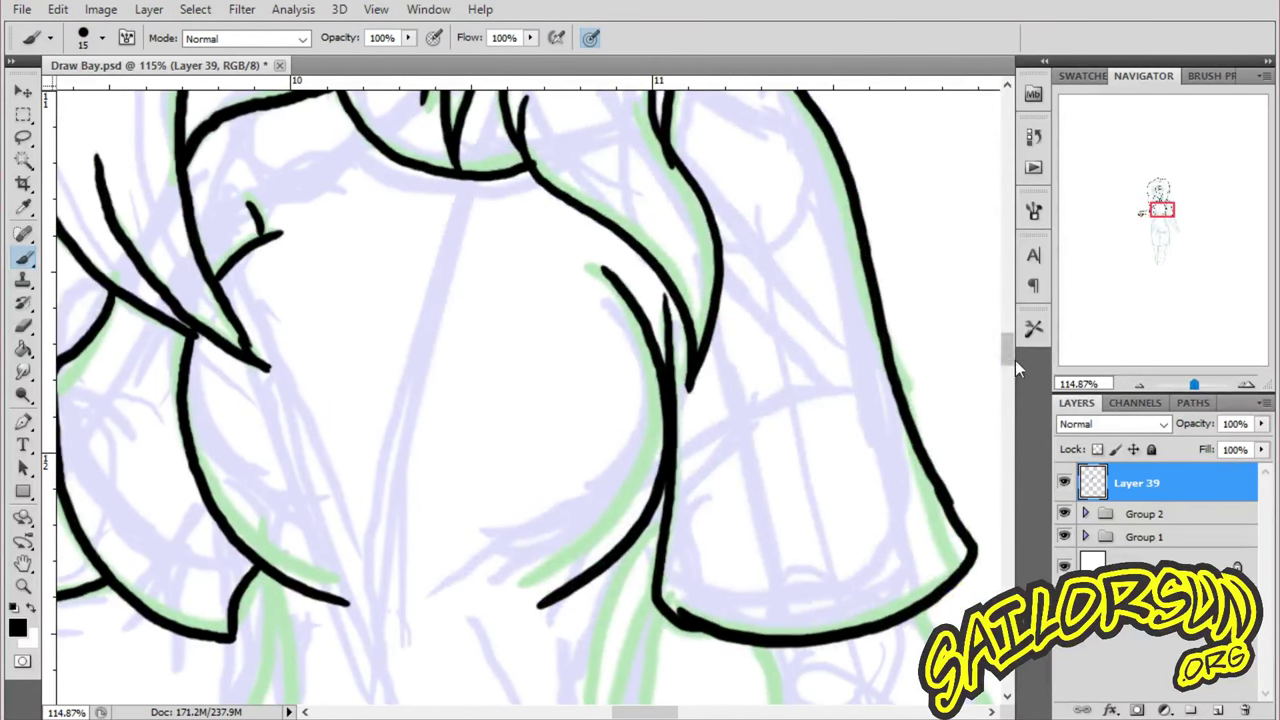
left_click_drag(1007, 345, 1007, 378)
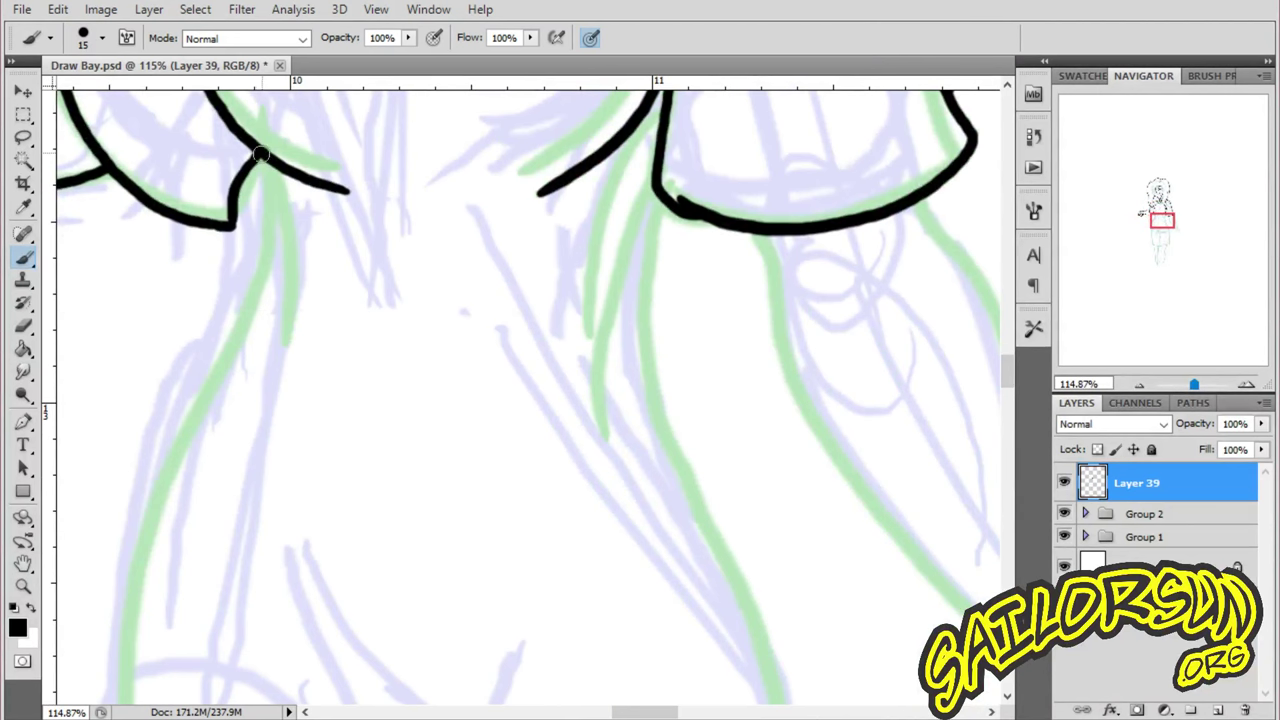
left_click_drag(260, 155, 289, 350)
mouse_move(655, 146)
left_mouse_down()
mouse_move(604, 238)
mouse_move(576, 392)
left_mouse_up()
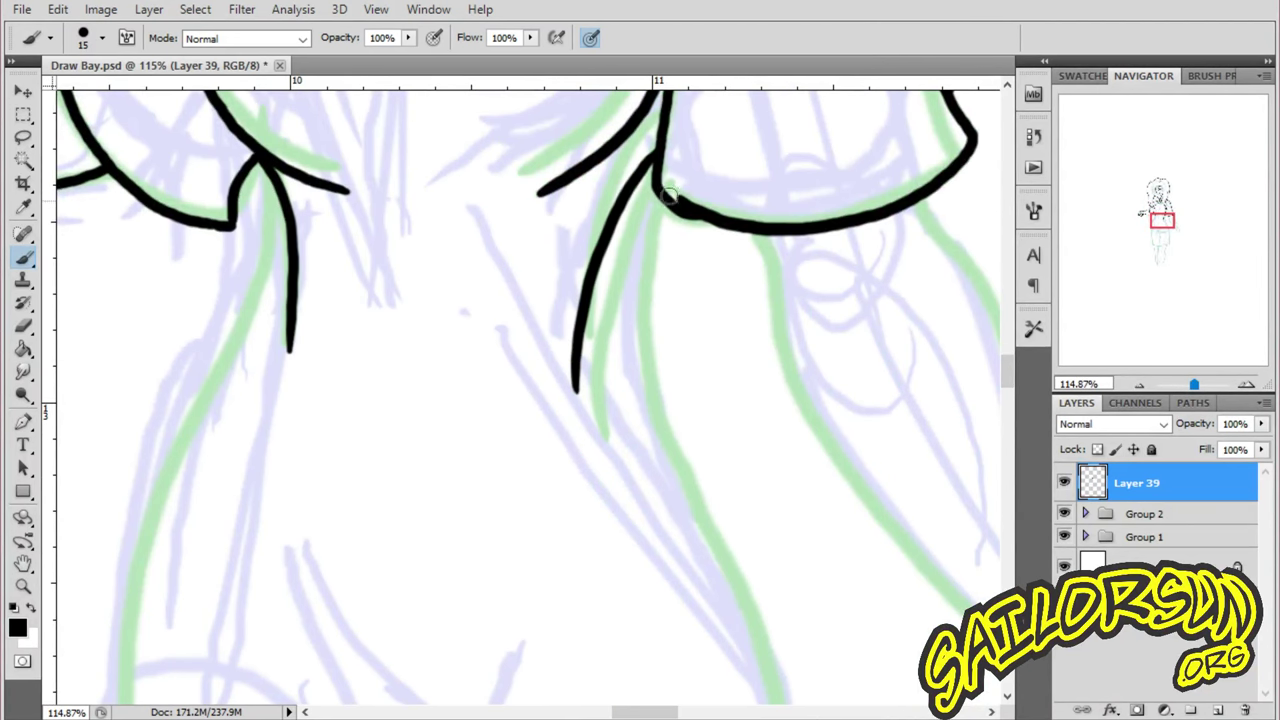
mouse_move(666, 190)
left_mouse_down()
mouse_move(650, 345)
mouse_move(780, 648)
left_mouse_up()
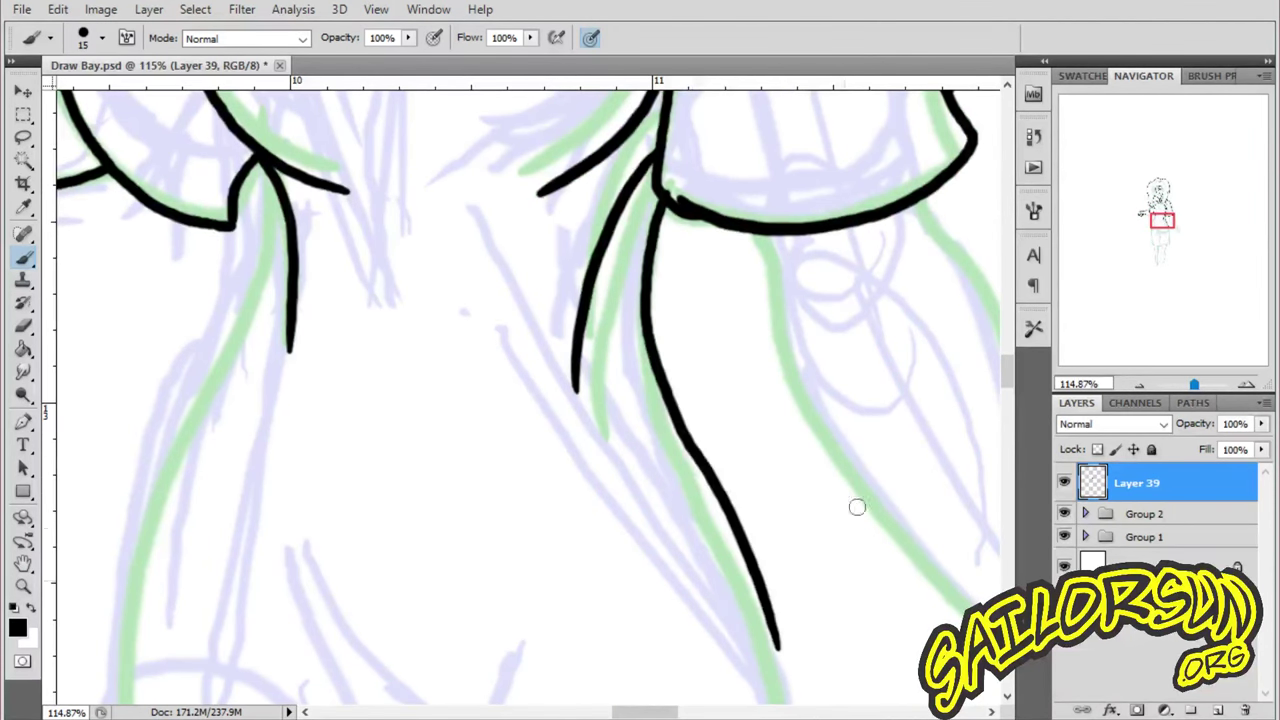
scroll(1003, 389, "down", 6)
scroll(1005, 391, "up", 5)
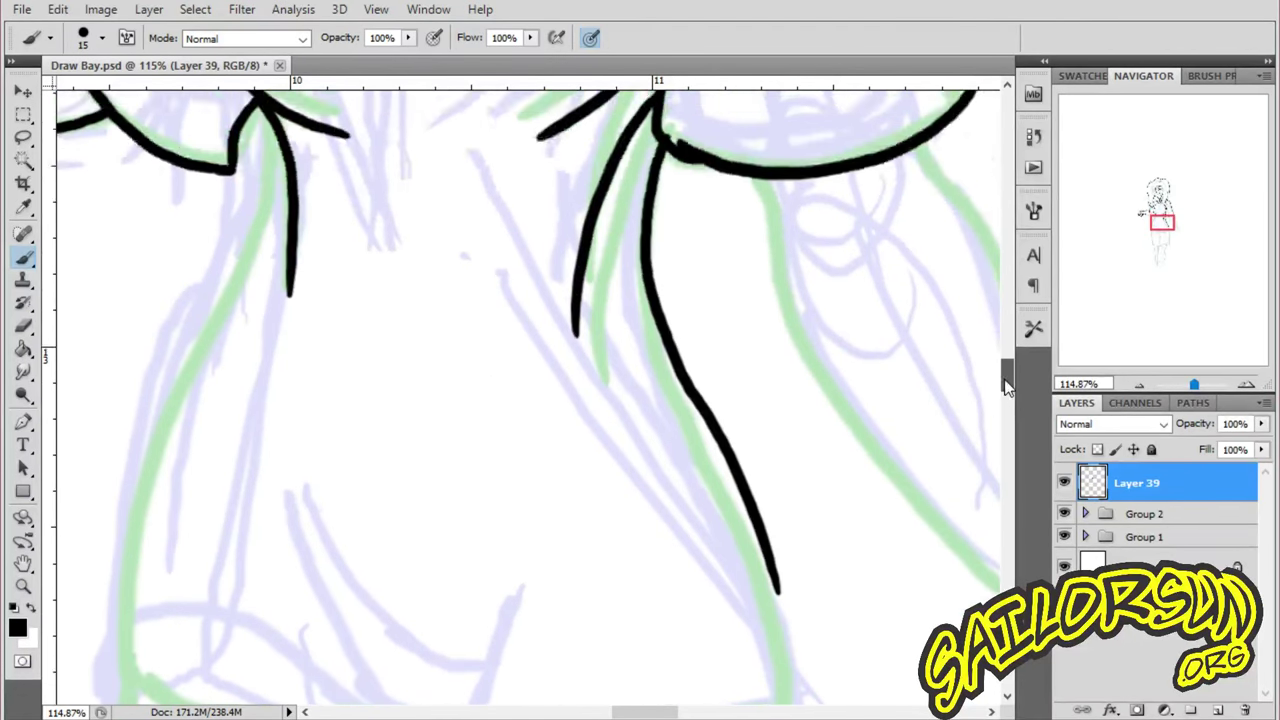
mouse_move(266, 94)
left_mouse_down()
mouse_move(150, 418)
mouse_move(119, 666)
left_mouse_up()
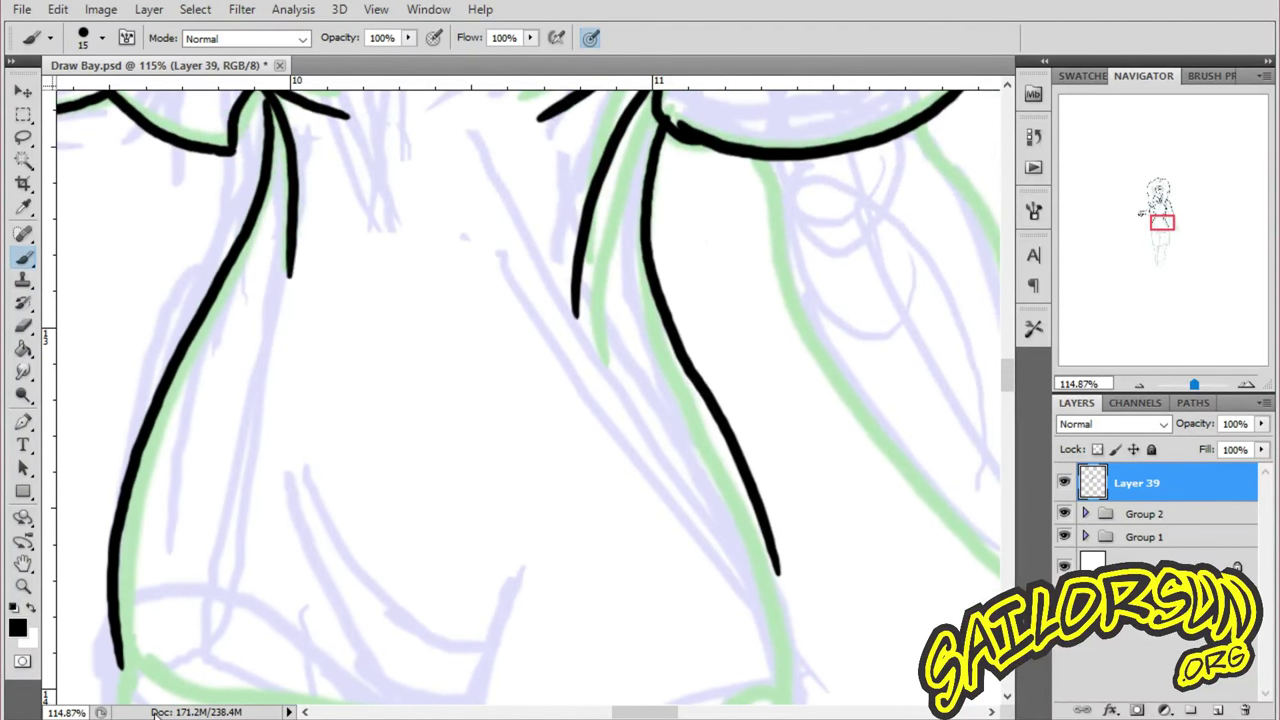
- Ink the shirt's wavy bottom hem across the hips and extend the right-hand side contour to meet it
scroll(1005, 386, "down", 4)
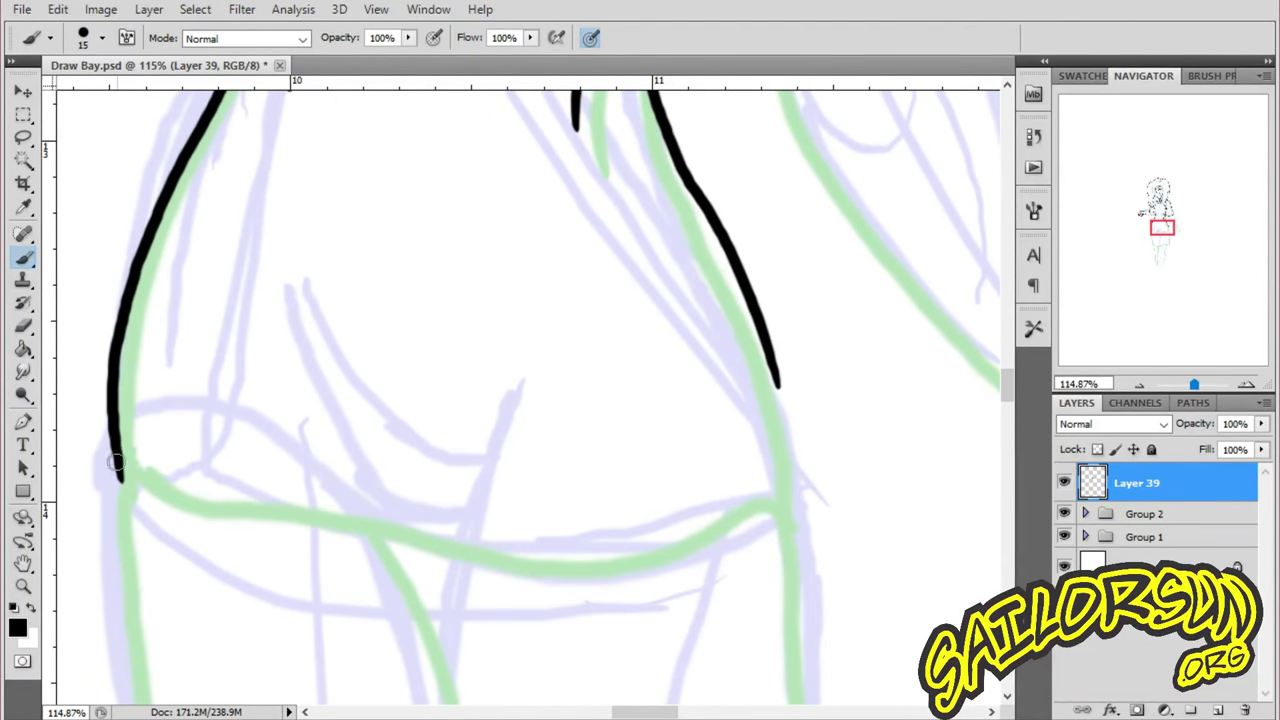
mouse_move(116, 464)
left_mouse_down()
mouse_move(290, 541)
mouse_move(600, 577)
mouse_move(802, 537)
left_mouse_up()
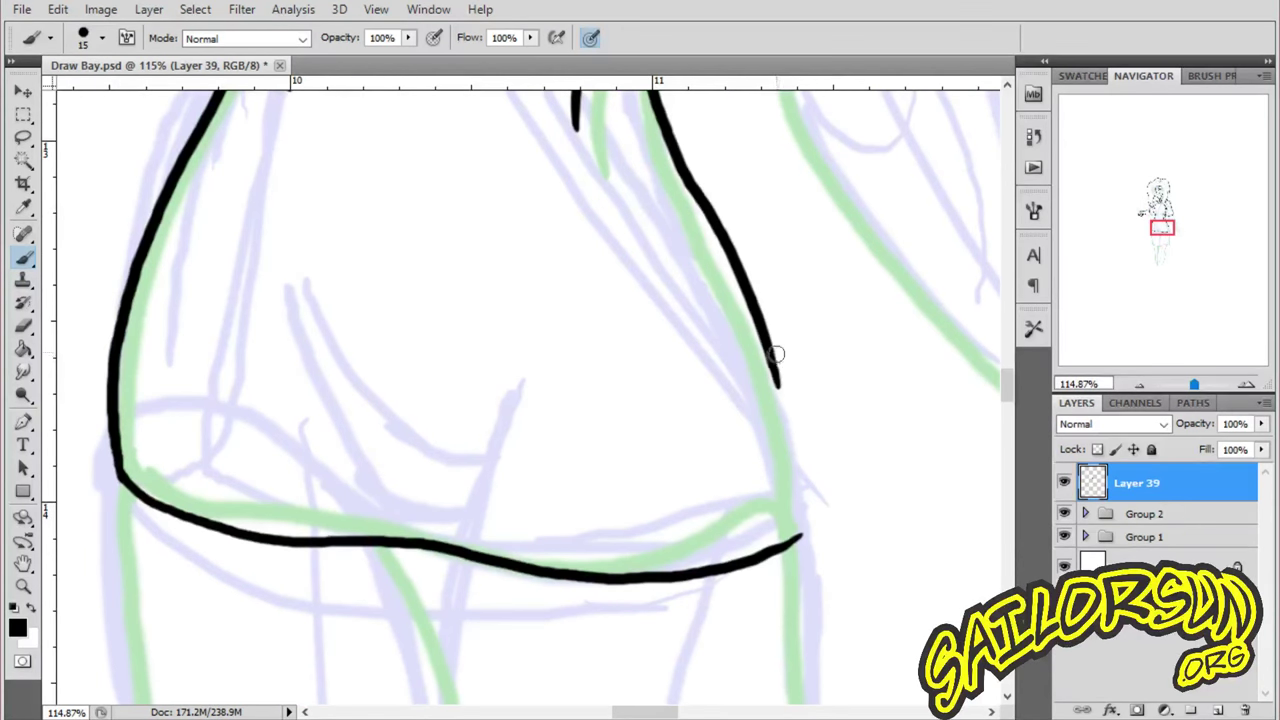
mouse_move(776, 353)
left_mouse_down()
mouse_move(803, 480)
mouse_move(800, 538)
mouse_move(759, 540)
left_mouse_up()
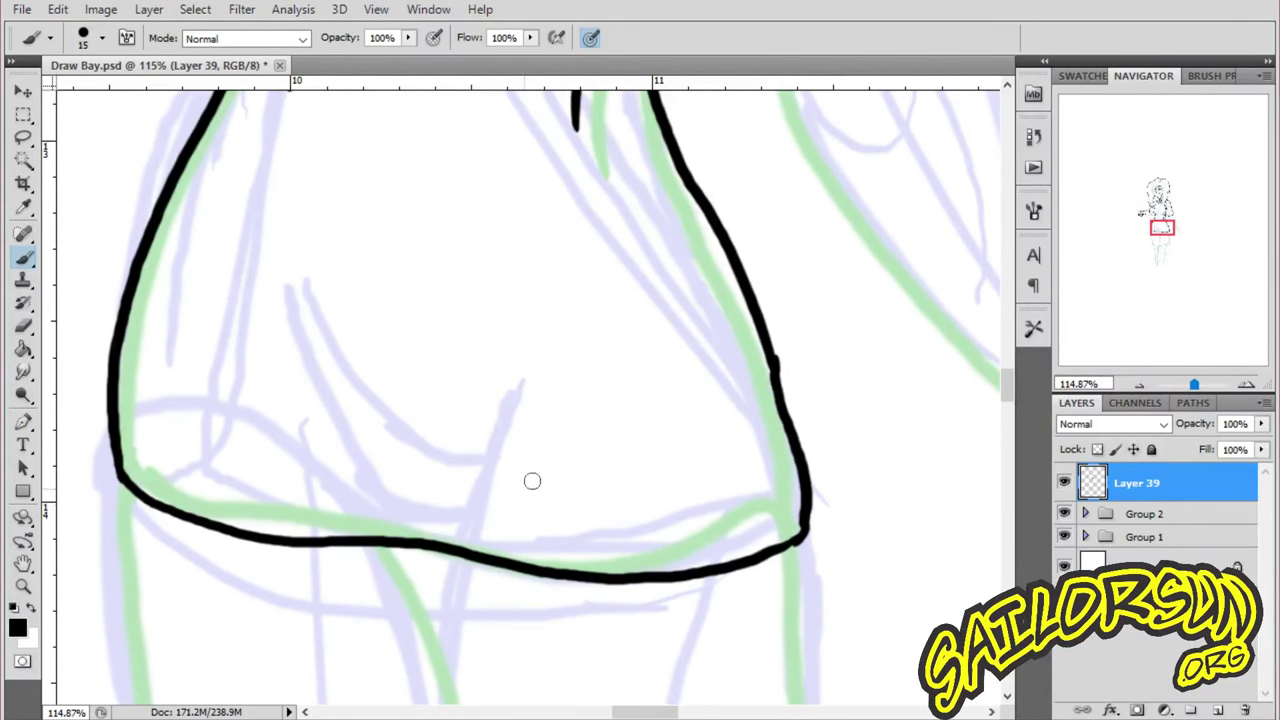
scroll(1015, 387, "down", 10)
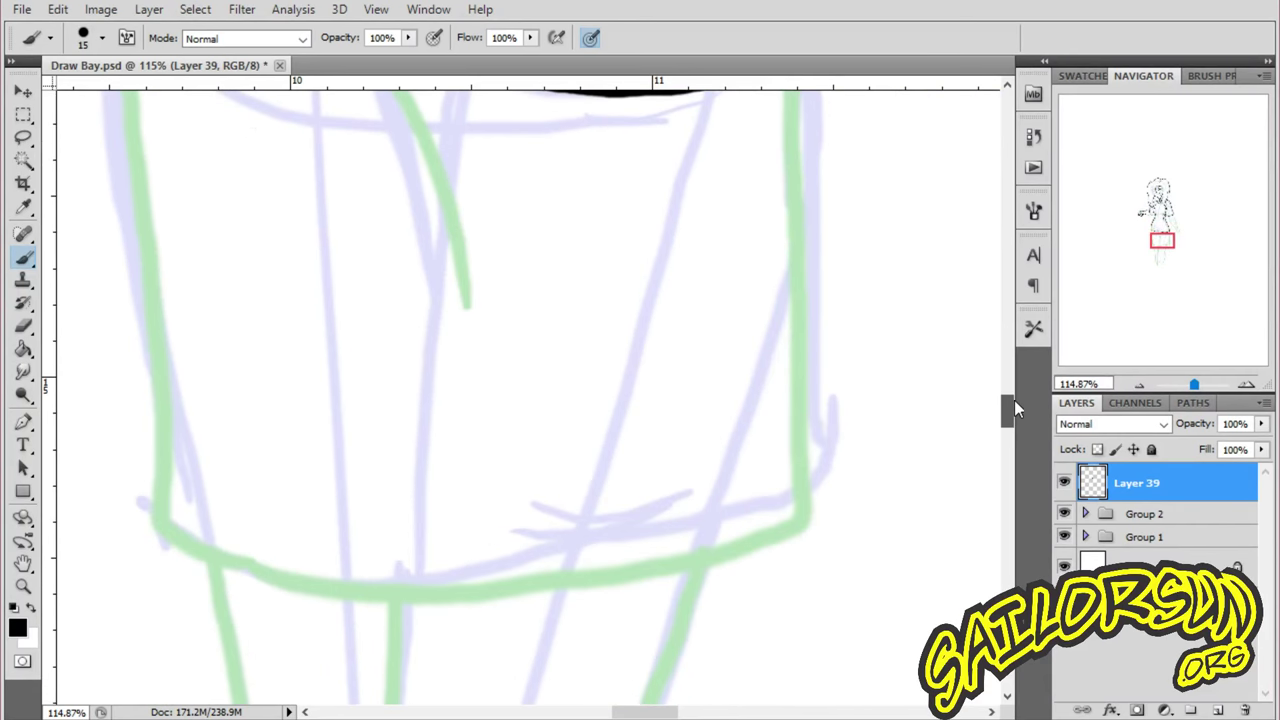
- Ink the skirt in black over the green sketch, tracing both sides, the hem and the fold line below the shirt
scroll(996, 378, "up", 4)
left_click(24, 588)
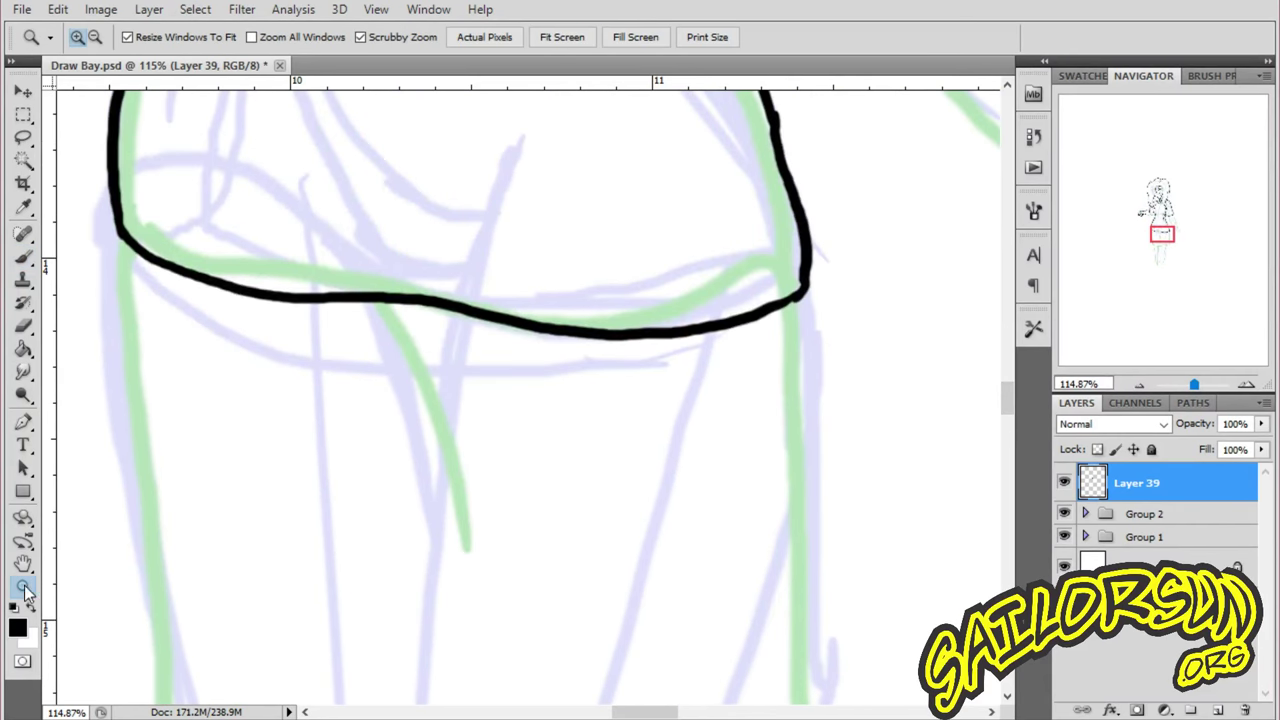
scroll(700, 465, "down", 2)
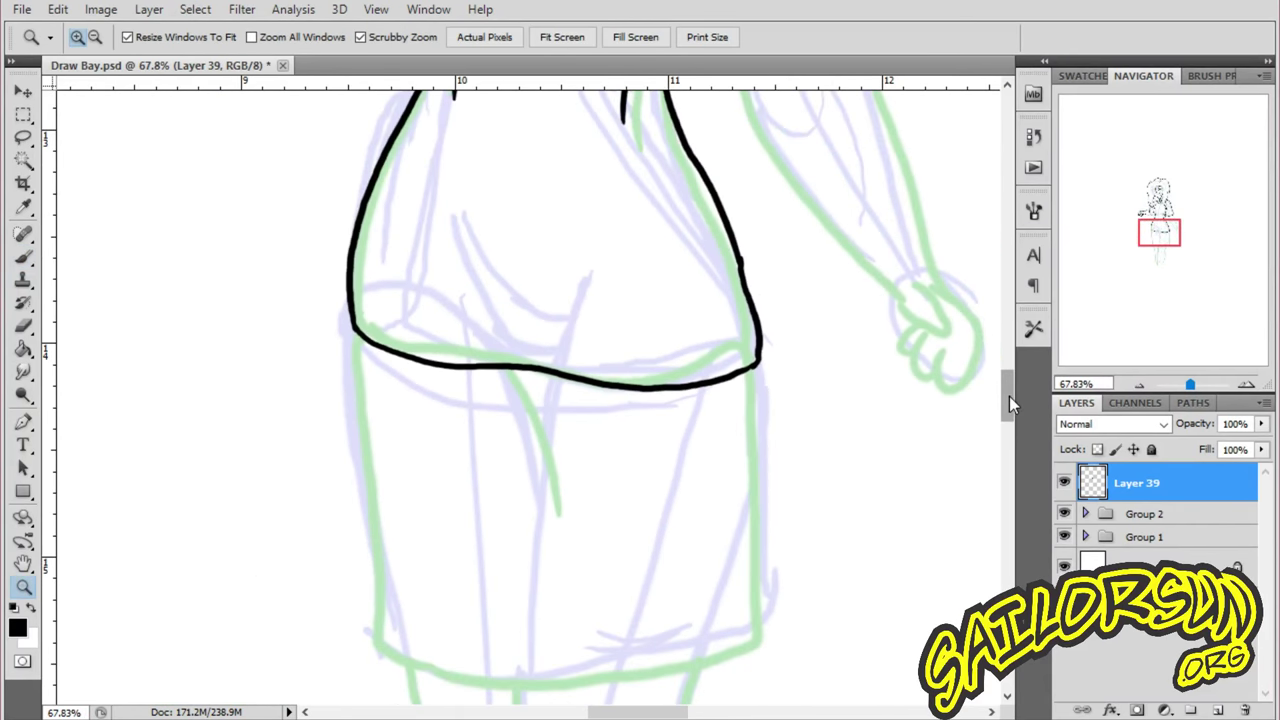
scroll(1009, 396, "down", 3)
scroll(779, 379, "up", 1)
scroll(1008, 394, "up", 2)
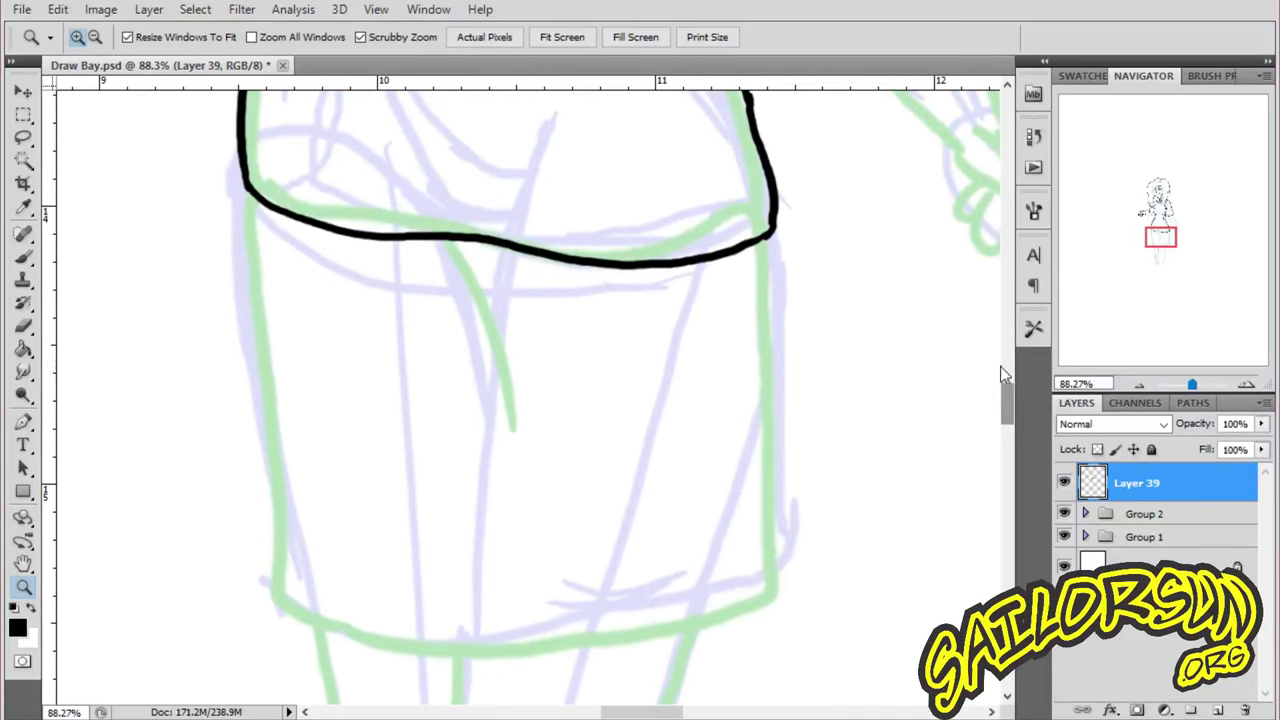
left_click(24, 258)
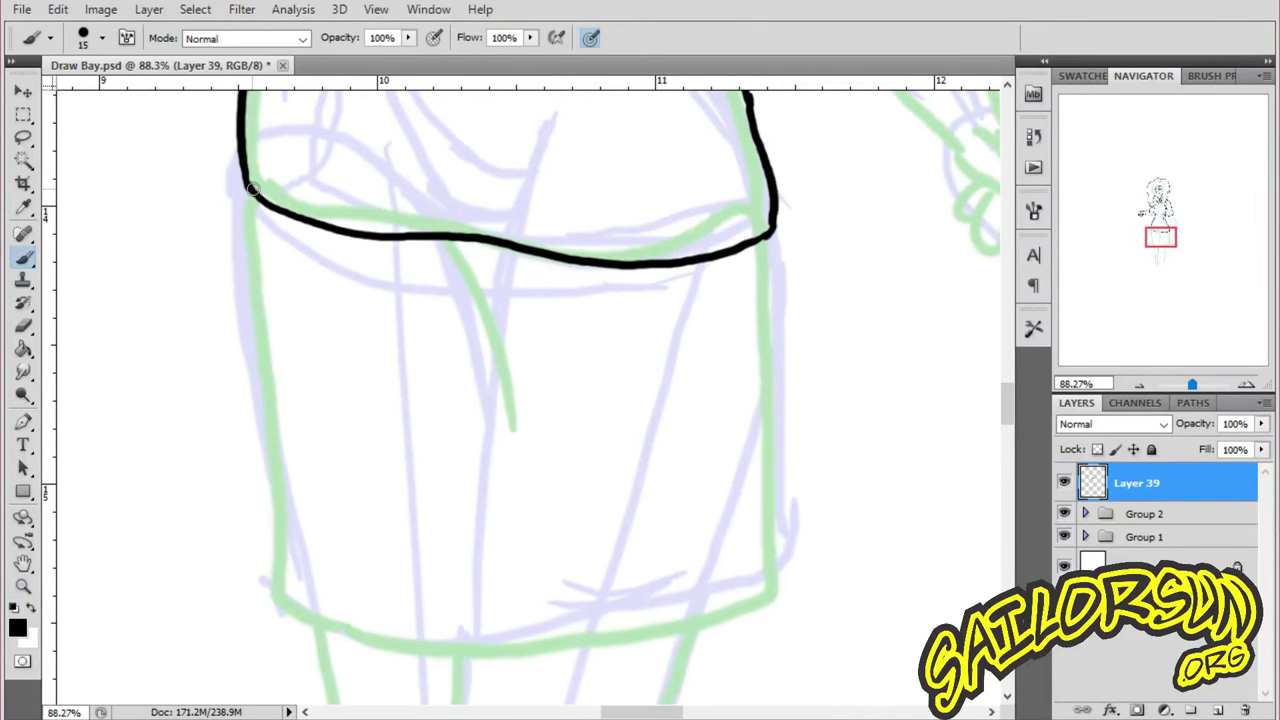
mouse_move(252, 188)
left_mouse_down()
mouse_move(288, 466)
mouse_move(280, 596)
mouse_move(351, 636)
mouse_move(471, 651)
mouse_move(740, 631)
left_mouse_up()
mouse_move(772, 234)
left_mouse_down()
mouse_move(757, 374)
mouse_move(760, 606)
mouse_move(726, 636)
left_mouse_up()
left_click_drag(1010, 408, 1009, 395)
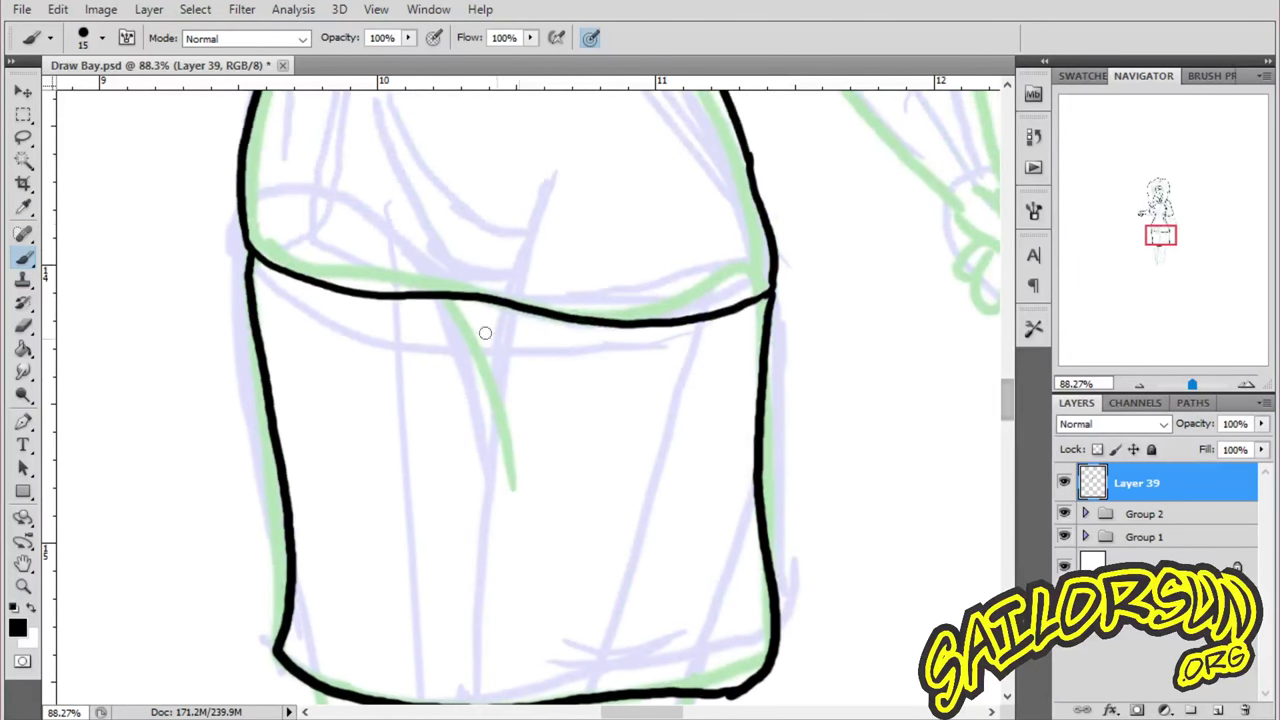
left_click_drag(450, 296, 510, 482)
- Ink the legs below the skirt hem, tracing the outer contours and the dividing line between them
left_click_drag(1005, 380, 1006, 432)
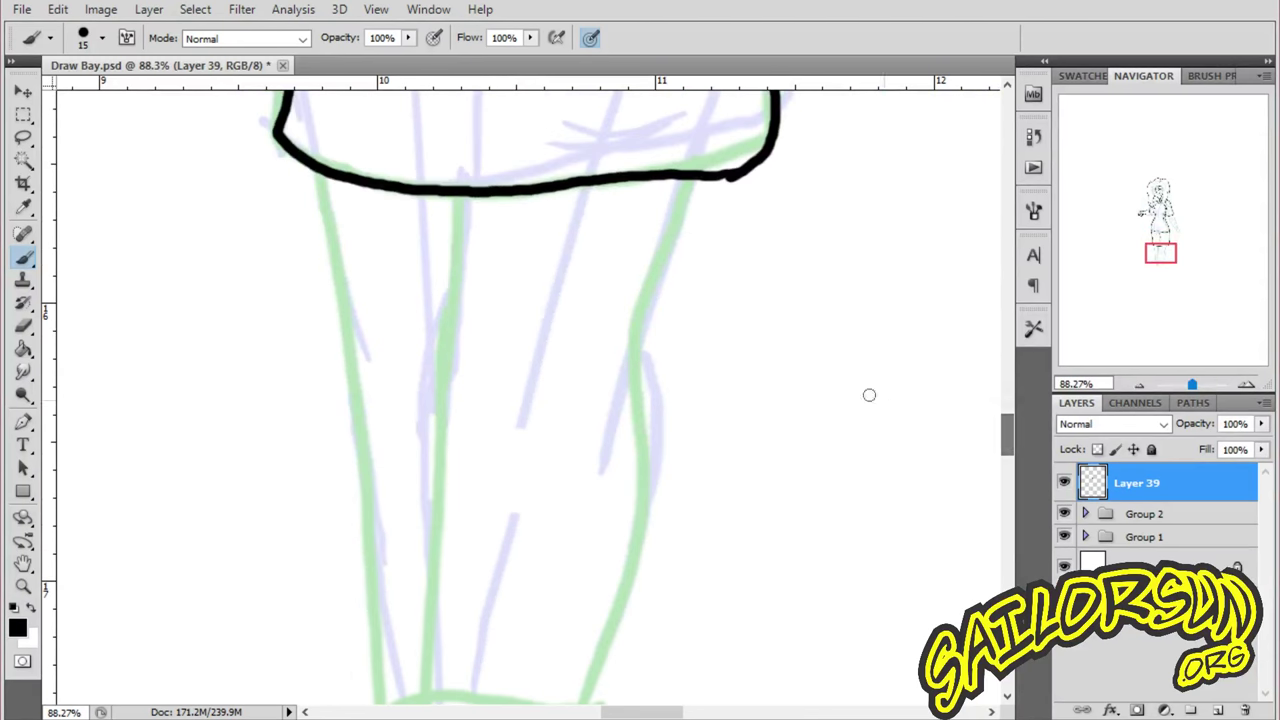
left_click_drag(695, 176, 593, 672)
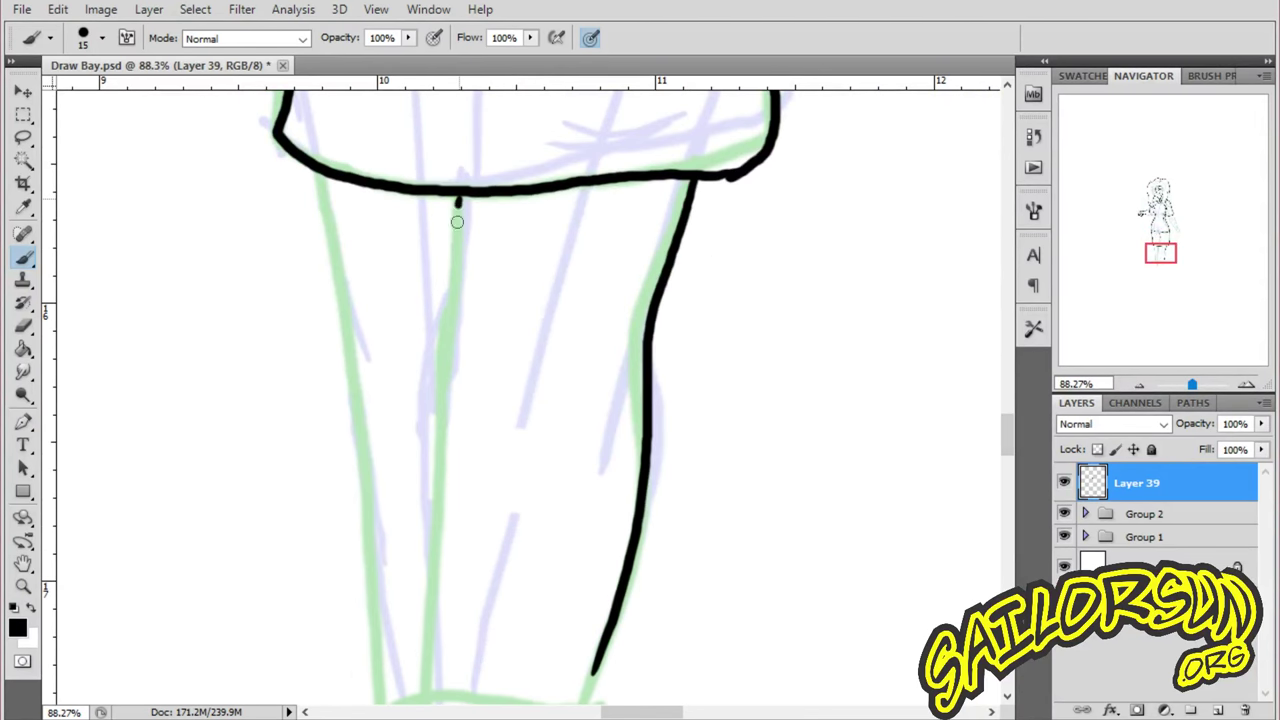
left_click_drag(457, 221, 431, 696)
mouse_move(310, 170)
left_mouse_down()
mouse_move(378, 703)
mouse_move(564, 704)
mouse_move(594, 672)
left_mouse_up()
- Ink both edges of the lowered forearm from the sleeve cuff to the wrist
mouse_move(1006, 429)
left_mouse_down()
mouse_move(1016, 367)
mouse_move(1008, 395)
mouse_move(1008, 382)
left_mouse_up()
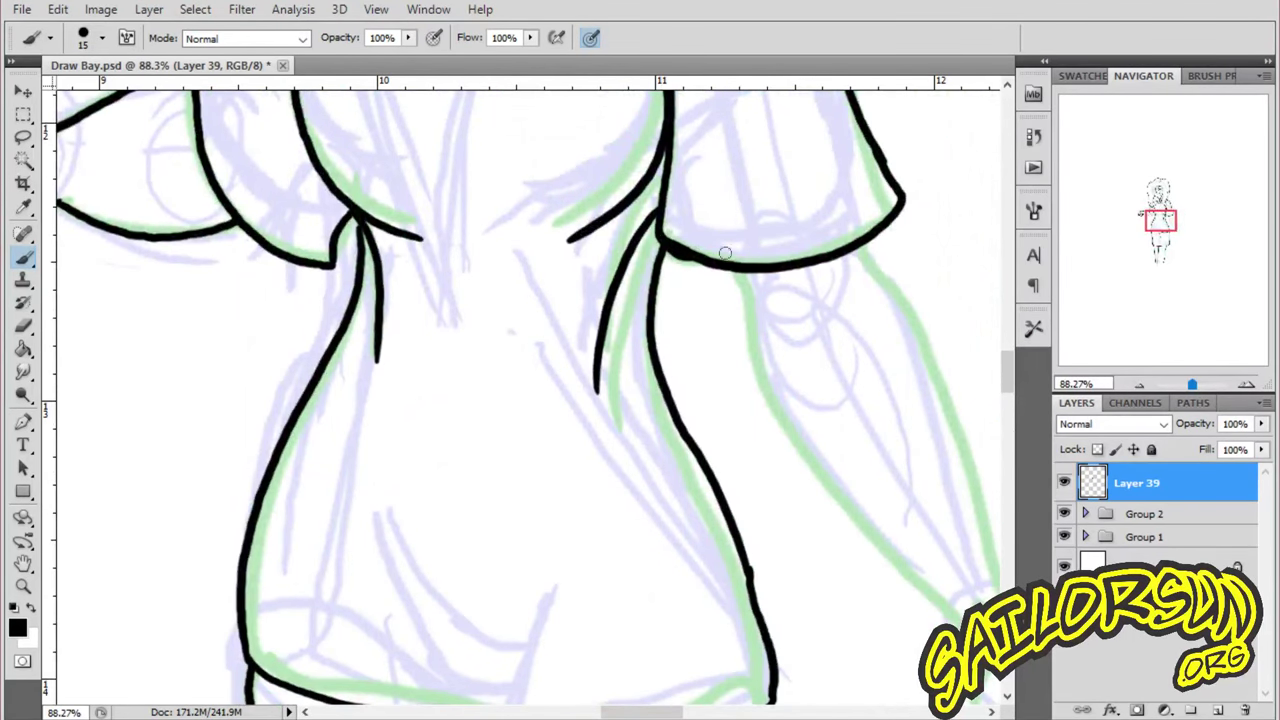
left_click_drag(600, 714, 627, 714)
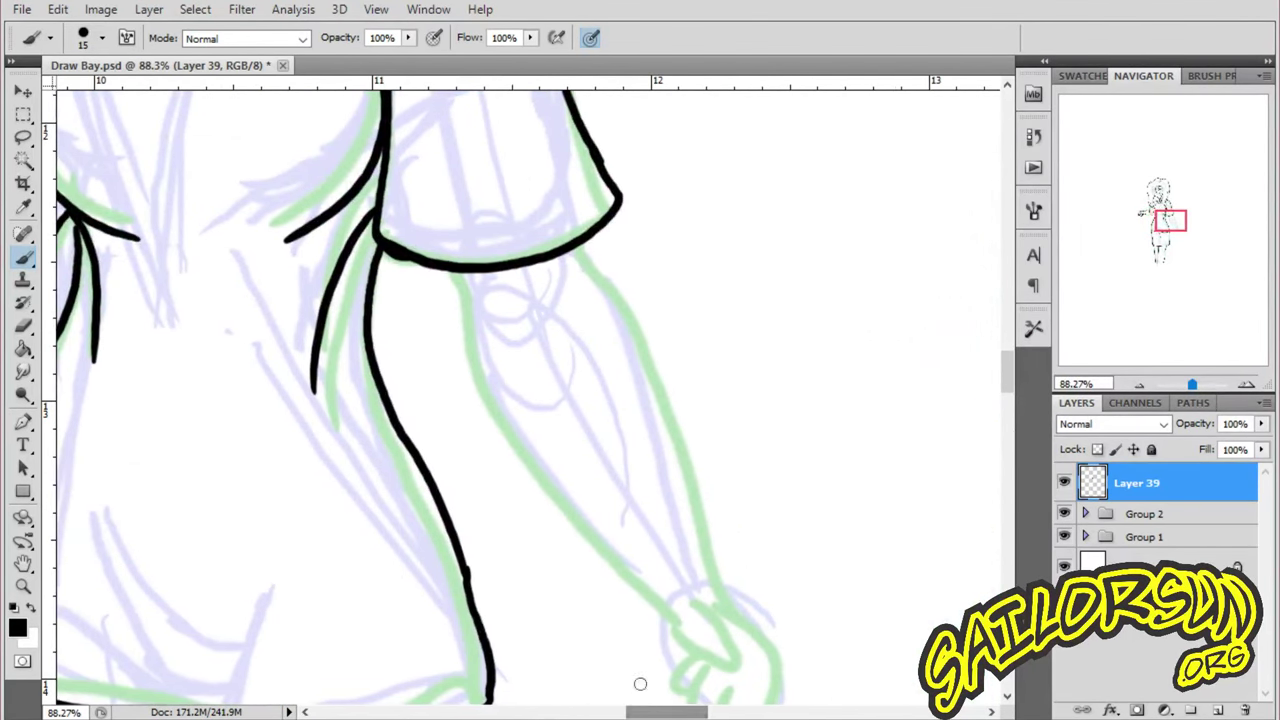
mouse_move(583, 253)
left_mouse_down()
mouse_move(657, 387)
mouse_move(715, 575)
mouse_move(765, 633)
left_mouse_up()
mouse_move(452, 268)
left_mouse_down()
mouse_move(503, 438)
mouse_move(678, 652)
mouse_move(710, 660)
left_mouse_up()
- Ink the closed hand of the lowered arm, tracing the thumb and the curled fingers
scroll(967, 438, "down", 5)
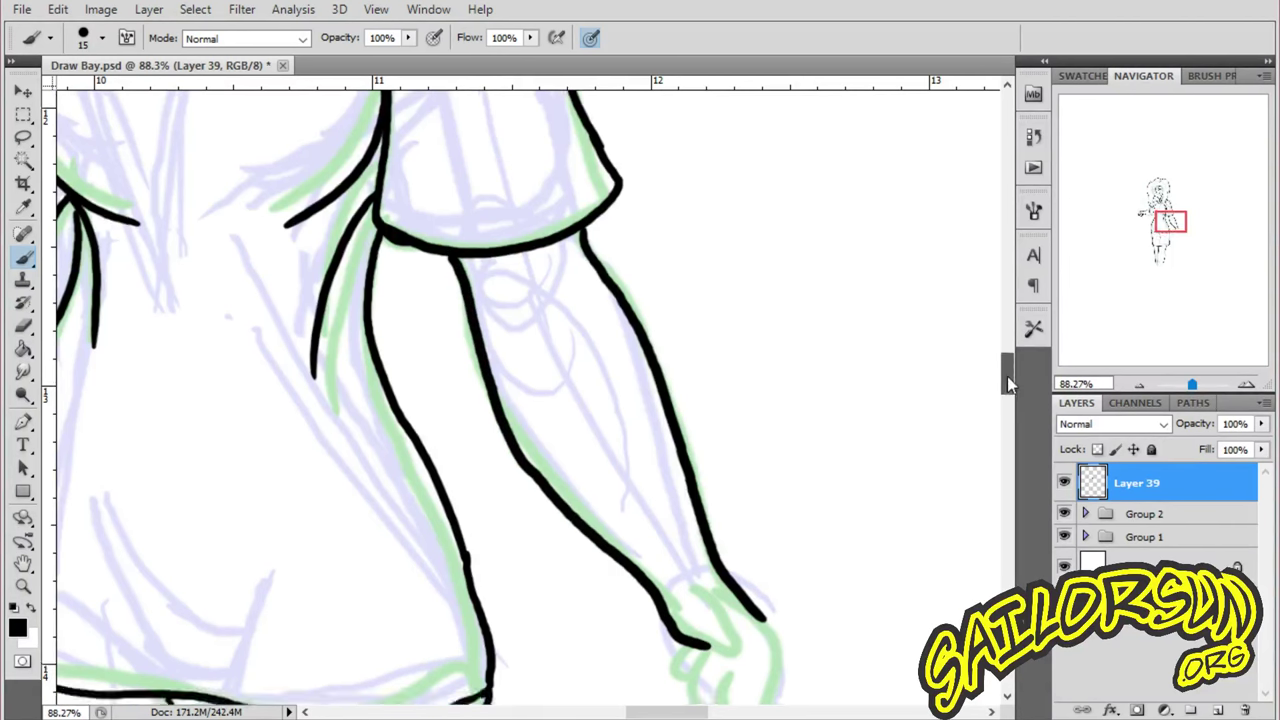
mouse_move(712, 262)
left_mouse_down()
mouse_move(757, 298)
mouse_move(712, 310)
mouse_move(784, 302)
mouse_move(728, 382)
mouse_move(745, 320)
left_mouse_up()
mouse_move(702, 313)
left_mouse_down()
mouse_move(725, 334)
mouse_move(680, 332)
mouse_move(690, 348)
left_mouse_up()
left_click_drag(664, 294, 678, 328)
- Show the coloured reference character by making the Bay subgroup inside Group 1 visible
left_click(24, 586)
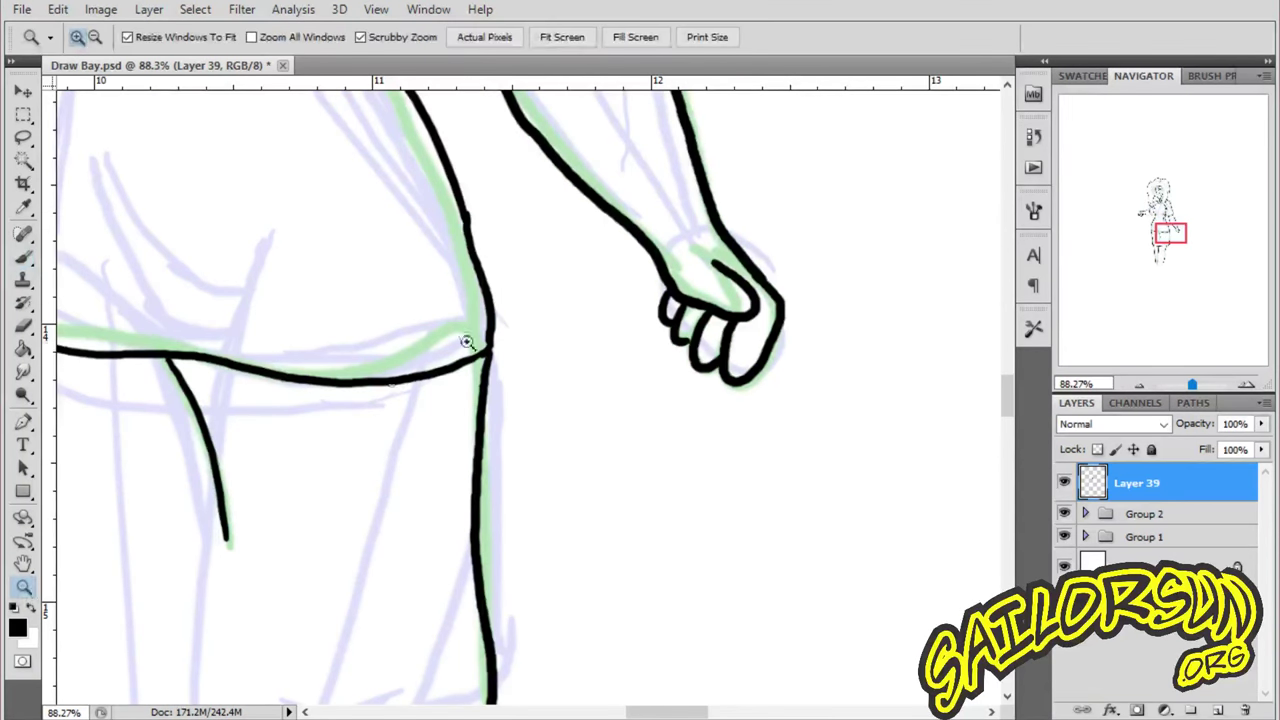
left_click_drag(466, 337, 567, 383)
key("ctrl+plus")
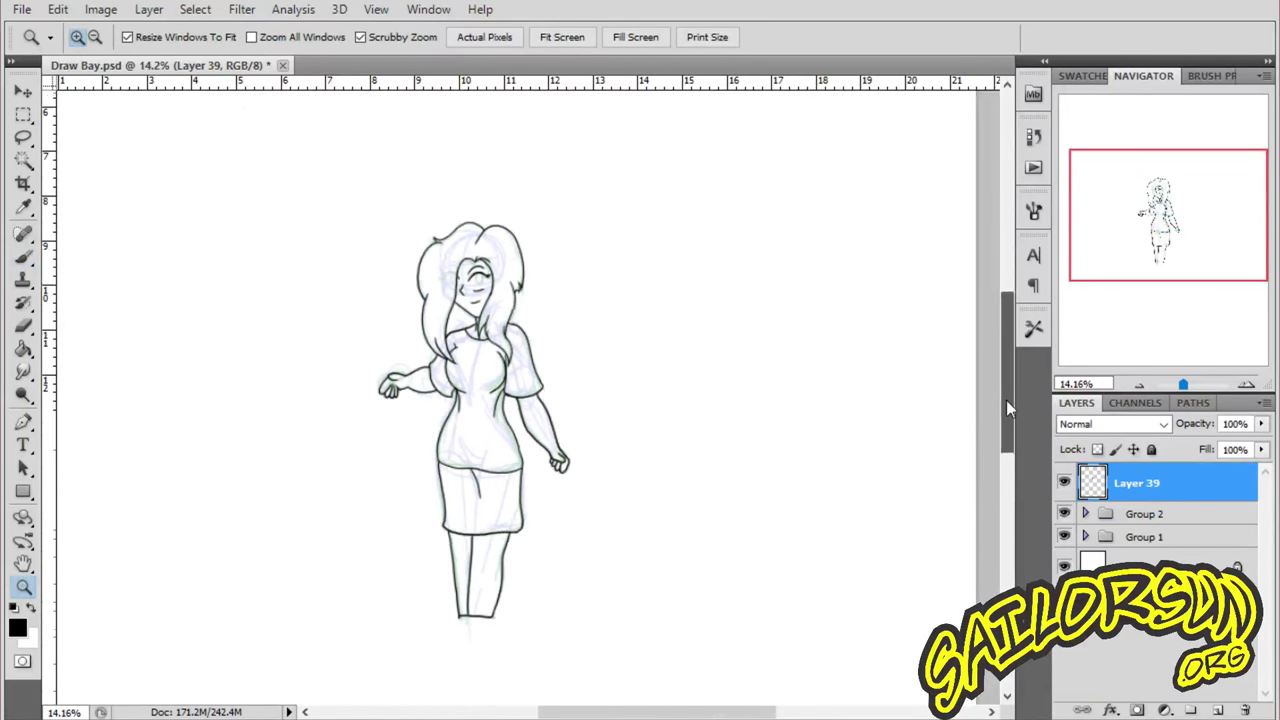
left_click_drag(504, 460, 582, 390)
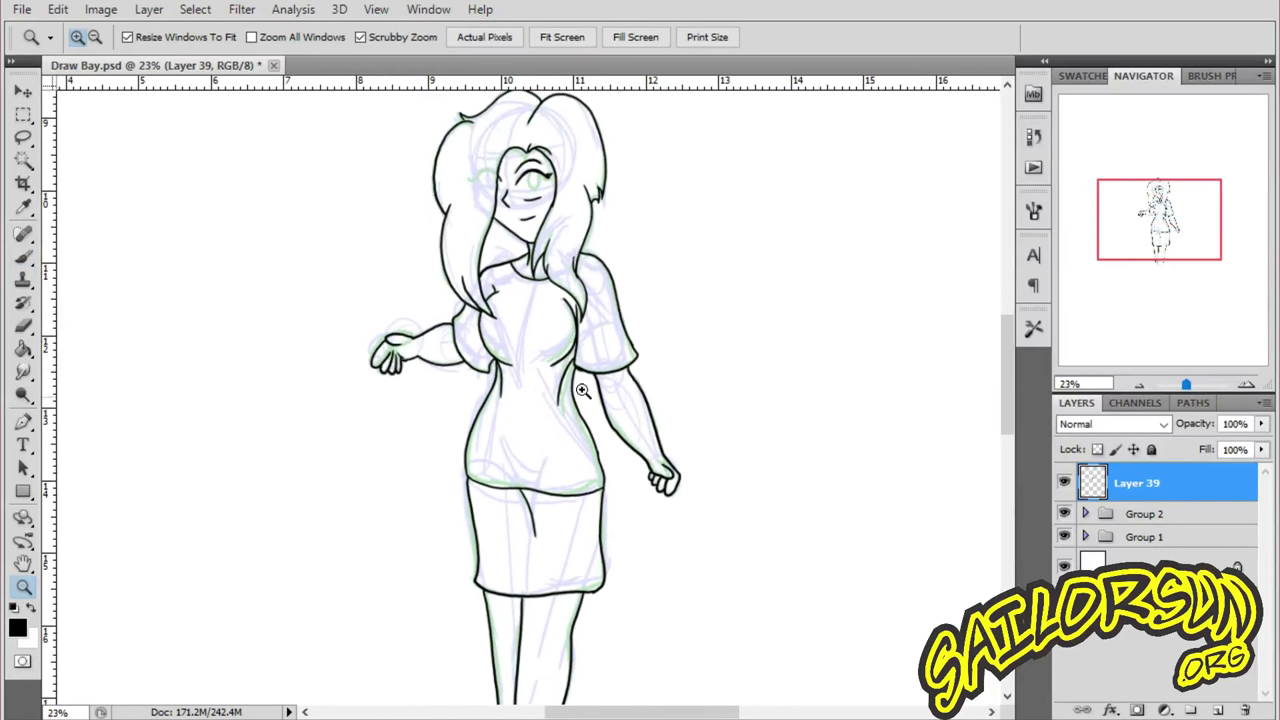
left_click(1085, 513)
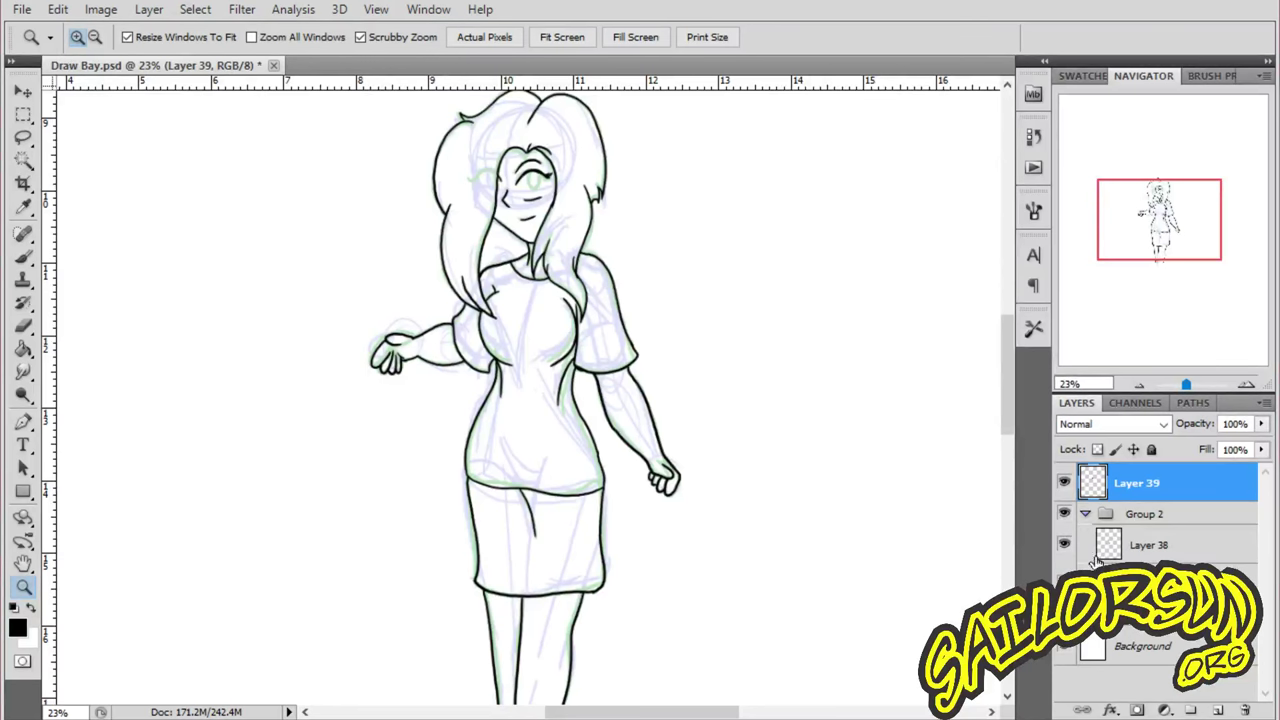
left_click(1085, 513)
left_click(1085, 536)
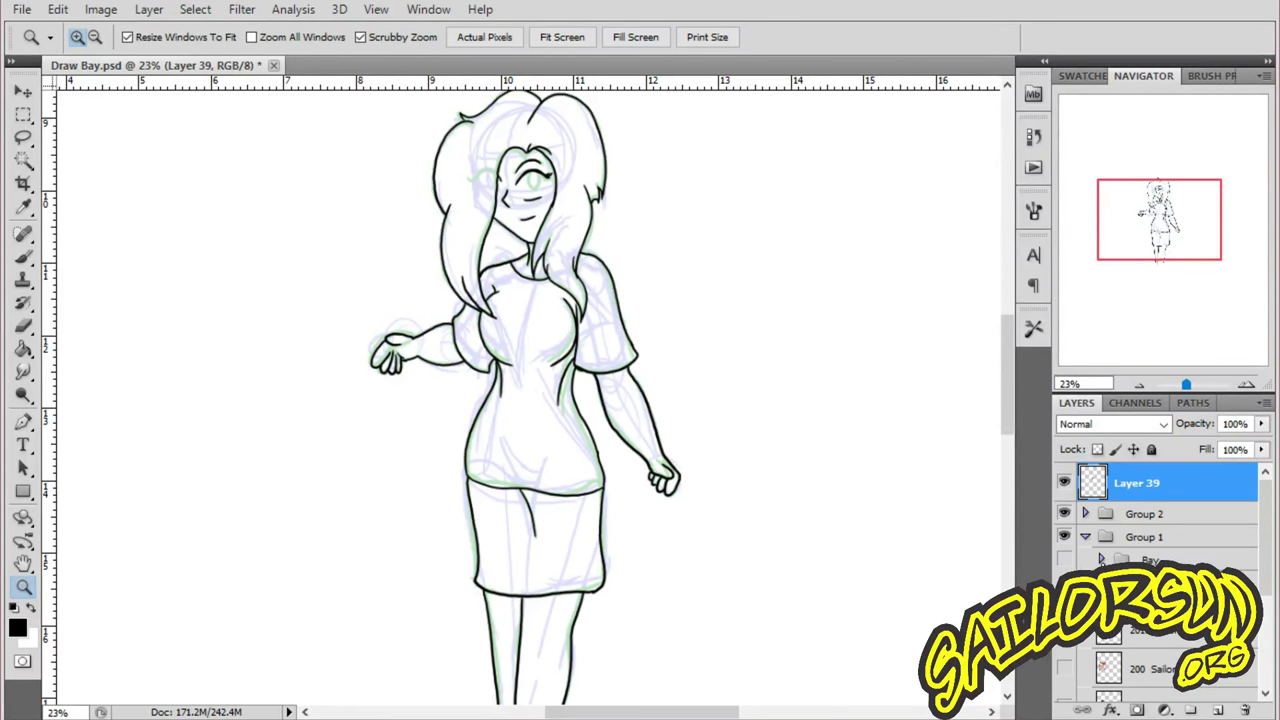
left_click(1064, 559)
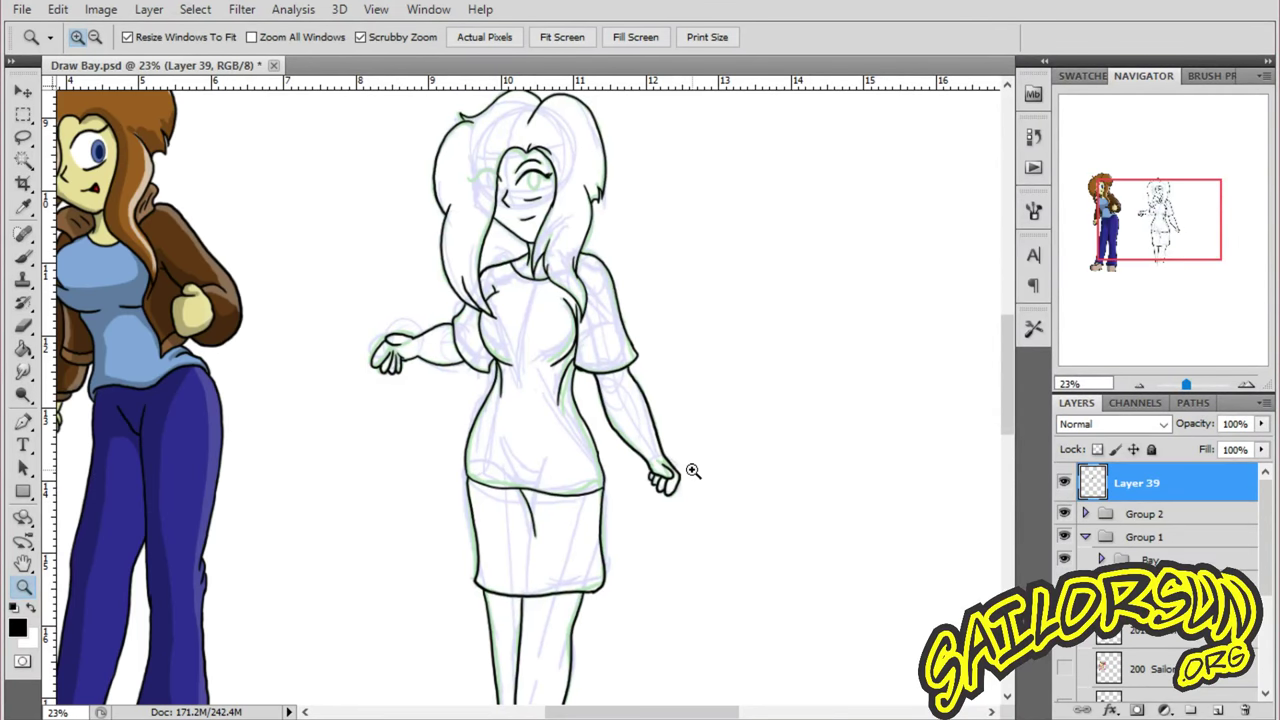
- Sample the brown hair colour from the reference character and add a new layer directly above Group 2
left_click(24, 206)
left_click(132, 110)
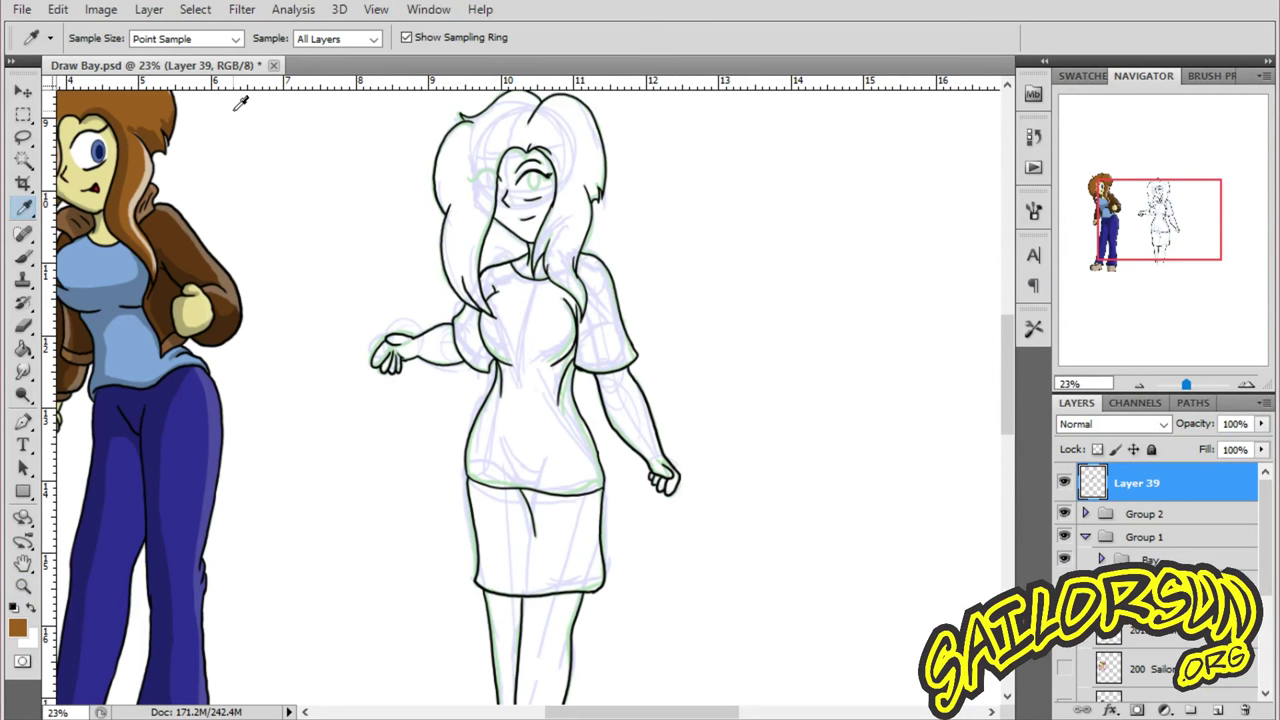
left_click(1152, 515)
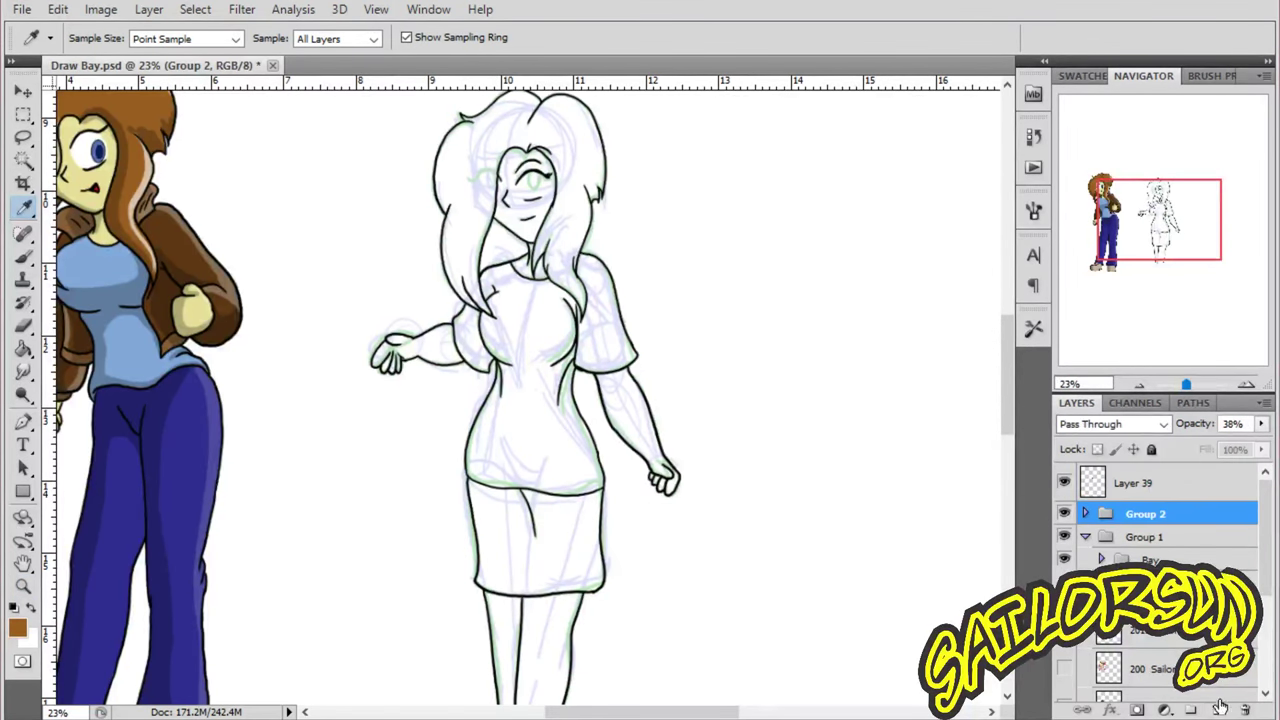
left_click(1218, 710)
key("w")
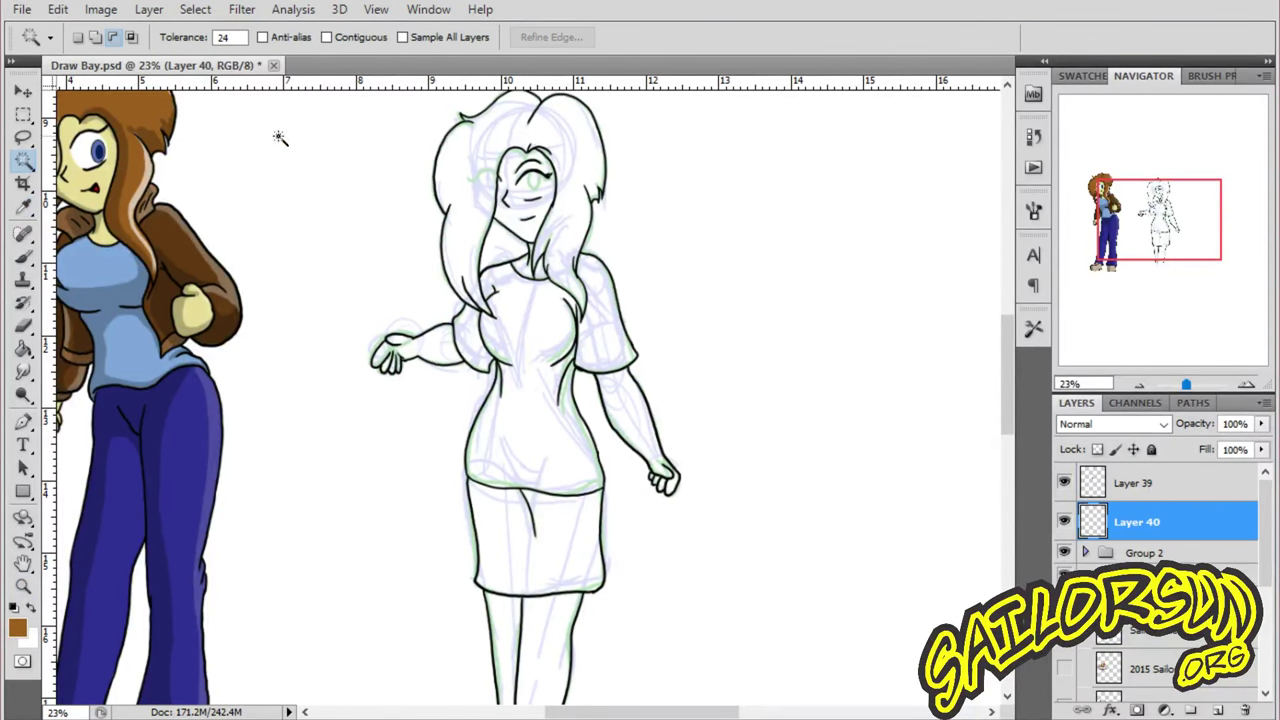
left_click(510, 140)
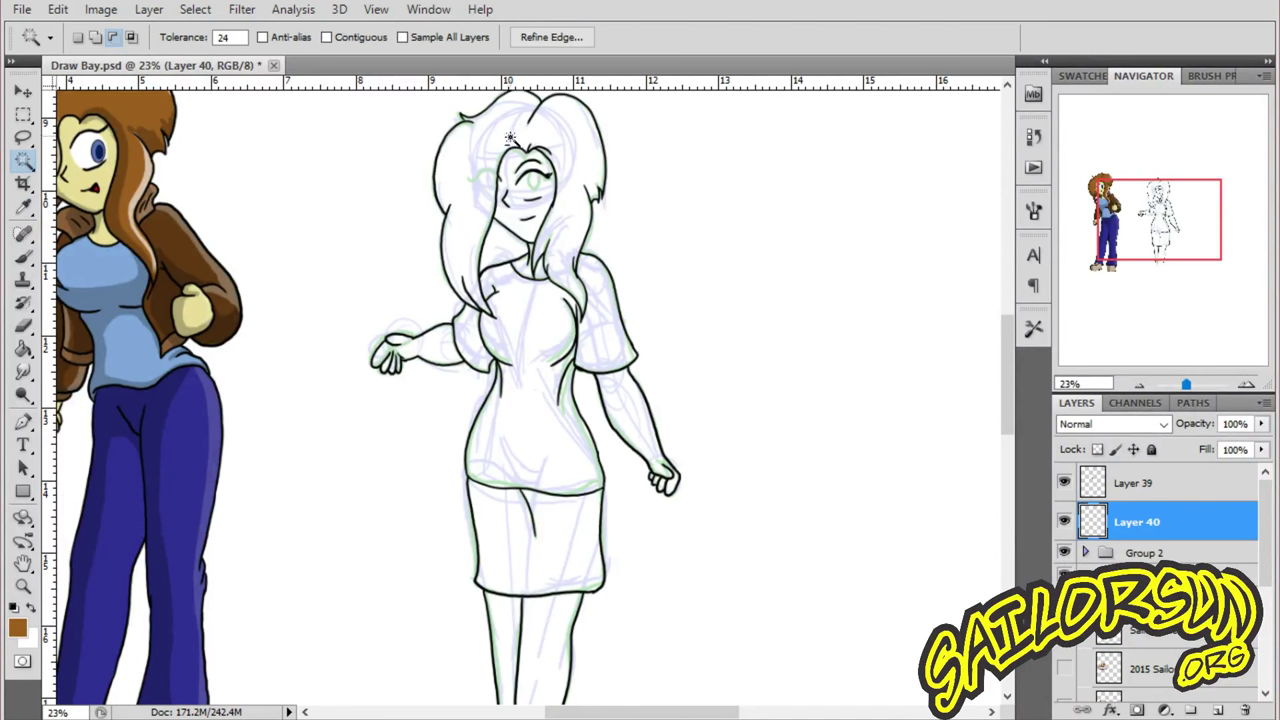
left_click(1203, 486)
left_click(23, 587)
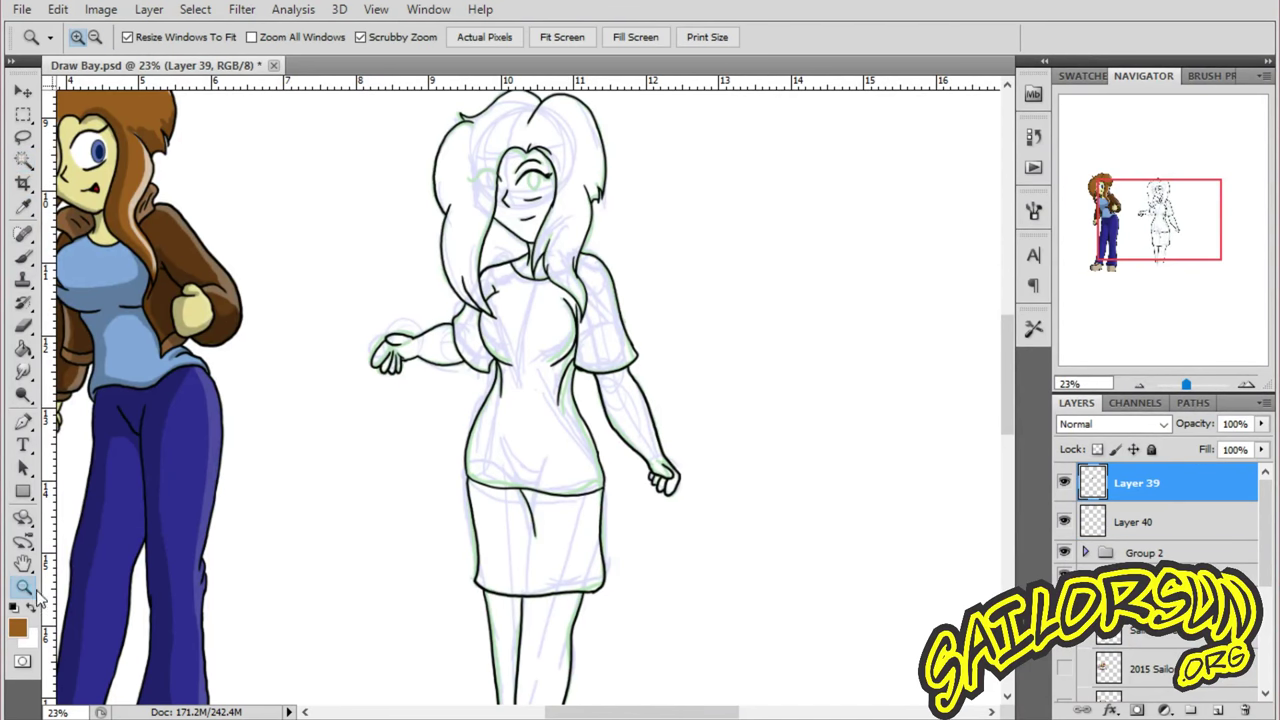
scroll(609, 362, "down", 5)
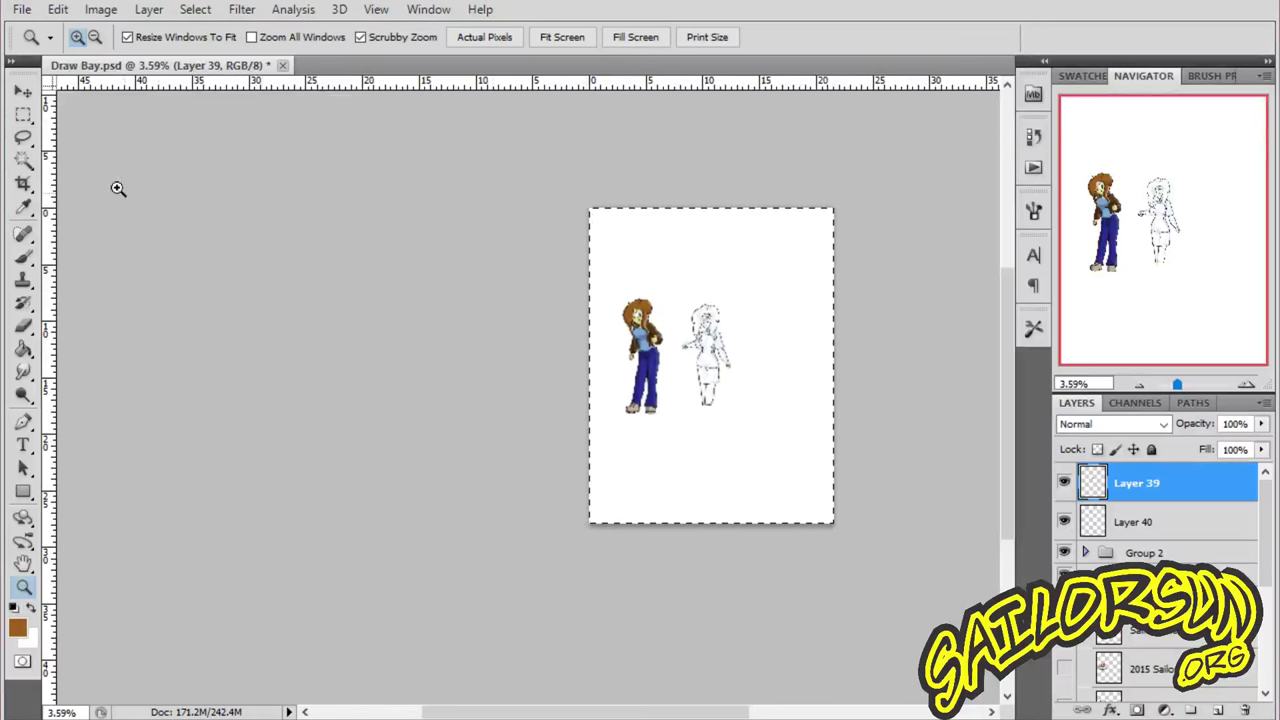
left_click(23, 137)
key("ctrl+d")
left_click(23, 160)
left_click(23, 587)
left_click_drag(717, 339, 877, 277)
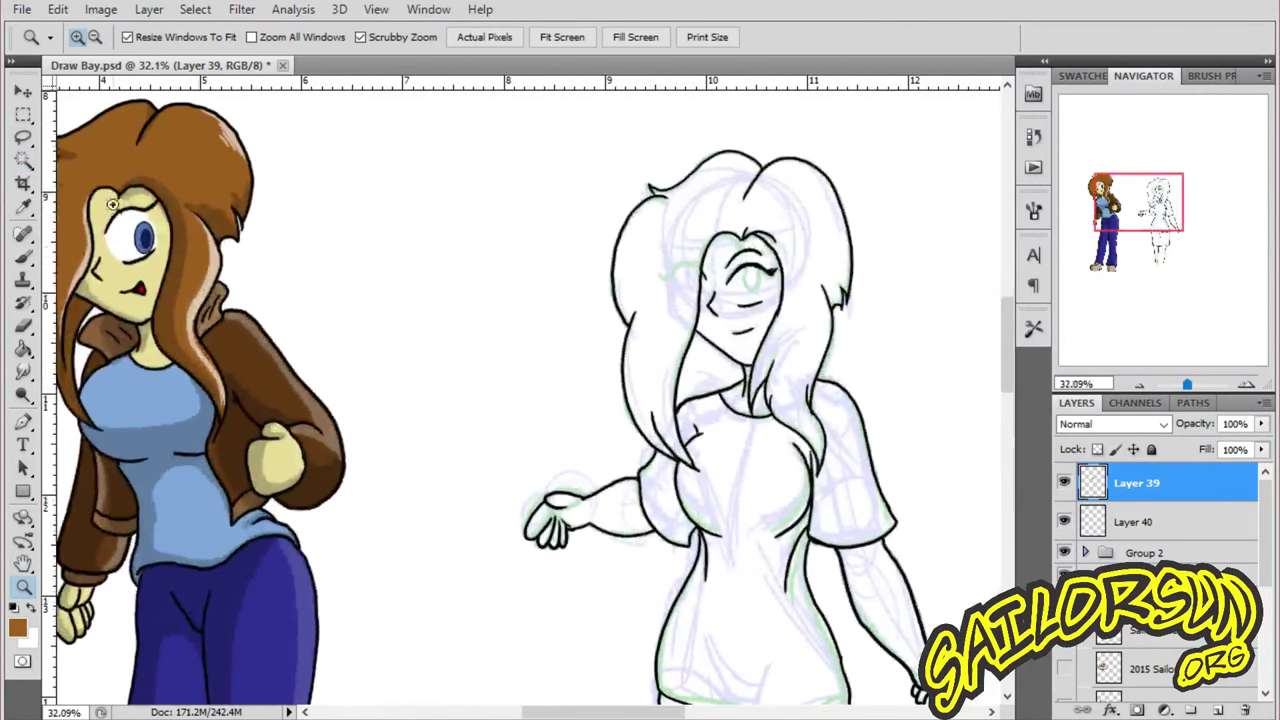
key("w")
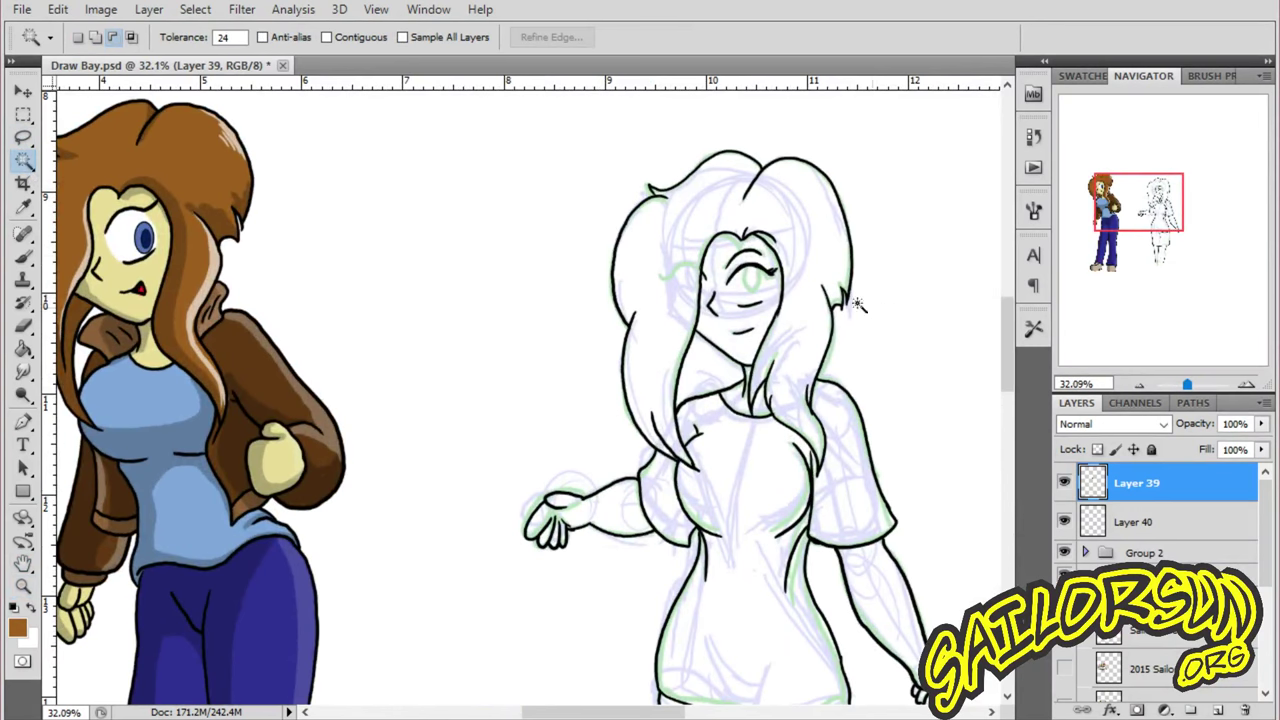
left_click(818, 313)
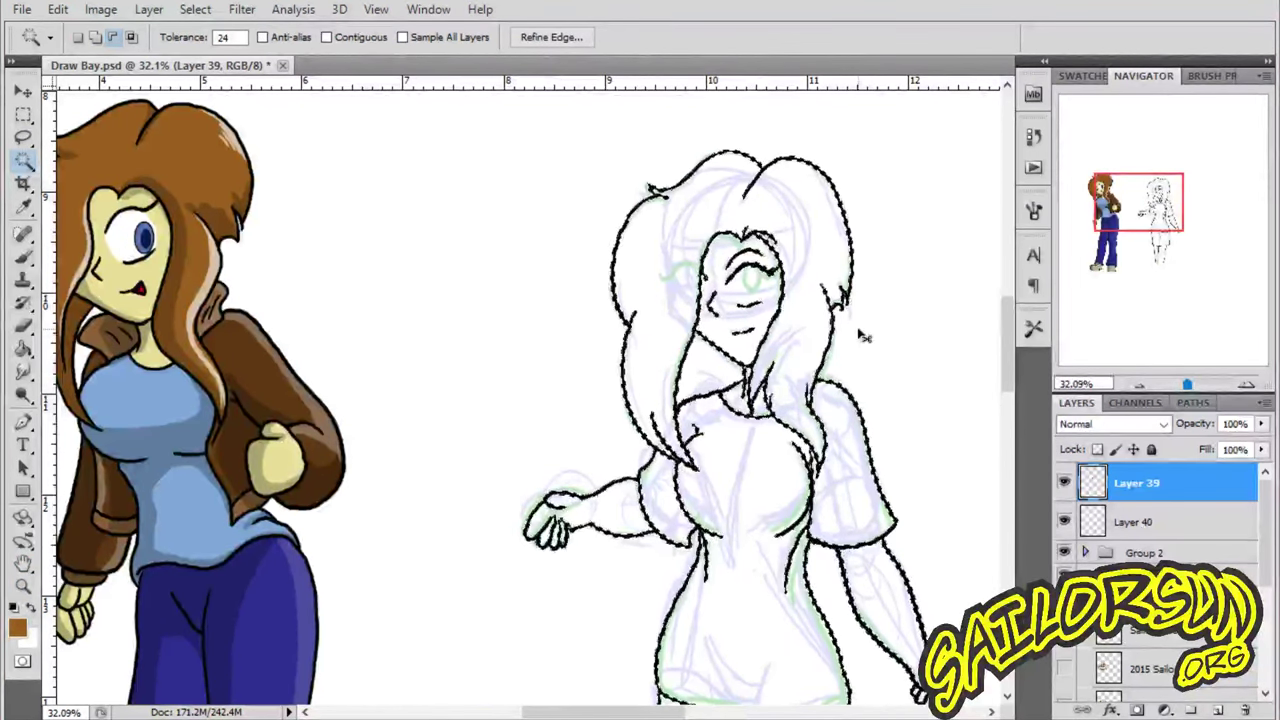
key("ctrl+d")
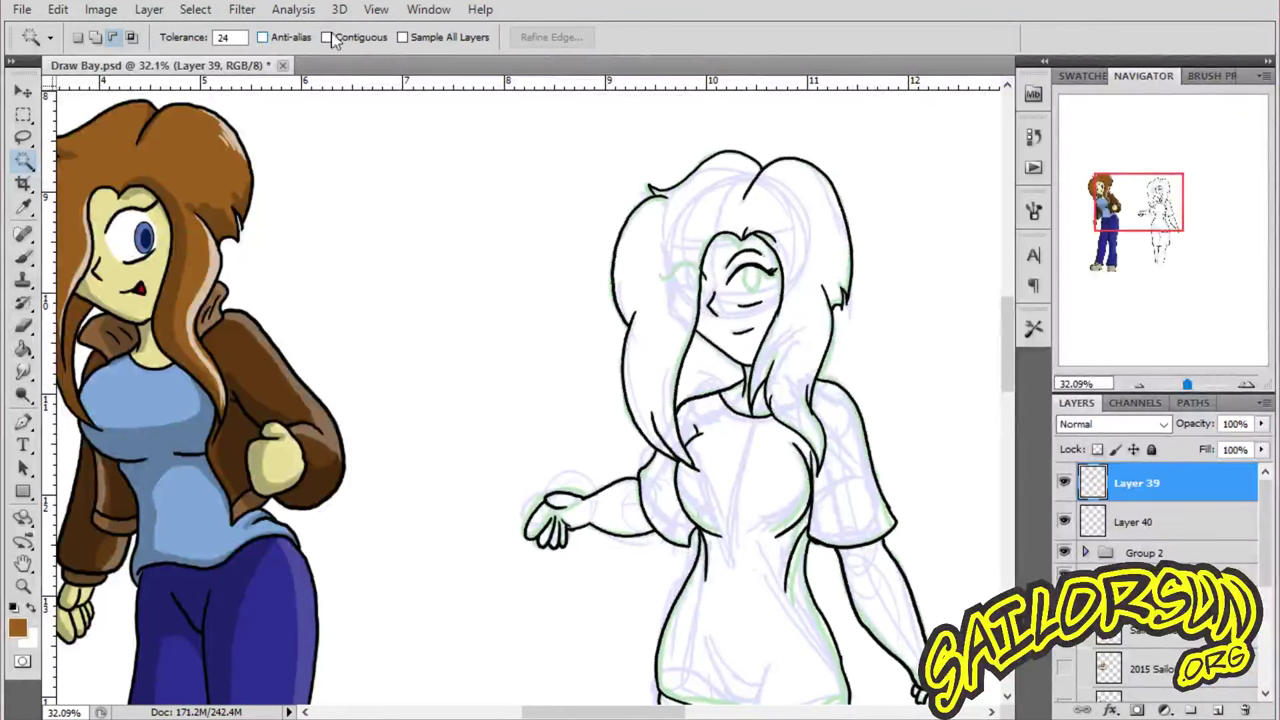
- Select the hair areas of the Layer 39 line art with a contiguous Magic Wand and fill them brown on Layer 40
left_click(745, 488)
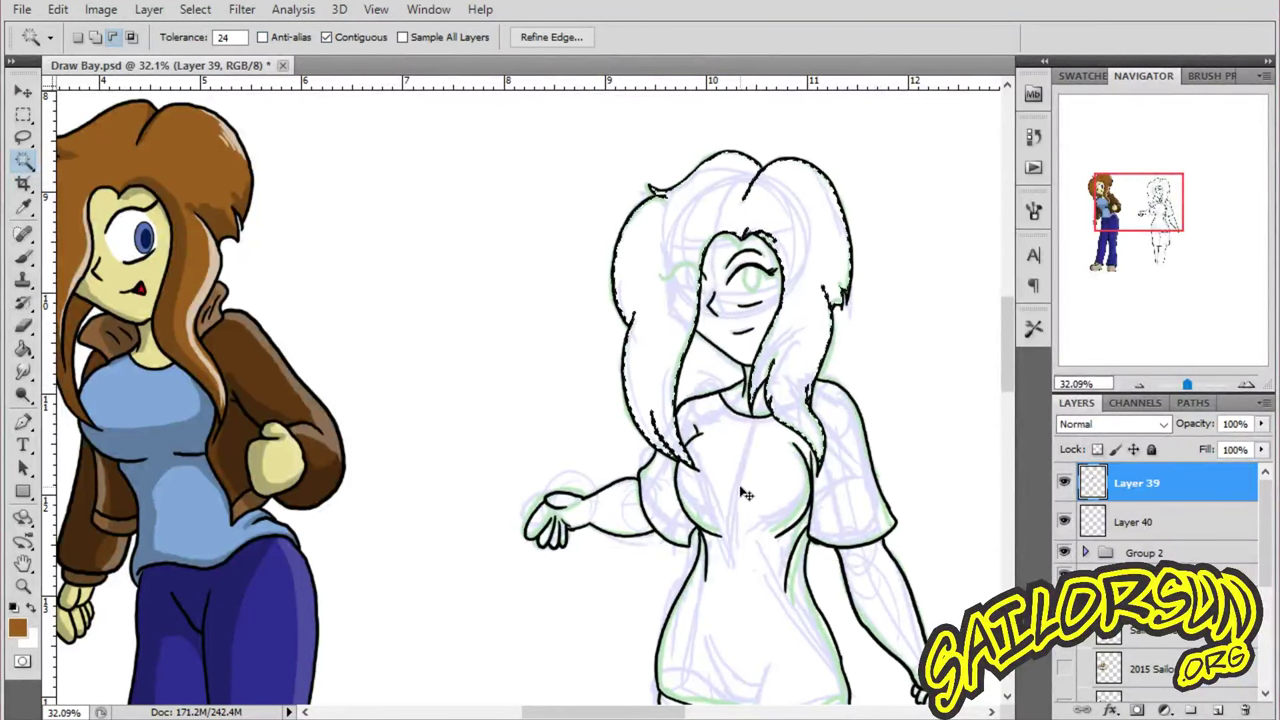
key("Return")
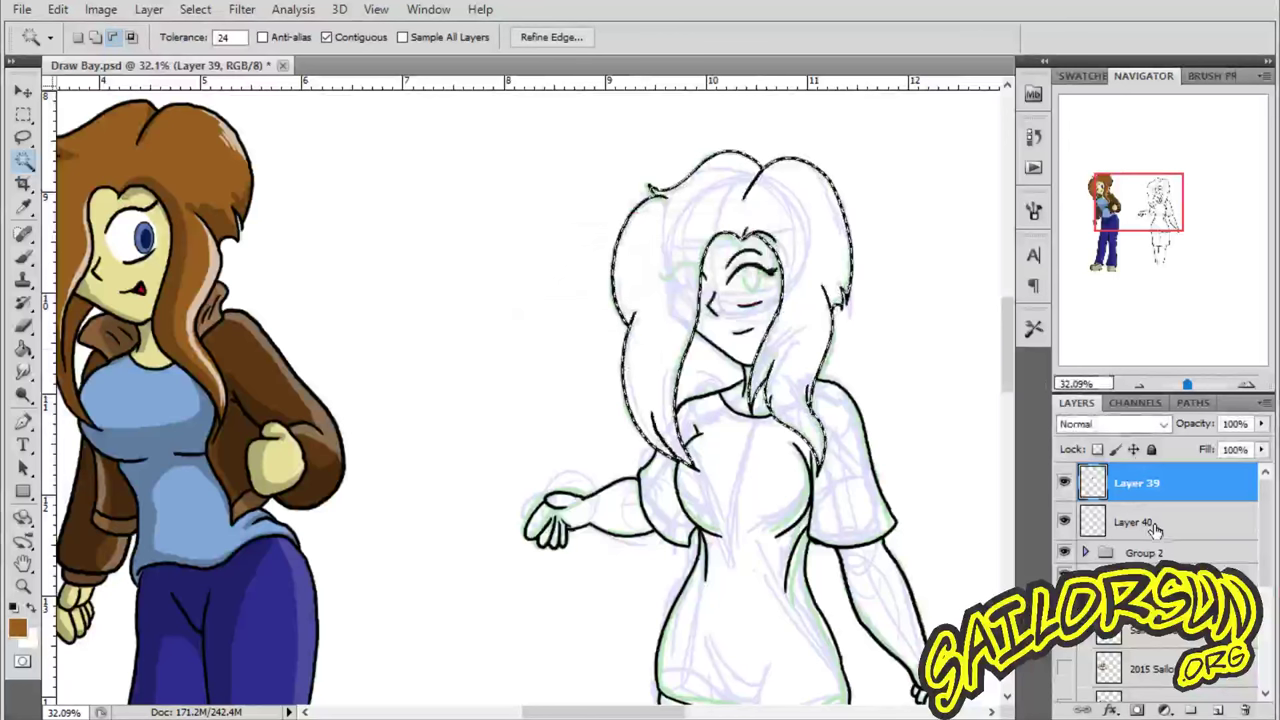
left_click(1145, 522)
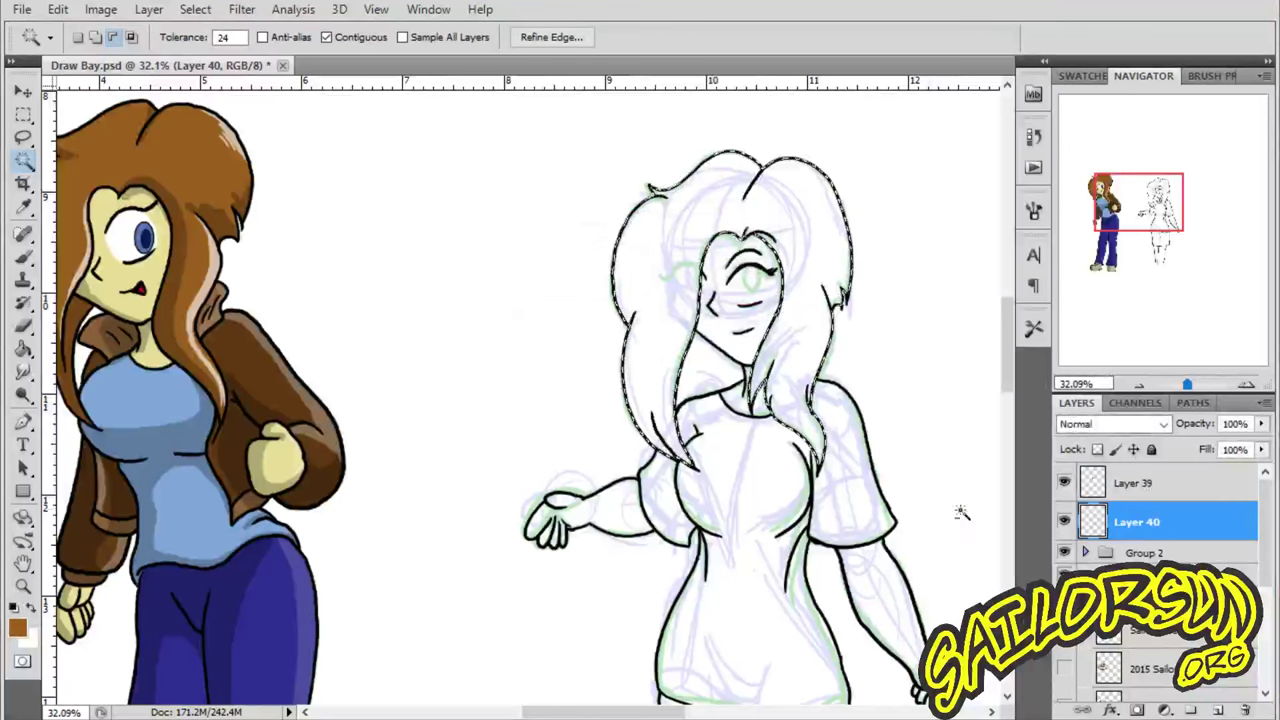
left_click(24, 348)
left_click(655, 490)
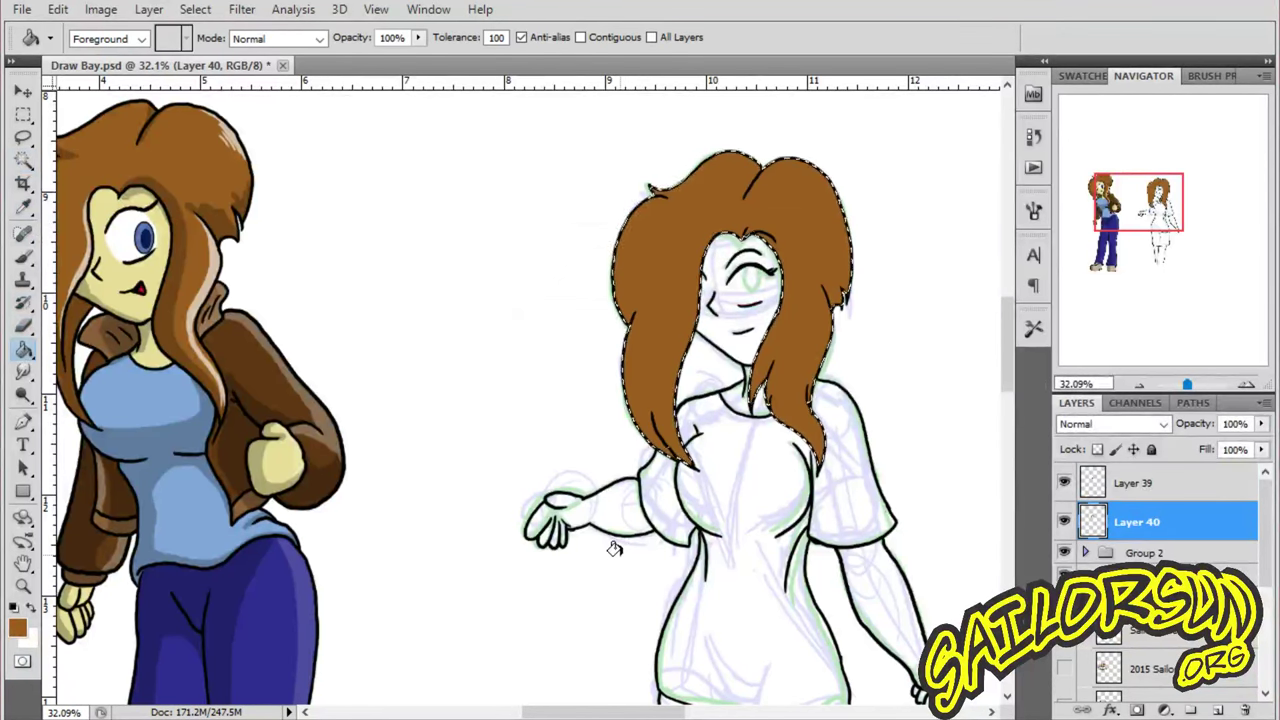
- Sample the reference character's skin tone as the foreground colour and rename Layer 39 as Lineart
left_click(24, 206)
left_click(100, 215)
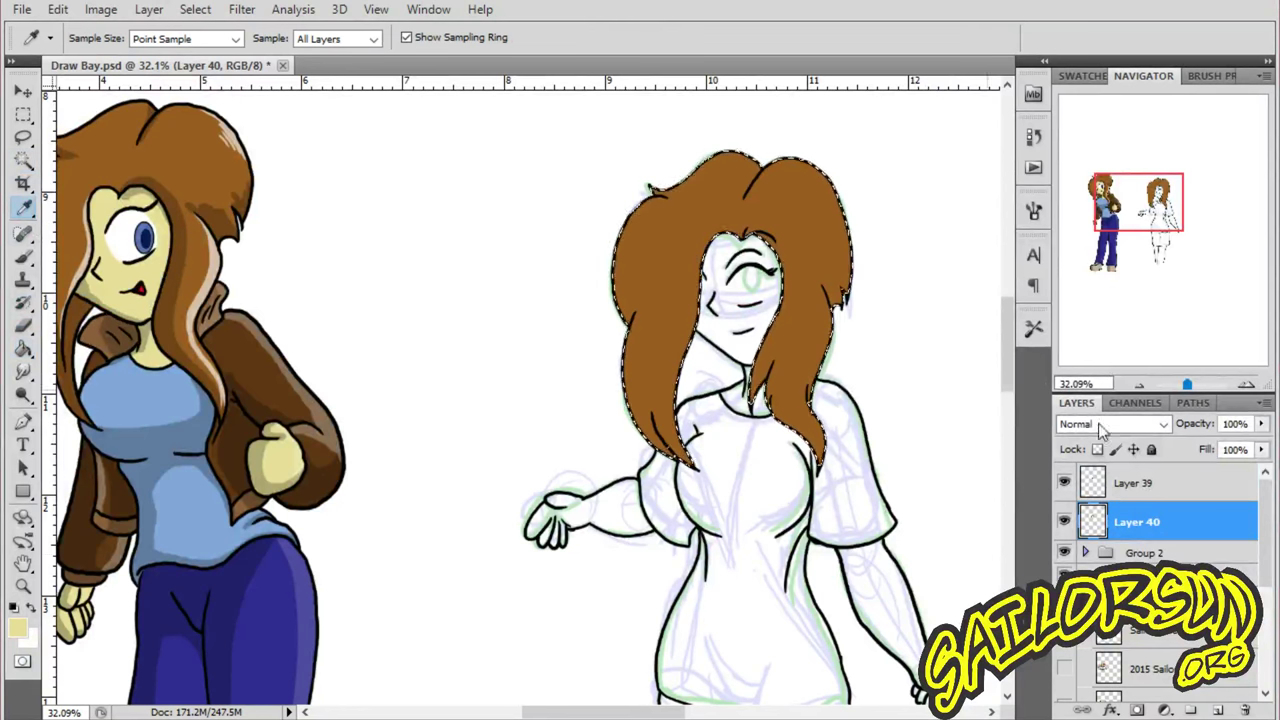
double_click(1125, 486)
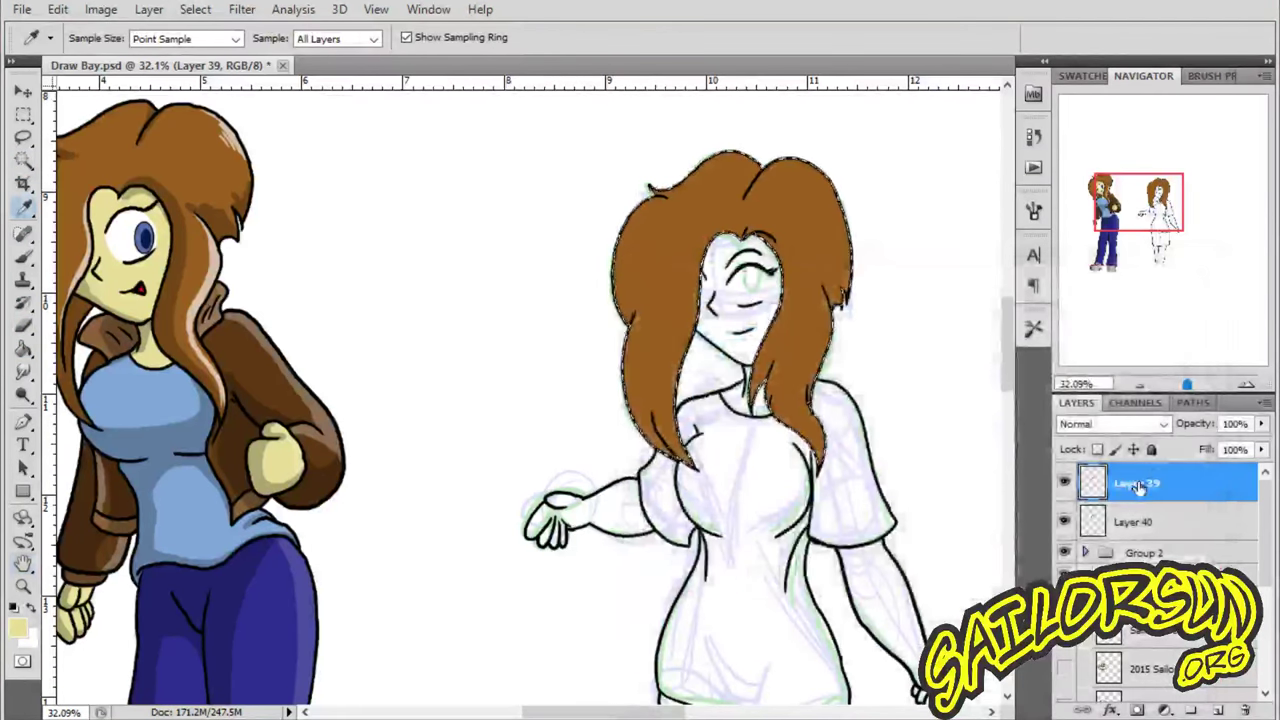
double_click(1150, 483)
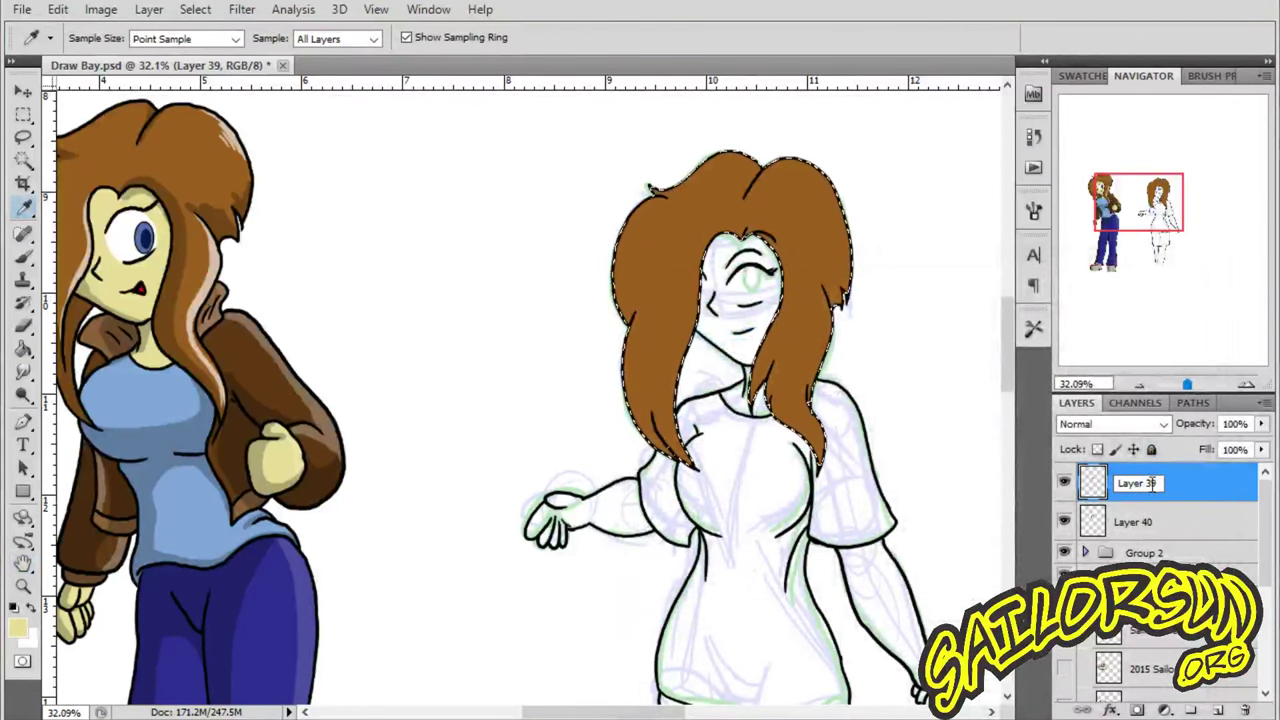
type("Lineart")
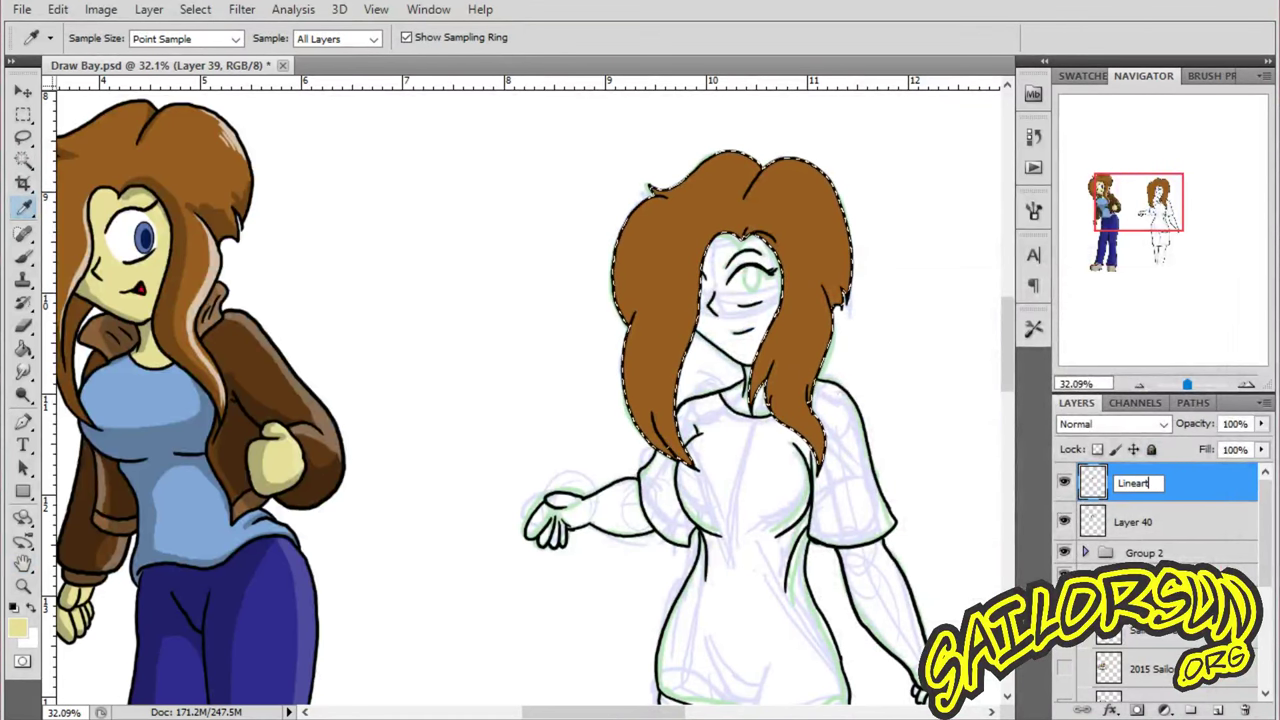
key("Return")
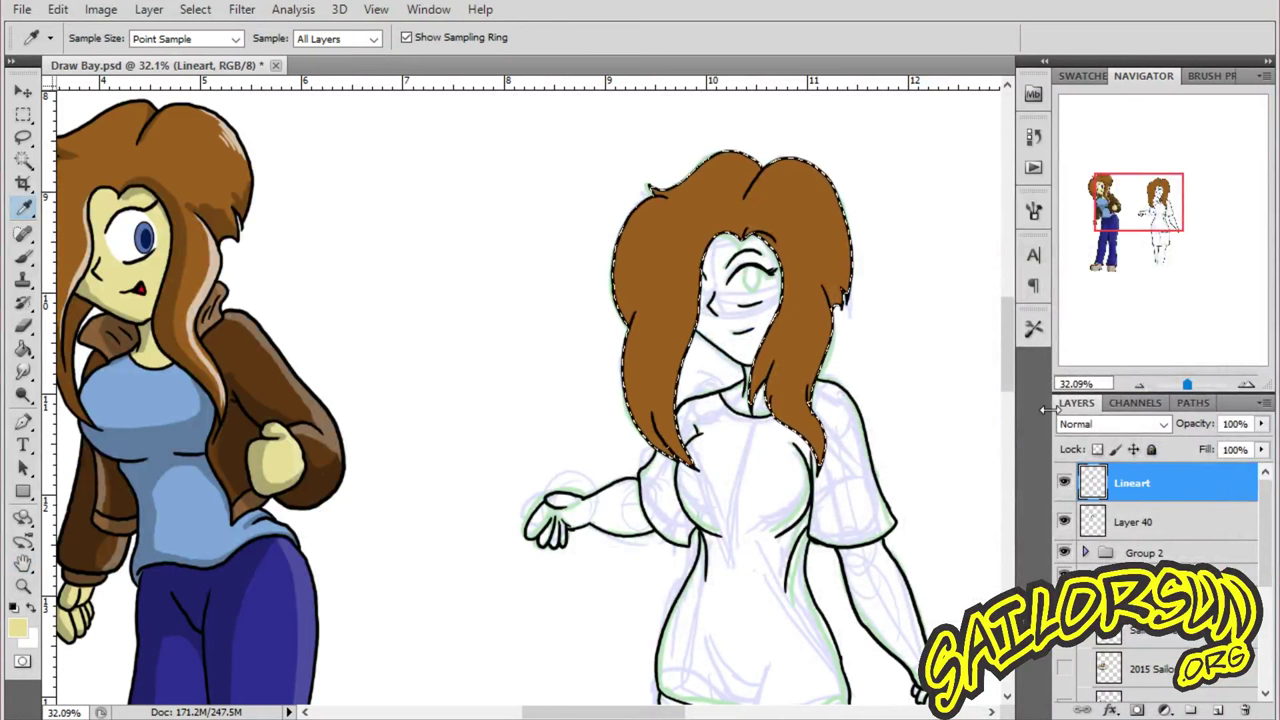
- Rename Layer 40 as Colours and Group 2 as Roughs
double_click(1138, 521)
left_click_drag(1160, 522, 1090, 515)
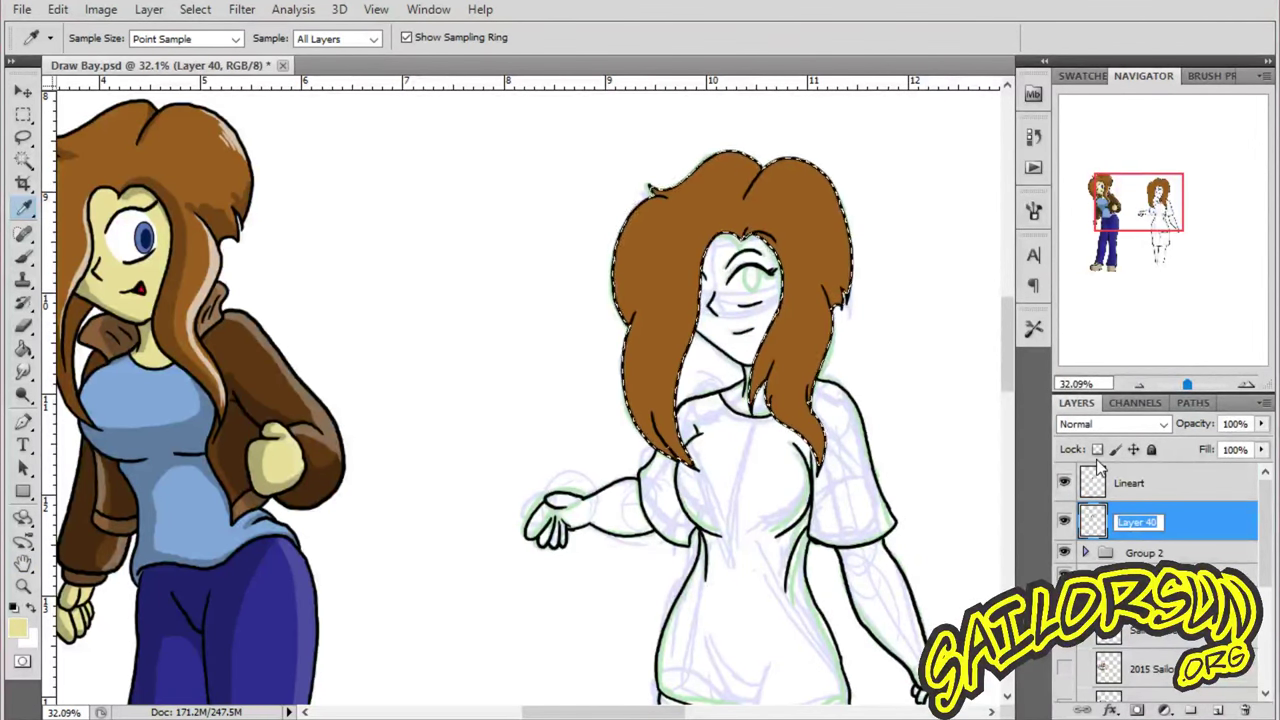
type("Colours")
key("Return")
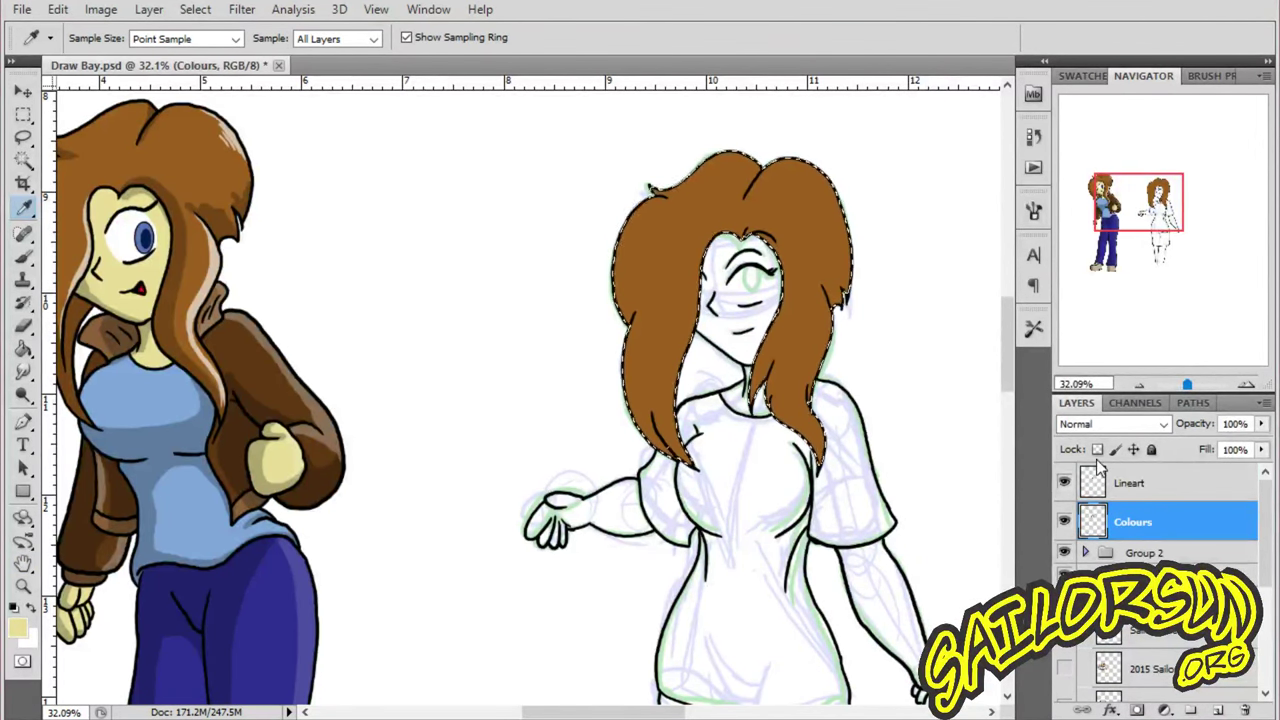
double_click(1143, 554)
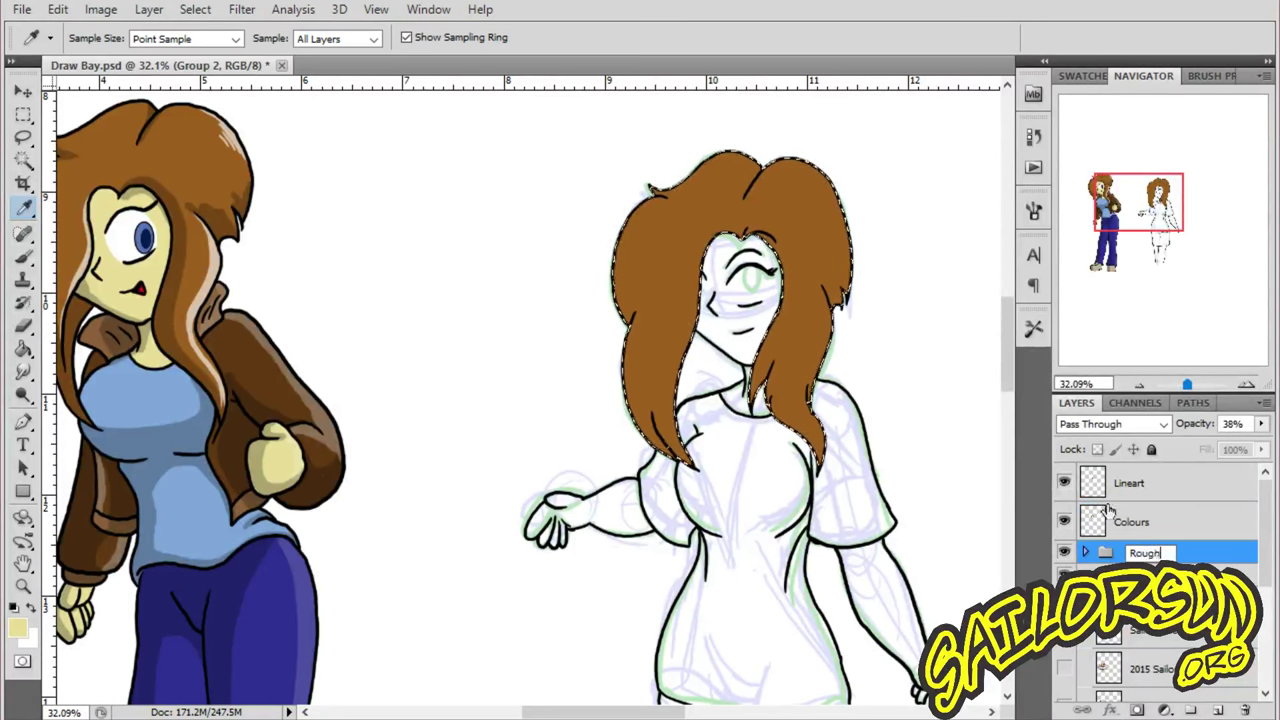
type("s")
key("Return")
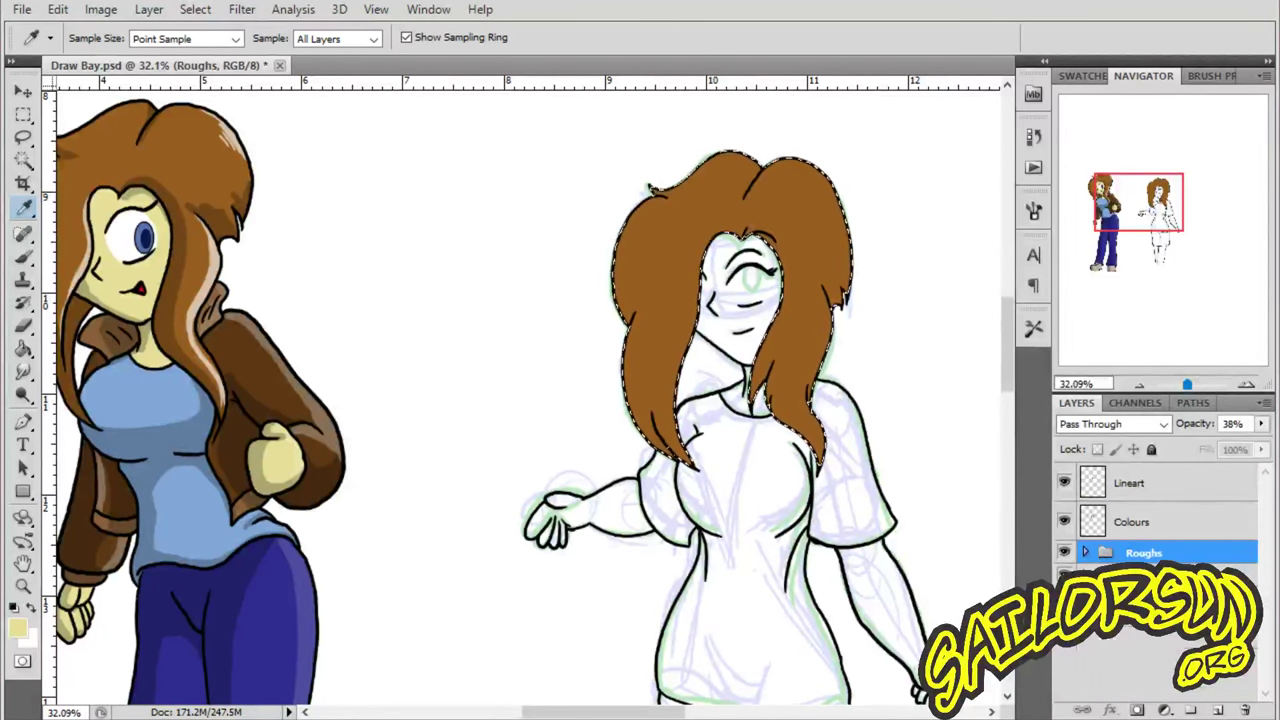
- Toggle the visibility of the 2015 Sailor layer, the Roughs group and the Lineart layer to check what each contains
left_click(1064, 668)
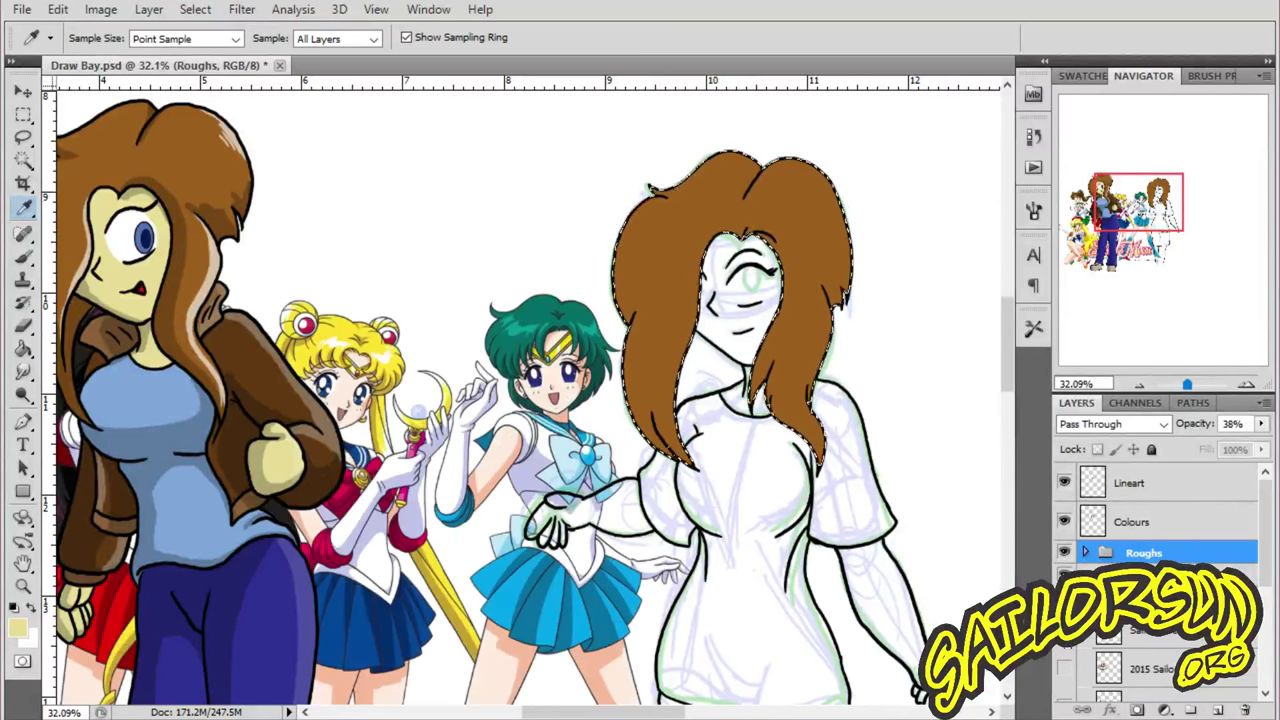
left_click(1064, 668)
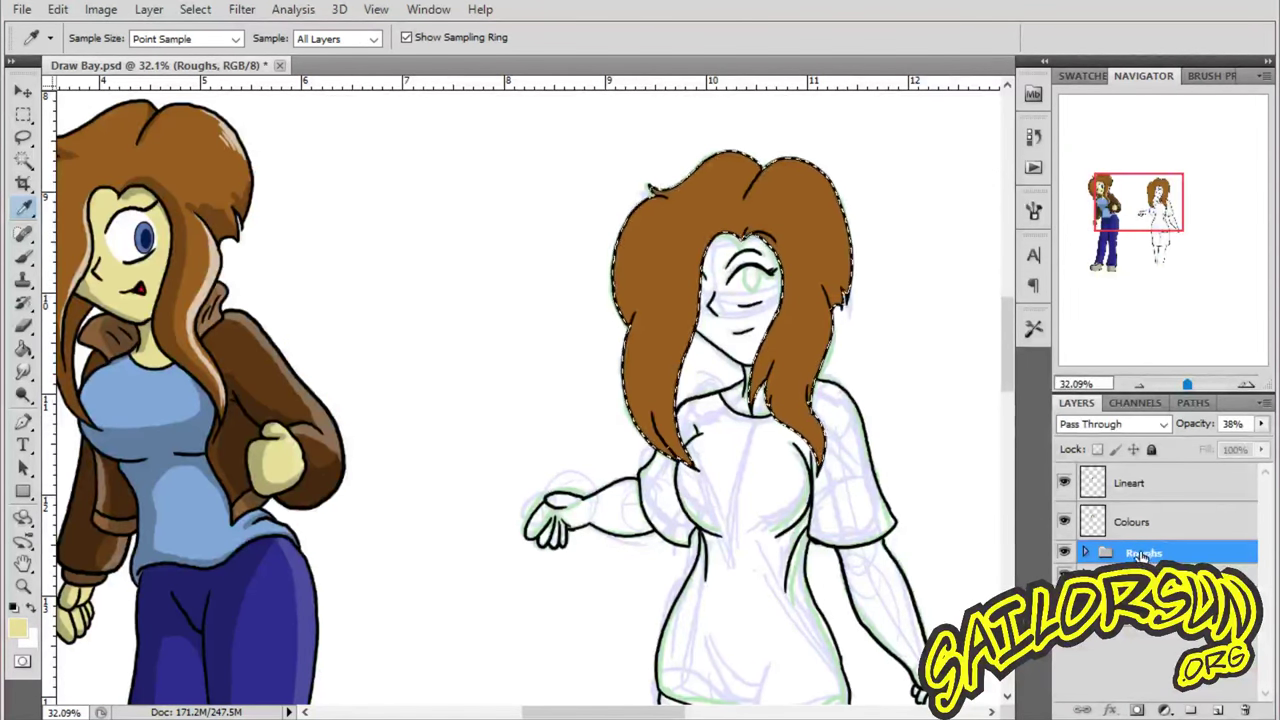
left_click(1064, 552)
left_click(1064, 552)
left_click(1063, 484)
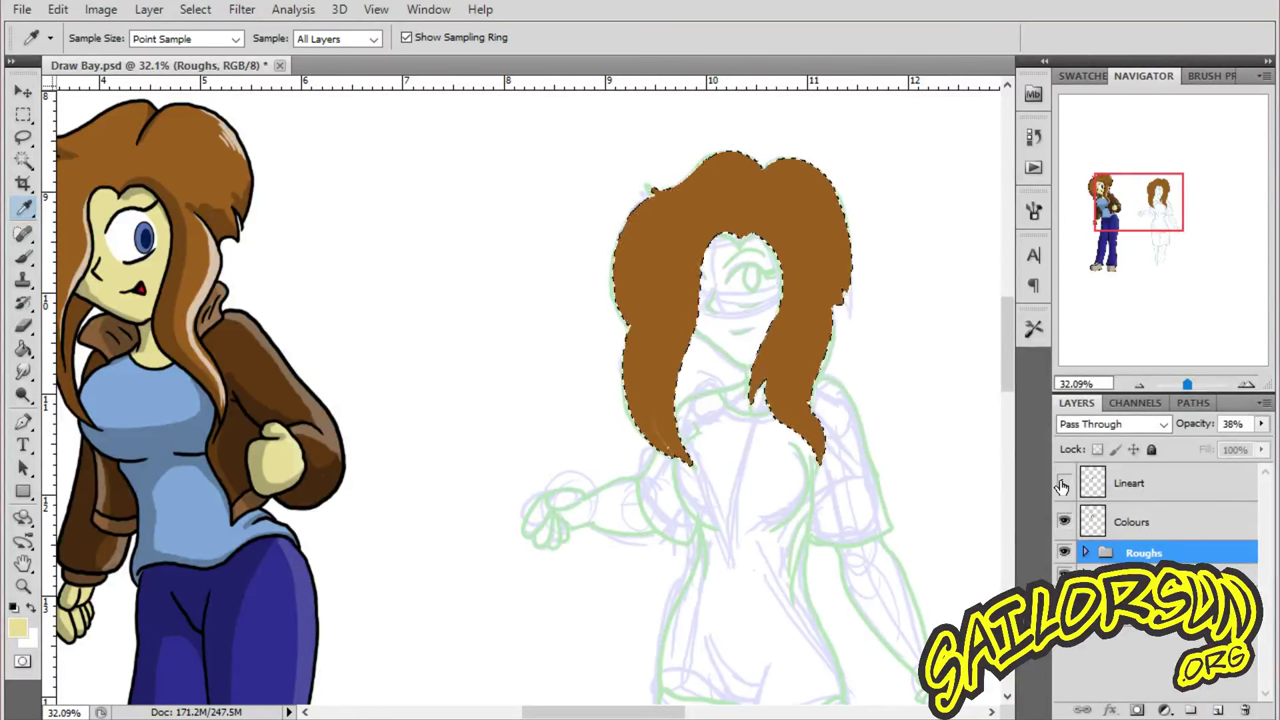
left_click(1064, 484)
- Select the face, neck, arms and hands on the Lineart layer with the contiguous Magic Wand and expand the selection by 5 pixels
left_click(1140, 483)
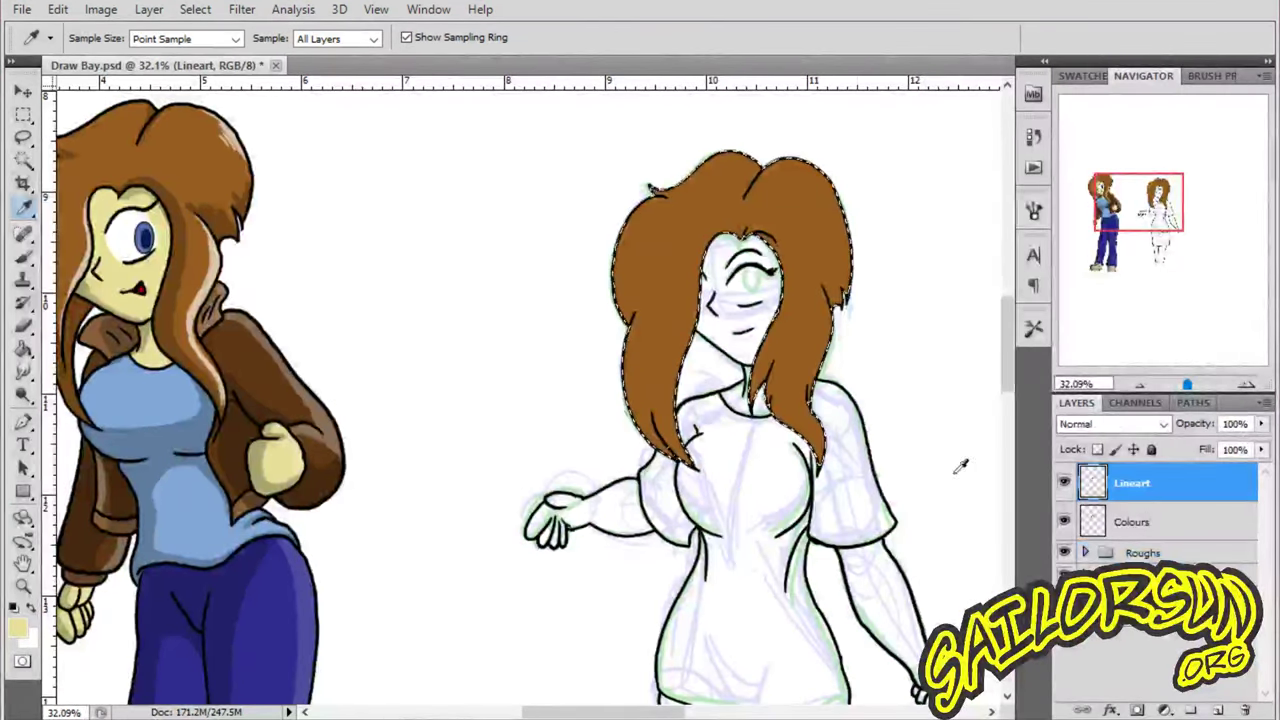
key("w")
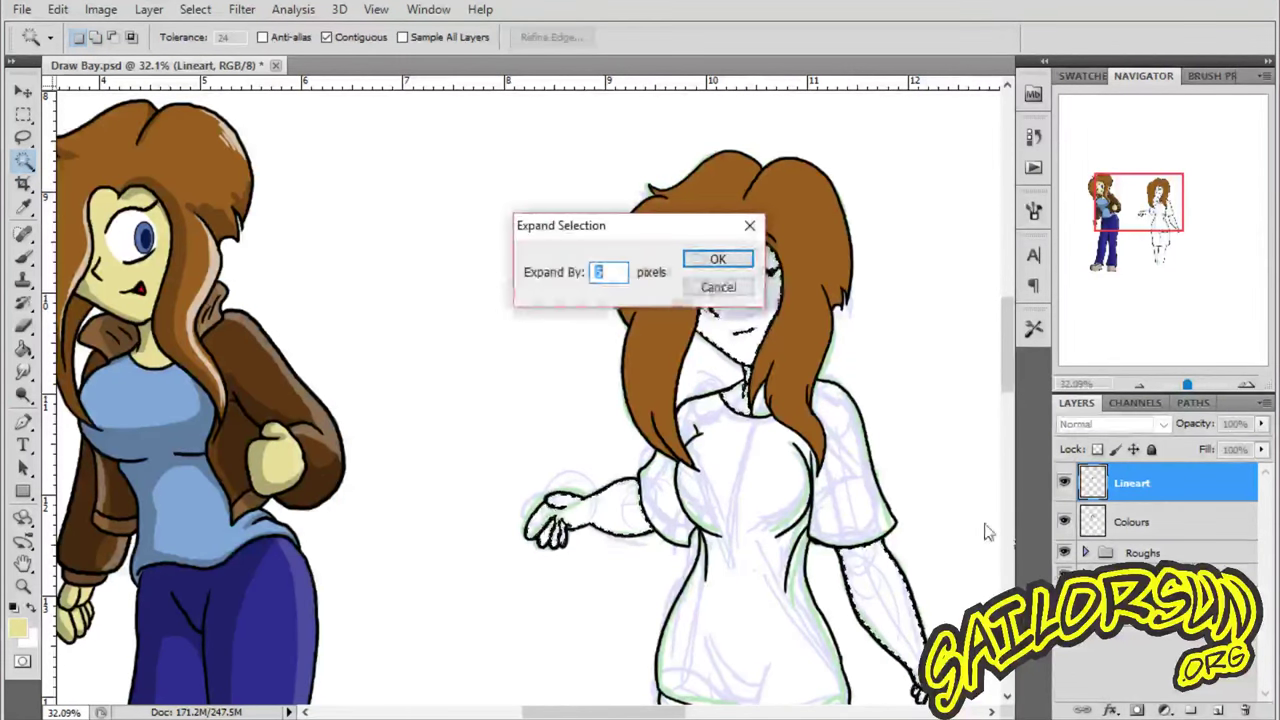
left_click(731, 259)
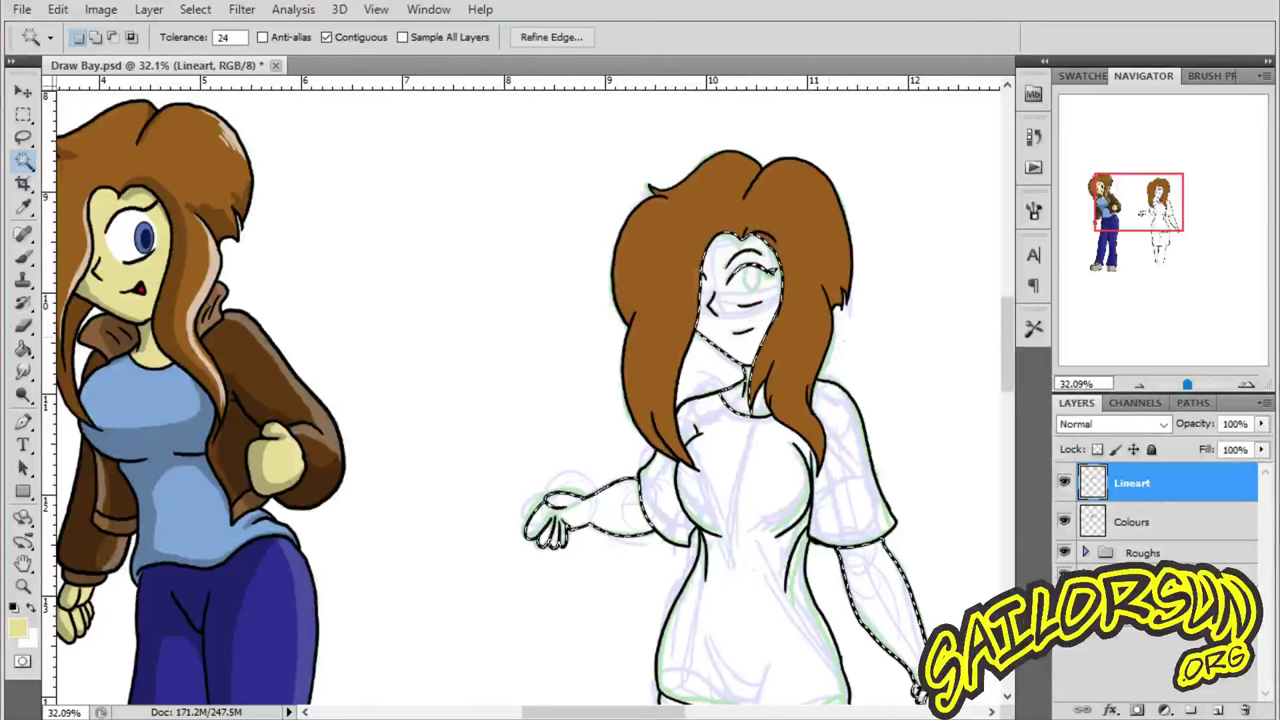
- Fill the selected skin areas with the sampled skin tone on the Colours layer
left_click(1140, 524)
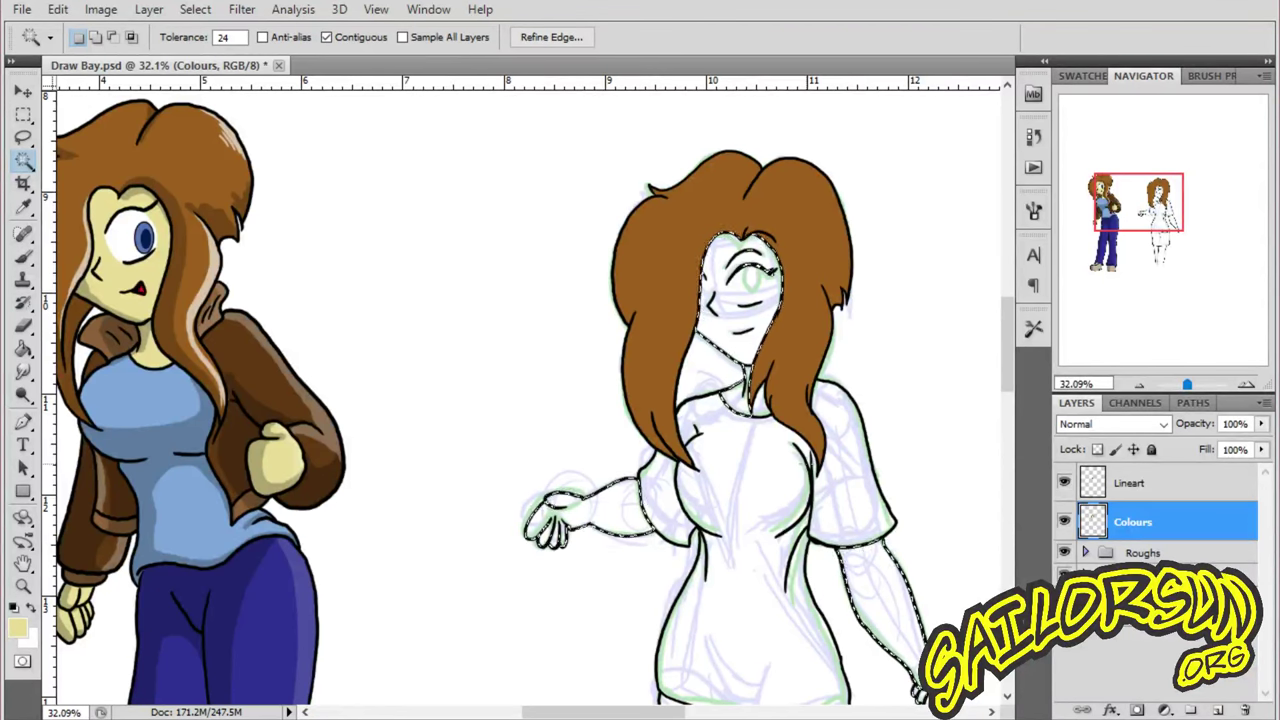
left_click(24, 207)
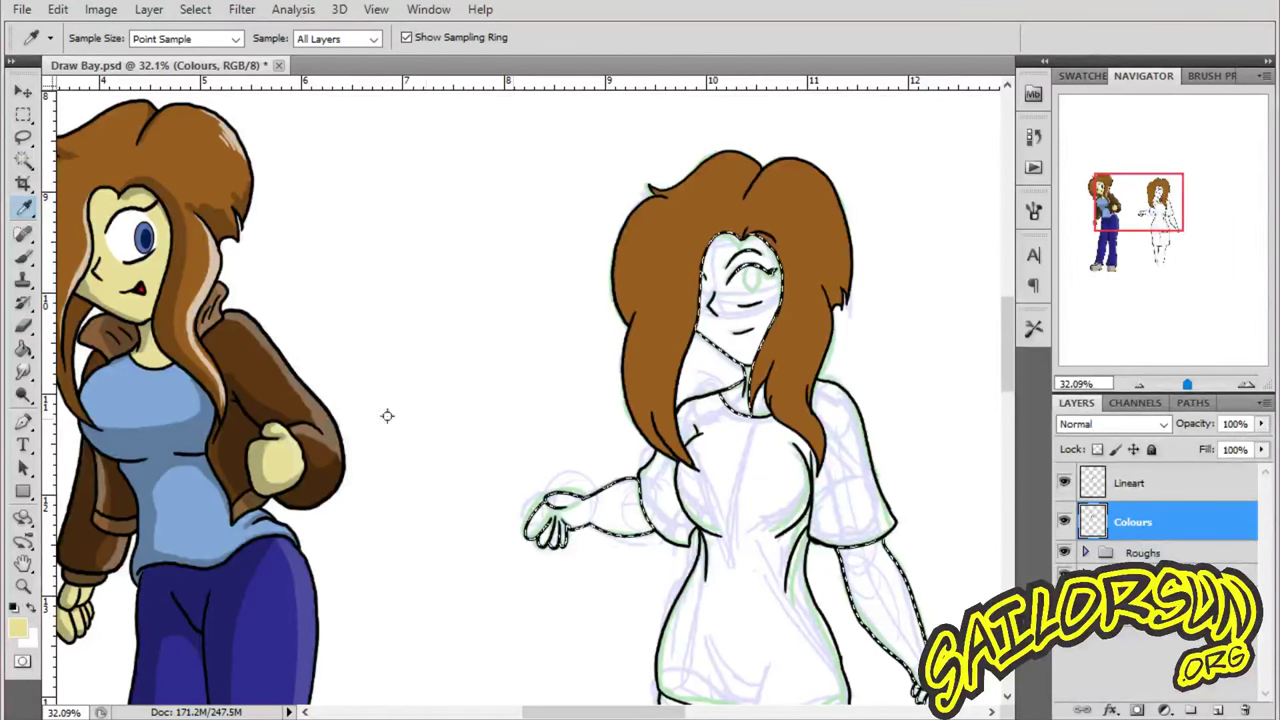
left_click(24, 348)
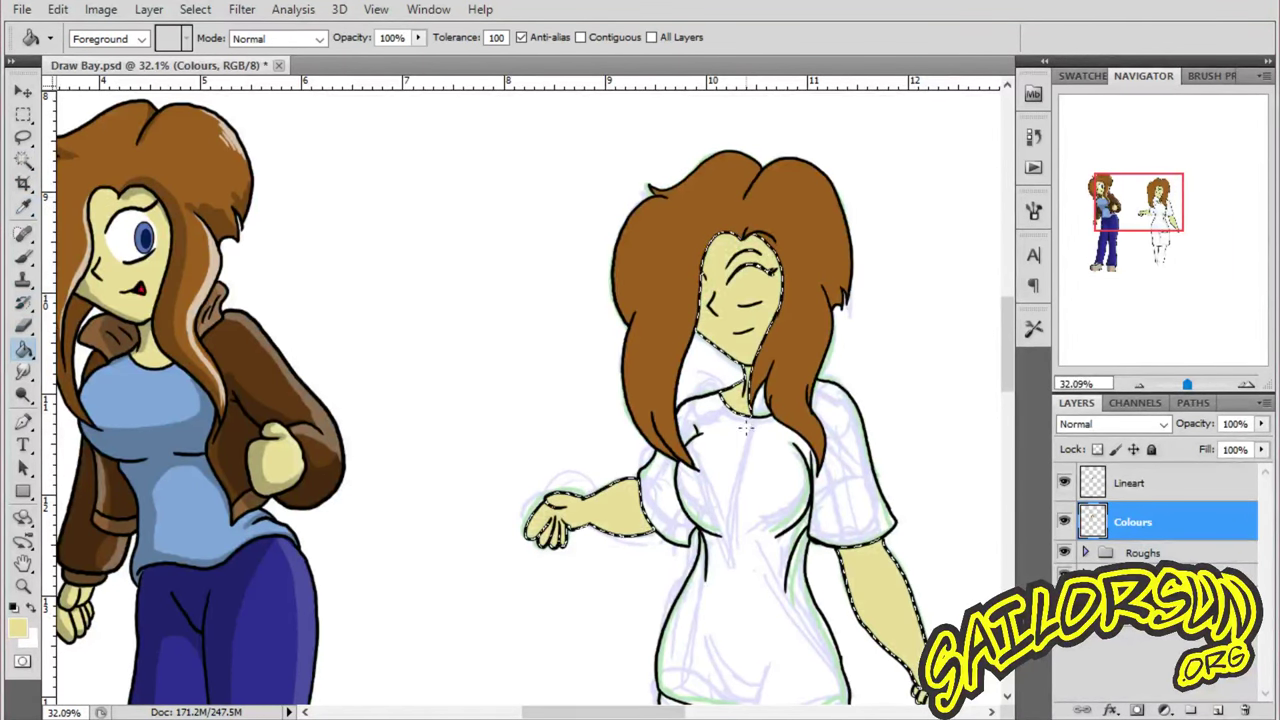
left_click(24, 586)
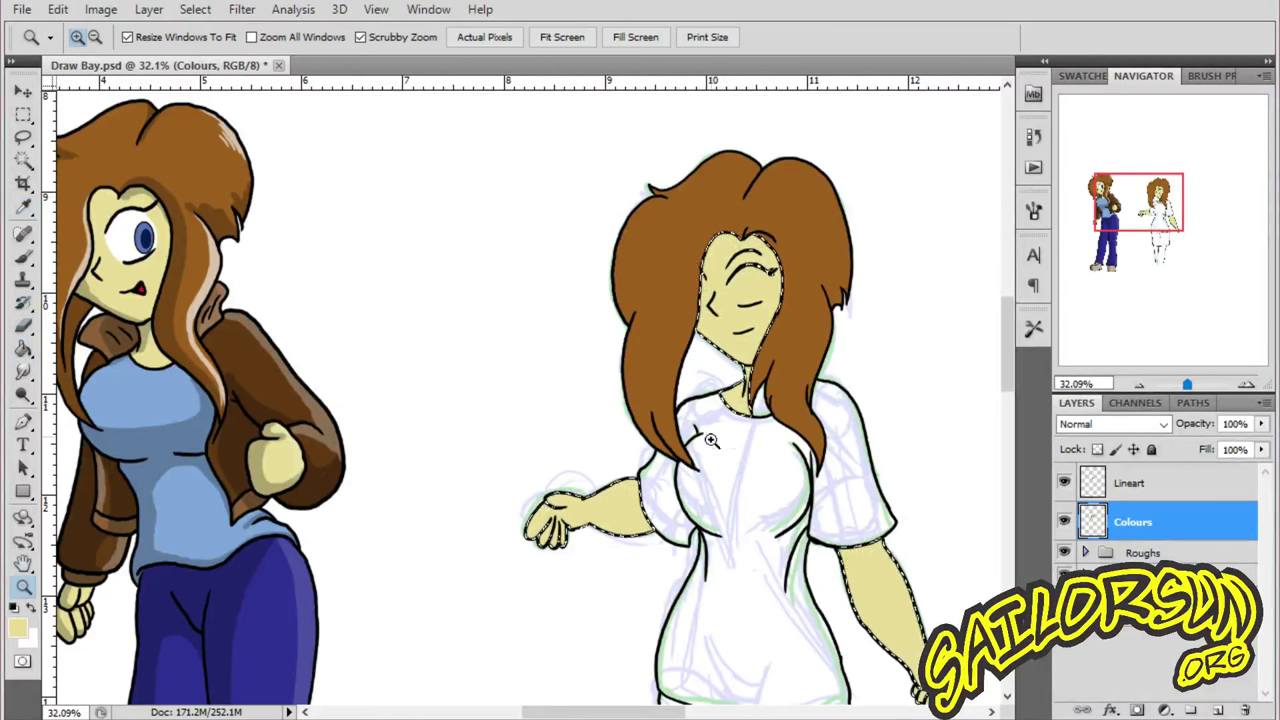
- Select the shirt's body and both sleeves from the Lineart layer, sample the reference shirt's light blue, and make Colours the active layer
key("w")
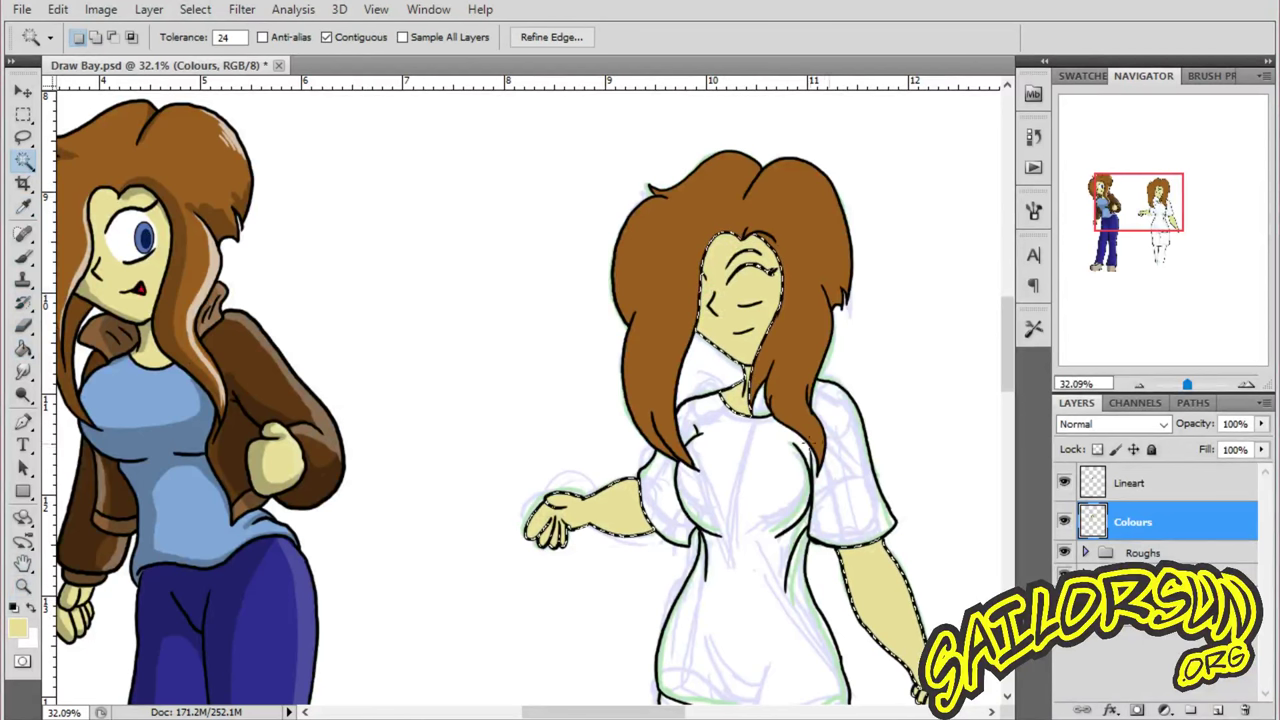
left_click(1137, 485)
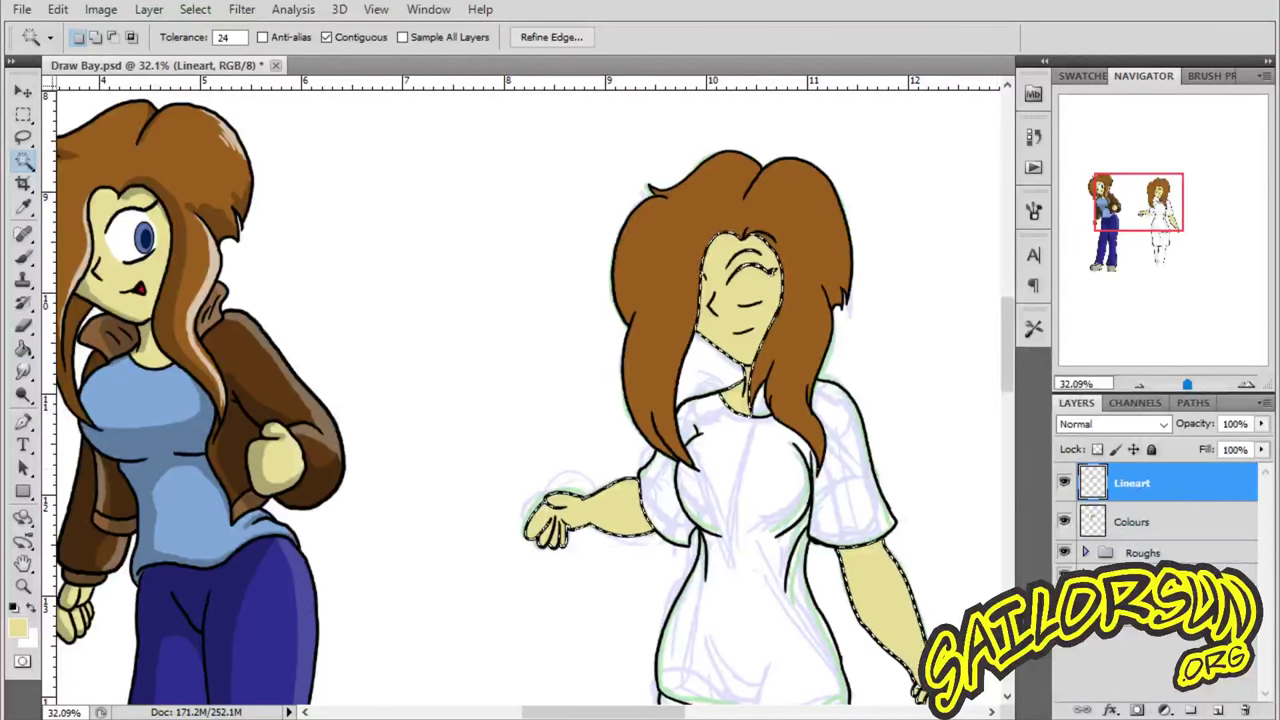
left_click(851, 488)
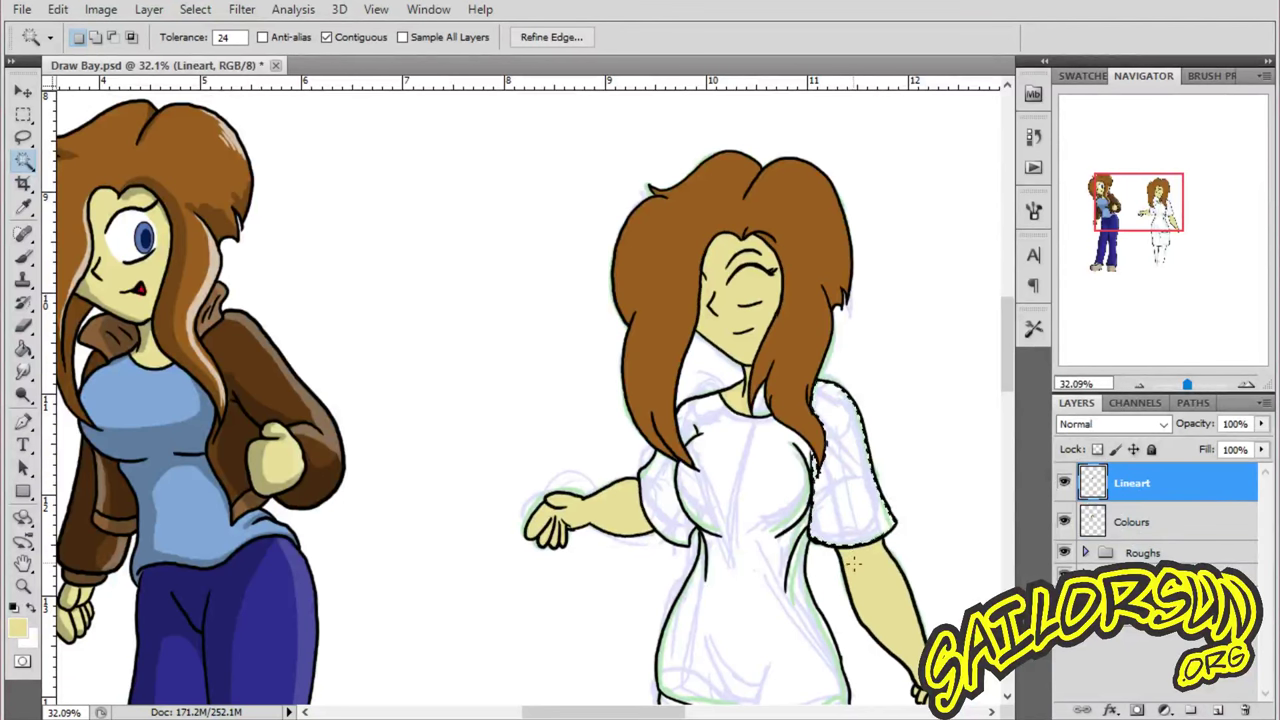
left_click(725, 500, "shift")
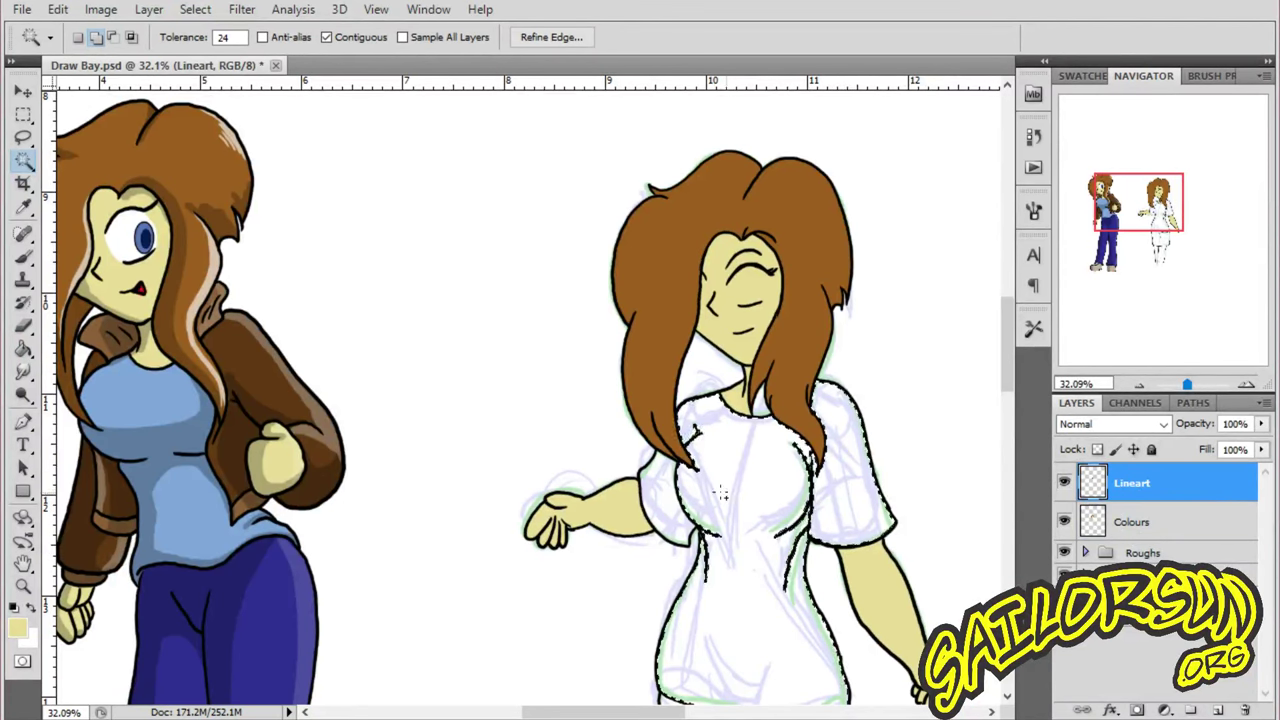
left_click(668, 492, "shift")
key("i")
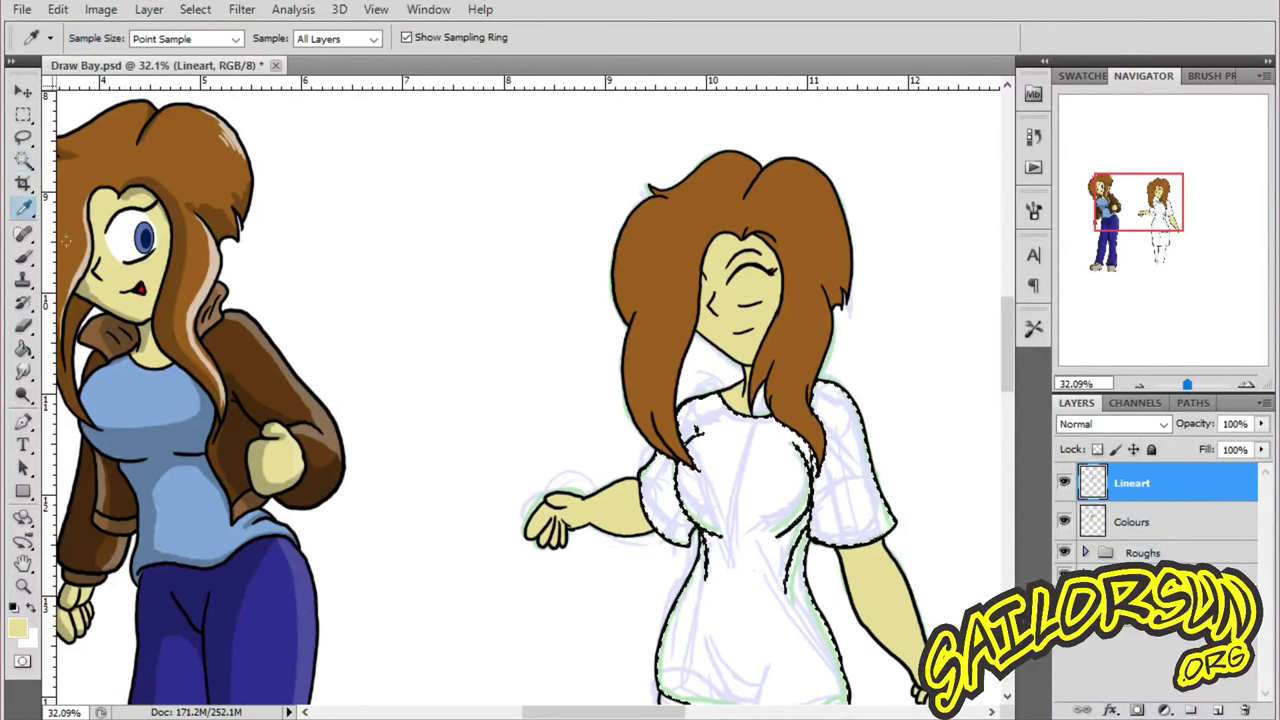
left_click(1180, 522)
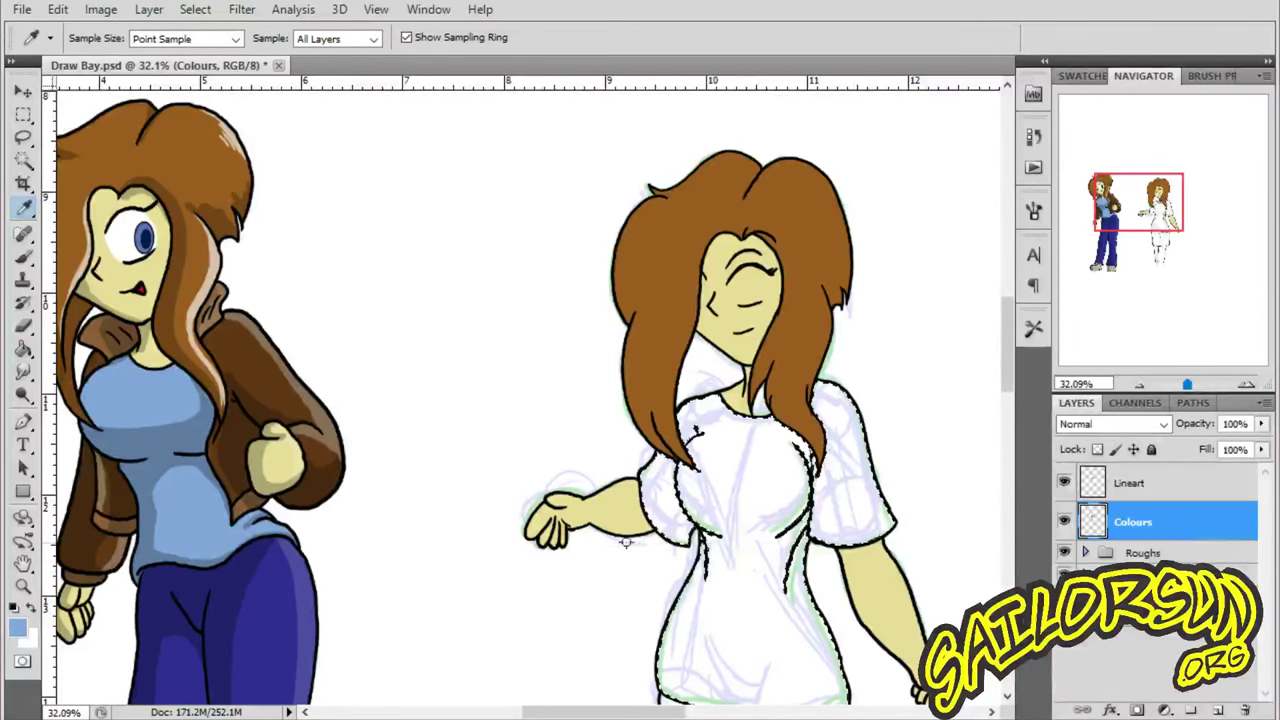
- Try filling the unexpanded shirt selection with light blue, inspect the fill's edges along the line art, and remove the fill
key("z")
key("g")
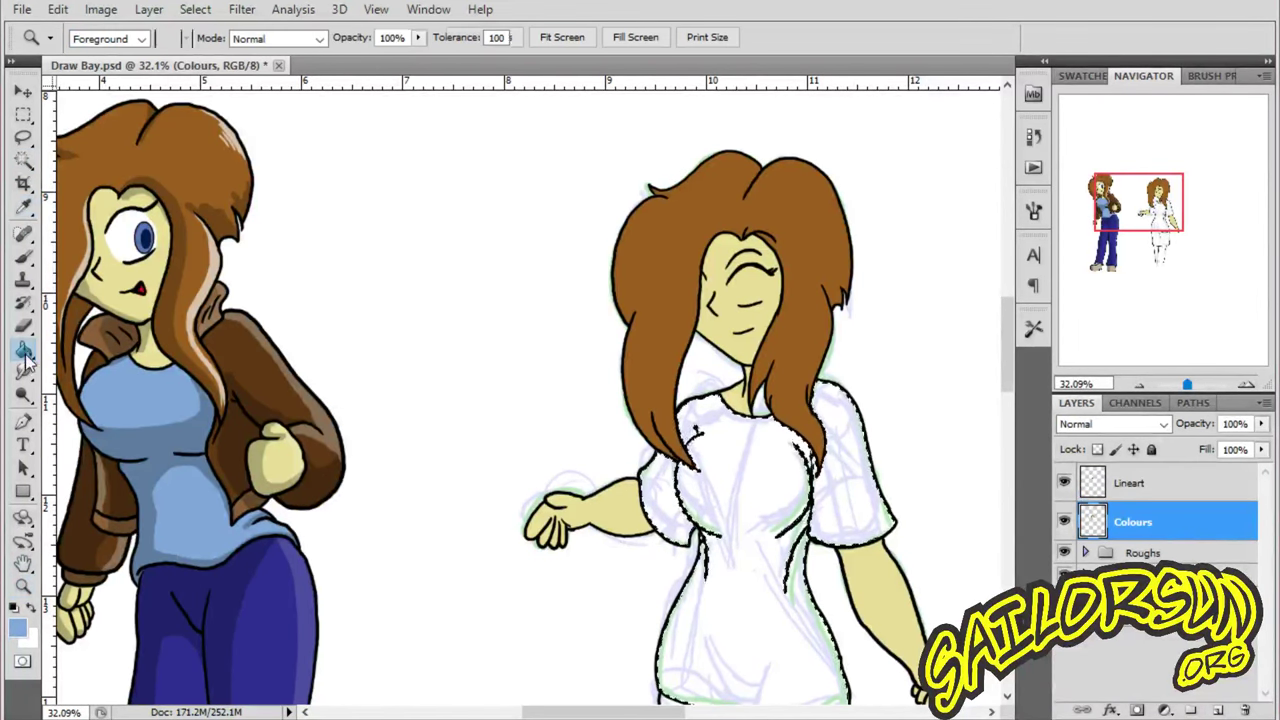
left_click(704, 510)
key("z")
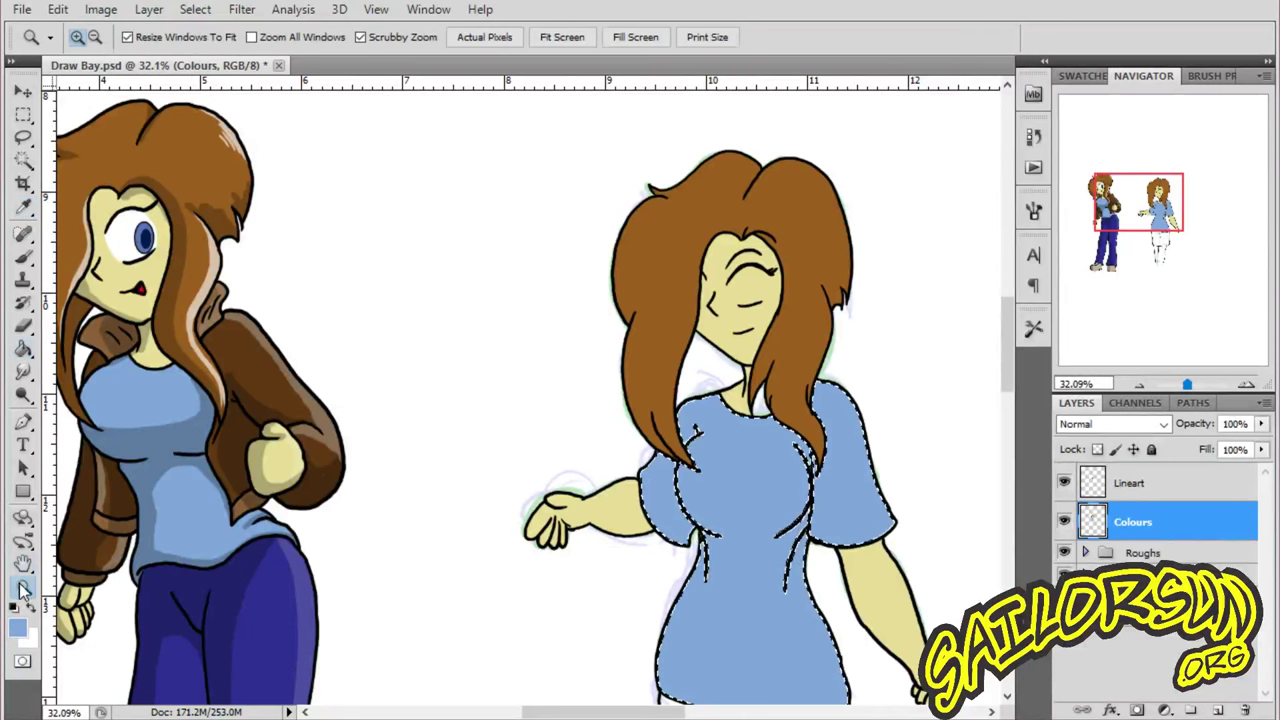
left_click_drag(704, 510, 871, 429)
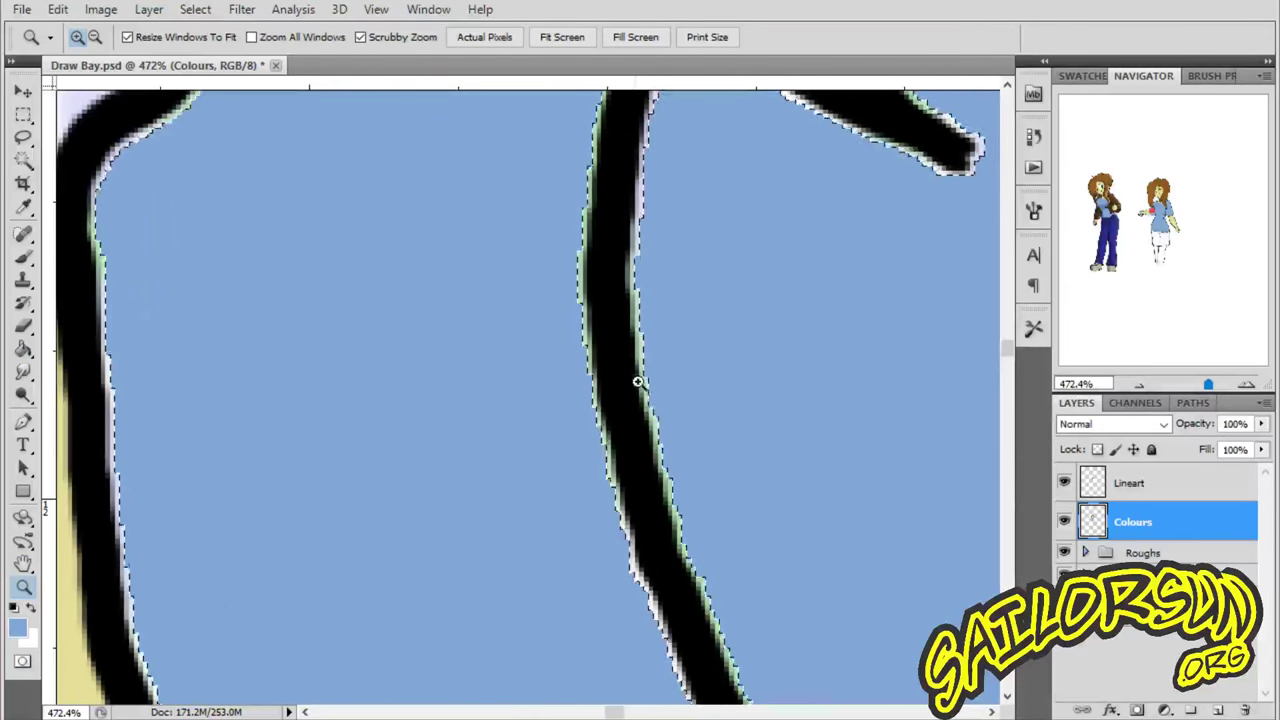
left_click_drag(678, 486, 806, 366)
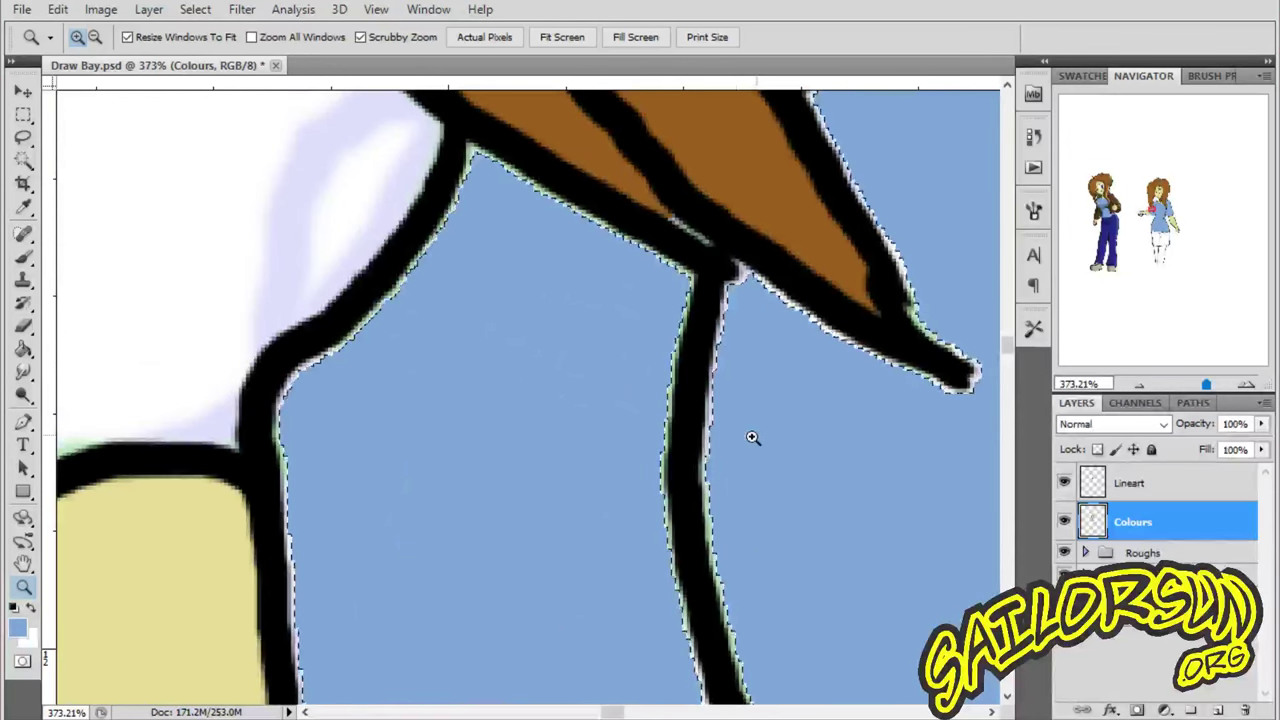
left_click_drag(751, 437, 615, 540)
key("Delete")
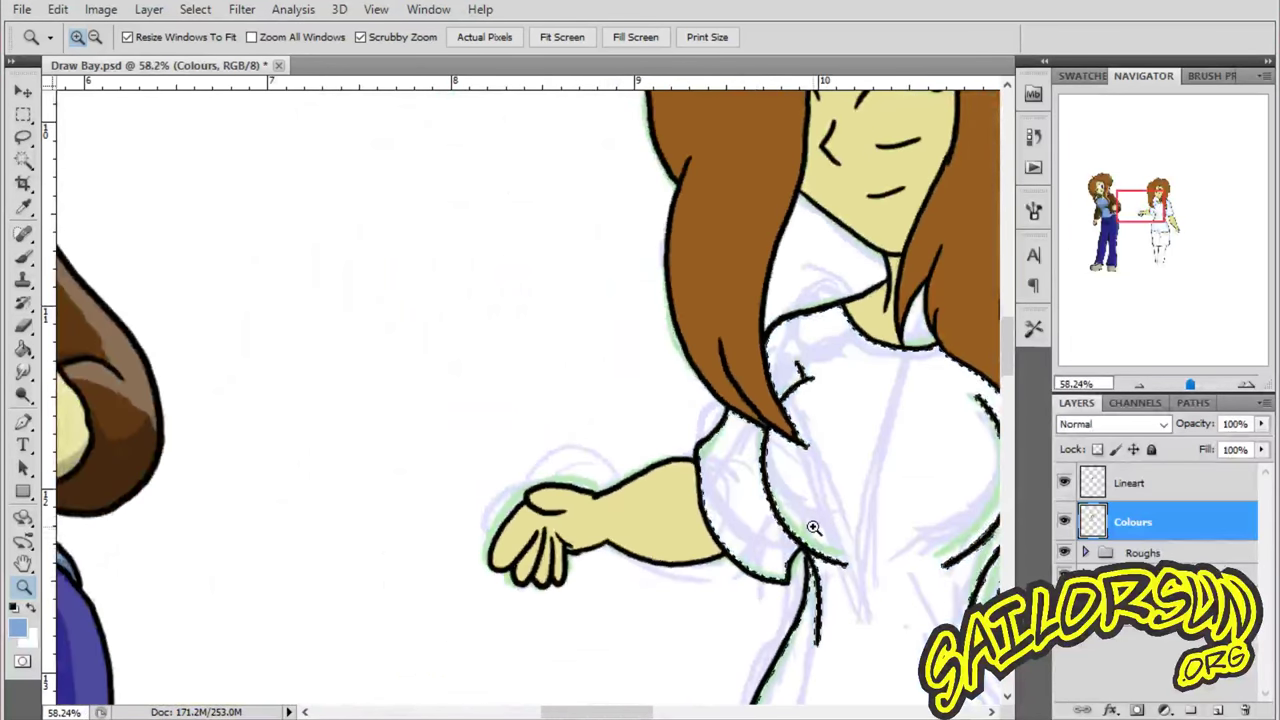
- Expand the shirt selection by 5 pixels and fill it with the light blue on the Colours layer
key("alt+s")
key("m")
key("e")
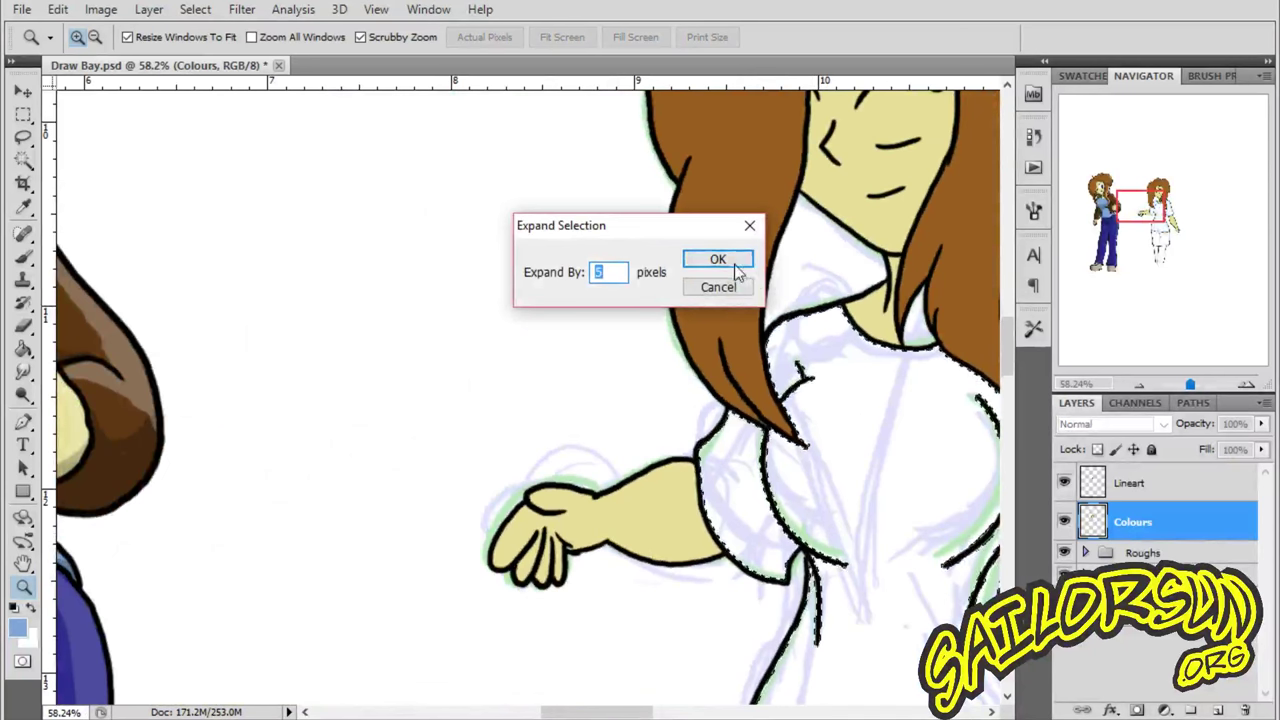
key("Return")
left_click_drag(795, 457, 911, 423)
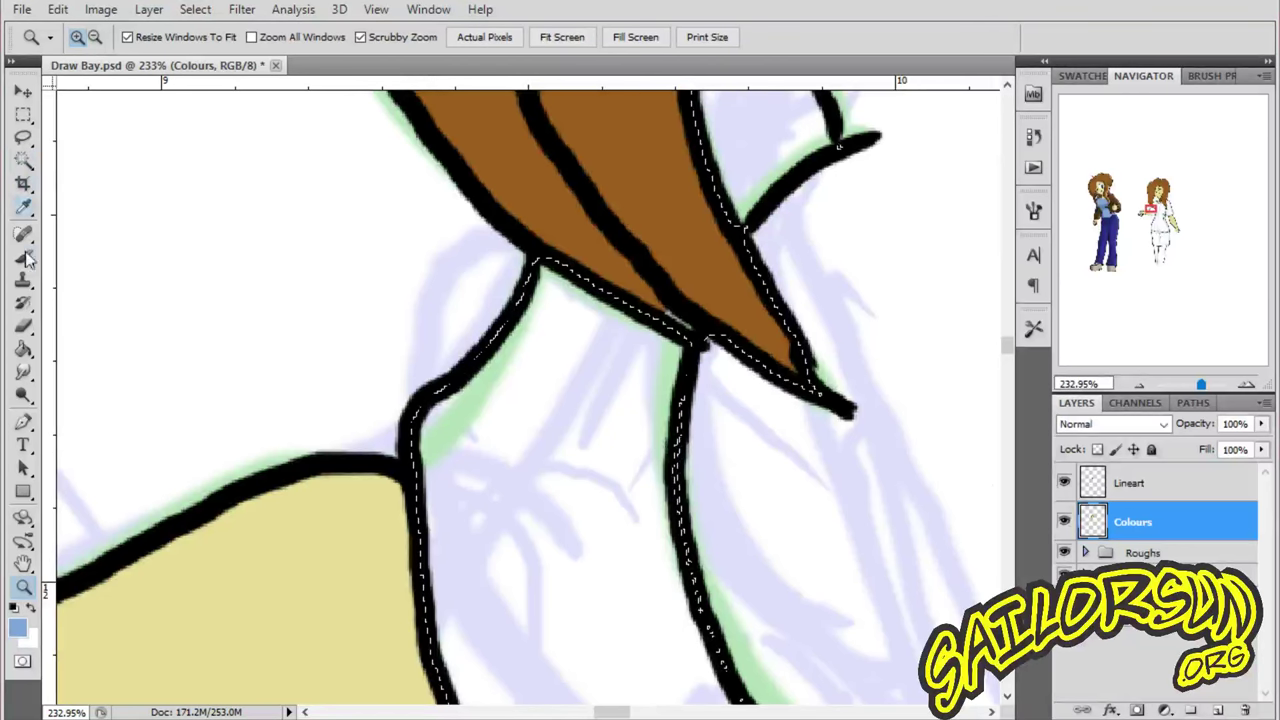
left_click(24, 350)
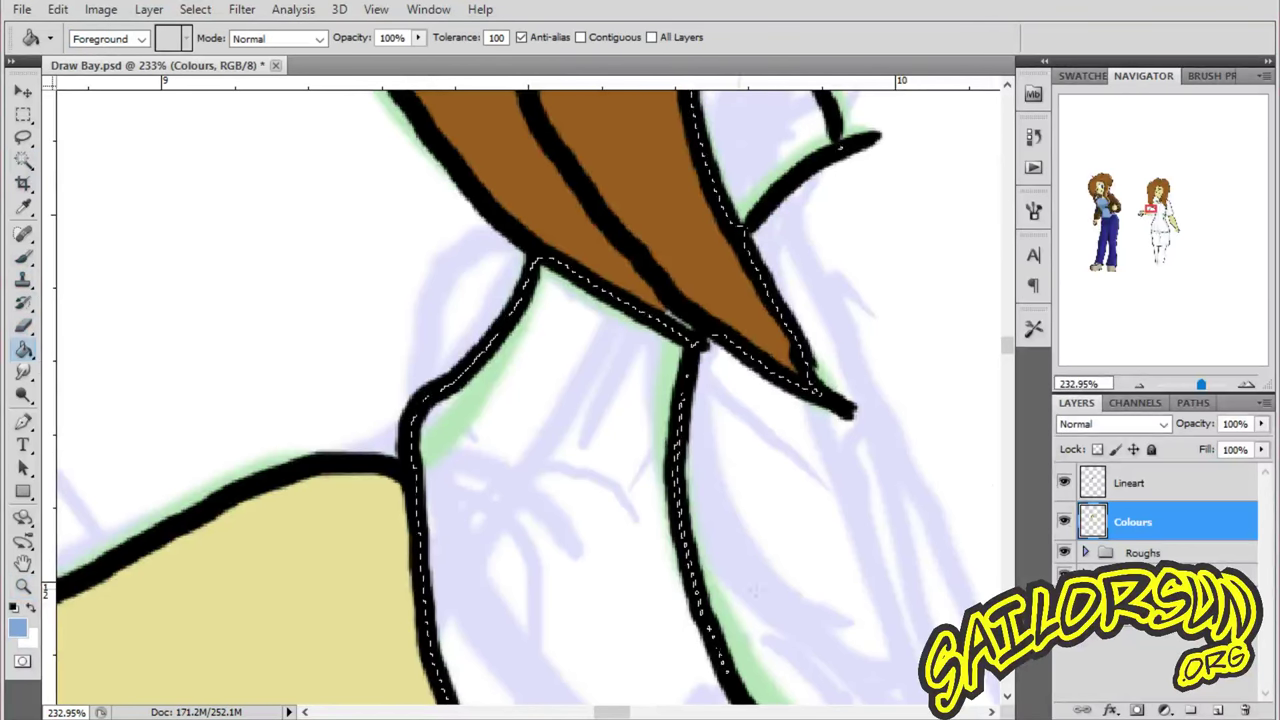
left_click(975, 597)
- Inspect the blue fill beneath the outlines by hiding and reshowing Lineart, lowering its opacity to 37%, and restoring it to 100%
left_click(1064, 483)
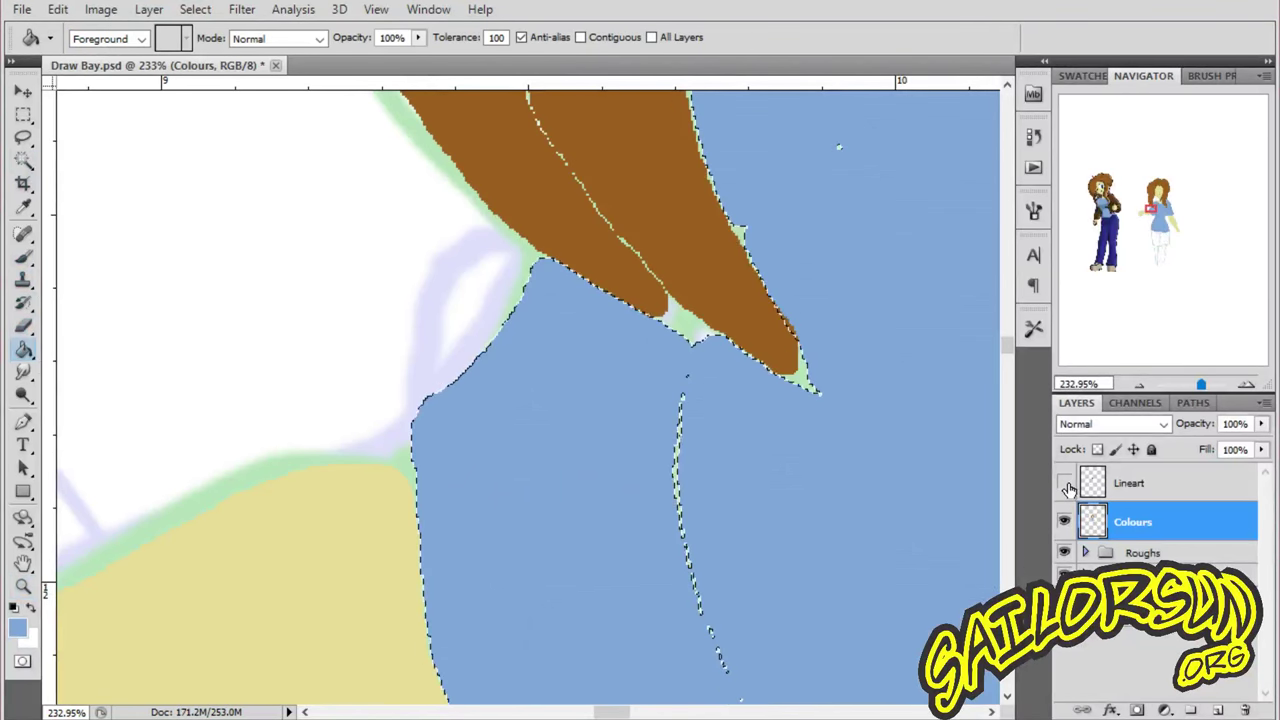
left_click(1064, 483)
left_click(1092, 488)
left_click(1262, 424)
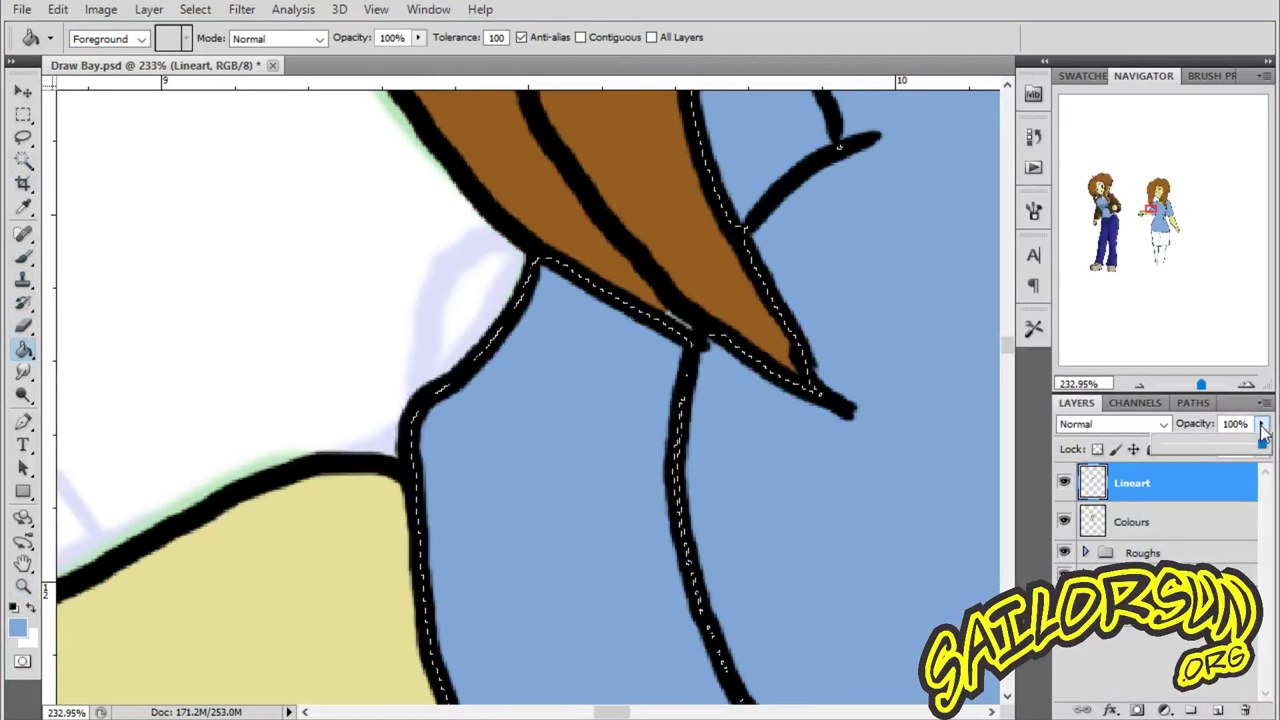
left_click(1198, 470)
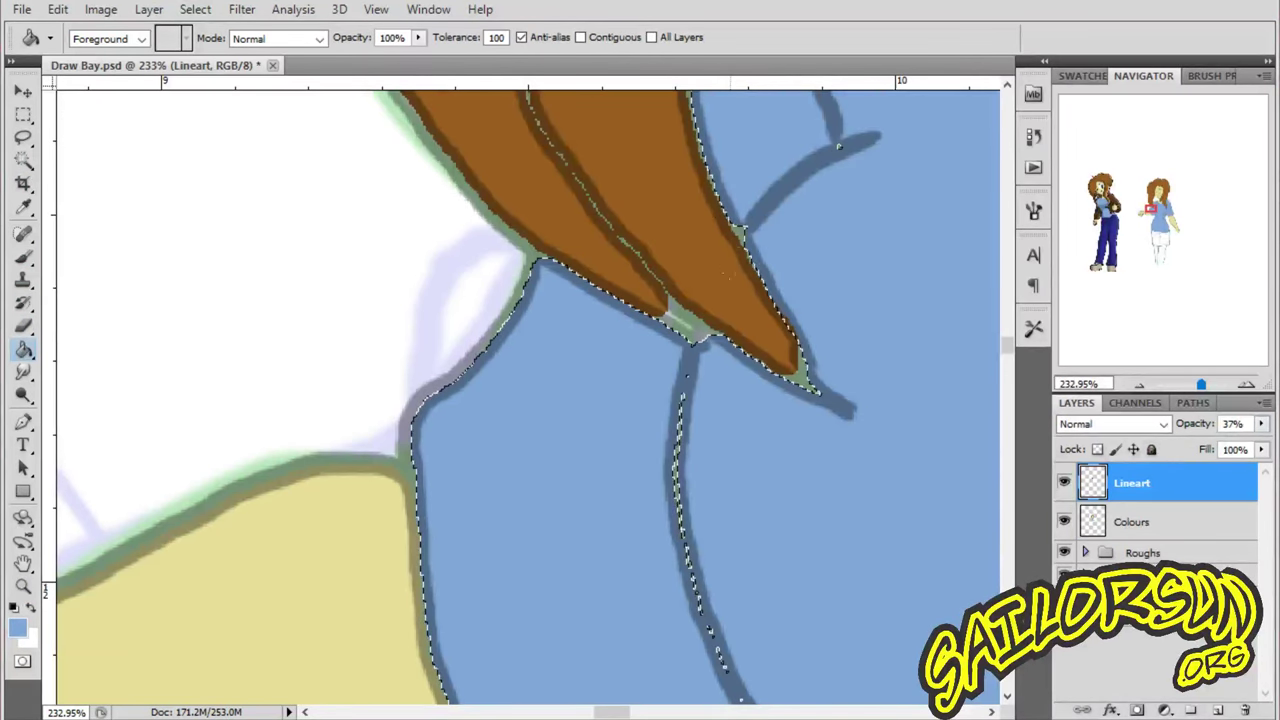
left_click(1261, 425)
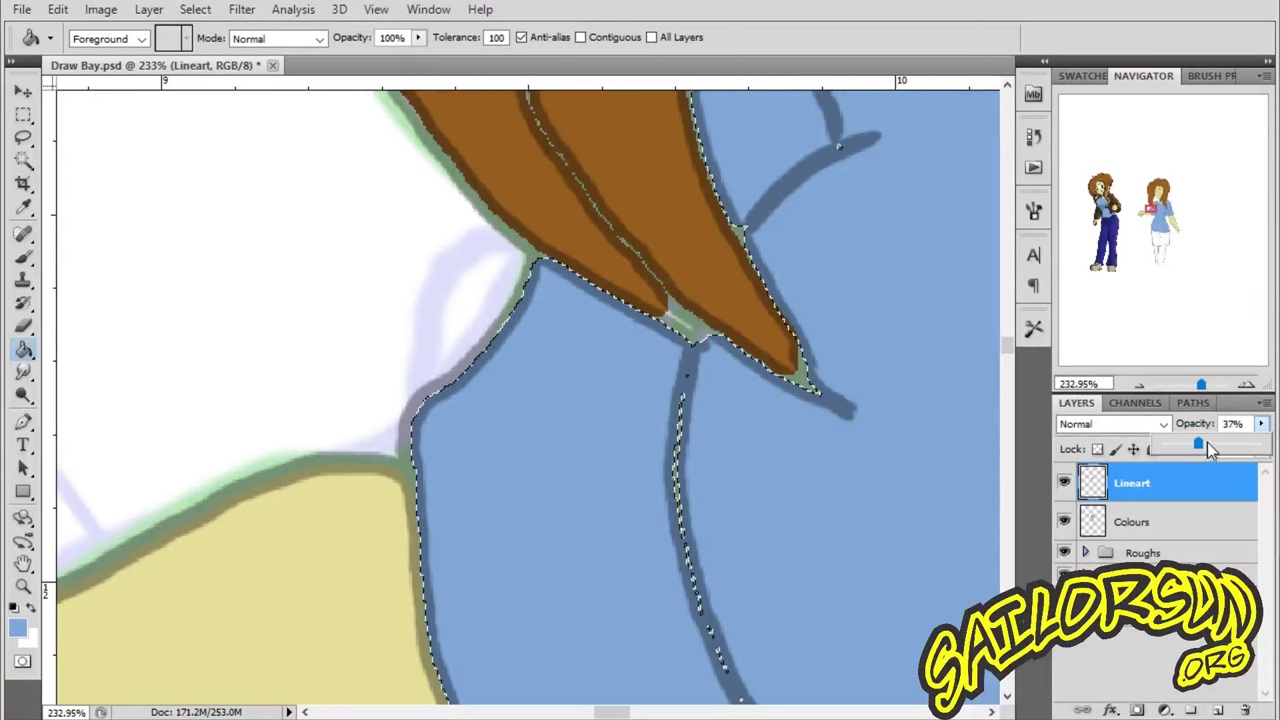
left_click_drag(1210, 450, 1272, 453)
left_click(23, 587)
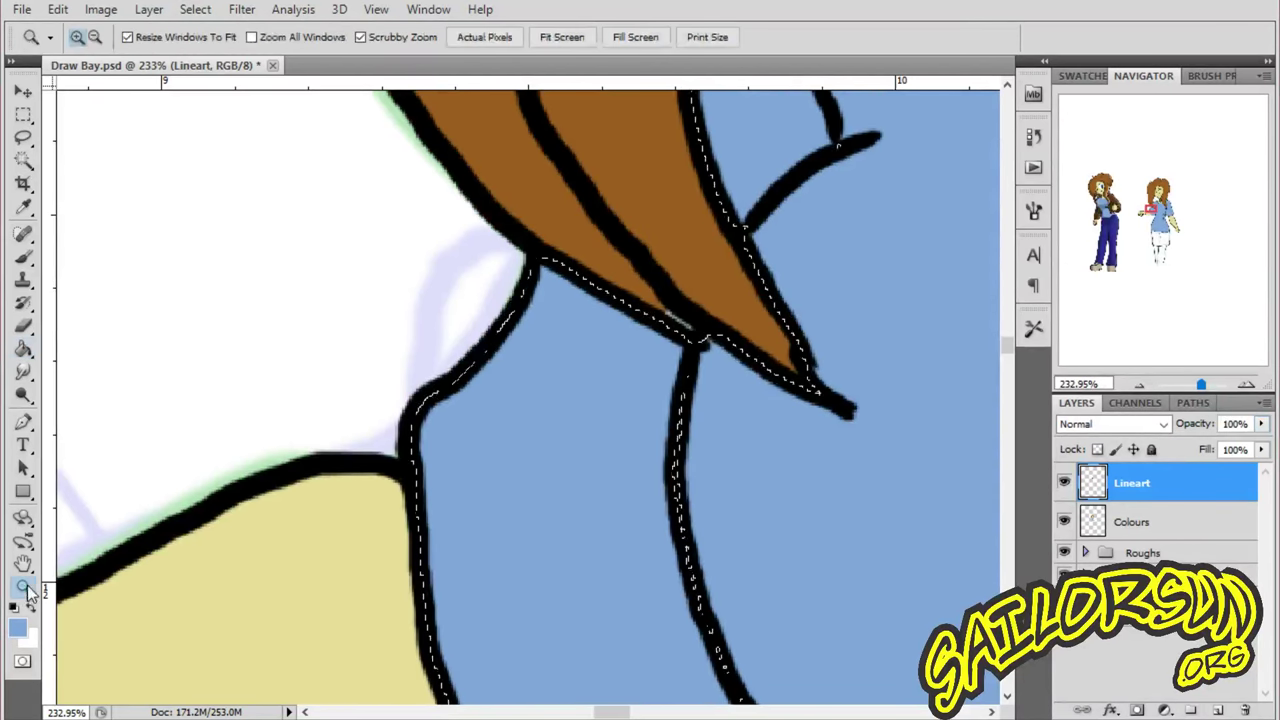
left_click_drag(697, 405, 600, 410)
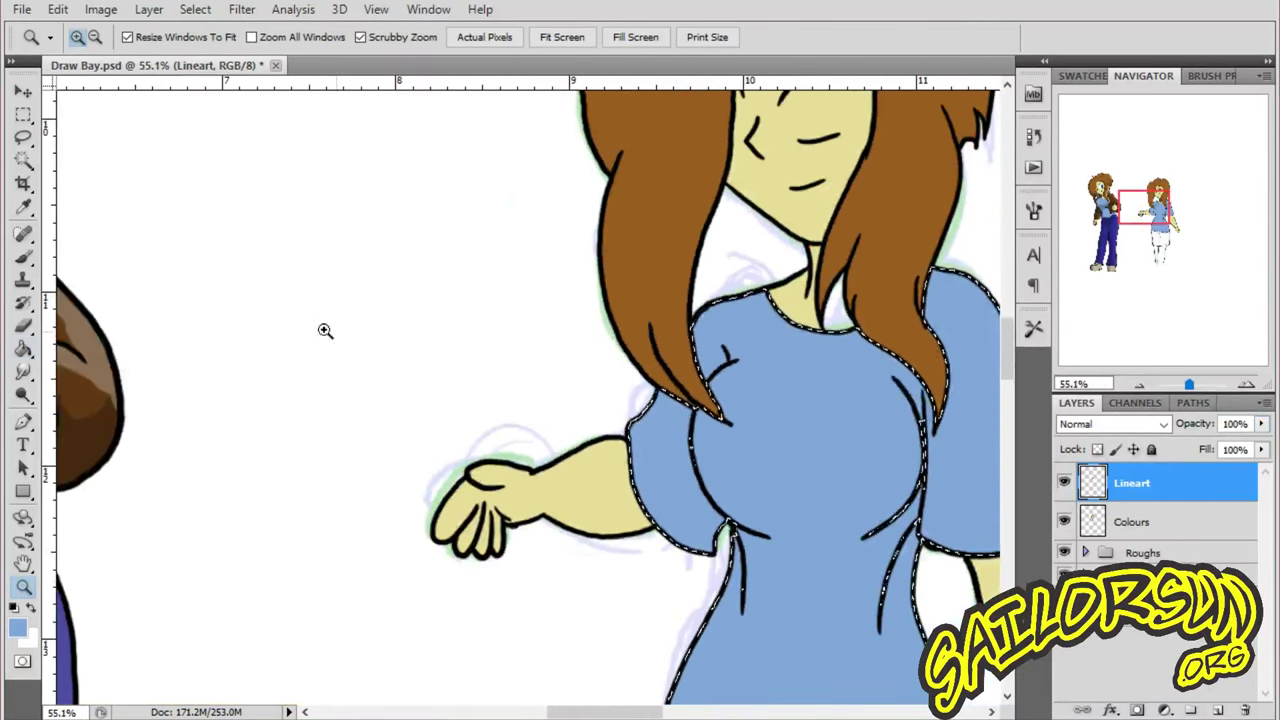
left_click(23, 206)
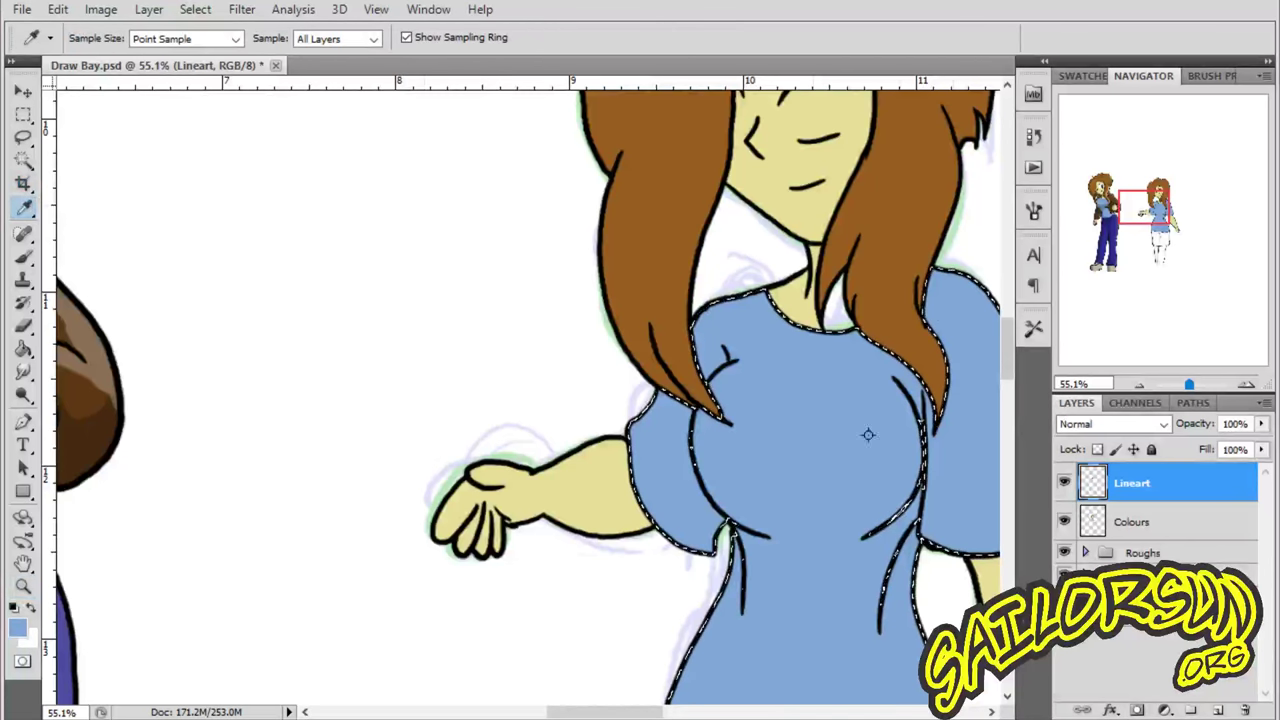
- Sample the skin tone from the neck, clear the selection, and paint the uncoloured neck gap between the hair strands on Colours
left_click(23, 587)
left_click_drag(877, 289, 960, 292)
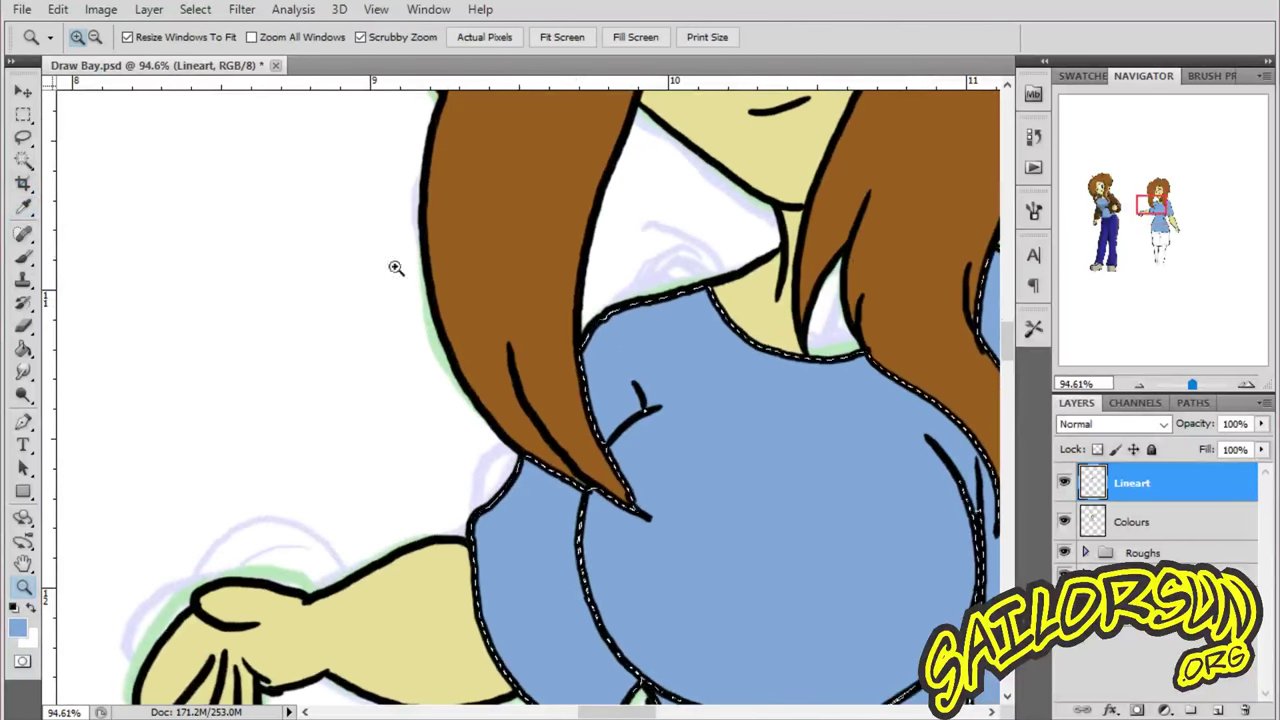
left_click(23, 206)
left_click(778, 317)
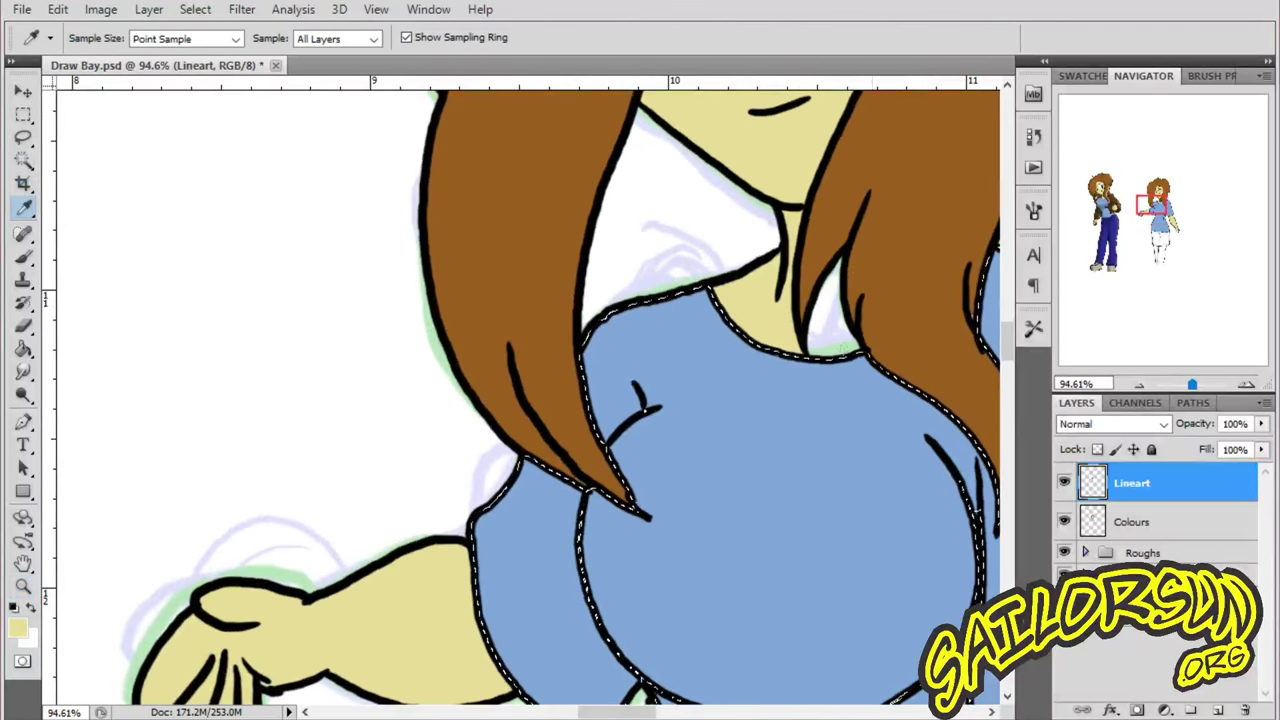
left_click(23, 118)
left_click(320, 470)
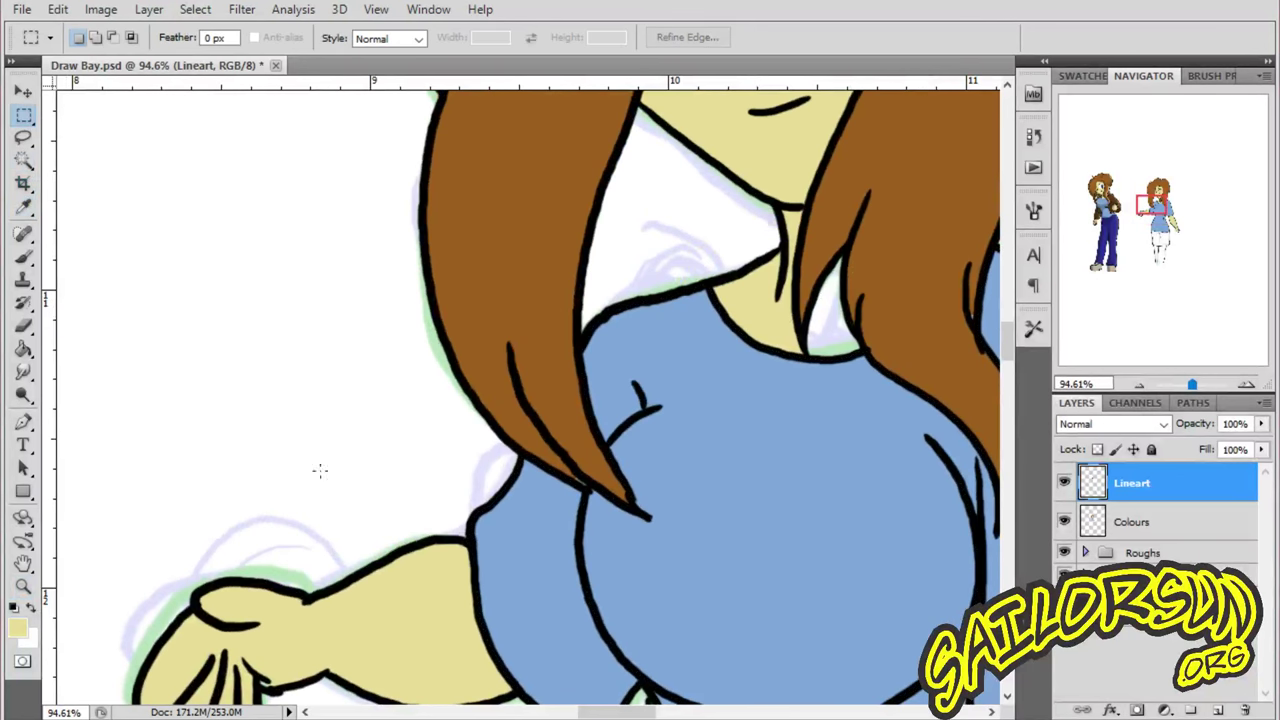
left_click(1186, 525)
key("b")
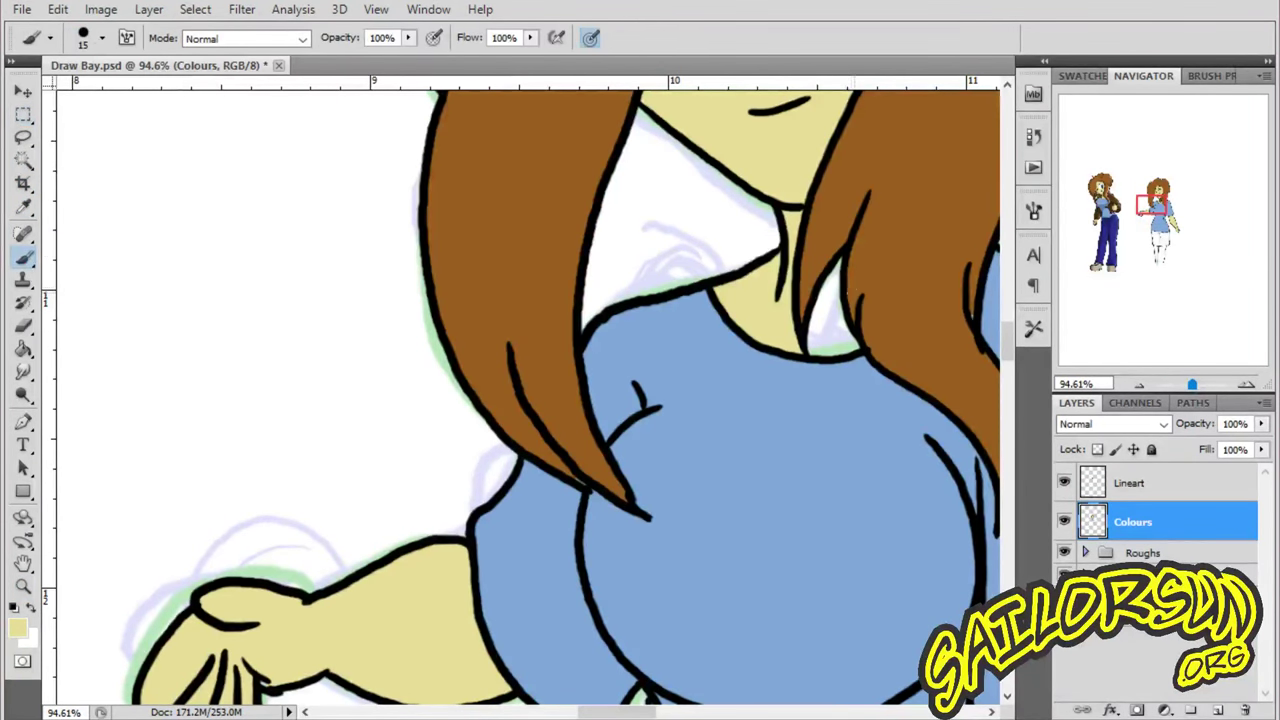
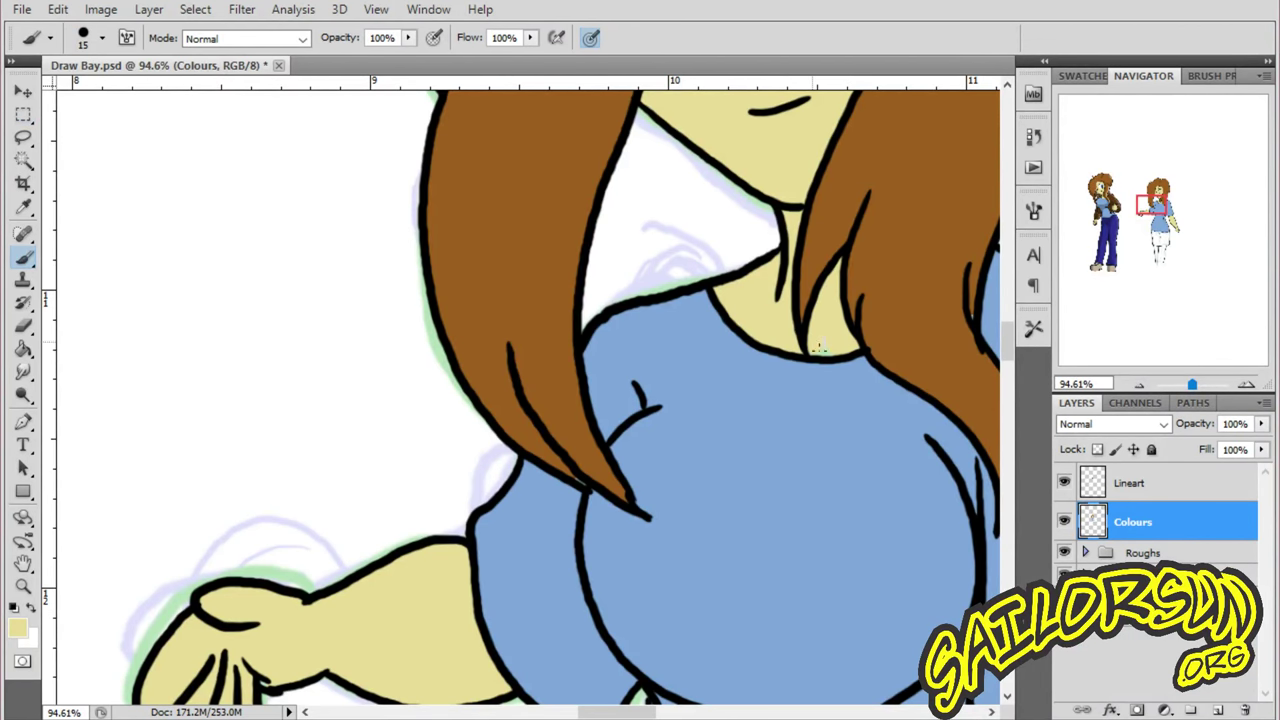
- Select both legs below the skirt from the Lineart layer with the Magic Wand
key("z")
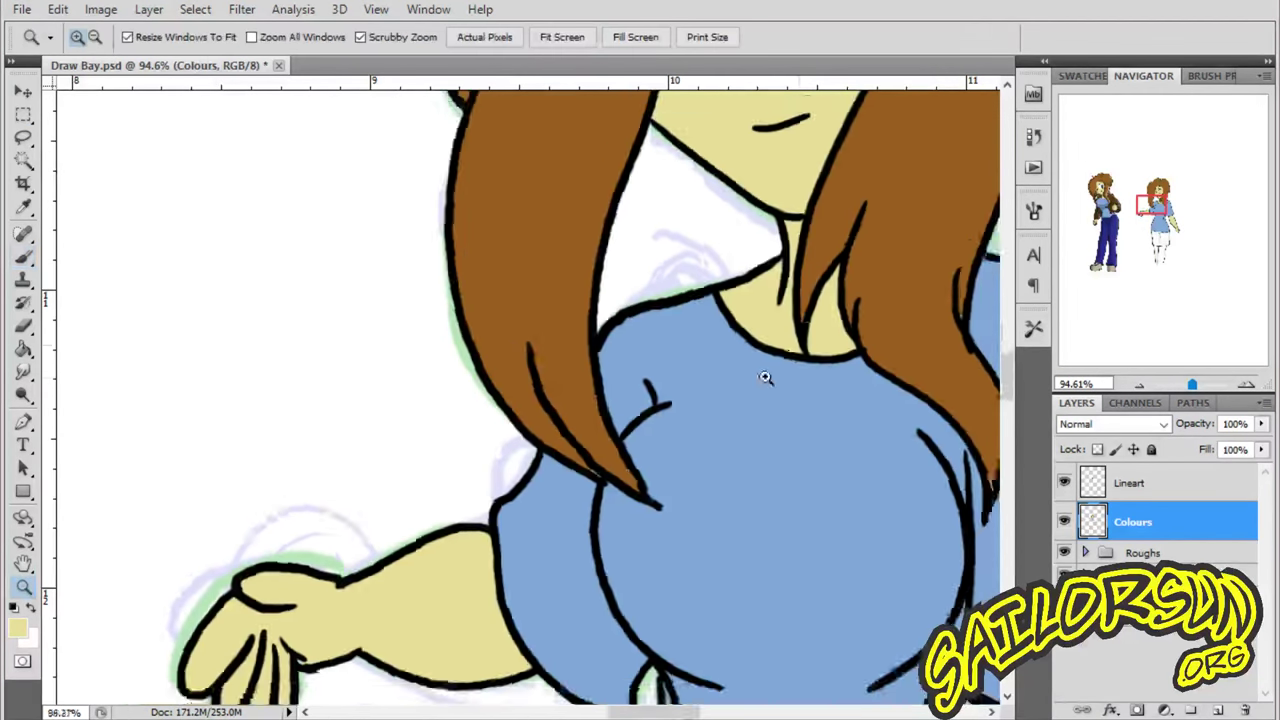
left_click_drag(766, 380, 680, 380)
left_click_drag(1012, 342, 1012, 398)
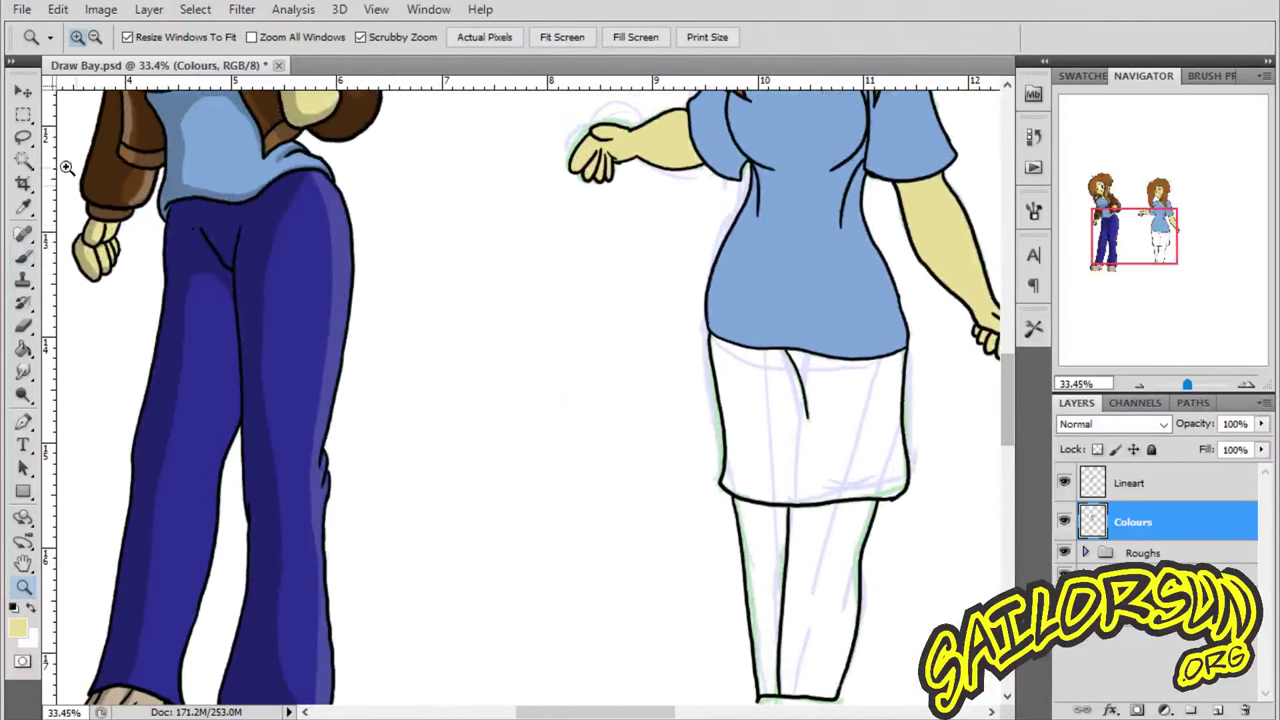
key("w")
left_click(1132, 483)
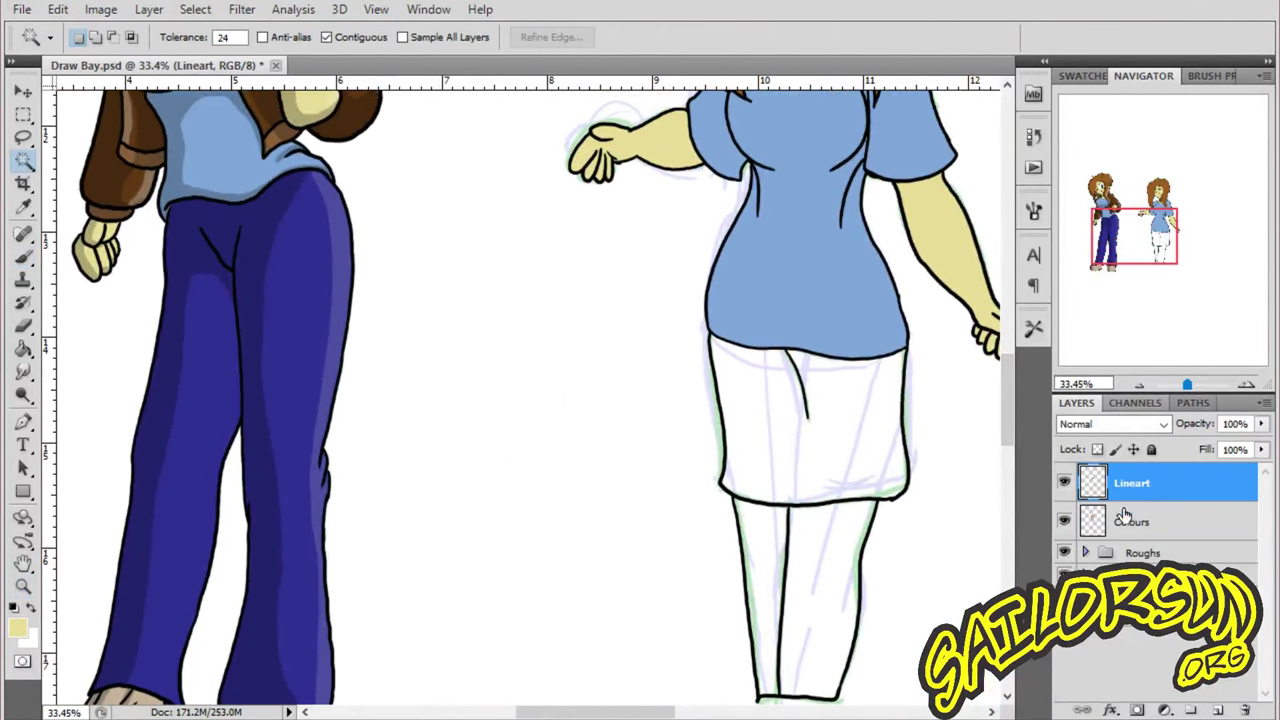
left_click(814, 586)
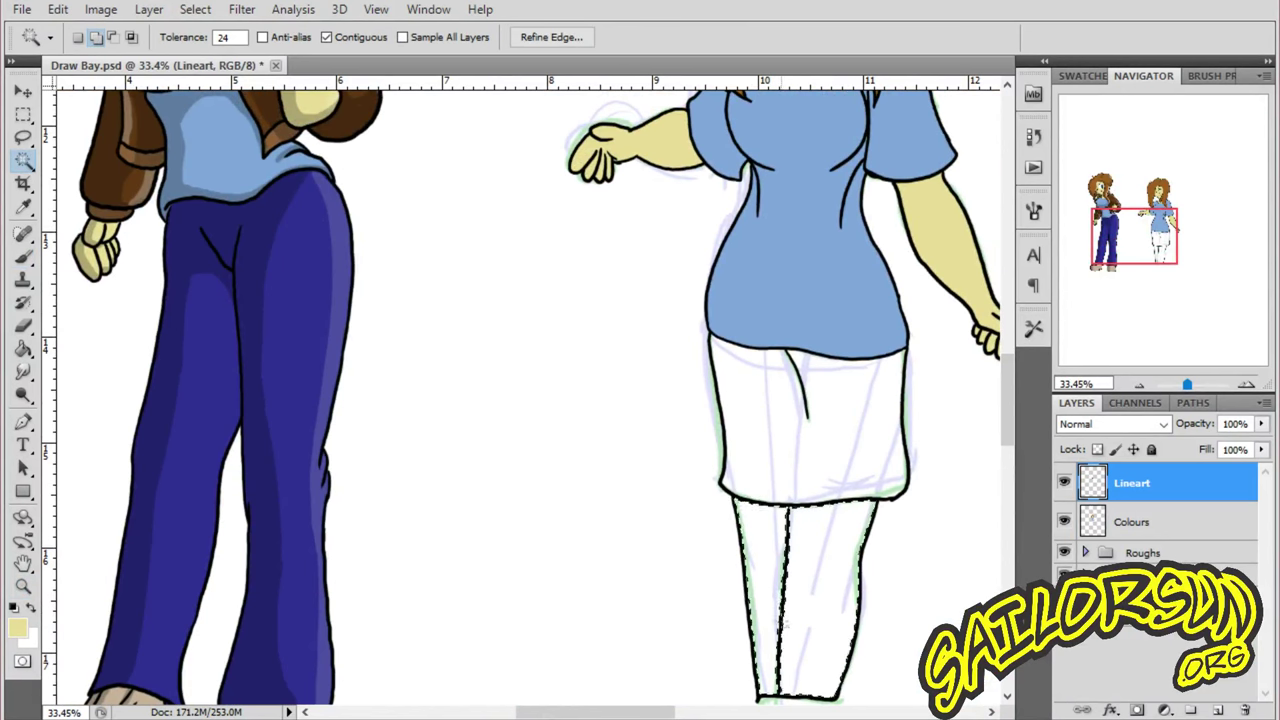
left_click(771, 600, "shift")
- Expand the leg selection and fill it with the skin tone on the Colours layer
key("alt+s")
key("m")
key("e")
key("Return")
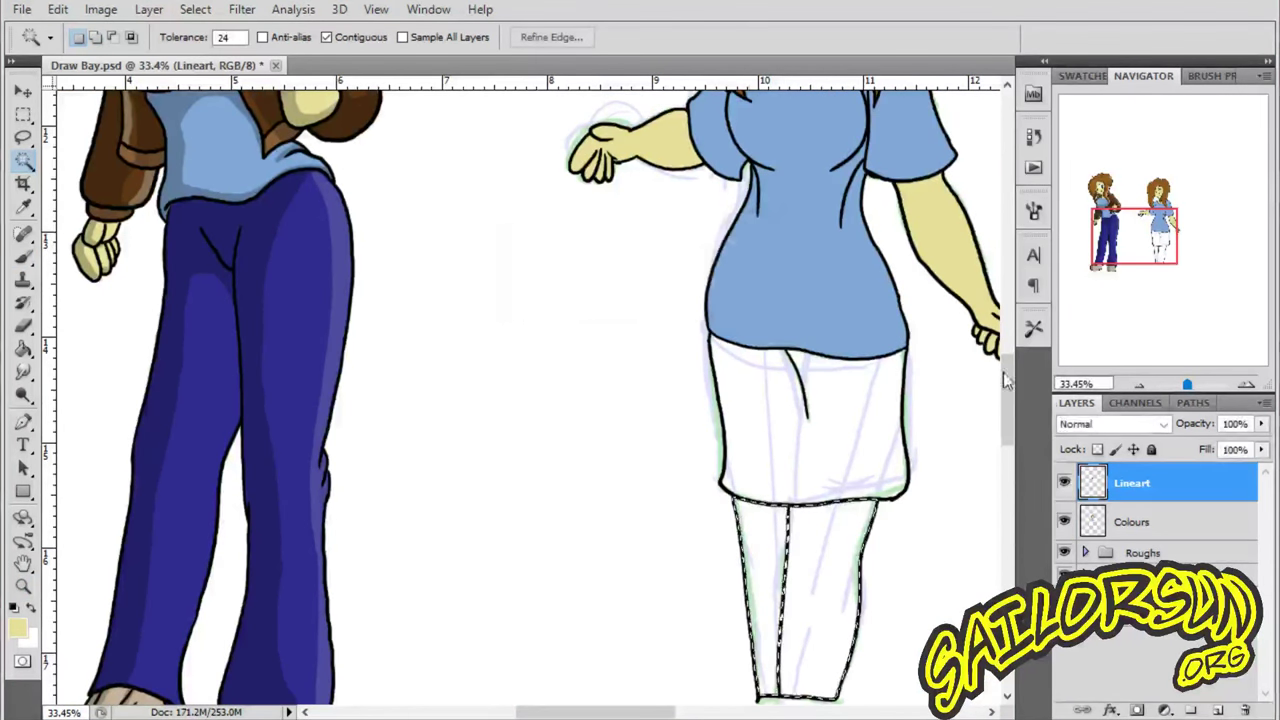
key("alt+bracketleft")
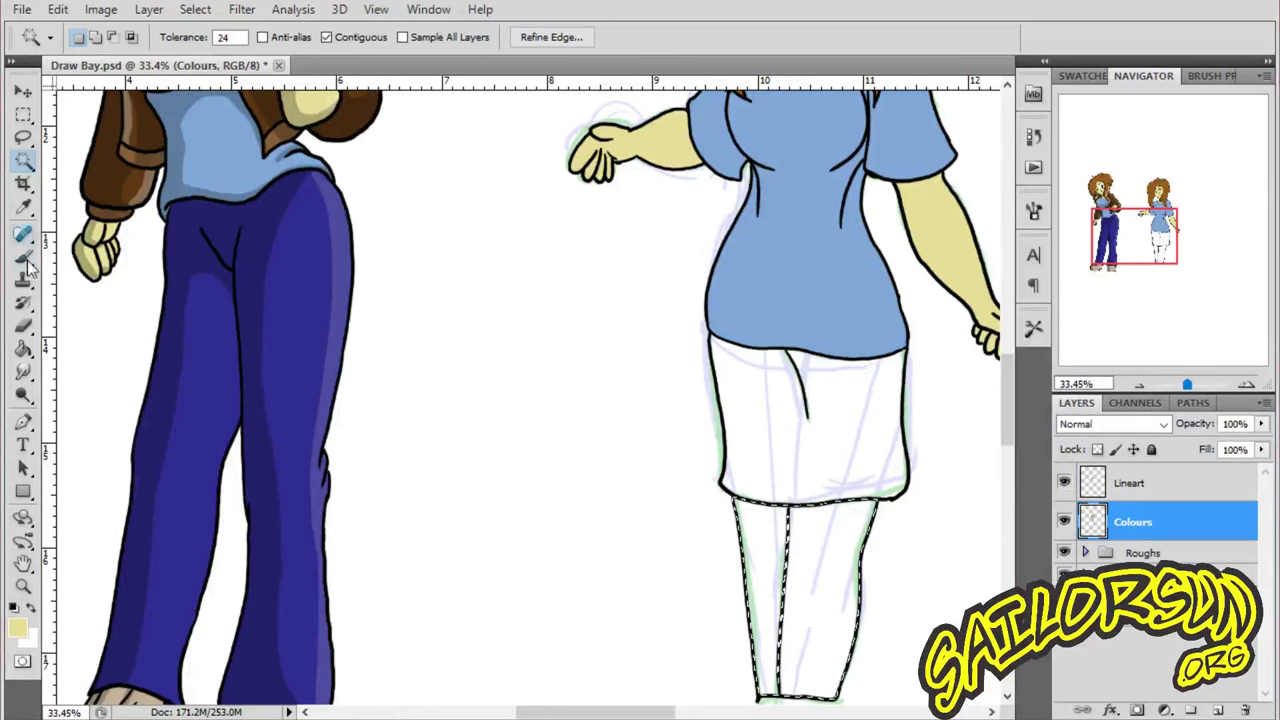
left_click(23, 347)
left_click(805, 570)
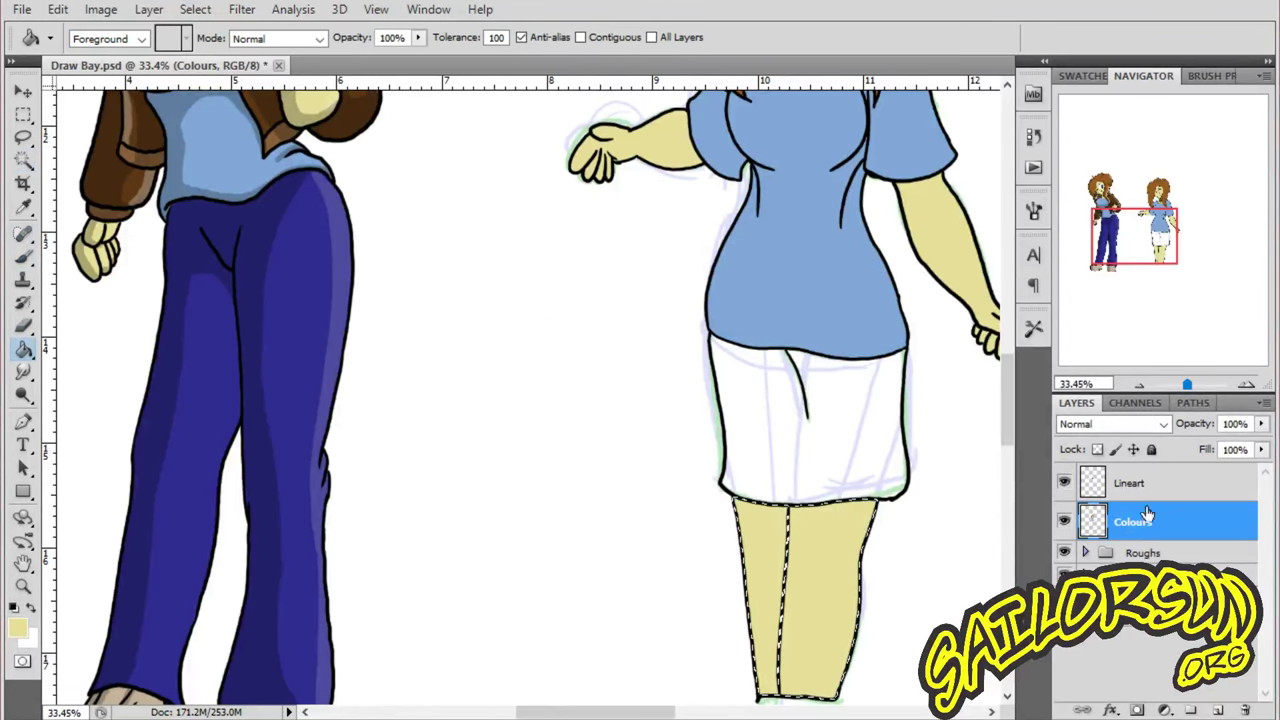
- Inspect the flat colours by hiding and reshowing the Colours layer
left_click(1064, 521)
left_click(1065, 523)
left_click_drag(1097, 522, 1135, 528)
- Try selecting the skirt area with the Magic Wand while the Colours layer is active
key("w")
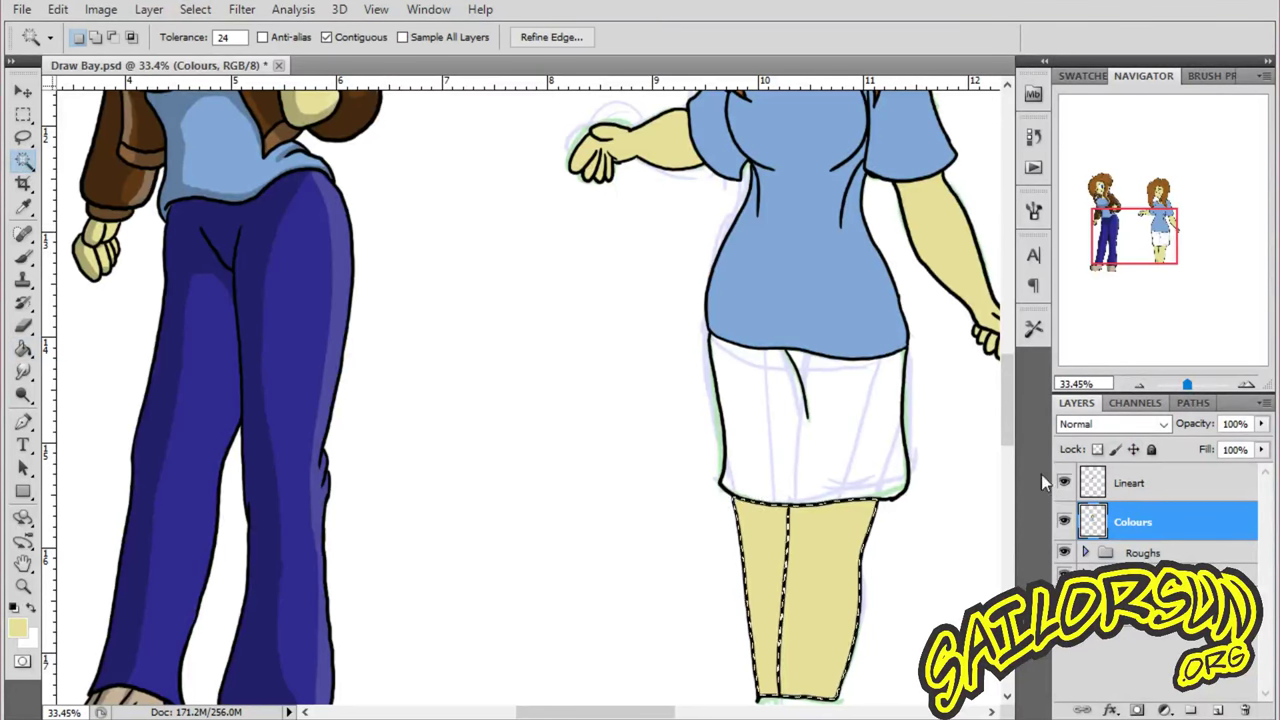
left_click(1128, 486)
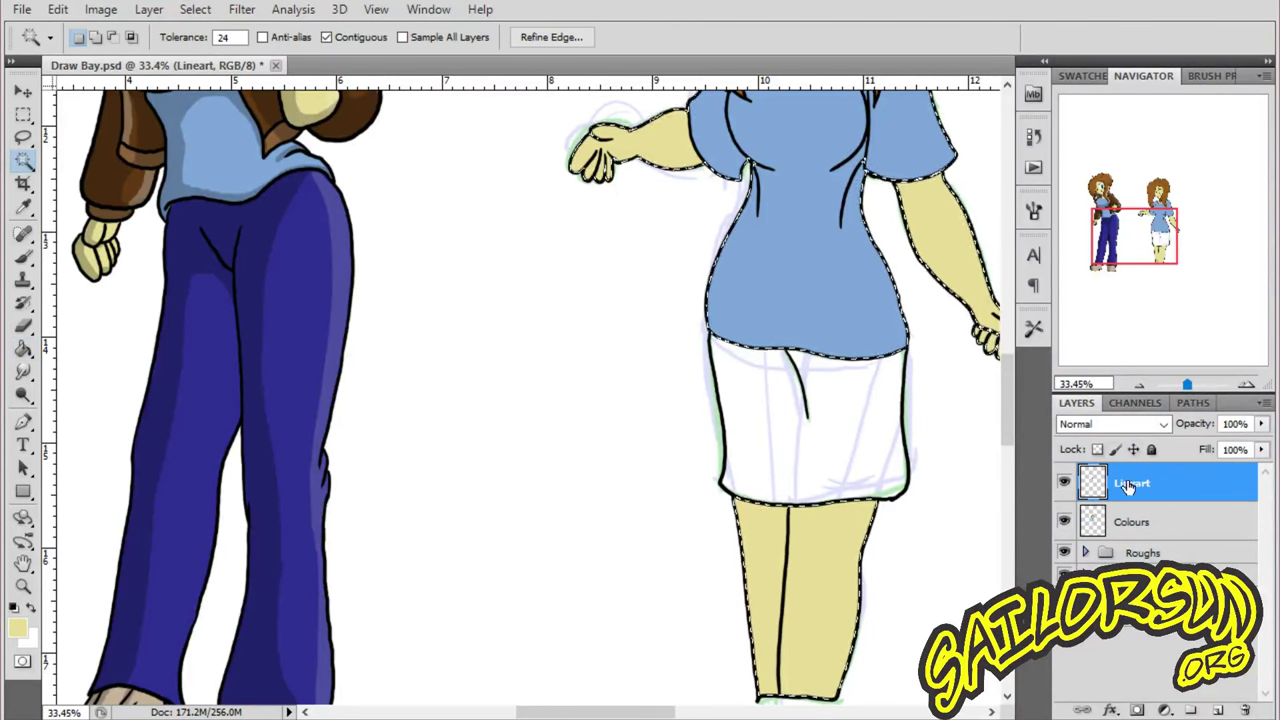
key("alt+bracketleft")
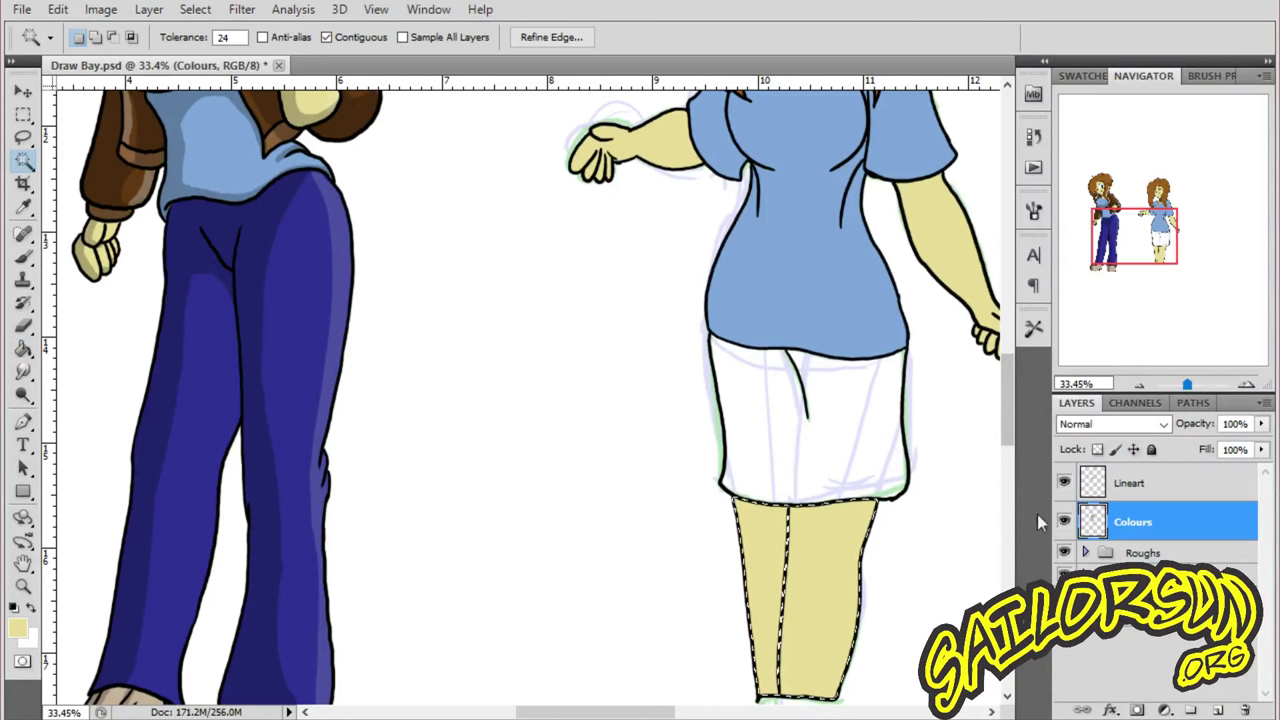
- Select the skirt from the Lineart layer and expand the selection
key("alt+bracketright")
left_click(870, 460, "shift")
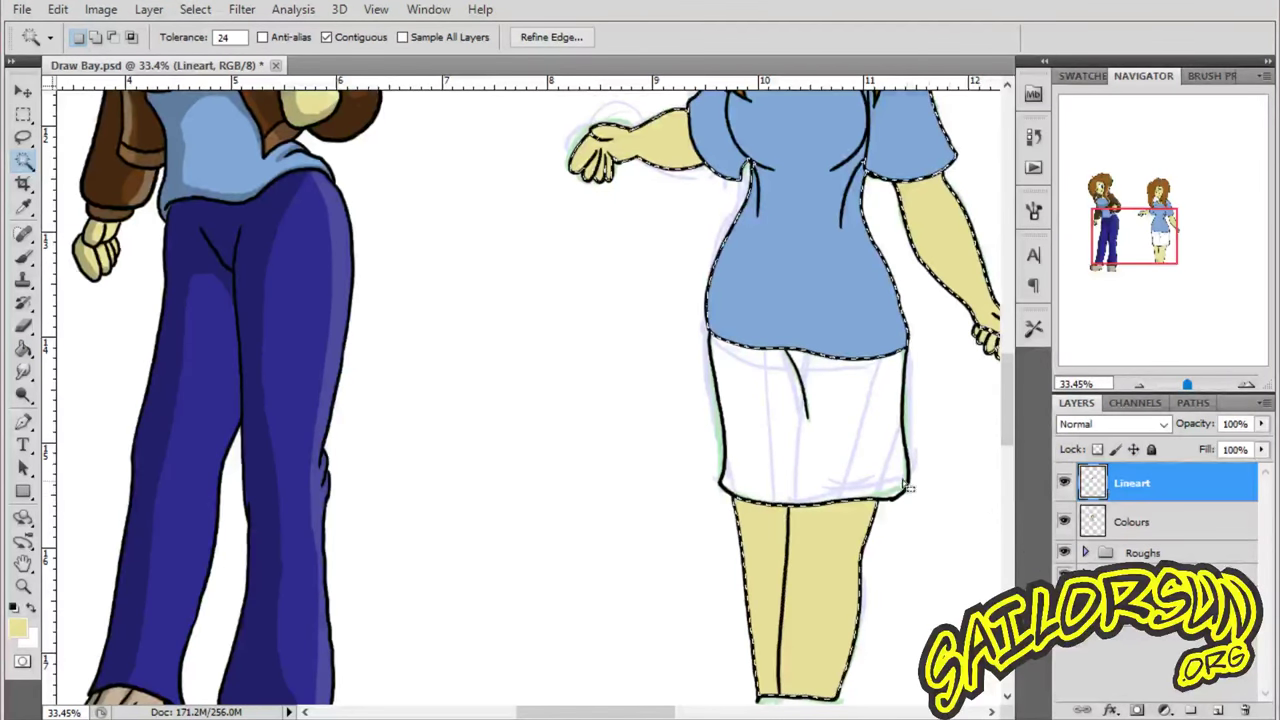
left_click(857, 432)
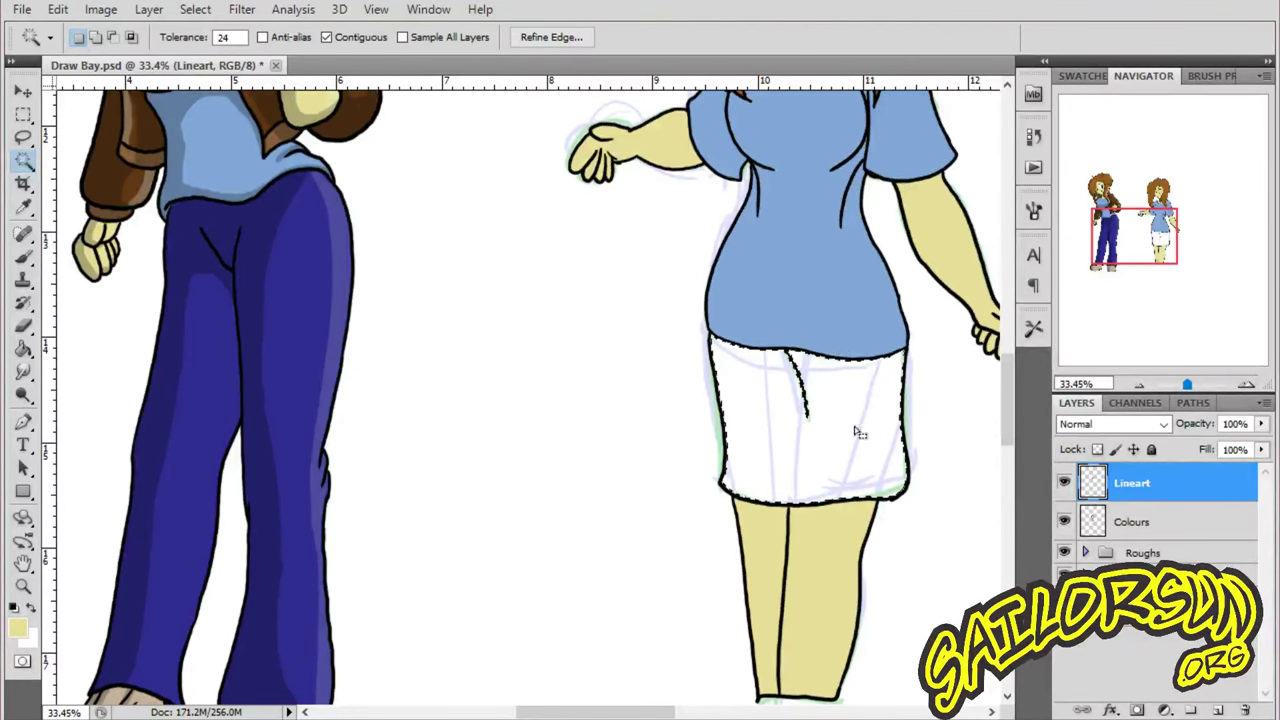
key("alt+s")
key("m")
key("e")
left_click(737, 261)
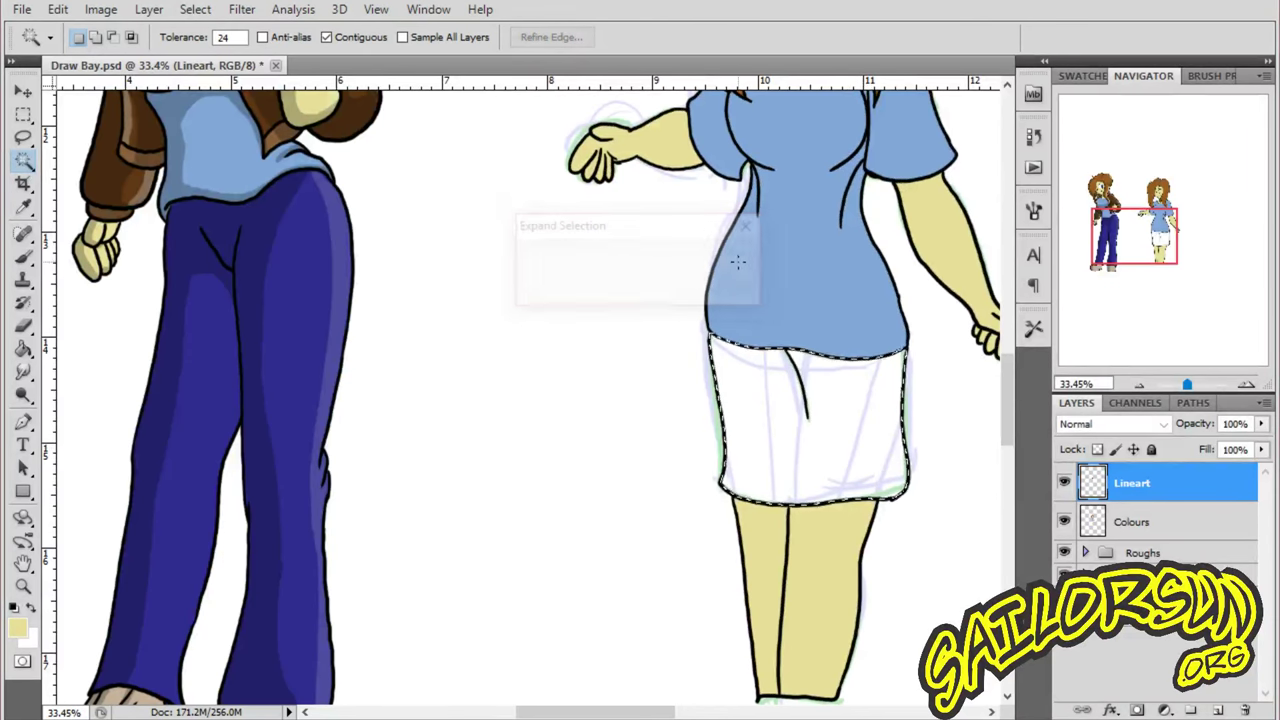
- Try a dark olive fill (#595013) for the skirt on the Colours layer
left_click(17, 627)
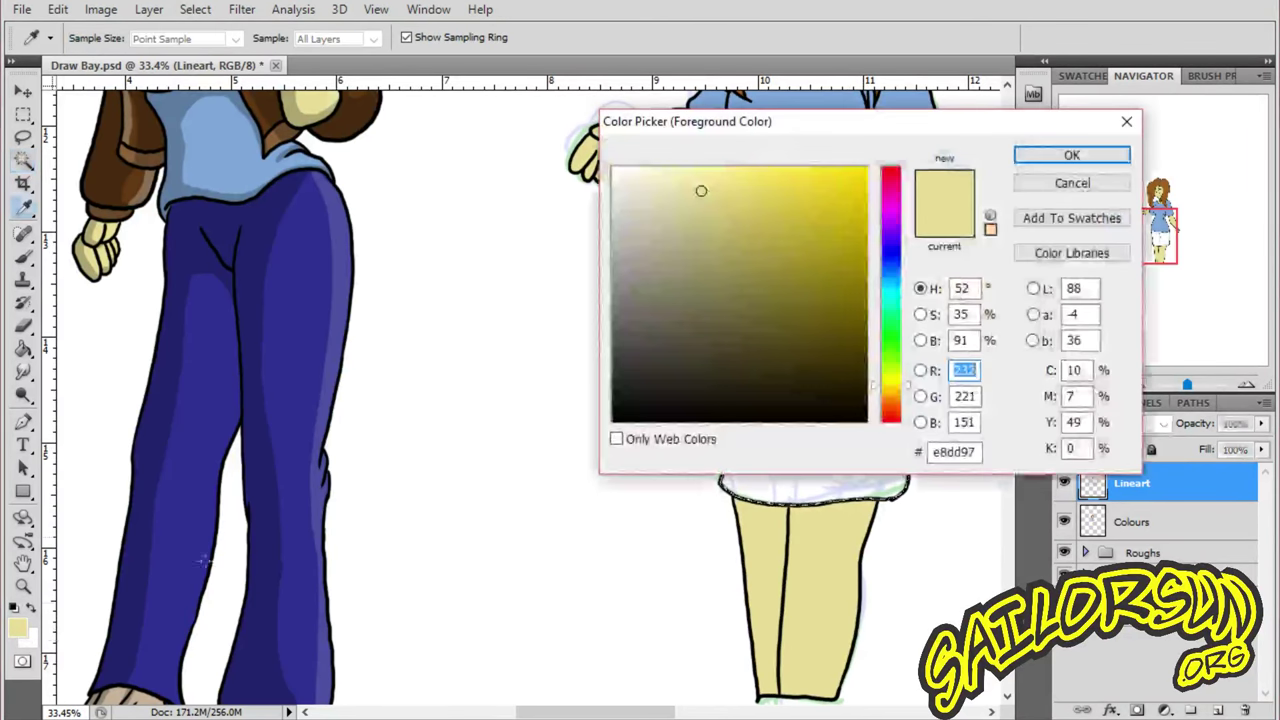
mouse_move(837, 346)
left_mouse_down()
mouse_move(770, 351)
mouse_move(826, 323)
mouse_move(812, 333)
left_mouse_up()
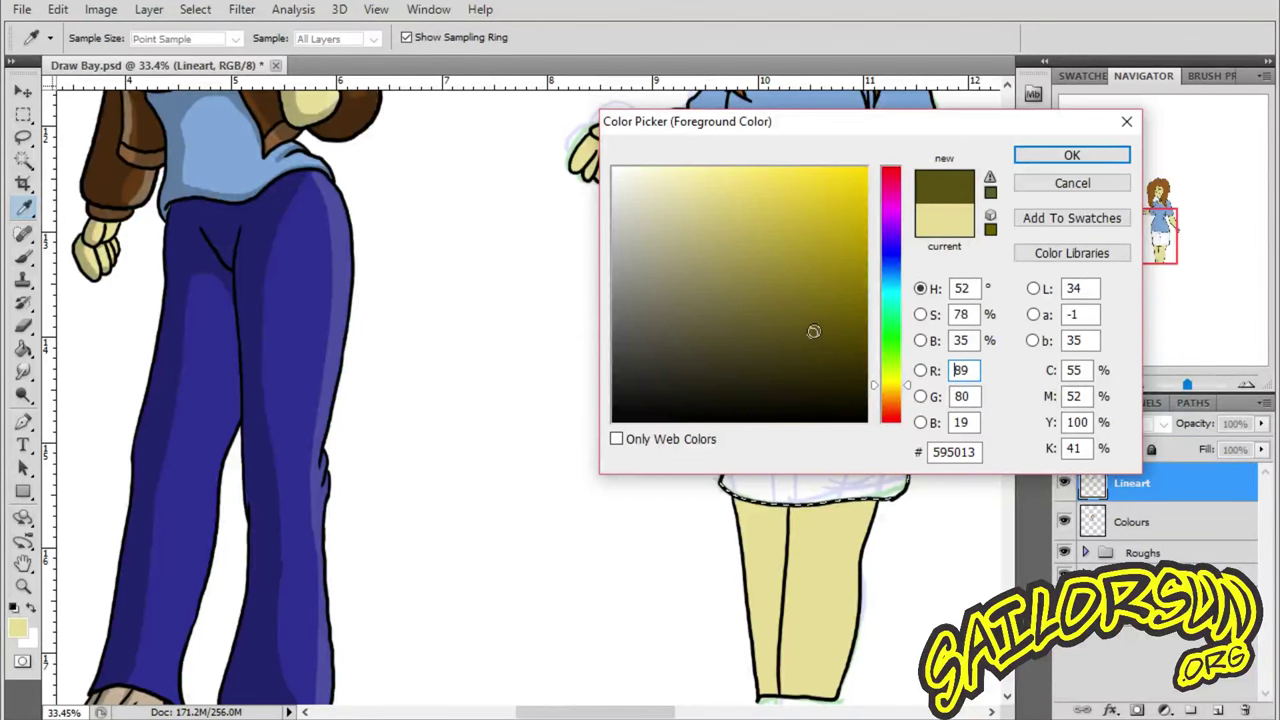
left_click(1072, 155)
left_click(1131, 521)
left_click(24, 347)
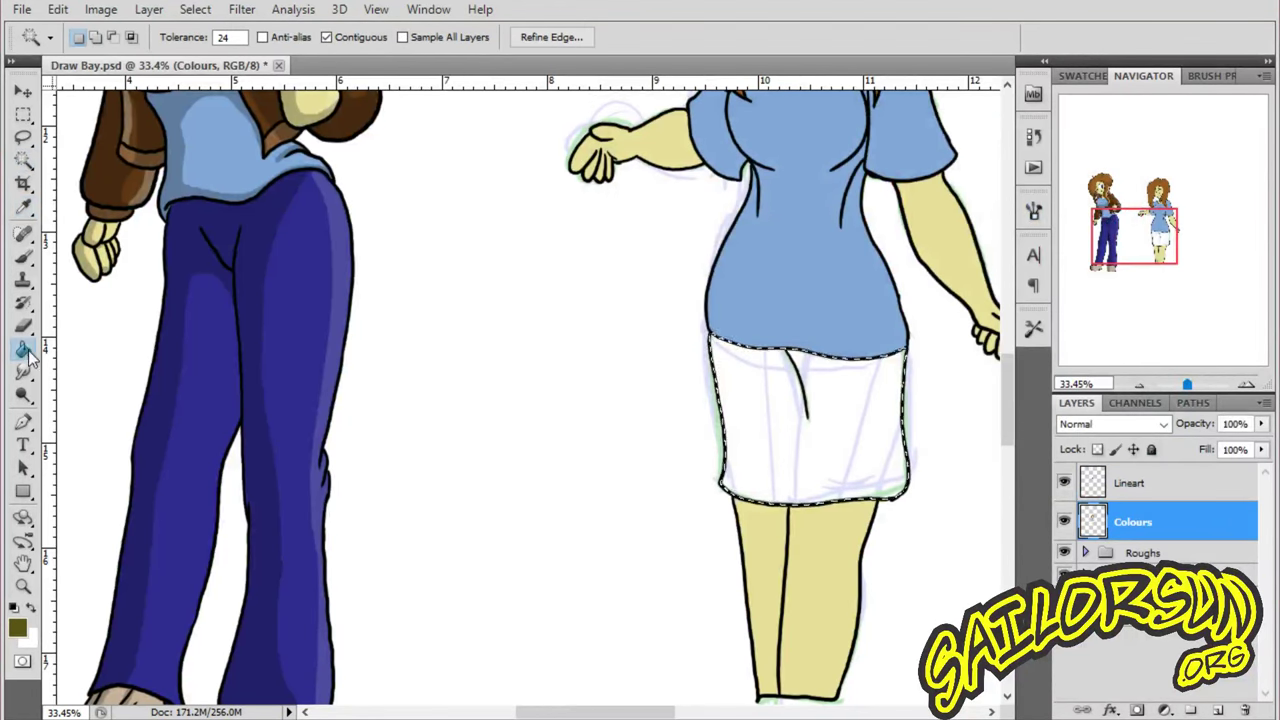
left_click(887, 455)
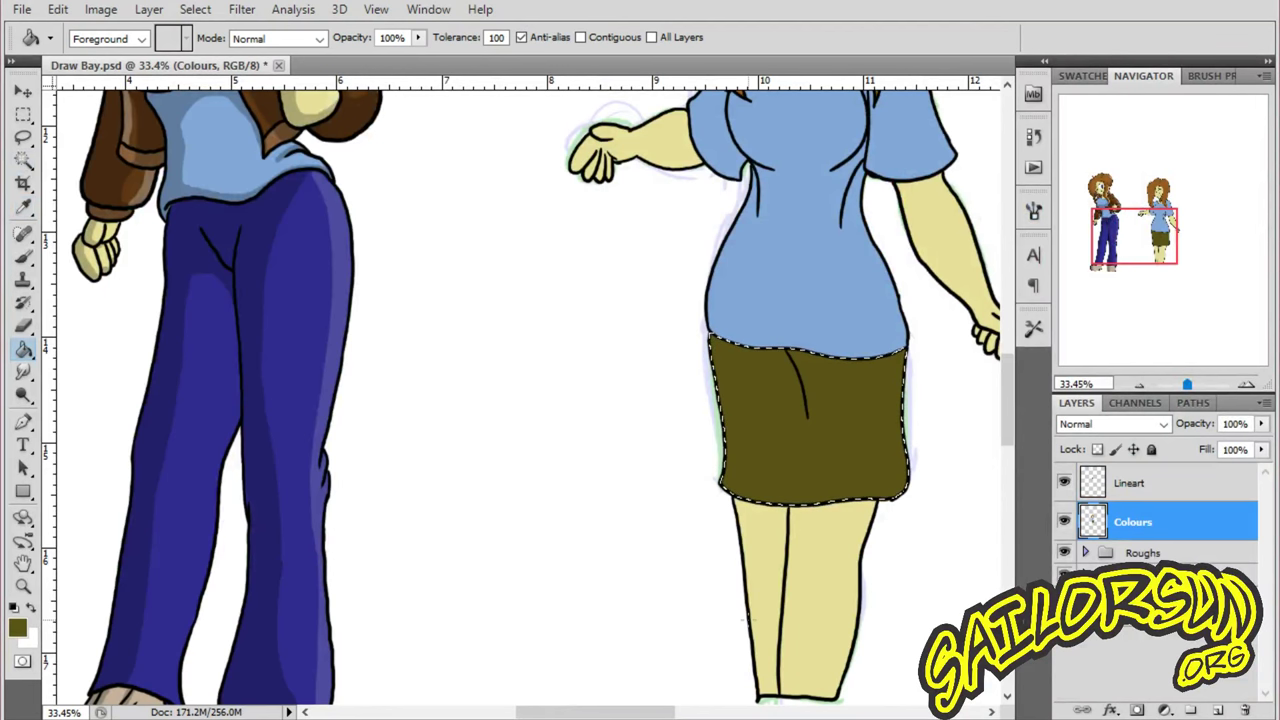
- Try filling the skirt with the dark blue sampled from the reference character's trousers
key("i")
left_click(208, 390)
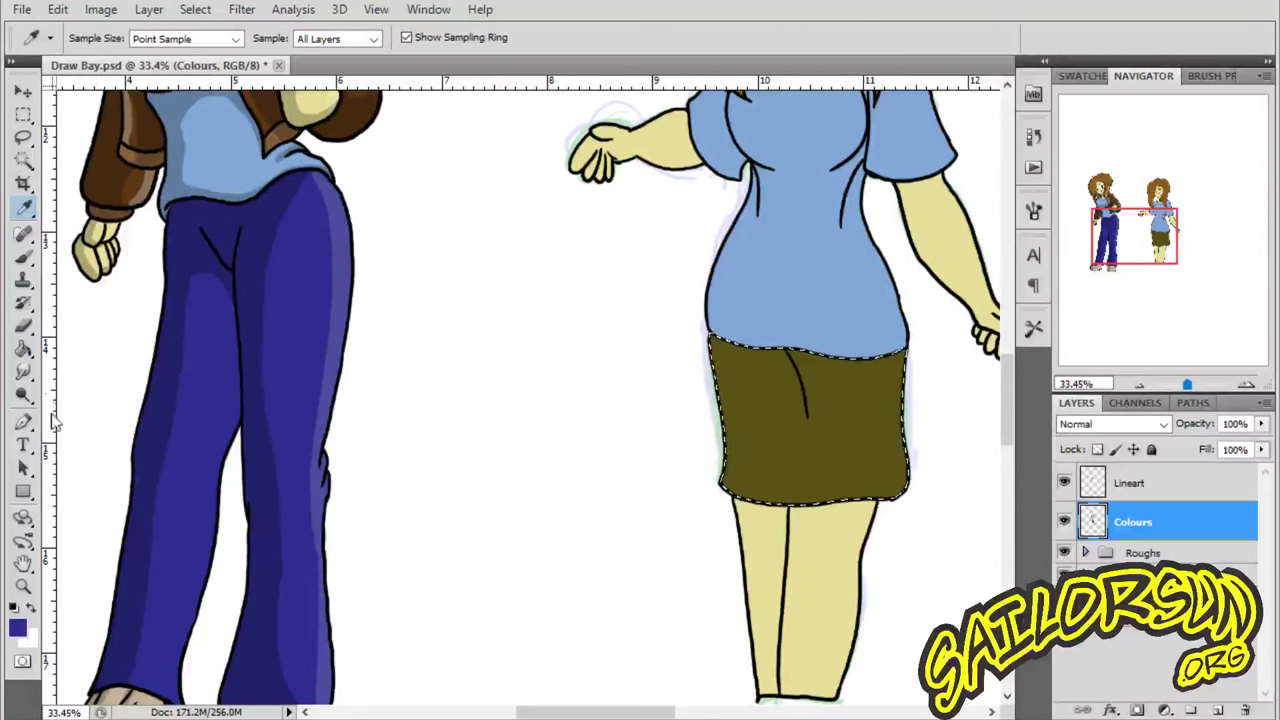
left_click(24, 347)
left_click(856, 425)
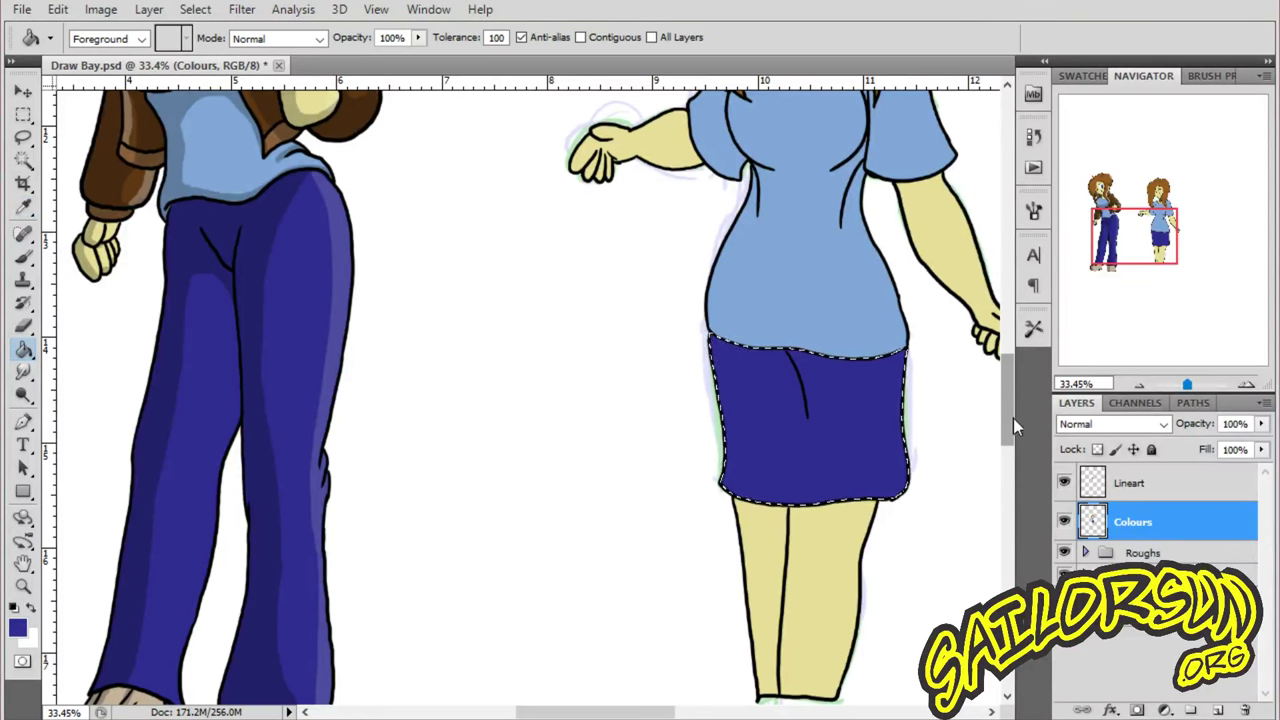
- Set the foreground colour to near-black #181819 and fill the selected skirt with it
left_click(17, 627)
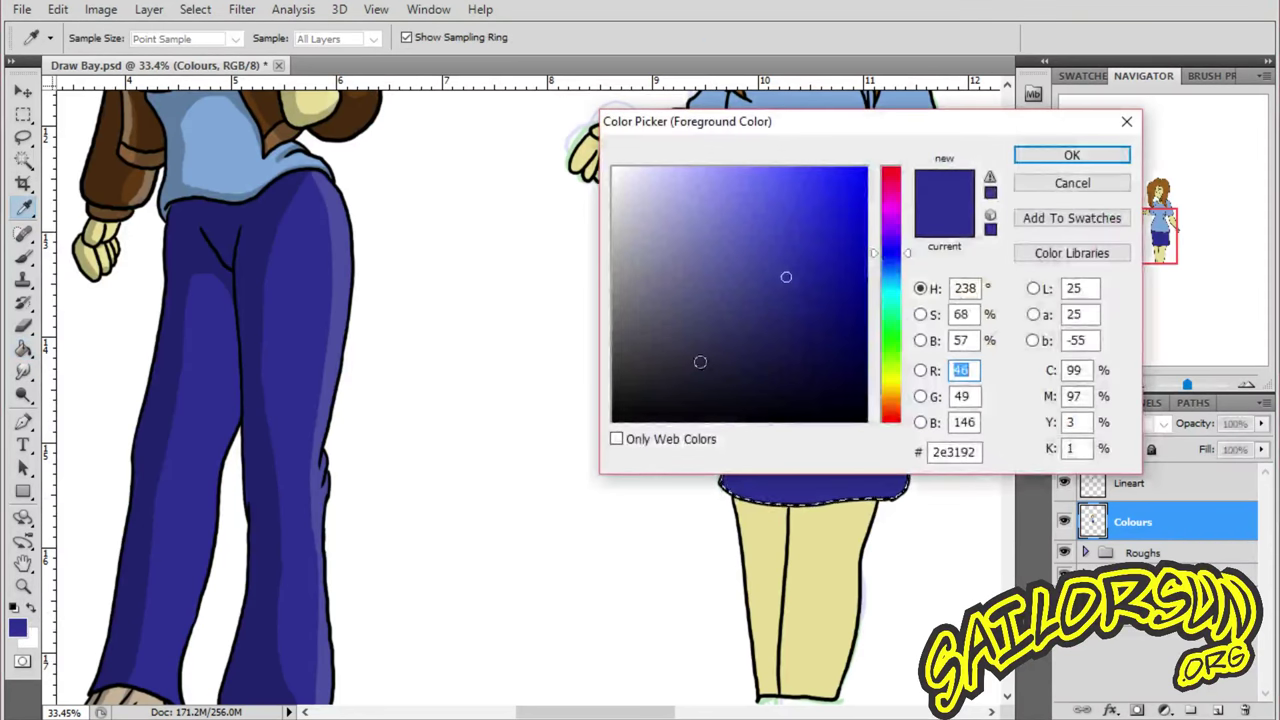
left_click(620, 366)
left_click(618, 389)
left_click(618, 396)
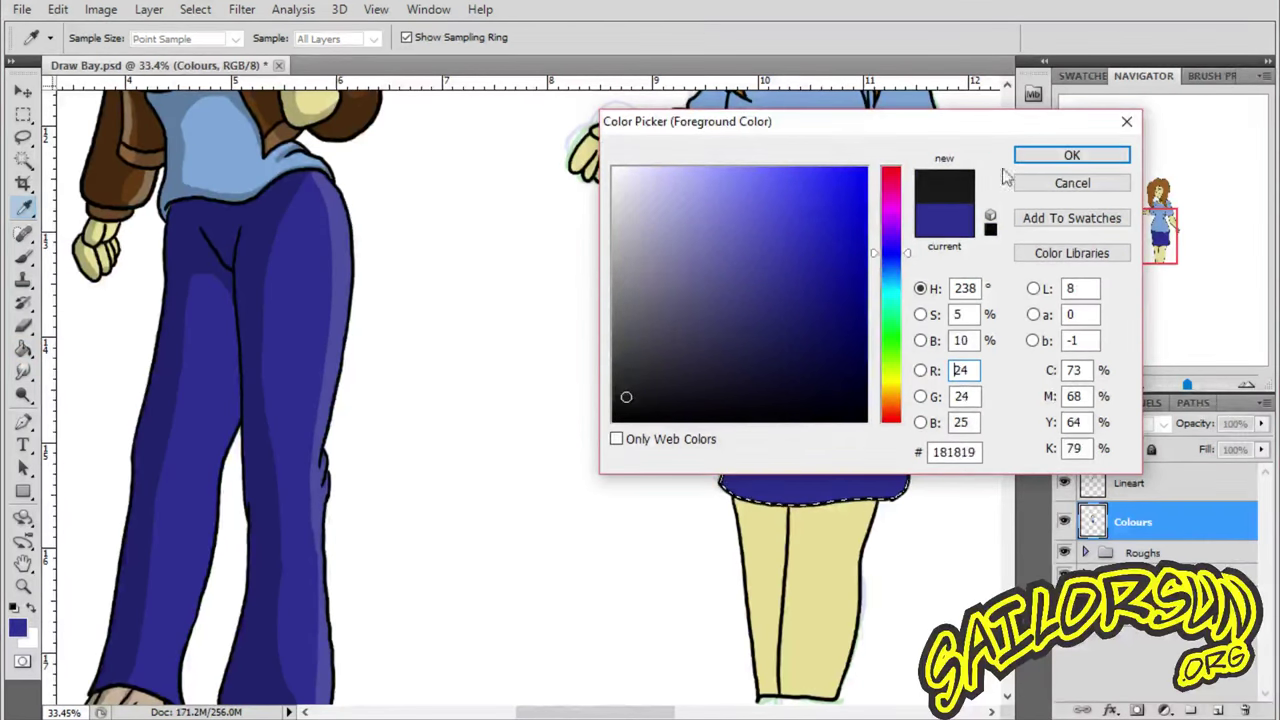
left_click(1071, 155)
left_click(810, 430)
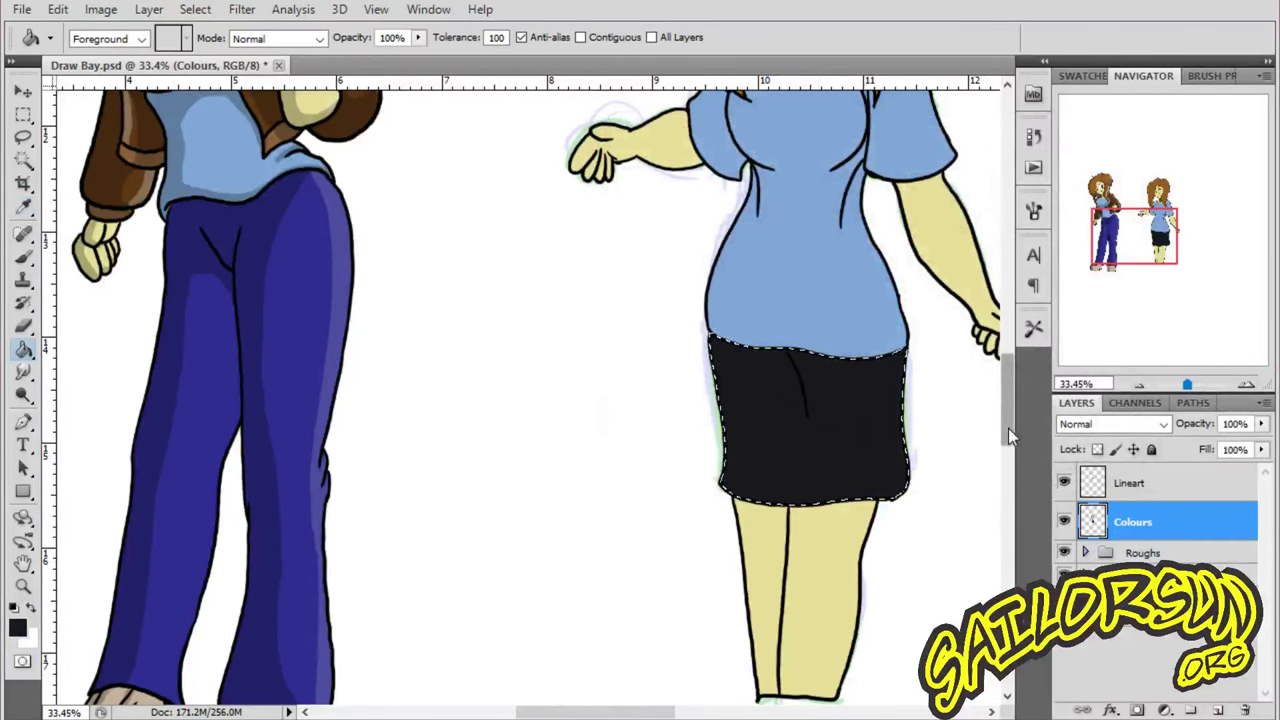
- Clear the skirt selection, sample white from the background, and paint the whites of both eyes on the Colours layer
scroll(1007, 420, "down", 2)
left_click_drag(1007, 446, 1001, 386)
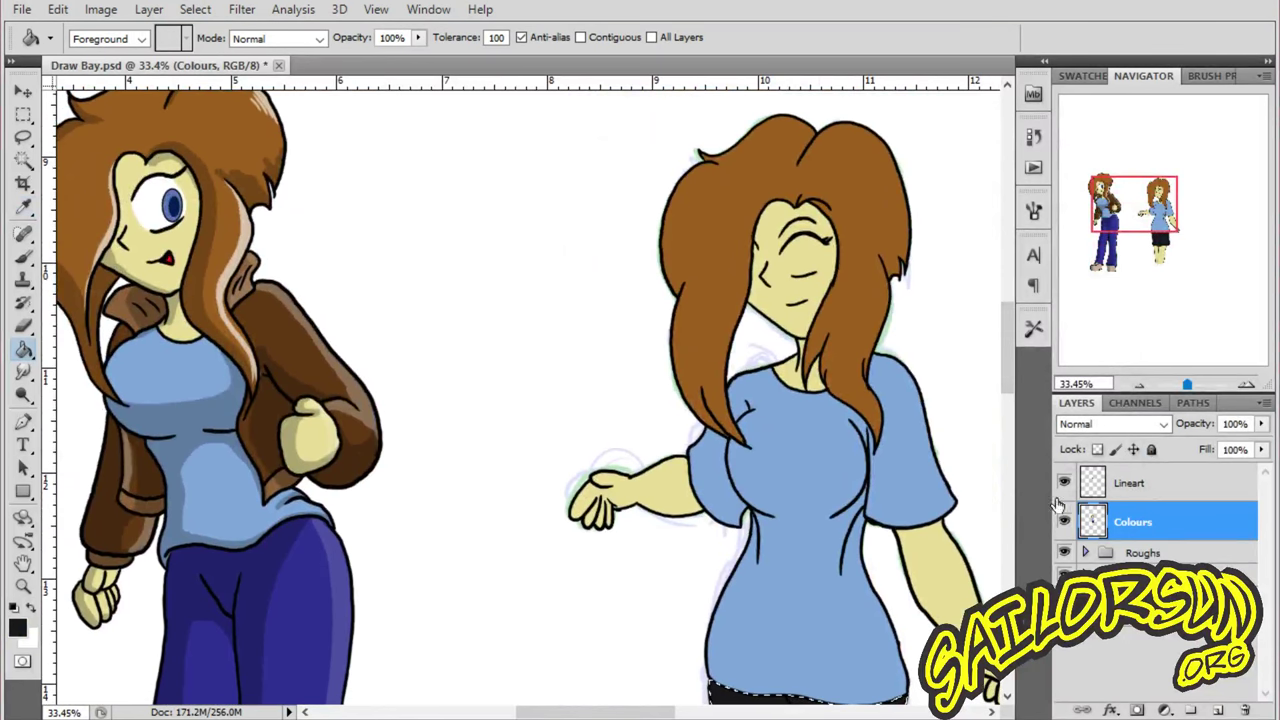
key("m")
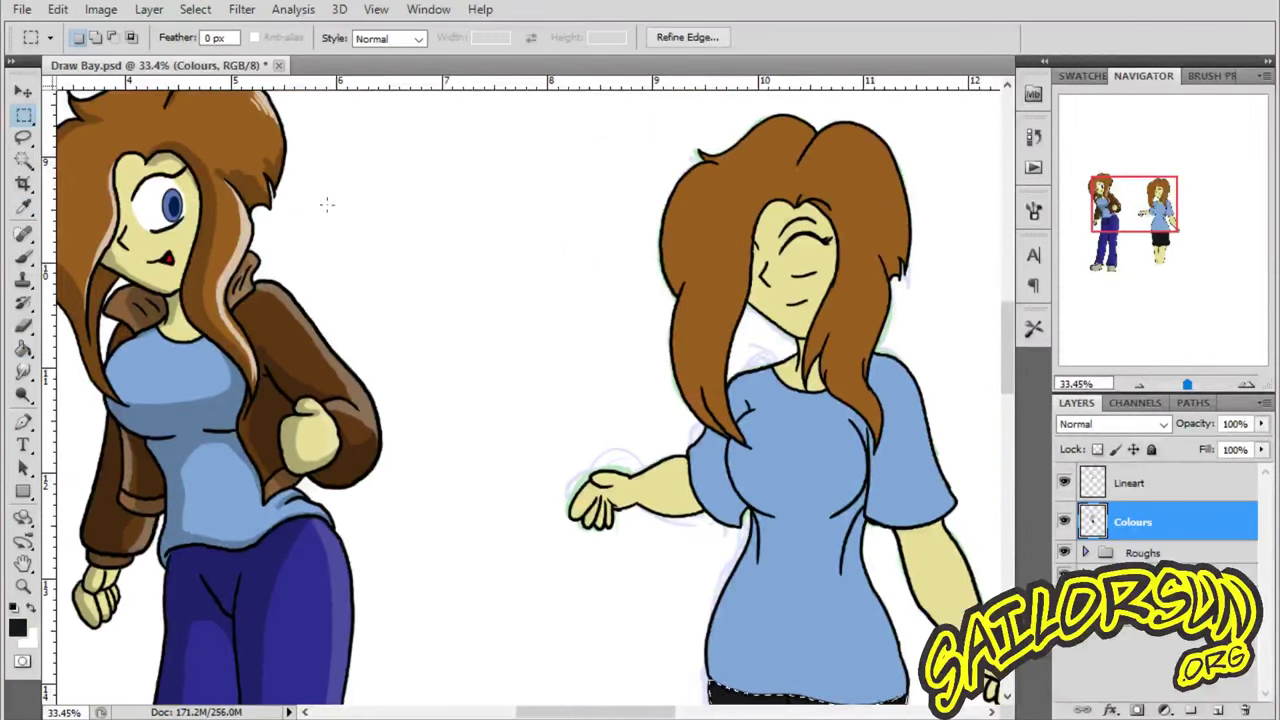
key("z")
left_click_drag(801, 277, 831, 194)
left_click(24, 207)
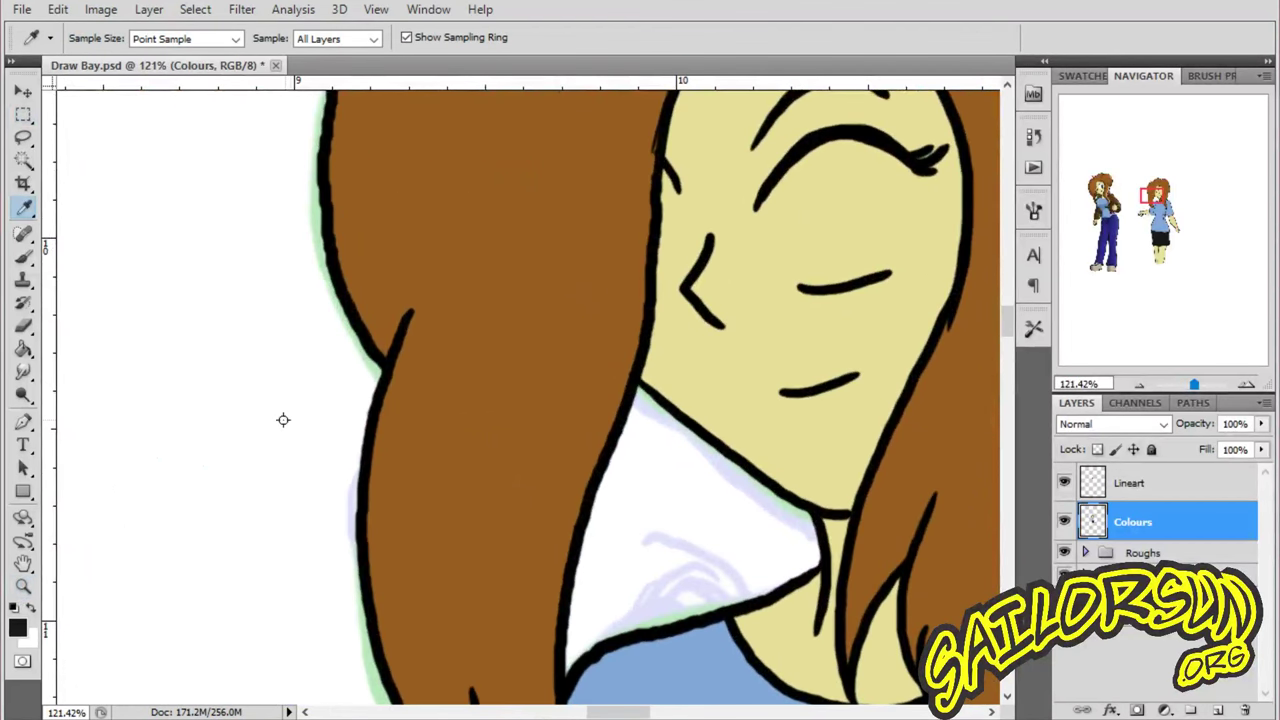
left_click(24, 257)
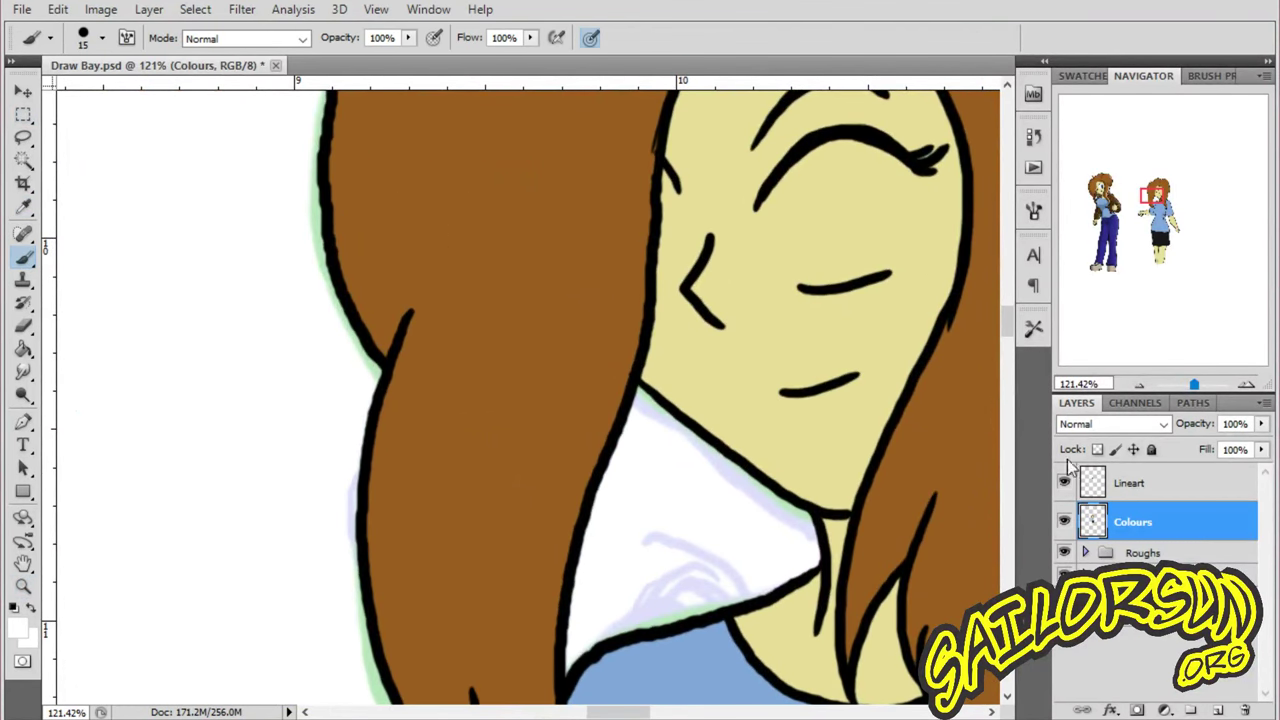
mouse_move(673, 210)
left_mouse_down()
mouse_move(666, 255)
mouse_move(667, 222)
left_mouse_up()
mouse_move(768, 208)
left_mouse_down()
mouse_move(765, 239)
mouse_move(805, 283)
left_mouse_up()
mouse_move(905, 178)
left_mouse_down()
mouse_move(908, 230)
mouse_move(891, 259)
mouse_move(818, 273)
mouse_move(799, 253)
mouse_move(790, 206)
mouse_move(814, 154)
mouse_move(777, 241)
mouse_move(795, 262)
mouse_move(888, 246)
mouse_move(905, 176)
mouse_move(877, 188)
mouse_move(880, 158)
mouse_move(862, 151)
mouse_move(829, 170)
mouse_move(837, 150)
mouse_move(803, 238)
mouse_move(873, 193)
mouse_move(842, 237)
mouse_move(901, 225)
left_mouse_up()
- Set the foreground colour to black and paint a small oval pupil in the fully visible eye
key("i")
left_click(24, 624)
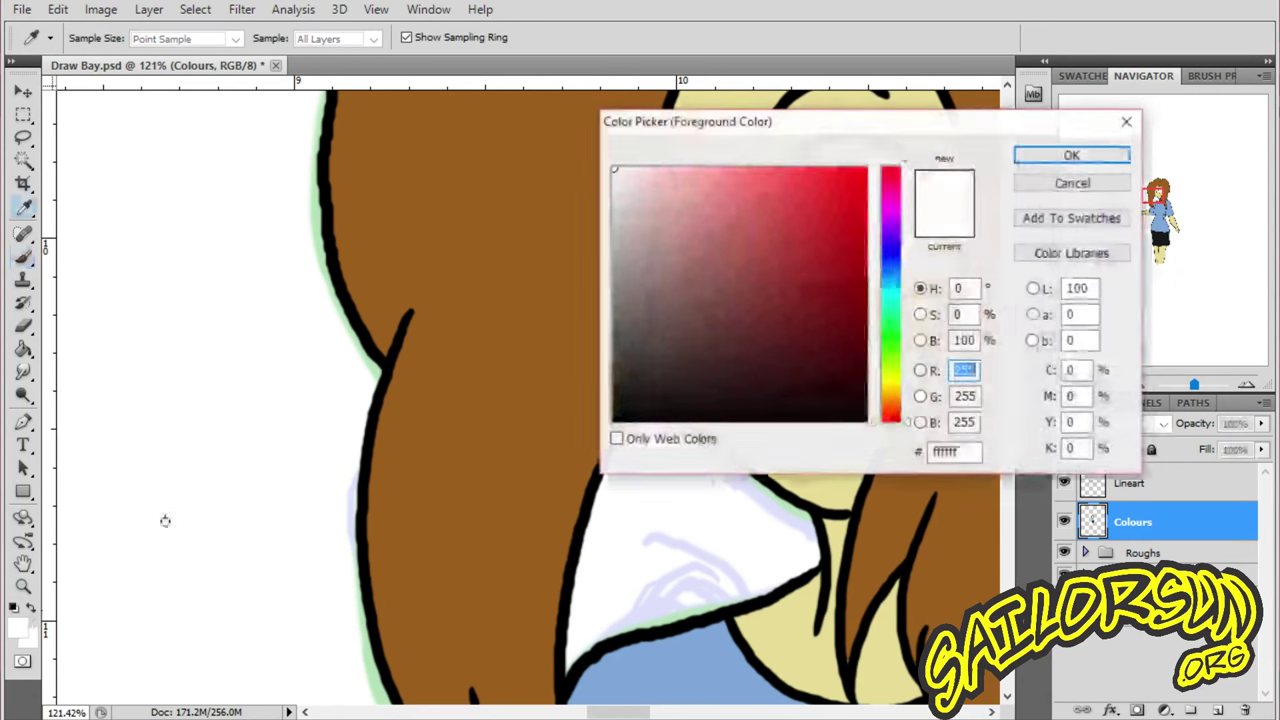
left_click(613, 420)
left_click(1071, 156)
key("b")
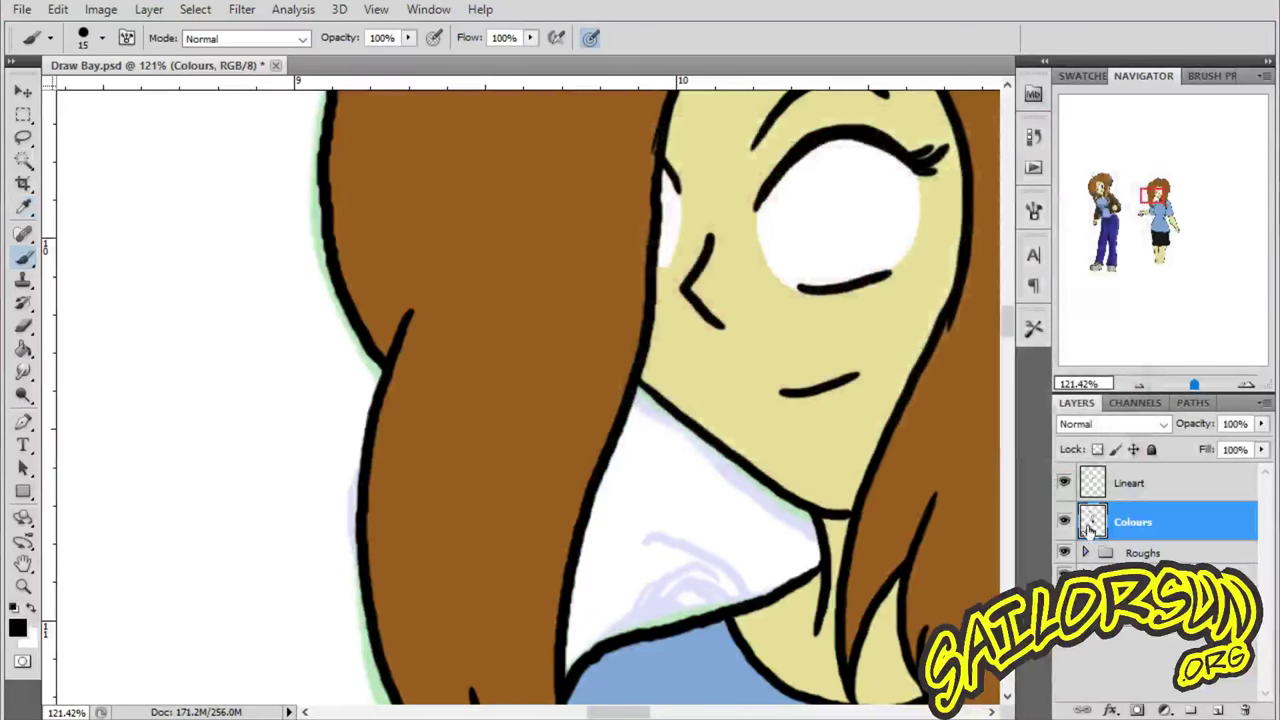
left_click_drag(827, 245, 819, 256)
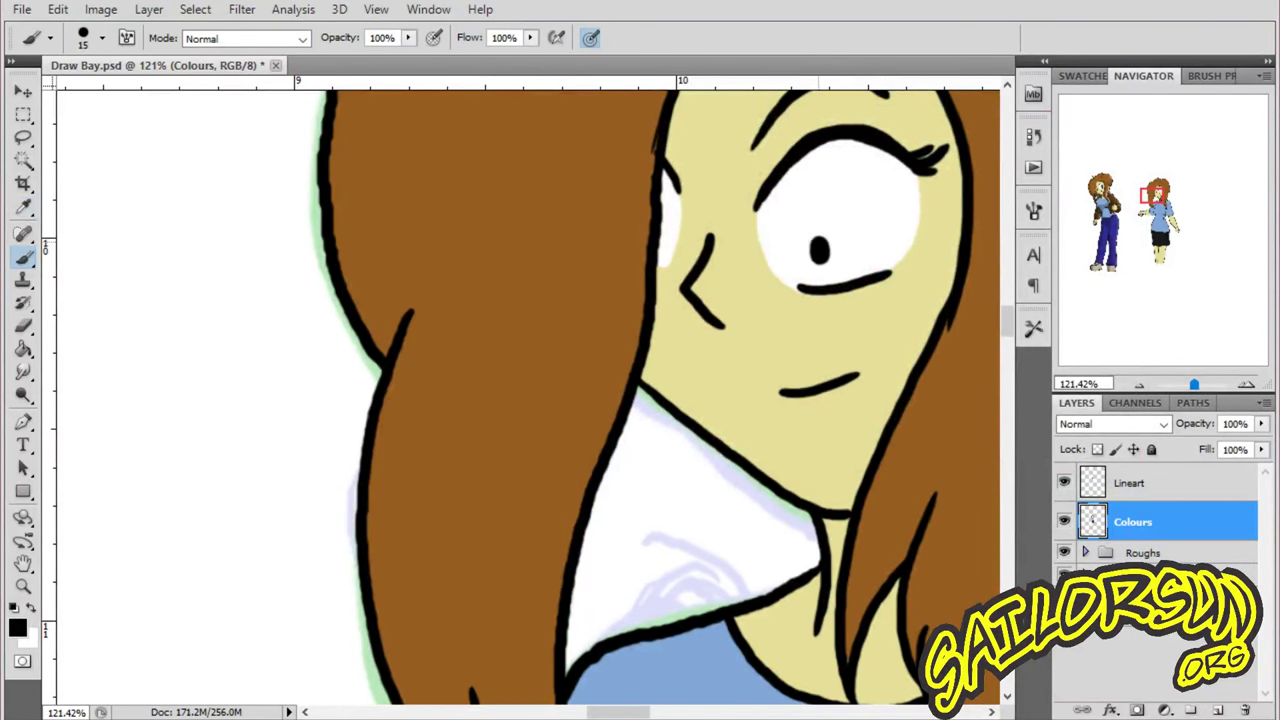
key("z")
left_click_drag(766, 311, 634, 446)
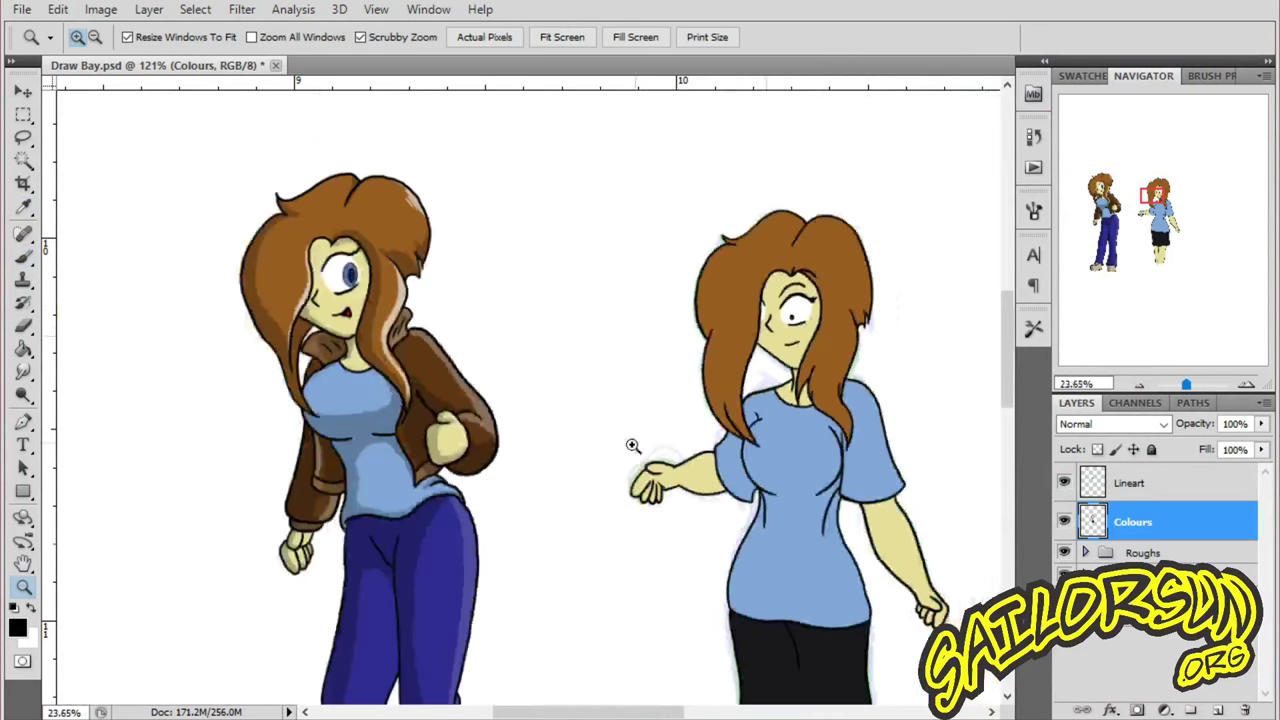
- Inspect the flat colours on the new character's face, hair and shirt against the reference character
left_click_drag(361, 325, 394, 183)
left_click_drag(423, 251, 200, 270)
left_click_drag(826, 285, 869, 254)
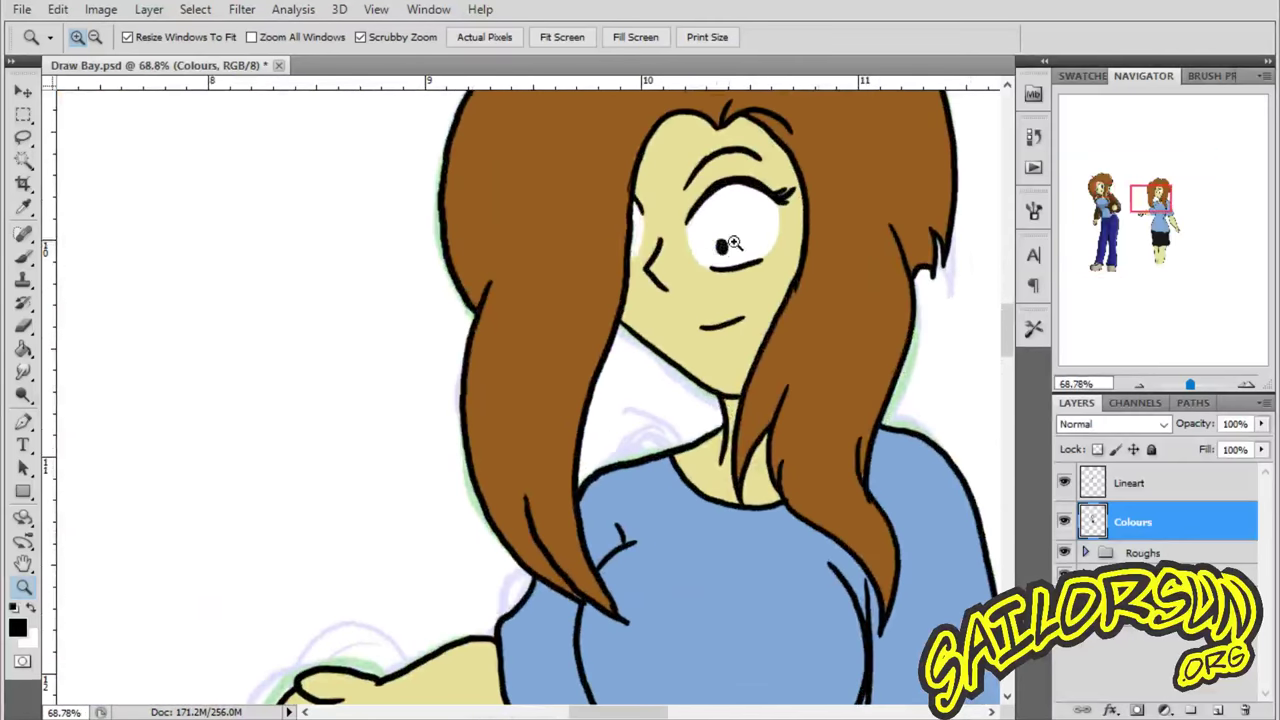
left_click_drag(633, 300, 543, 366)
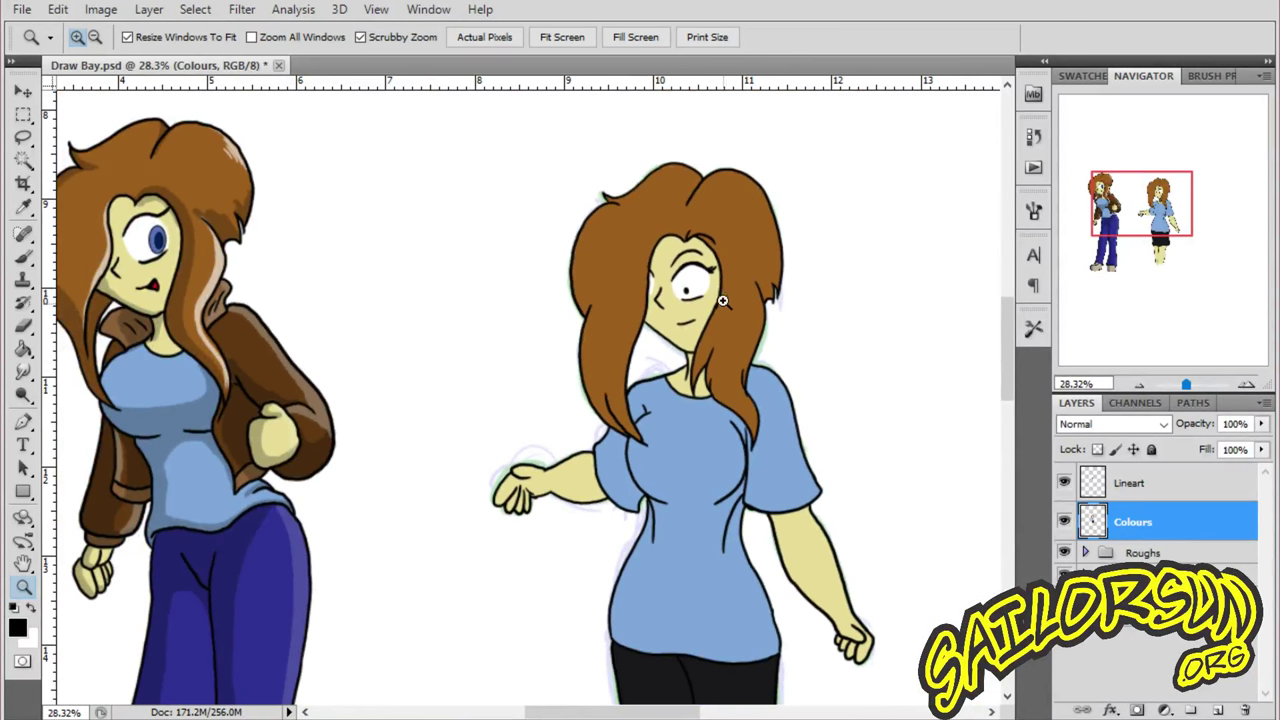
left_click_drag(695, 298, 779, 214)
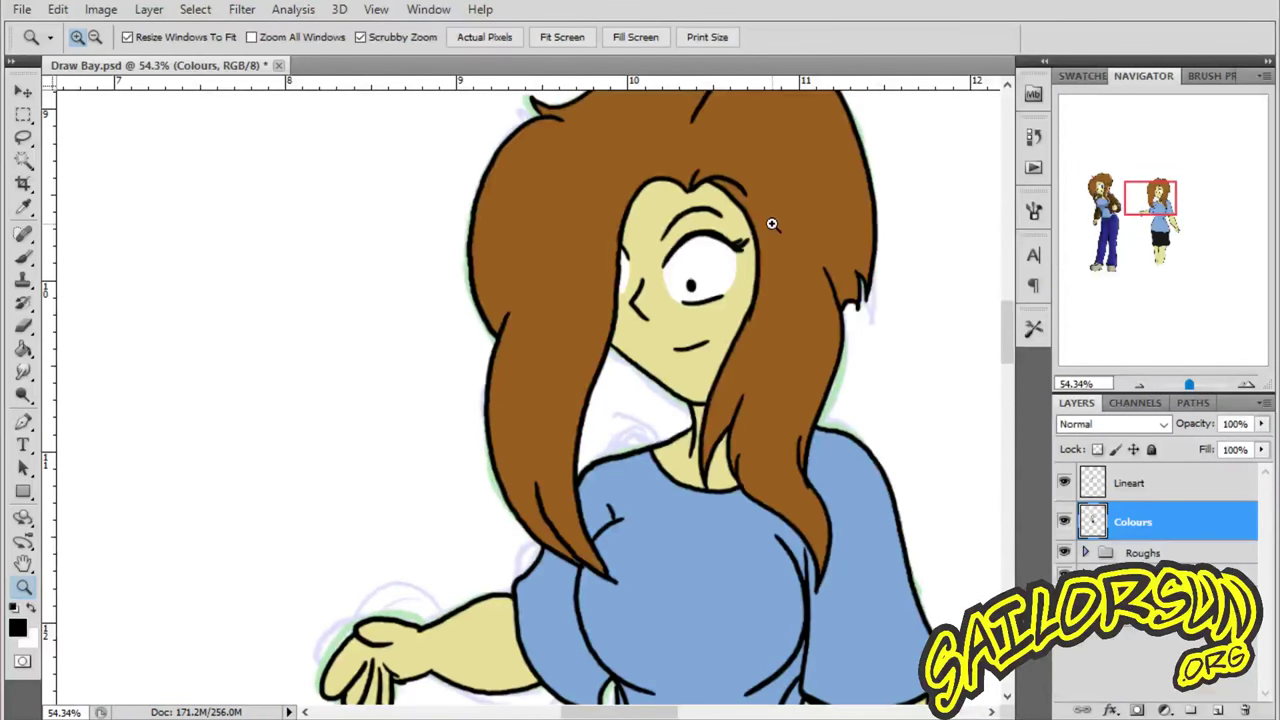
left_click_drag(884, 510, 993, 424)
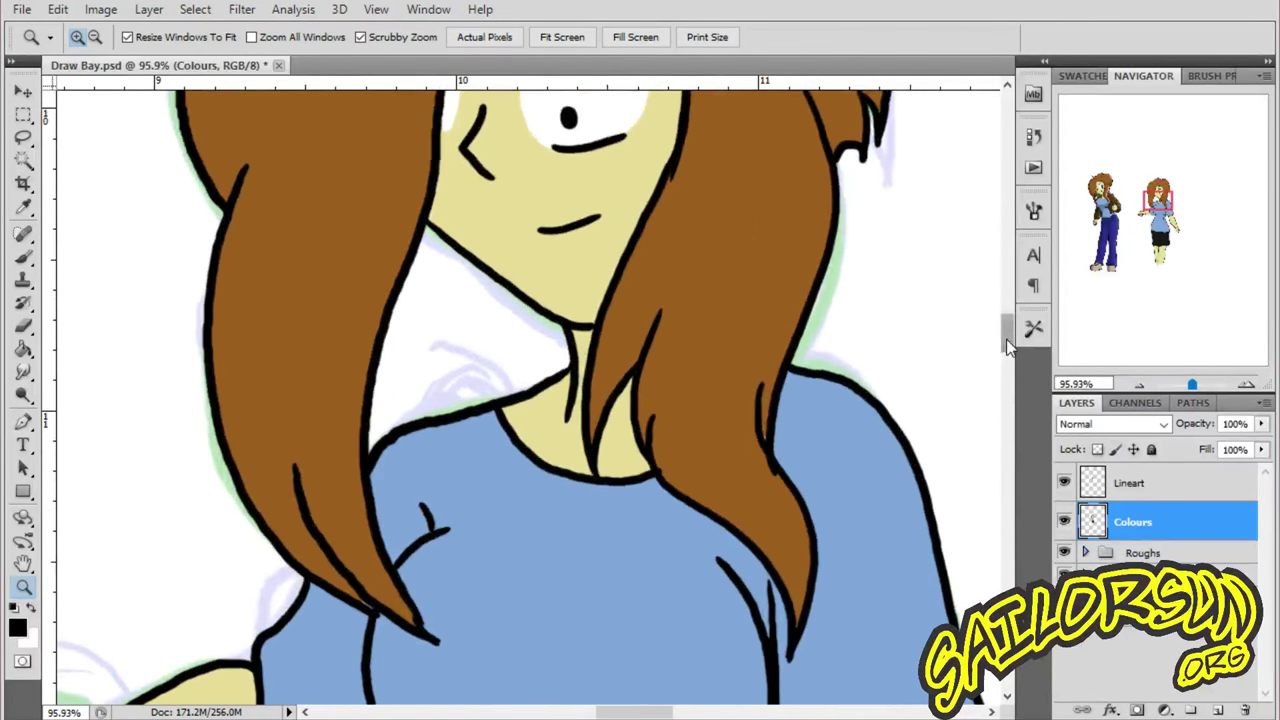
scroll(1008, 345, "down", 5)
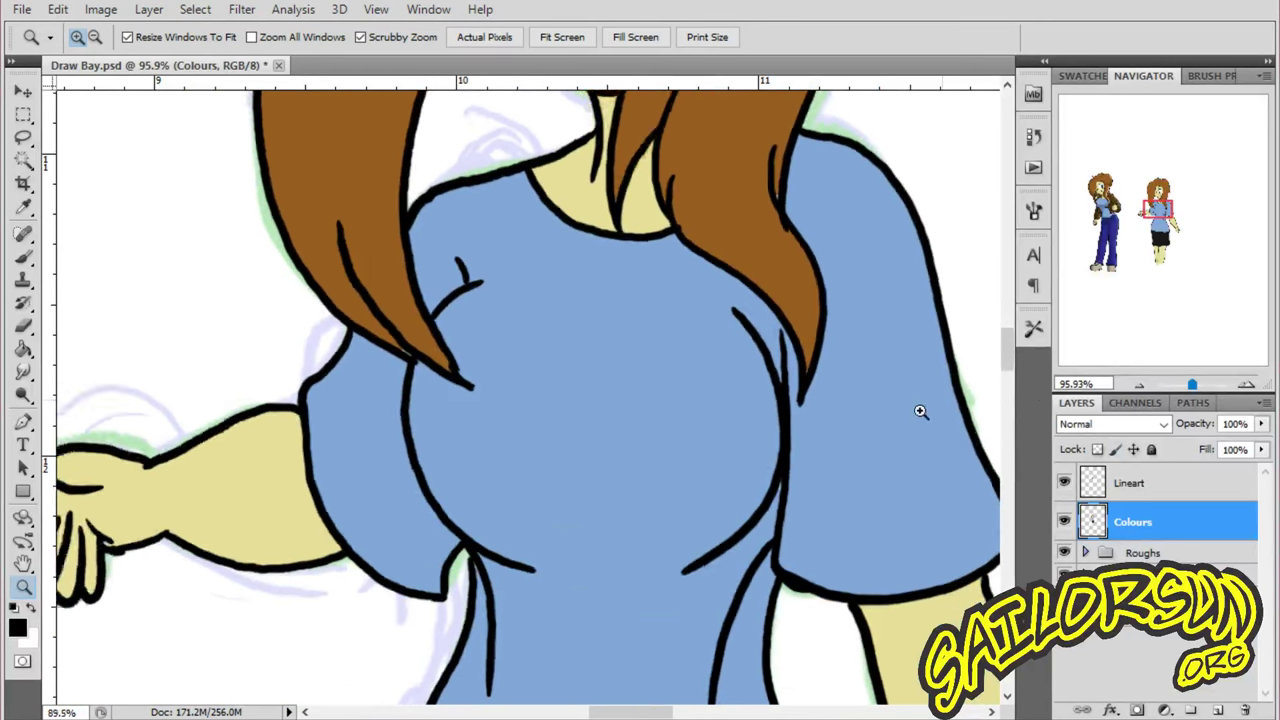
left_click_drag(920, 411, 885, 412)
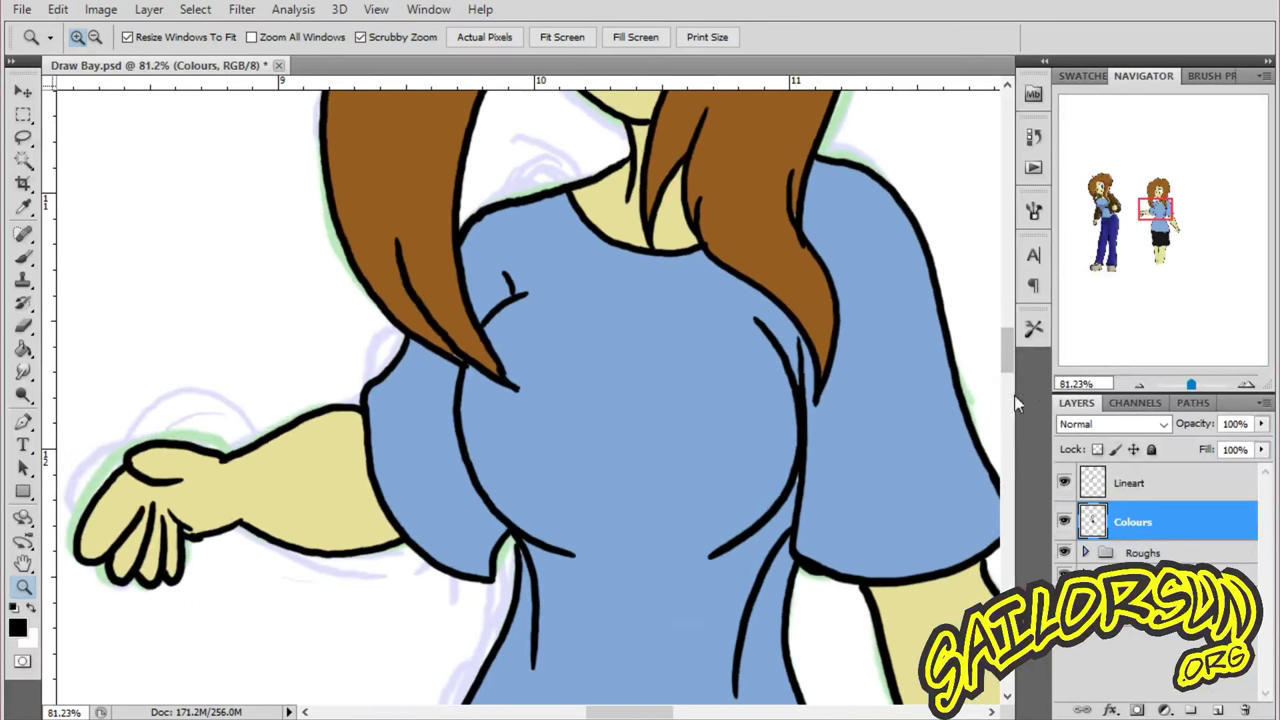
- Add a layer named sHADING above the Colours layer and clip it to Colours
left_click(1218, 709)
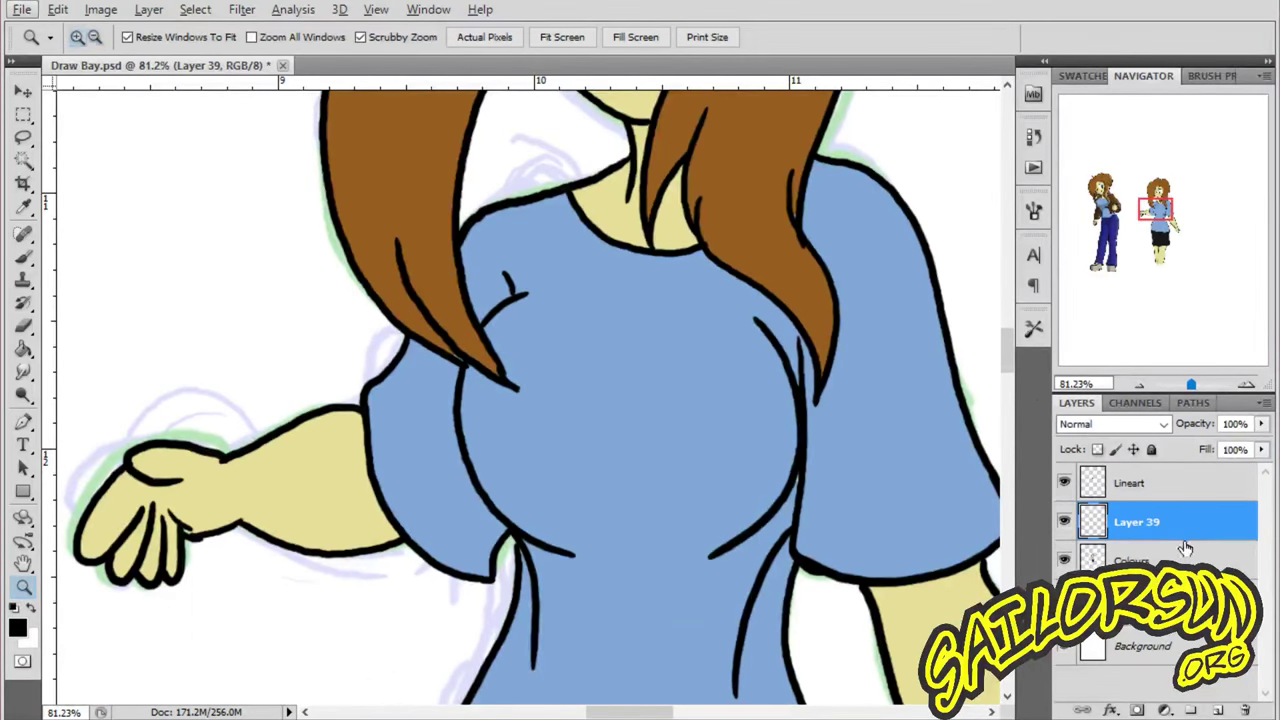
double_click(1158, 525)
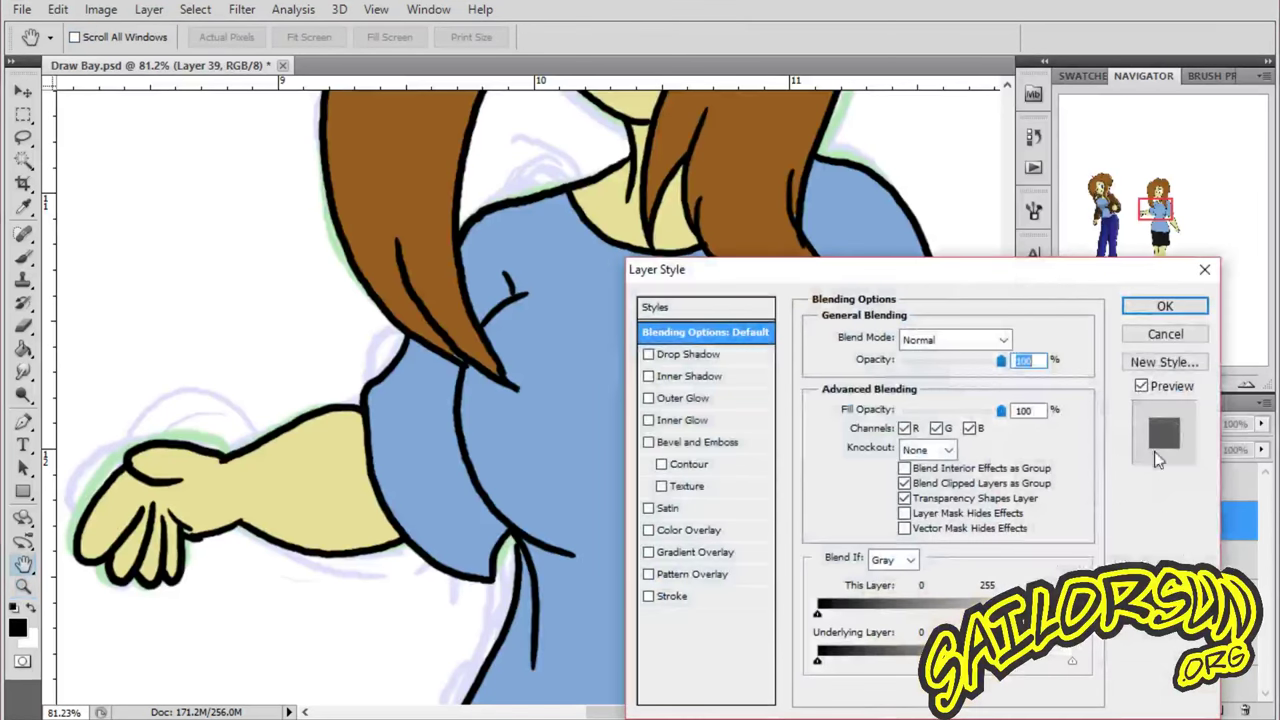
left_click(1162, 335)
double_click(1140, 522)
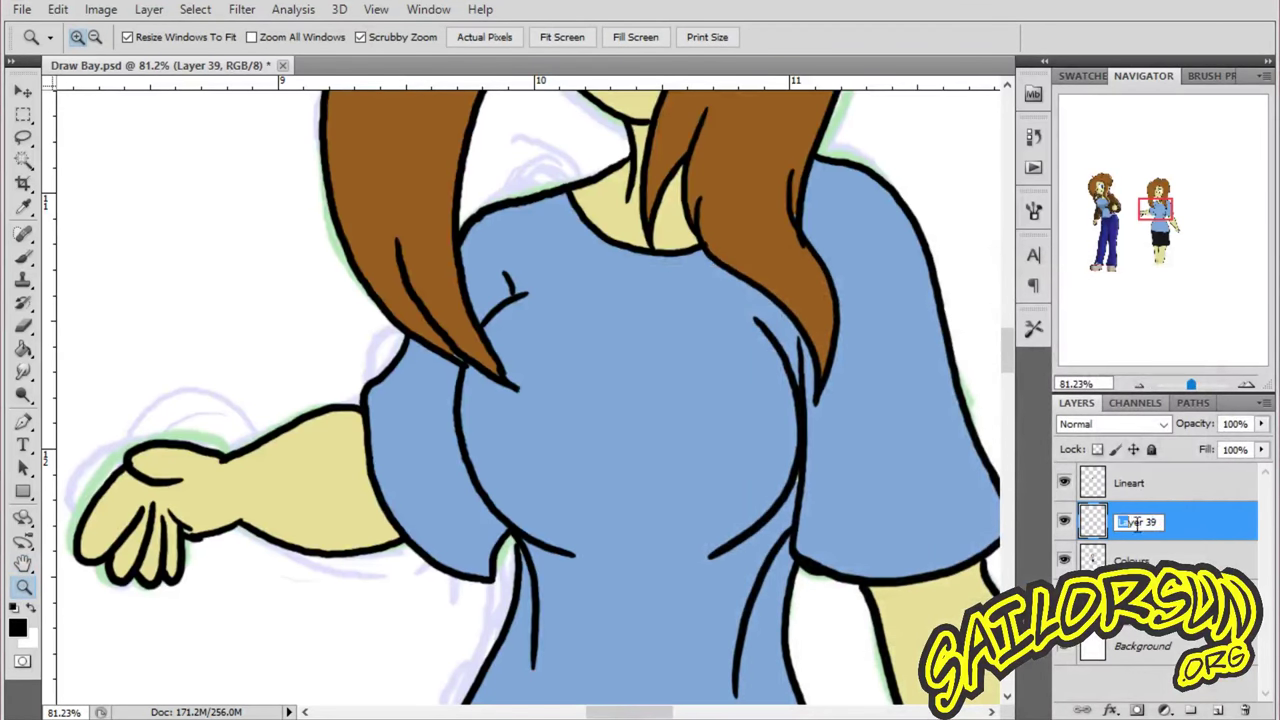
type("sHADING")
key("Return")
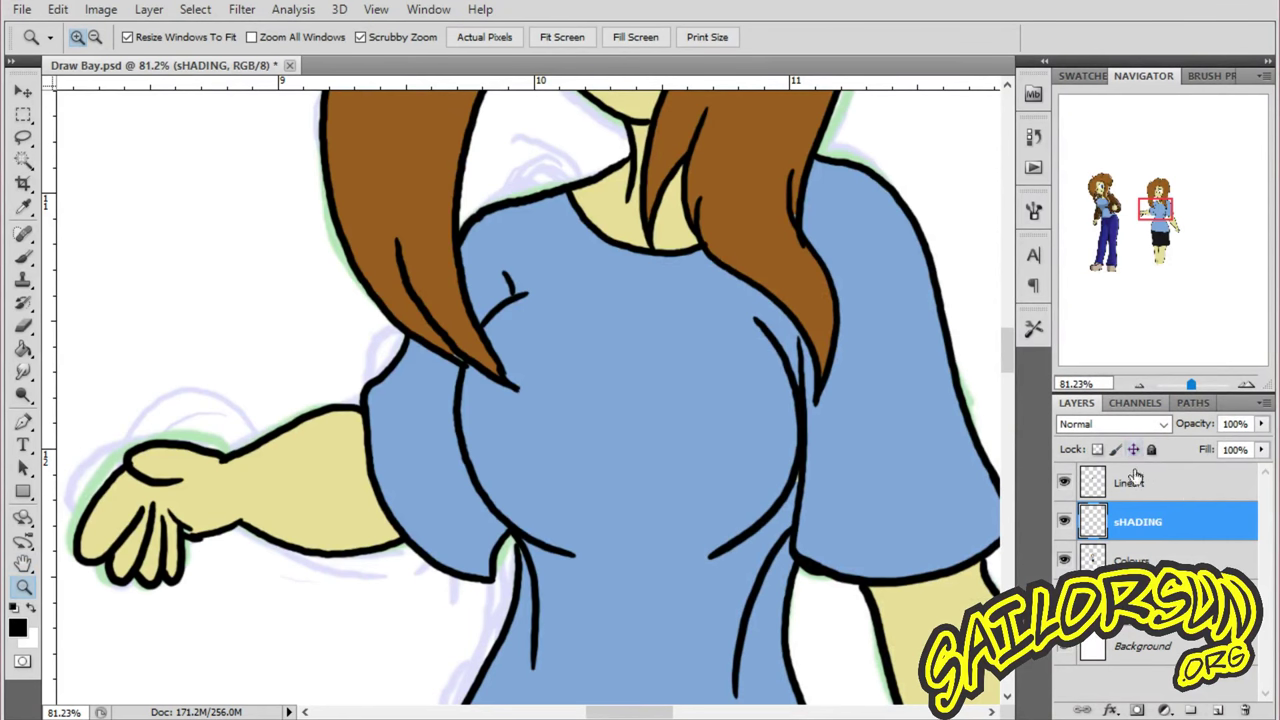
left_click(1190, 540, "alt")
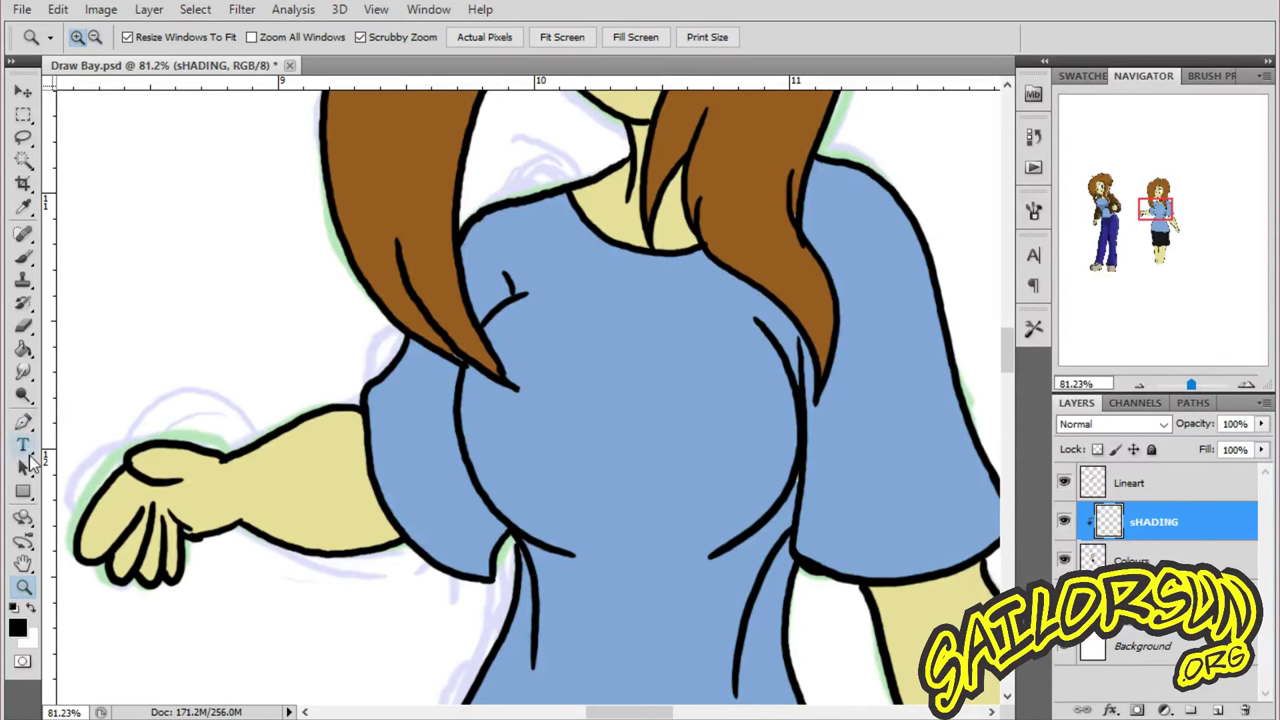
- Choose black as the foreground colour for the shading and activate the Brush tool
left_click(495, 348, "alt")
left_click_drag(495, 348, 495, 348)
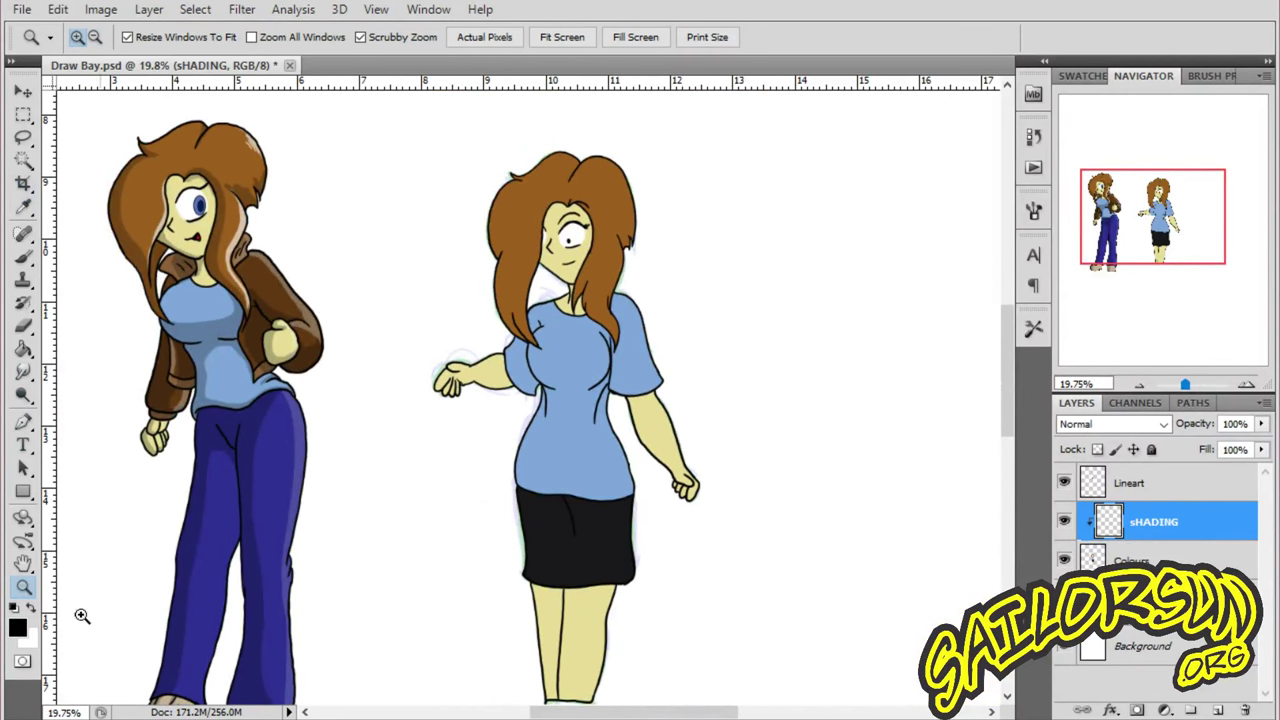
key("i")
left_click(16, 632)
left_click(1064, 158)
left_click(23, 256)
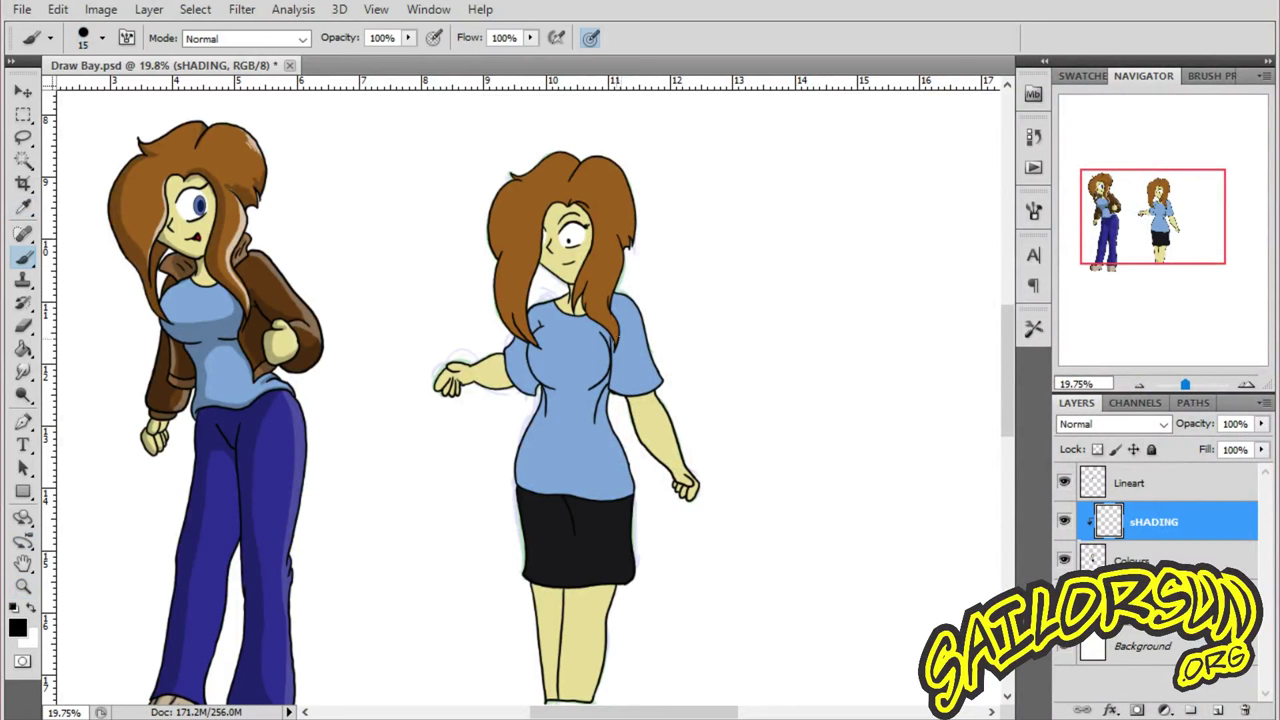
- Set the hard round brush to 38 px for shading the hair at close view
left_click(23, 586)
left_click_drag(575, 250, 684, 216)
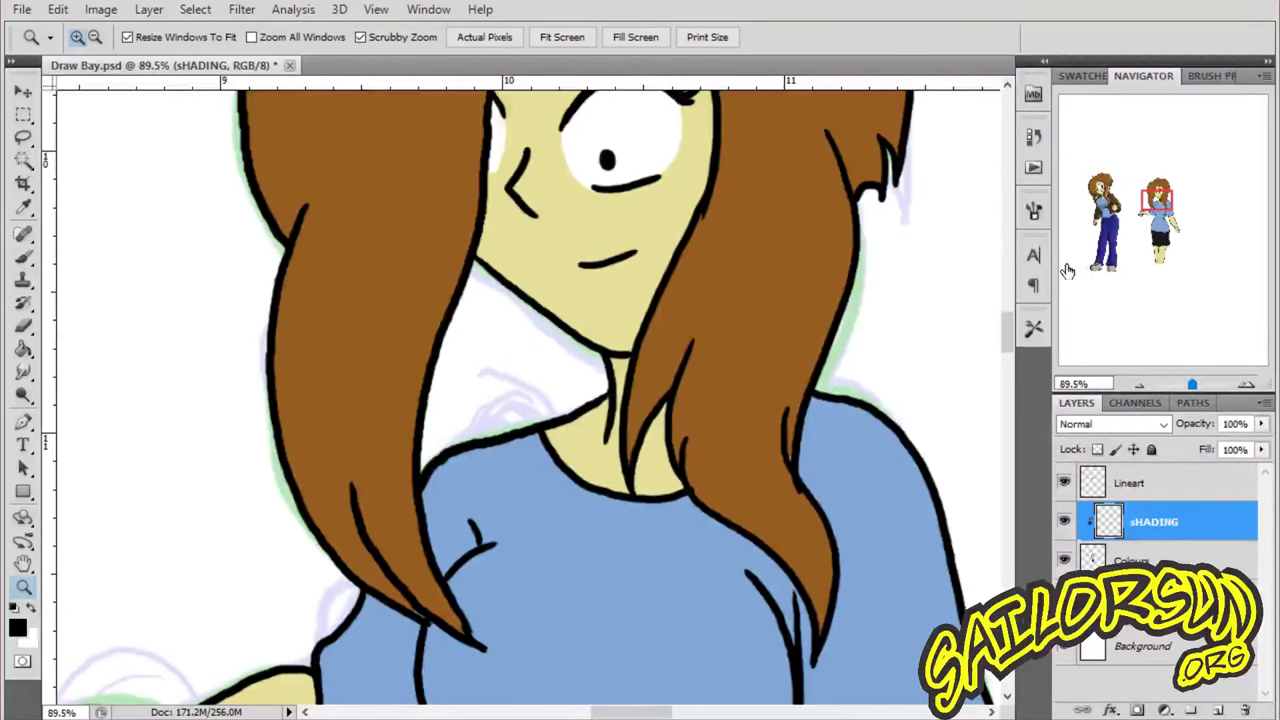
scroll(1010, 328, "up", 5)
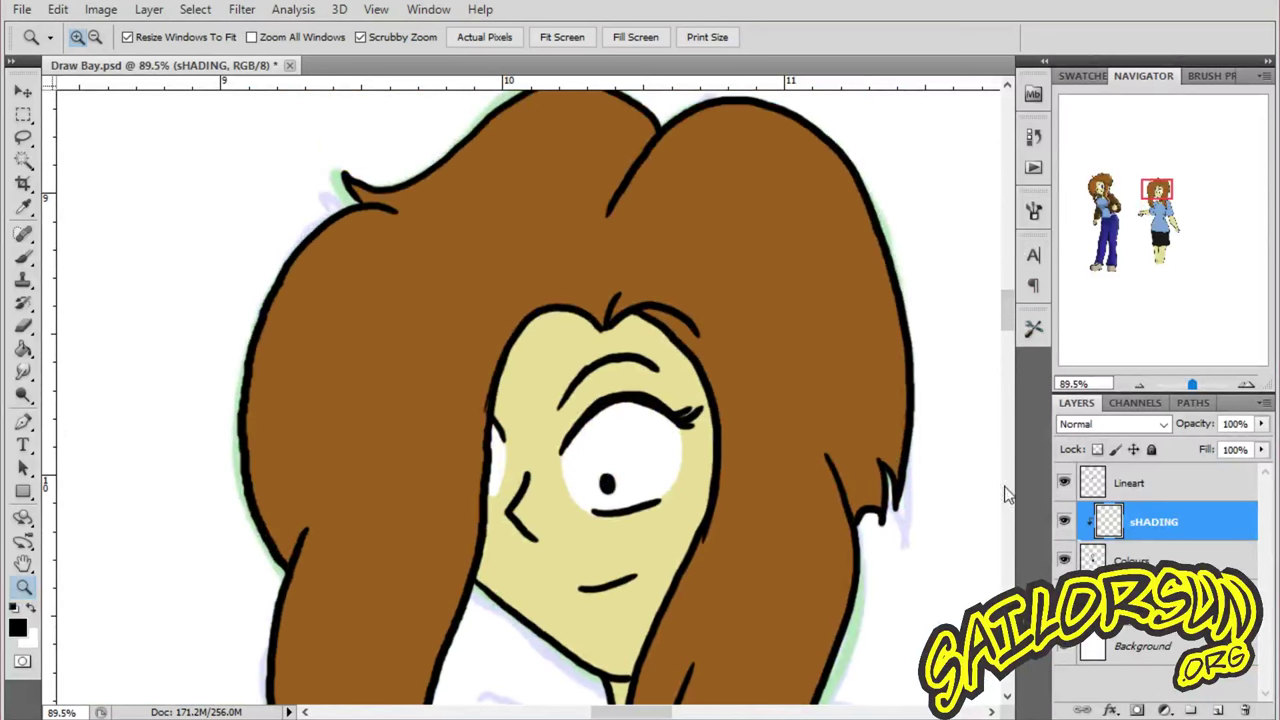
key("b")
left_click(102, 38)
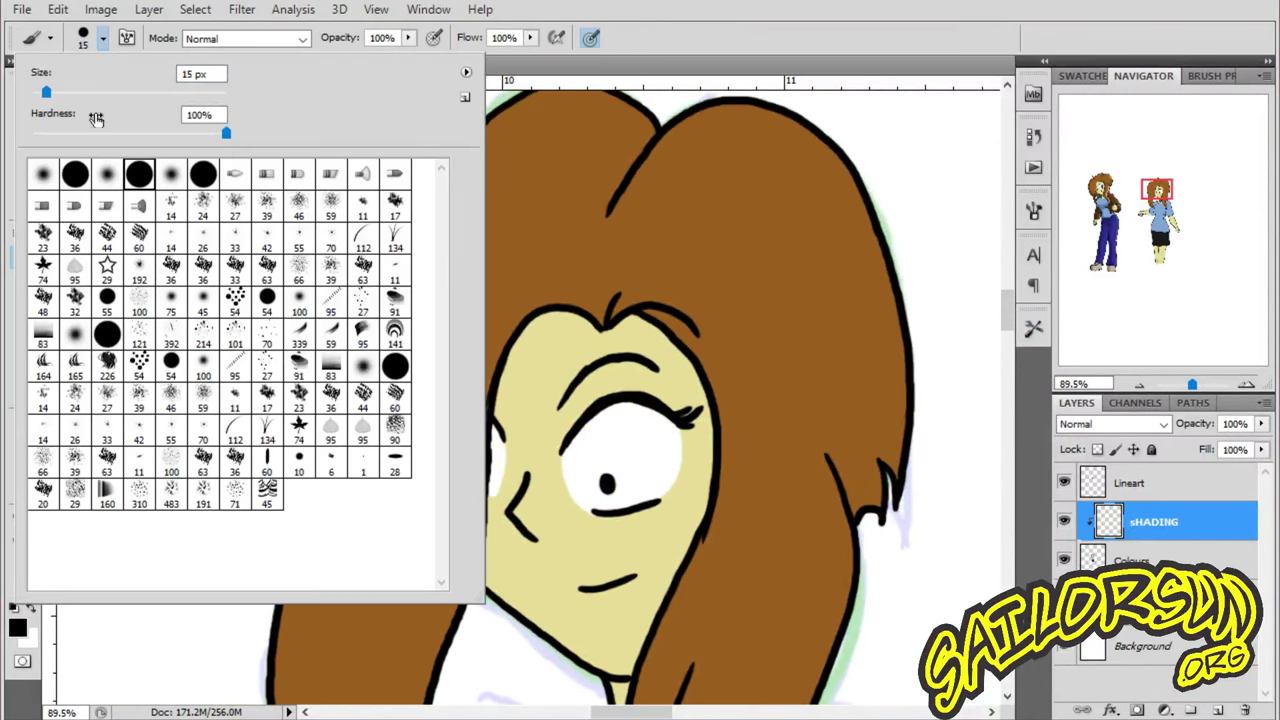
left_click_drag(62, 92, 81, 90)
key("Return")
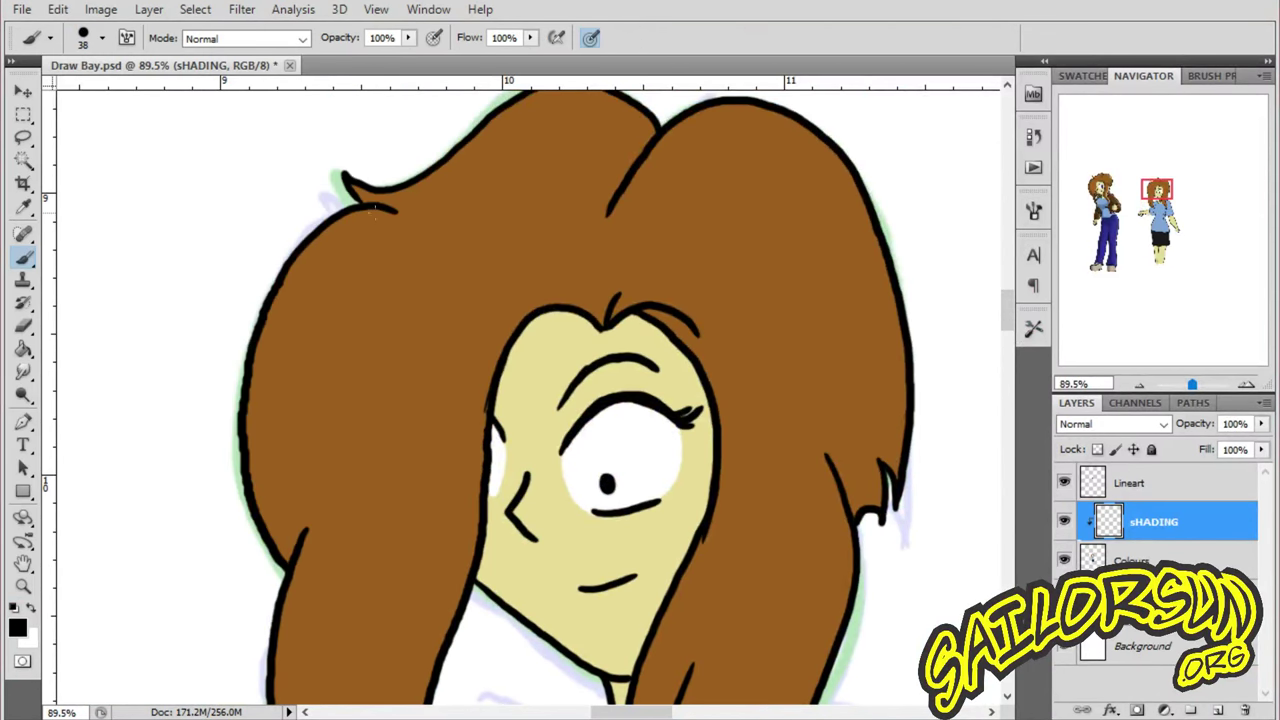
- Paint a black shadow along the hair's outer edge beside the hidden eye and set the sHADING layer's opacity to 16%
mouse_move(378, 210)
left_mouse_down()
mouse_move(308, 282)
mouse_move(283, 556)
mouse_move(272, 295)
mouse_move(348, 212)
mouse_move(268, 342)
left_mouse_up()
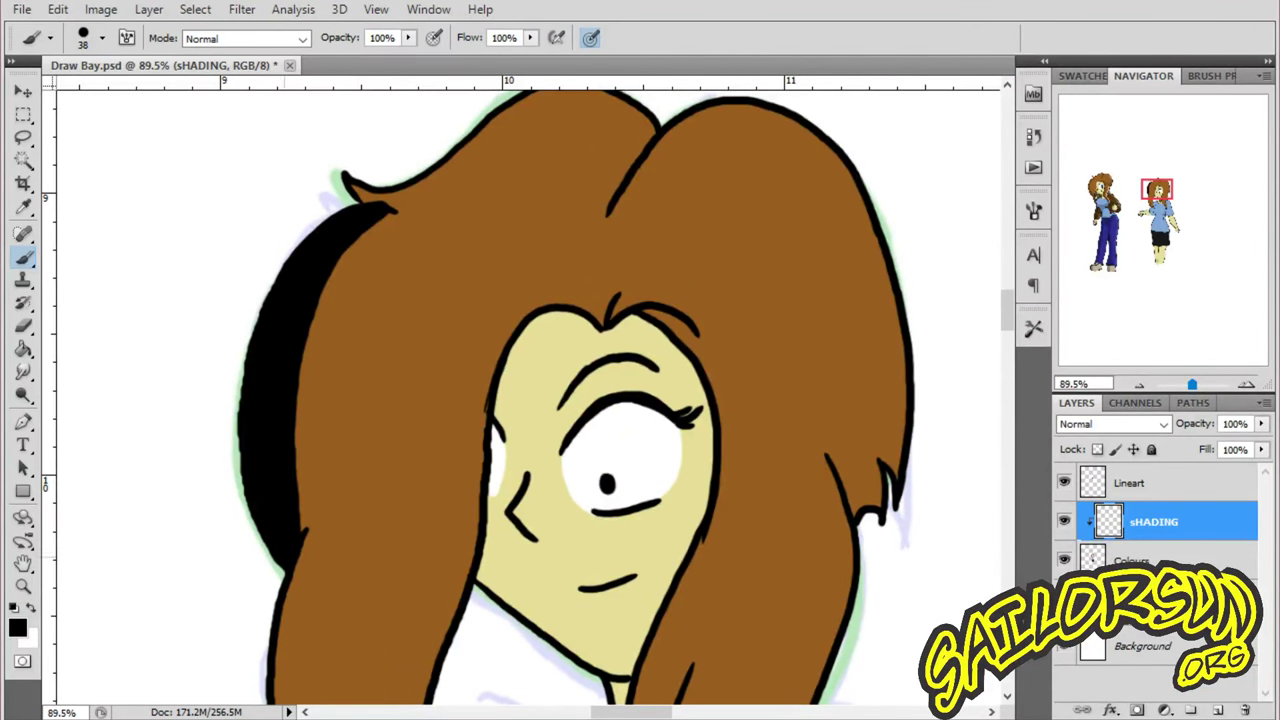
left_click(1262, 425)
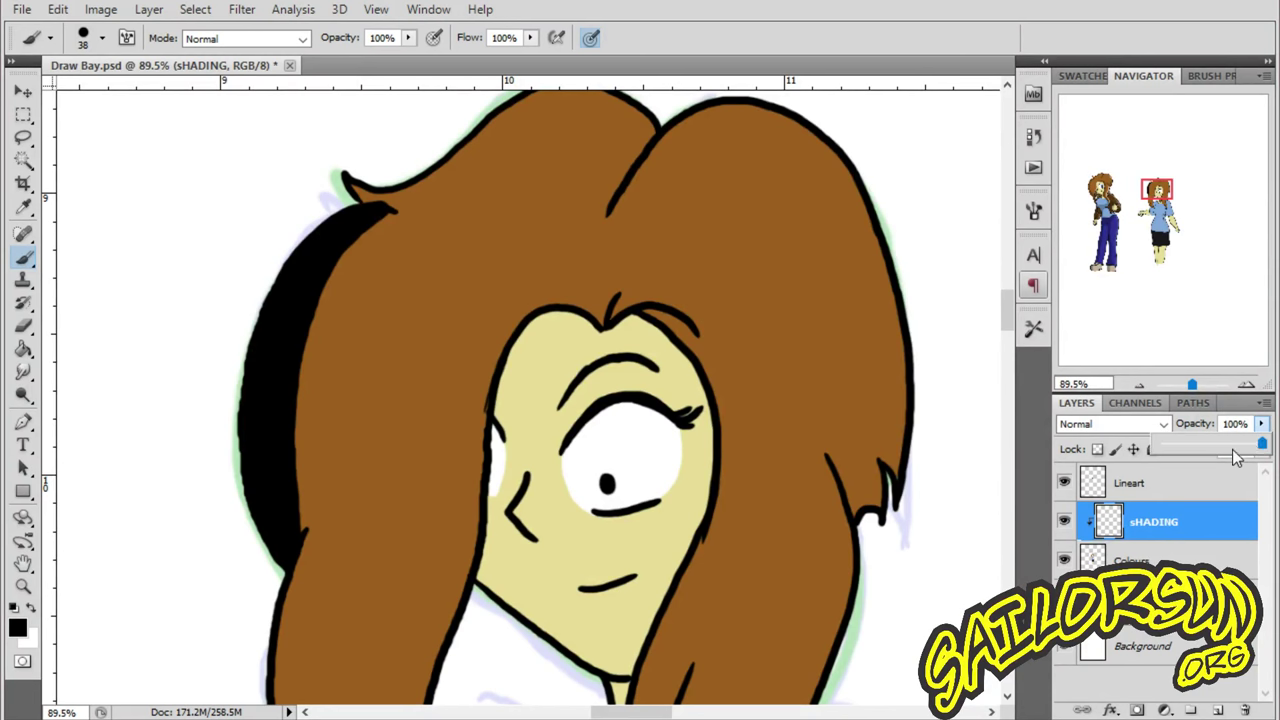
left_click_drag(1191, 471, 1176, 483)
- Shade the outer edge of the long front lock, the hair framing the visible eye, its lower strands and the fringe
left_click_drag(1008, 326, 1008, 343)
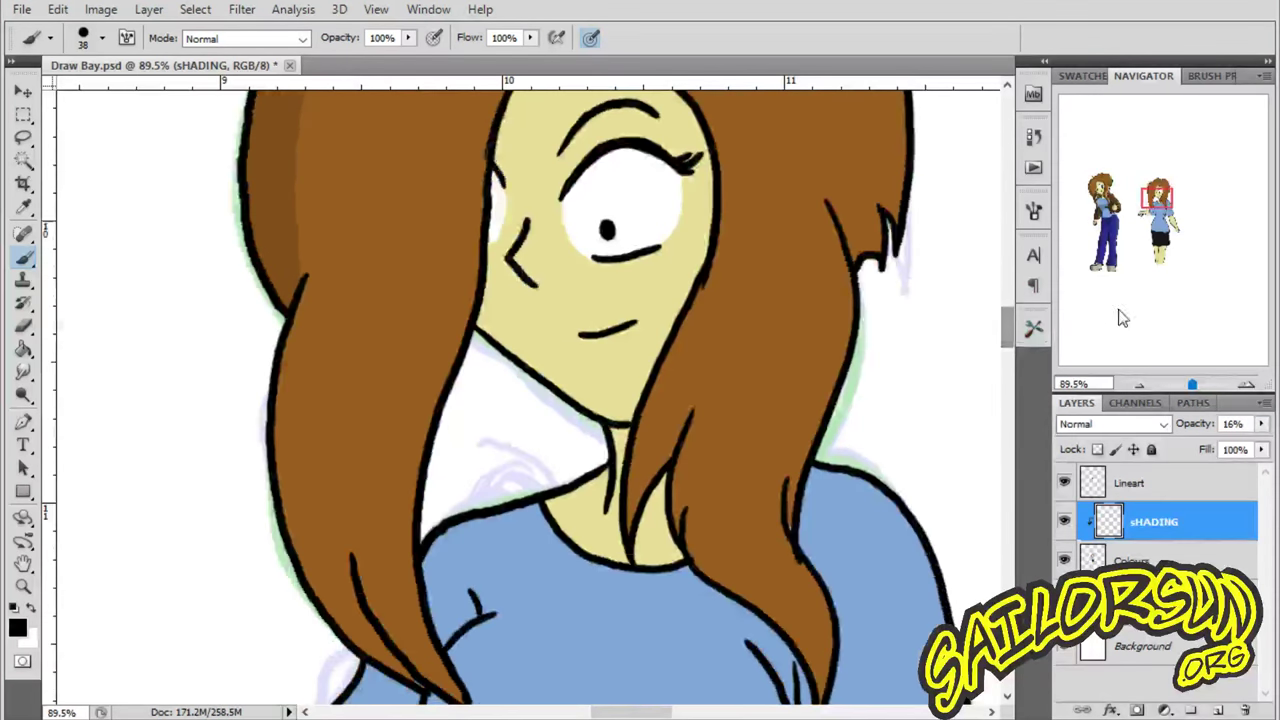
mouse_move(330, 252)
left_mouse_down()
mouse_move(306, 310)
mouse_move(292, 494)
mouse_move(383, 664)
mouse_move(286, 440)
mouse_move(295, 300)
left_mouse_up()
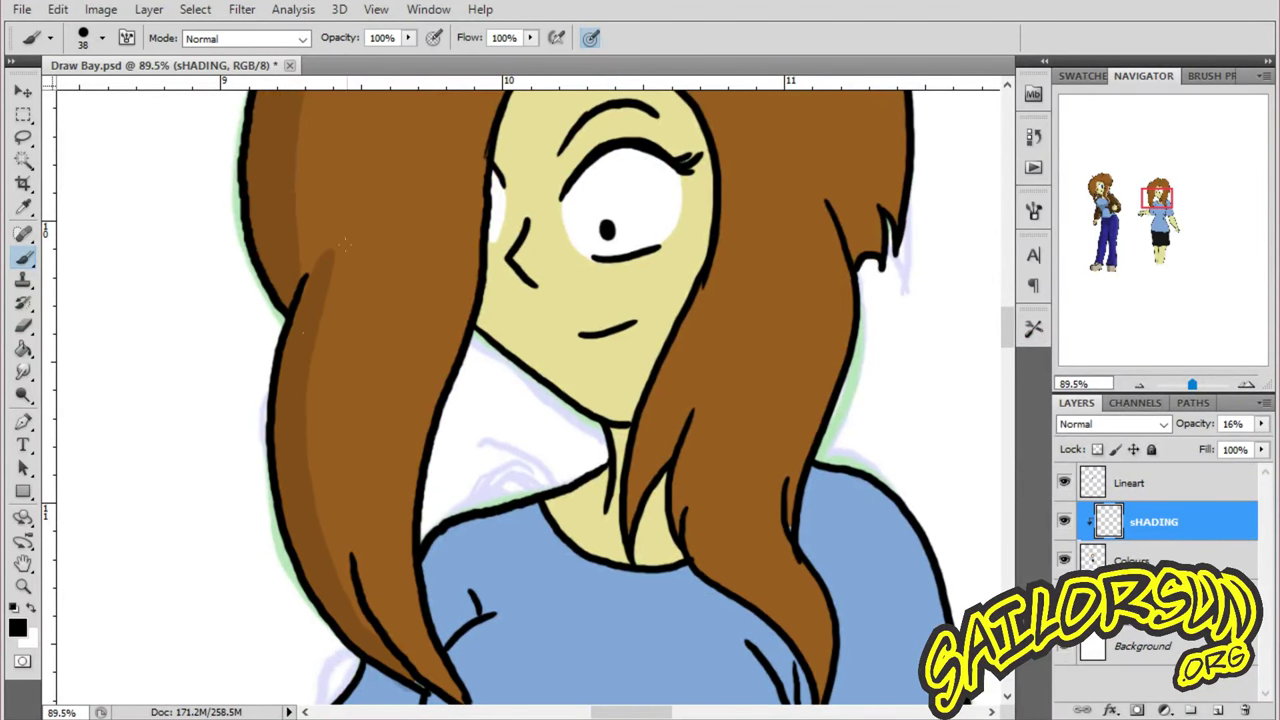
mouse_move(745, 145)
left_mouse_down()
mouse_move(712, 326)
mouse_move(646, 440)
mouse_move(731, 213)
left_mouse_up()
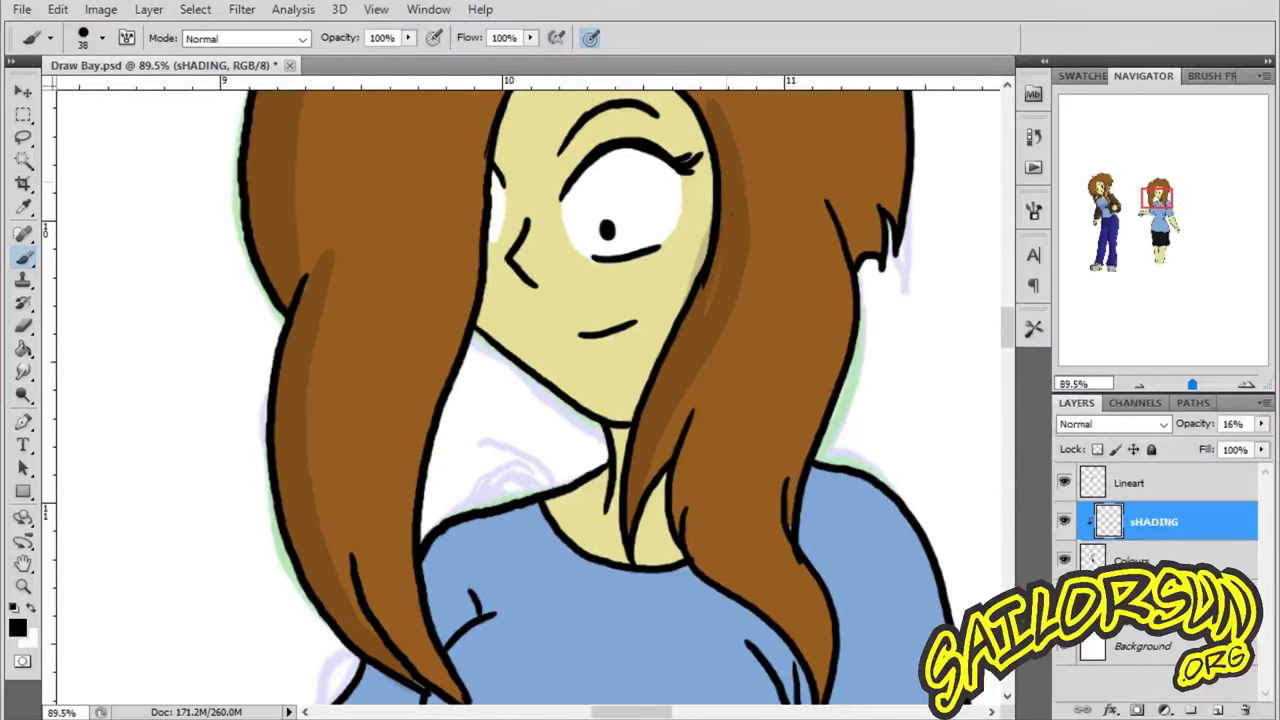
mouse_move(699, 412)
left_mouse_down()
mouse_move(688, 494)
mouse_move(709, 562)
mouse_move(694, 532)
mouse_move(696, 434)
mouse_move(713, 482)
mouse_move(702, 544)
mouse_move(829, 680)
left_mouse_up()
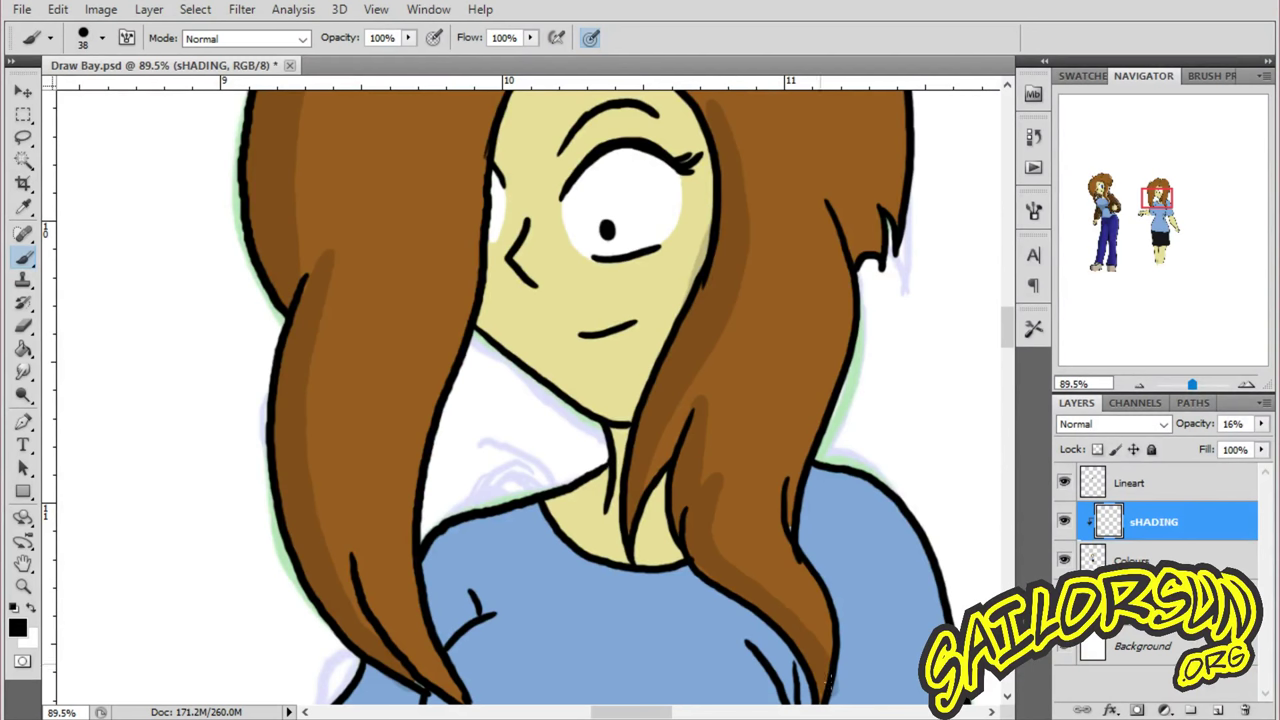
scroll(1010, 328, "up", 5)
mouse_move(646, 312)
left_mouse_down()
mouse_move(672, 320)
mouse_move(712, 372)
left_mouse_up()
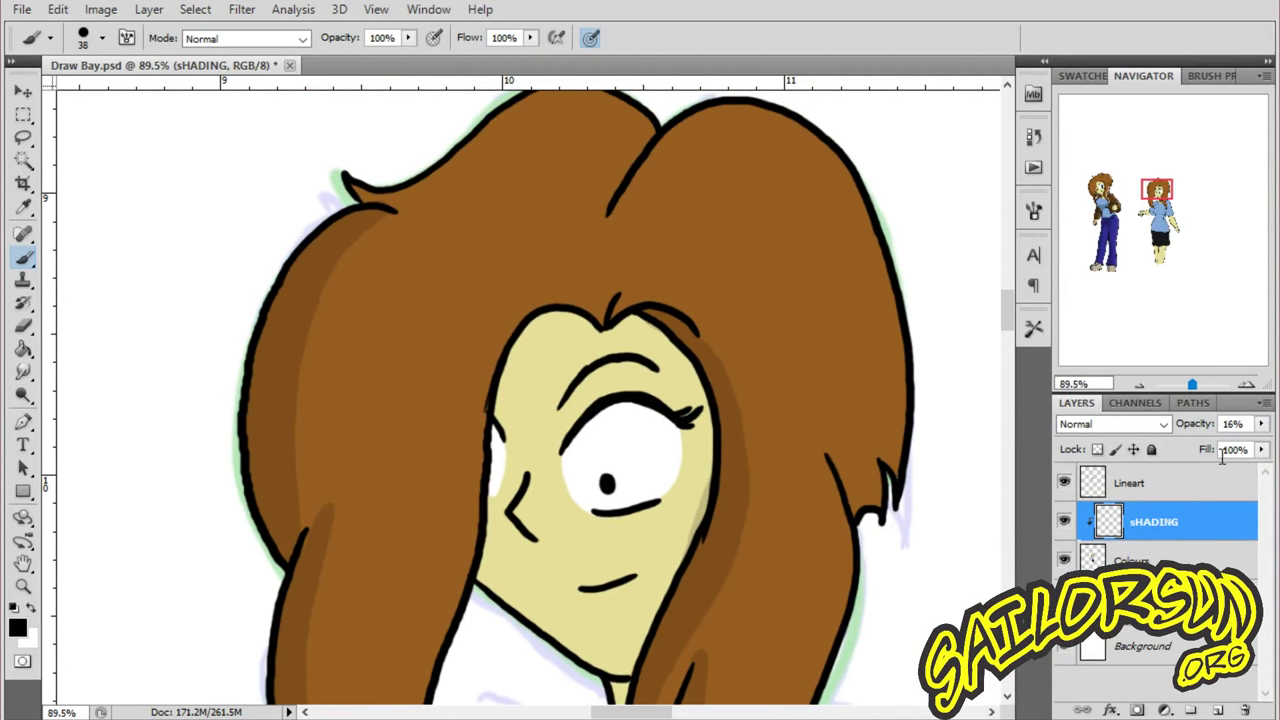
- Shade the extended arm's sleeve and the underside of the bust, erasing the shadow that spills onto the other sleeve
scroll(1007, 330, "down", 4)
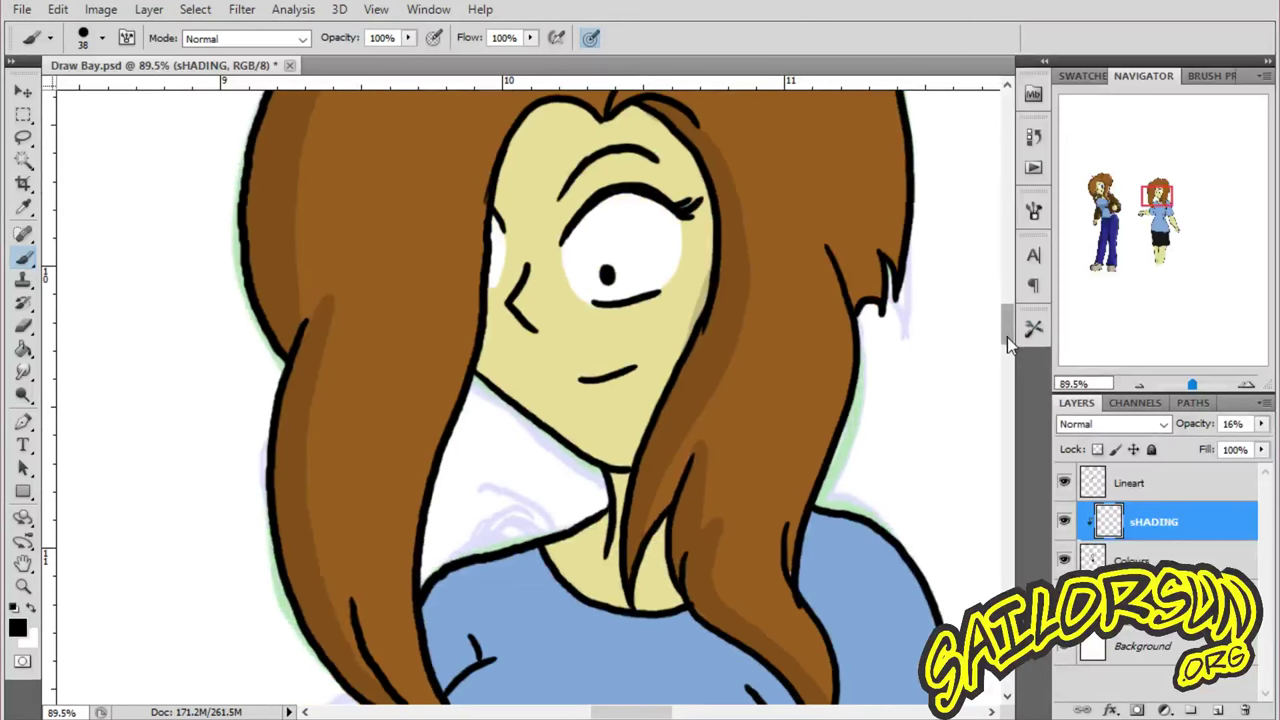
scroll(1007, 337, "down", 9)
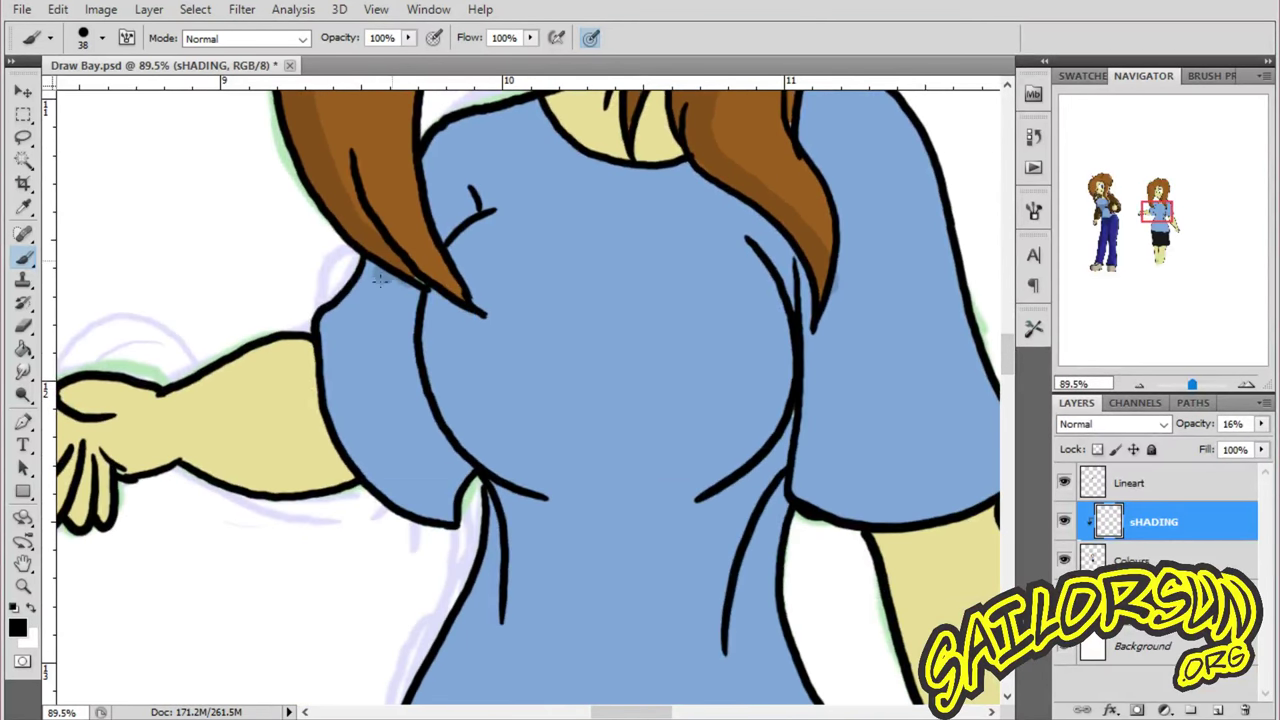
mouse_move(380, 280)
left_mouse_down()
mouse_move(330, 355)
mouse_move(326, 323)
mouse_move(355, 340)
mouse_move(404, 282)
mouse_move(488, 438)
mouse_move(750, 460)
mouse_move(790, 370)
mouse_move(700, 433)
mouse_move(478, 408)
mouse_move(458, 392)
mouse_move(782, 402)
mouse_move(792, 462)
mouse_move(590, 496)
mouse_move(455, 430)
mouse_move(721, 450)
left_mouse_up()
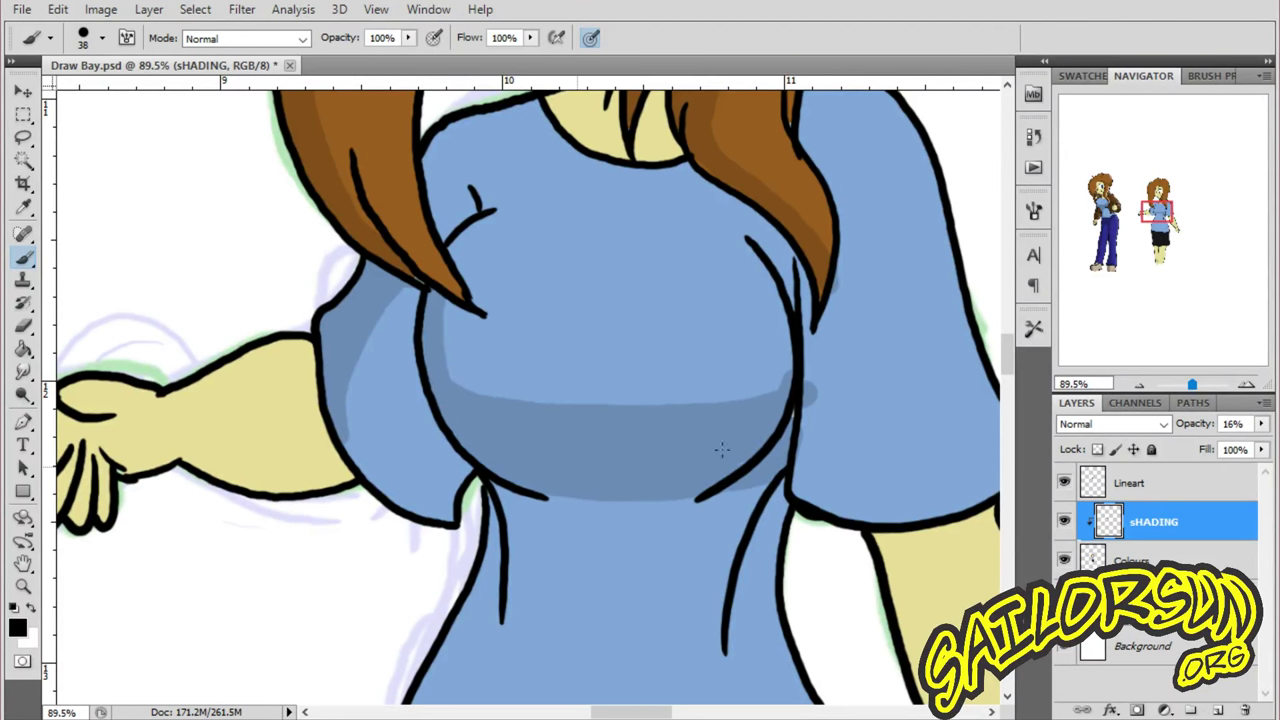
key("e")
left_click_drag(812, 393, 811, 403)
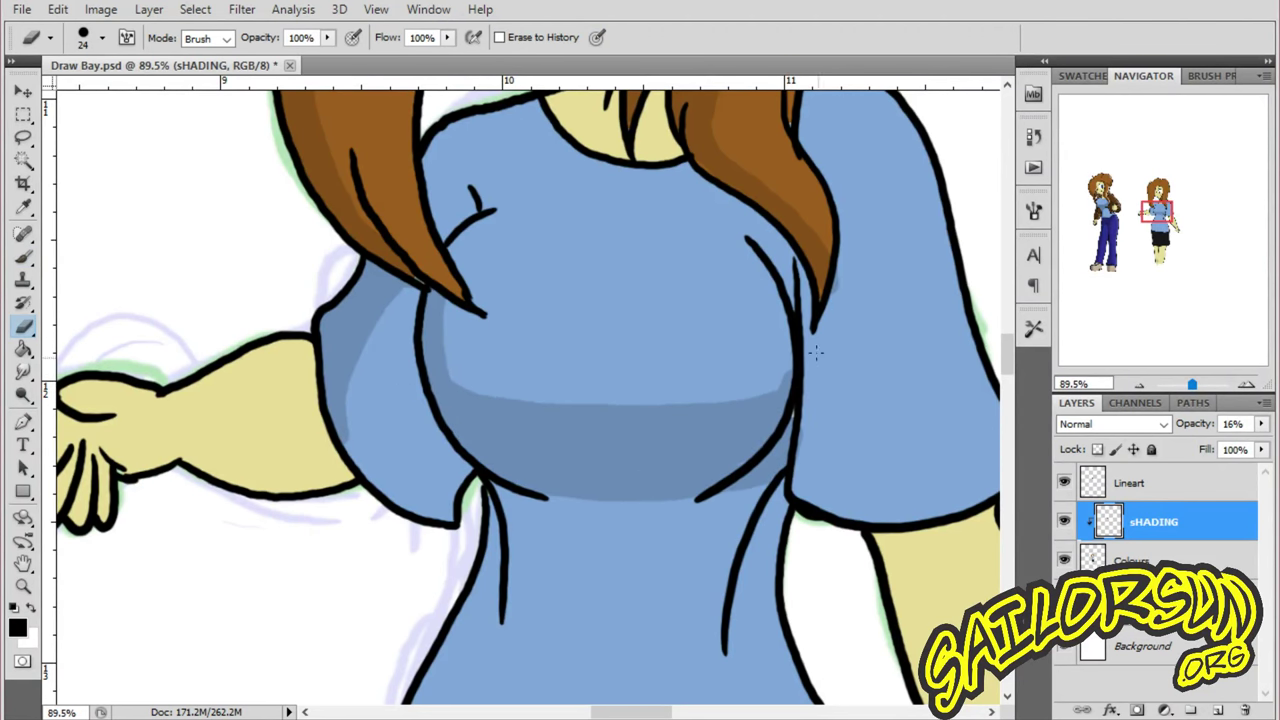
- Round off the upper edge of the bust shadow with the brush, and shade the lowered arm's sleeve along its inner side and hem
left_click(23, 257)
left_click_drag(448, 362, 519, 405)
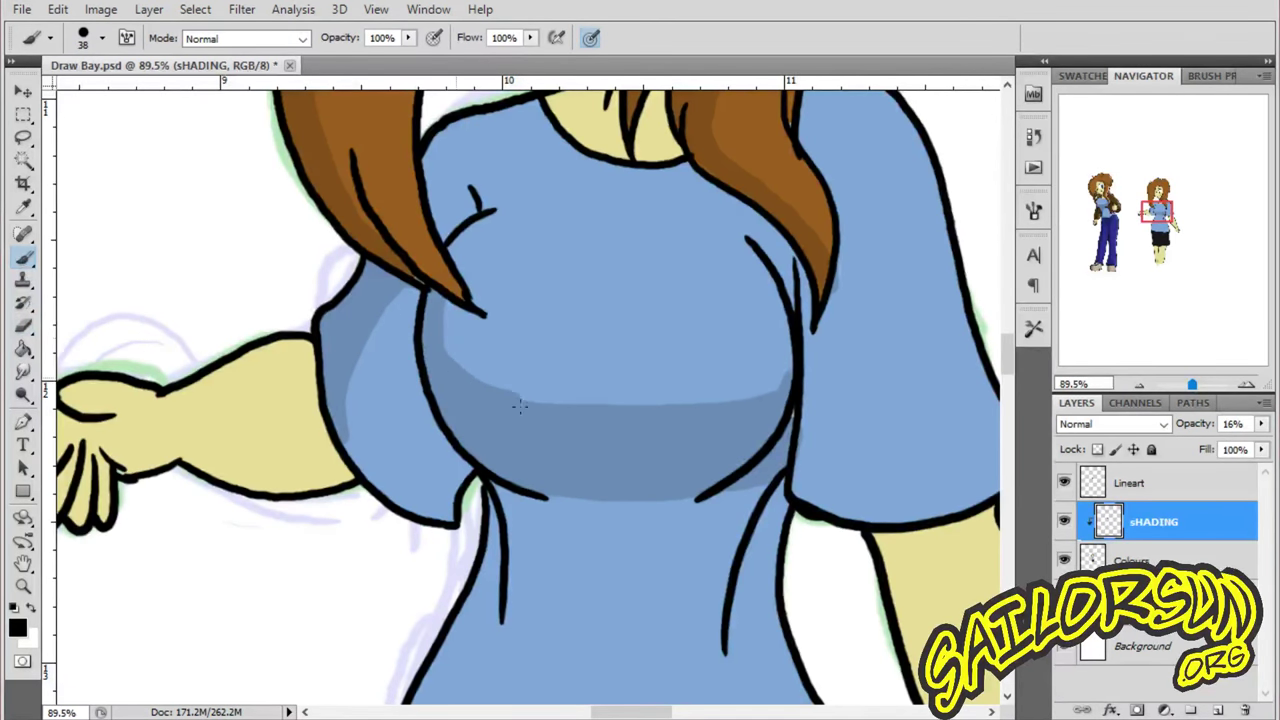
left_click_drag(717, 411, 805, 376)
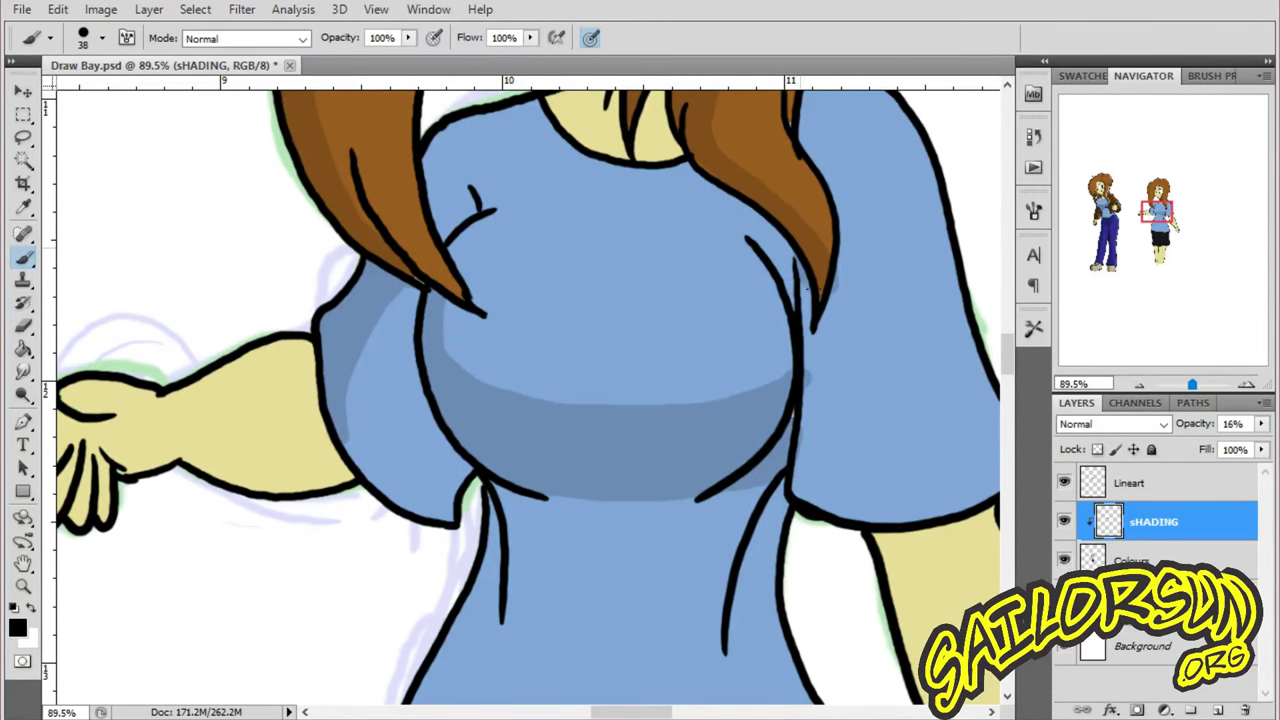
left_click_drag(807, 287, 828, 505)
mouse_move(826, 292)
left_mouse_down()
mouse_move(828, 409)
mouse_move(851, 492)
mouse_move(918, 512)
mouse_move(884, 514)
left_mouse_up()
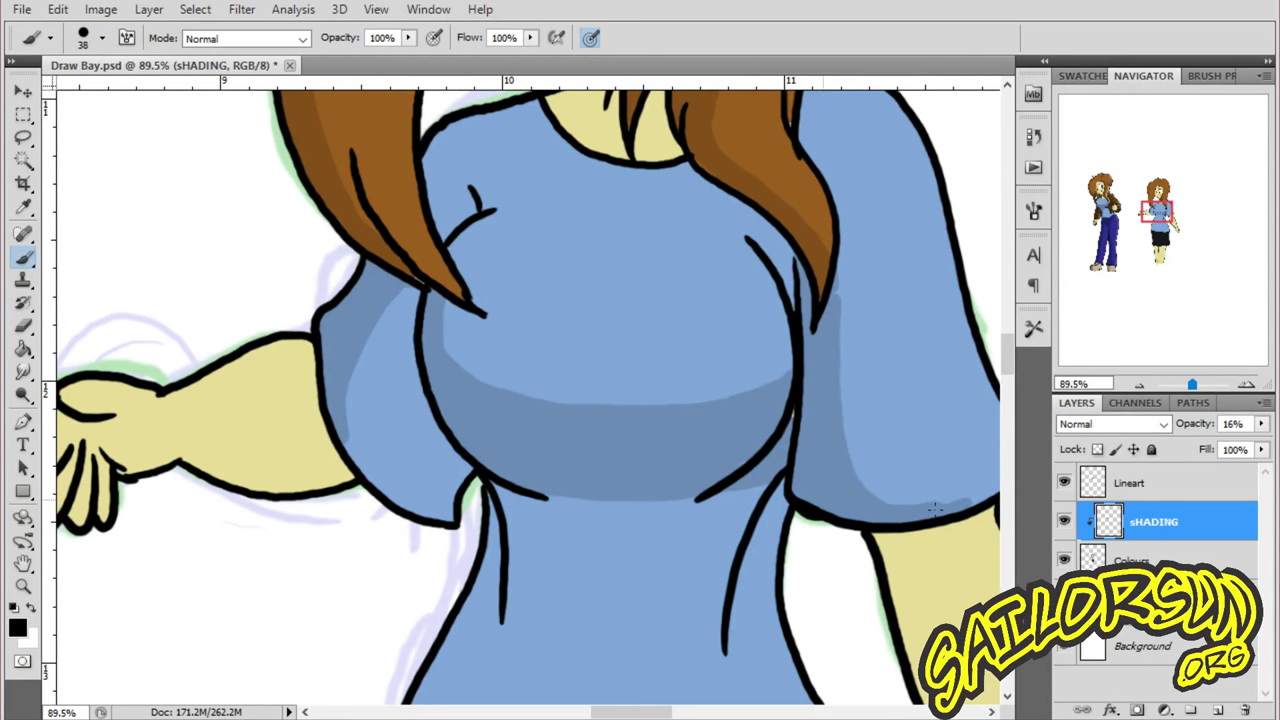
- Shade the shirt's torso below the bust, along the waist on the extended-arm side and beside the fold lines
left_click_drag(1011, 362, 1011, 382)
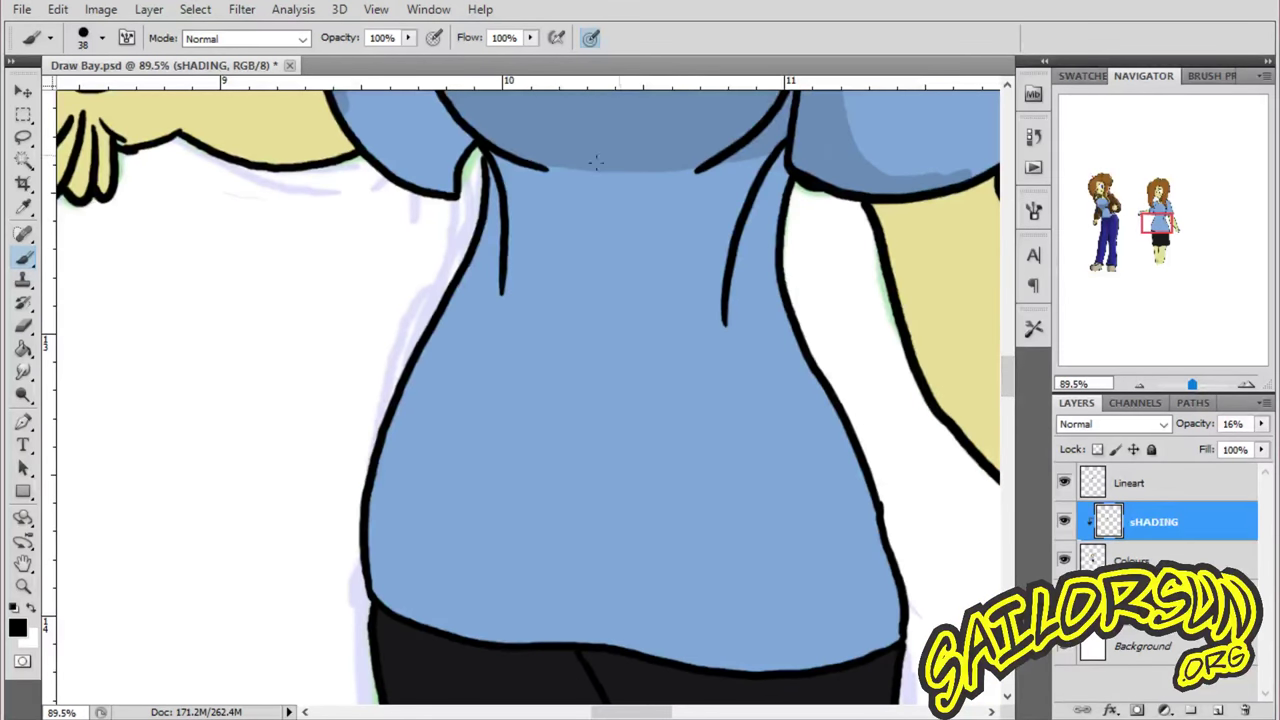
mouse_move(585, 180)
left_mouse_down()
mouse_move(404, 492)
mouse_move(390, 466)
mouse_move(446, 326)
mouse_move(568, 138)
mouse_move(505, 185)
left_mouse_up()
left_click_drag(515, 245, 508, 345)
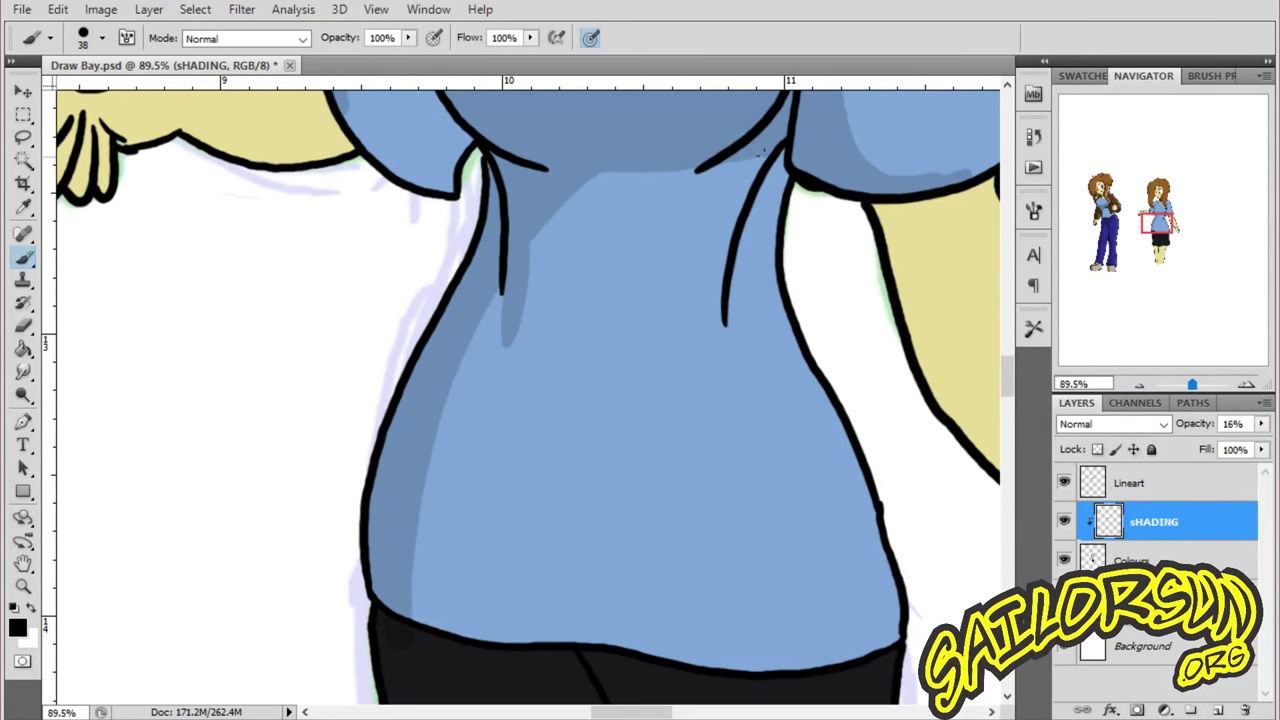
mouse_move(770, 165)
left_mouse_down()
mouse_move(748, 285)
mouse_move(778, 282)
left_mouse_up()
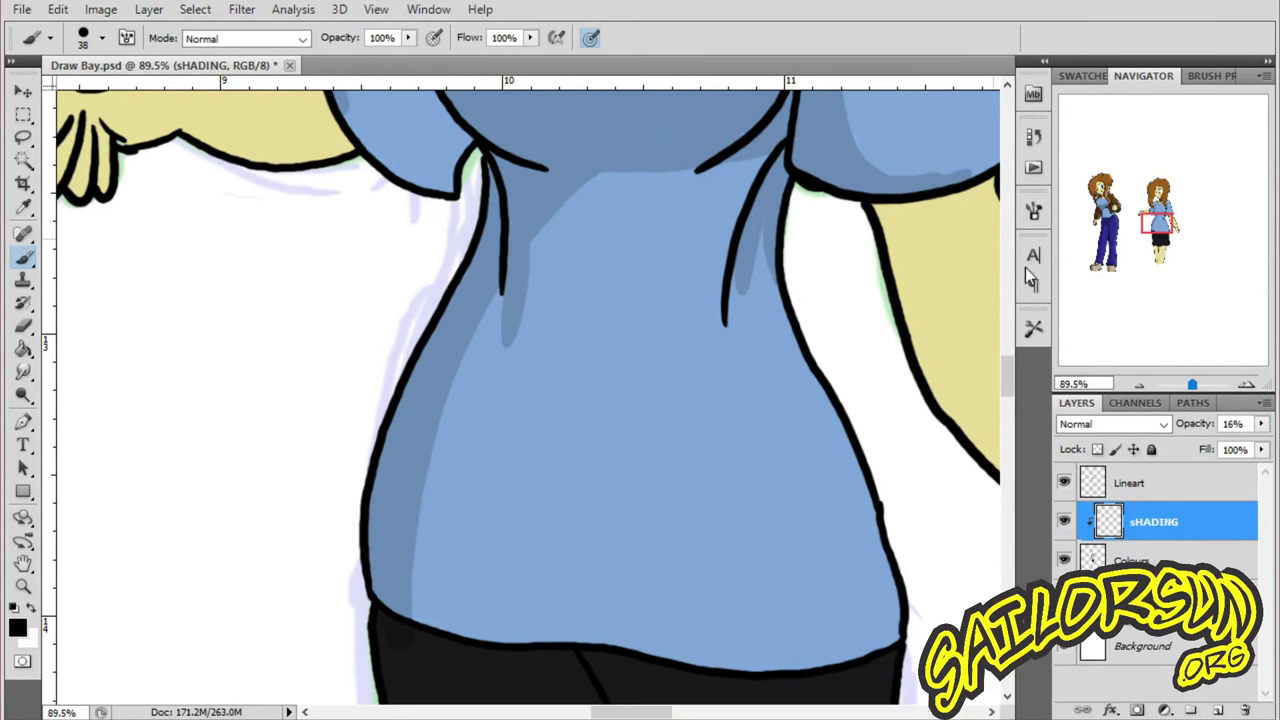
mouse_move(1007, 388)
left_mouse_down()
mouse_move(1007, 425)
mouse_move(1003, 406)
left_mouse_up()
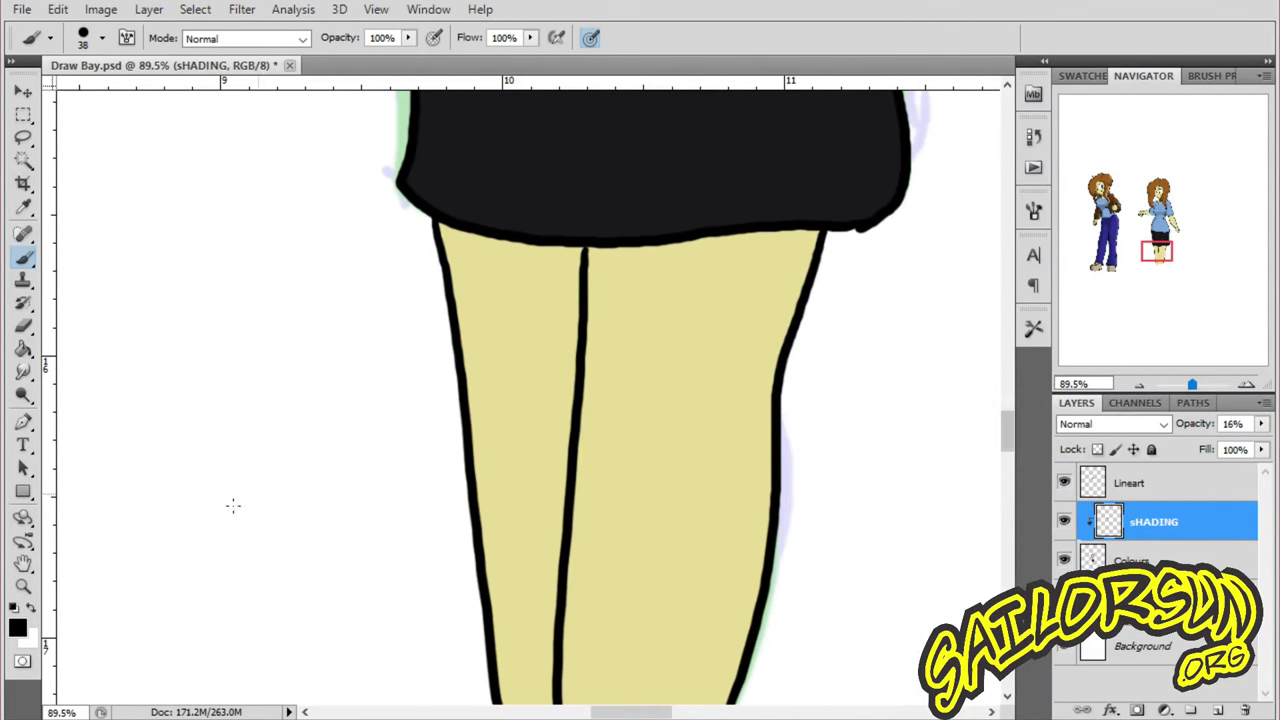
- Shade the legs below the skirt hem, along the outer edge of one leg and beside the line between them
left_click(23, 587)
left_click_drag(600, 436, 578, 436)
left_click(23, 257)
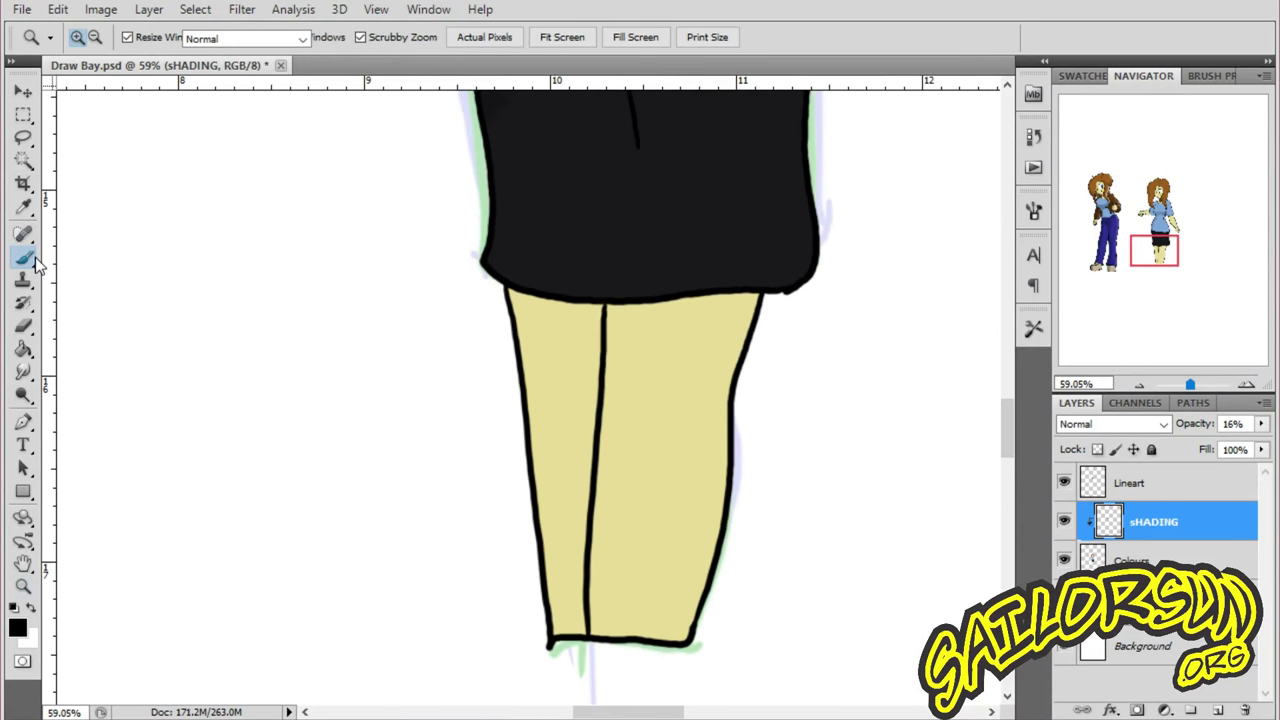
mouse_move(614, 306)
left_mouse_down()
mouse_move(592, 636)
mouse_move(638, 335)
mouse_move(618, 400)
left_mouse_up()
left_click_drag(514, 292, 563, 668)
mouse_move(577, 304)
left_mouse_down()
mouse_move(608, 344)
mouse_move(592, 308)
left_mouse_up()
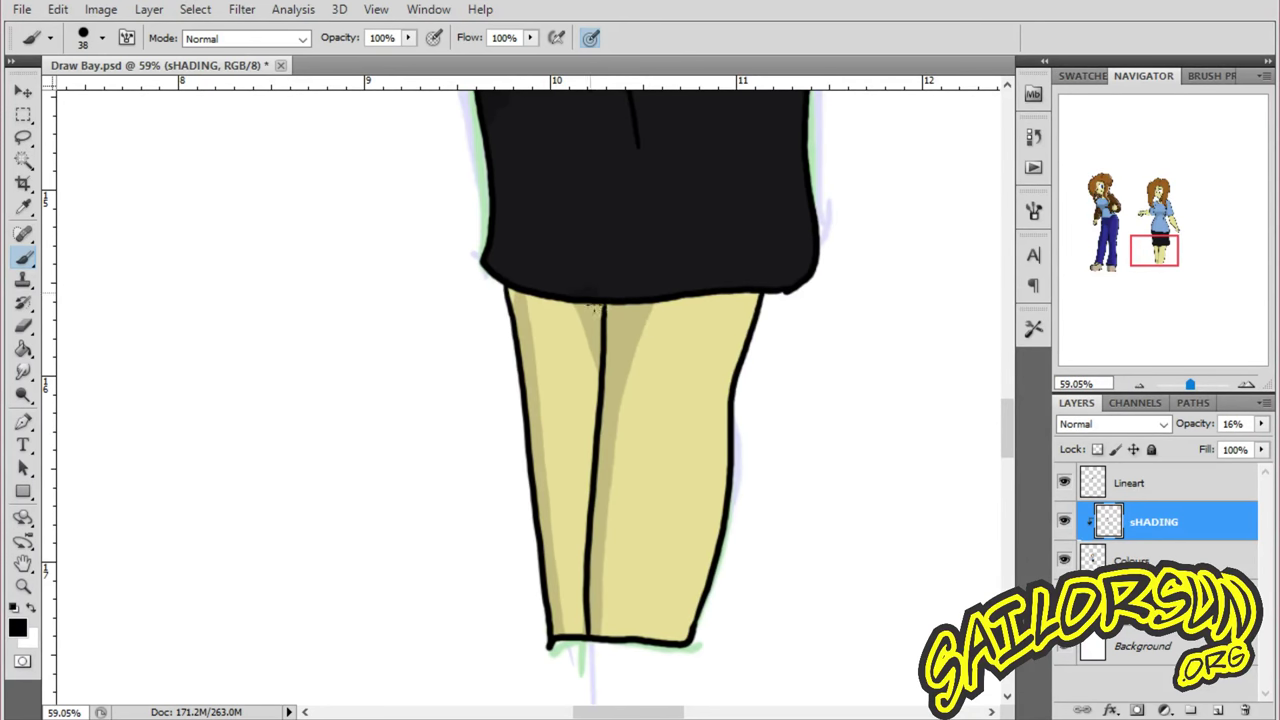
- Widen the shirt's shadow below the bust beside the fold line on the extended-arm side
scroll(1008, 414, "up", 10)
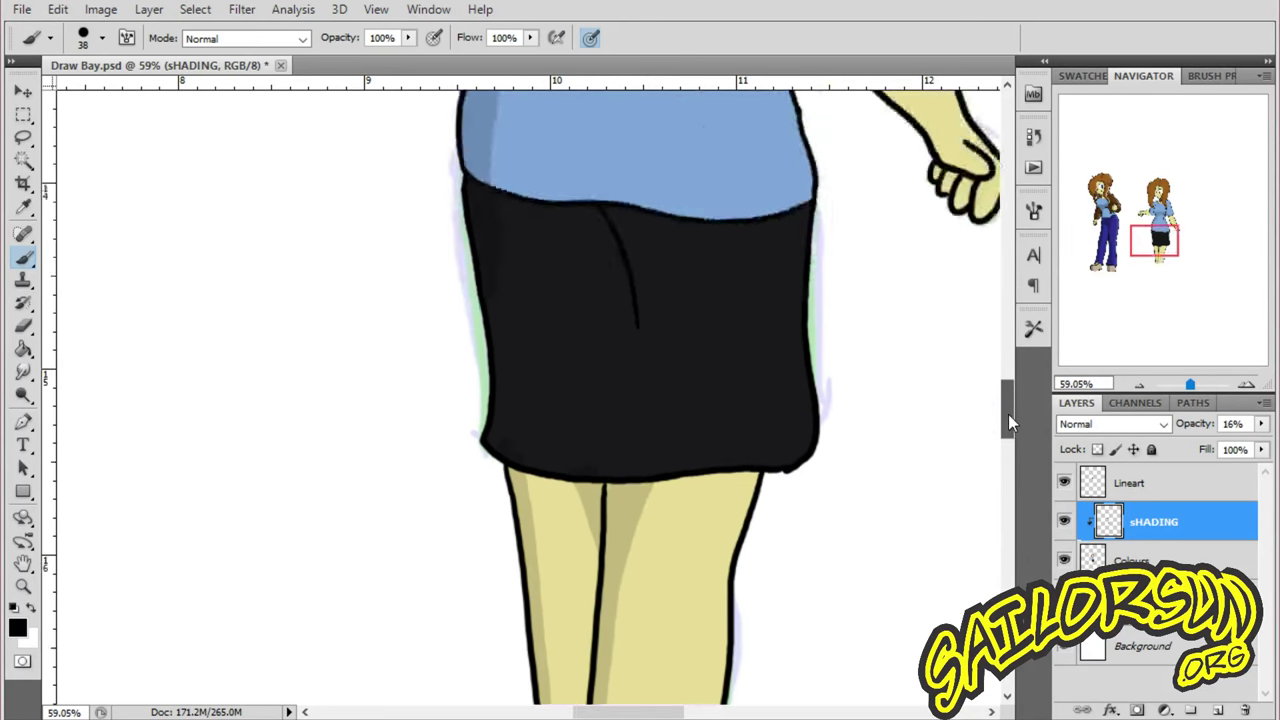
left_click_drag(705, 381, 728, 356)
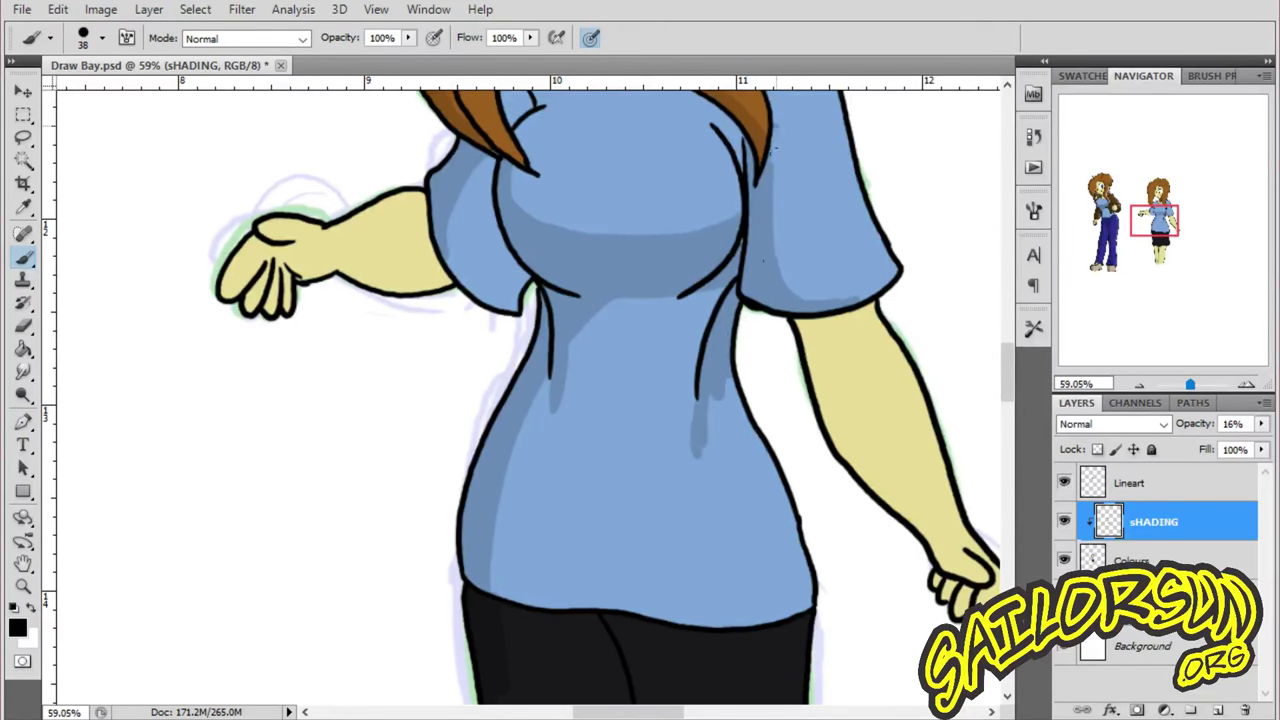
left_click_drag(585, 328, 575, 348)
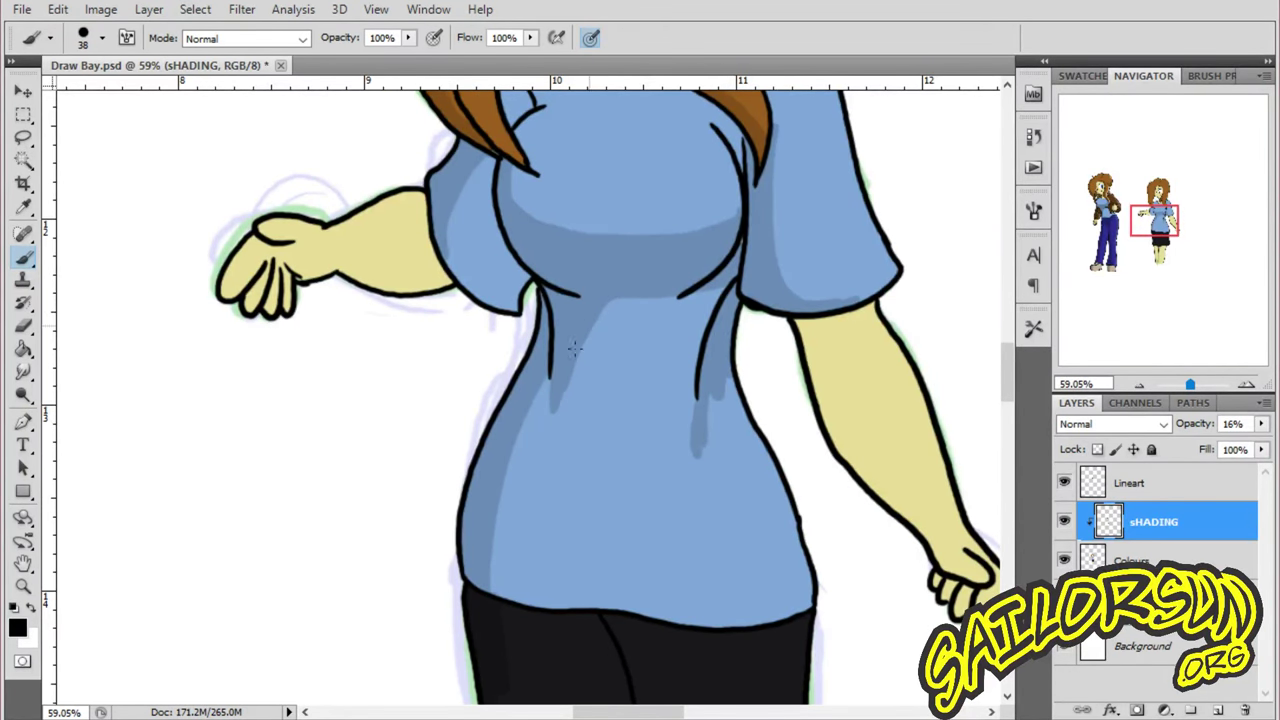
left_click_drag(454, 212, 448, 282)
mouse_move(495, 218)
left_mouse_down()
mouse_move(508, 306)
mouse_move(529, 263)
mouse_move(526, 343)
mouse_move(570, 327)
mouse_move(735, 185)
mouse_move(1002, 334)
left_mouse_up()
- Shade the underside of the extended forearm from the sleeve towards the wrist
left_click(23, 587)
left_click(42, 277)
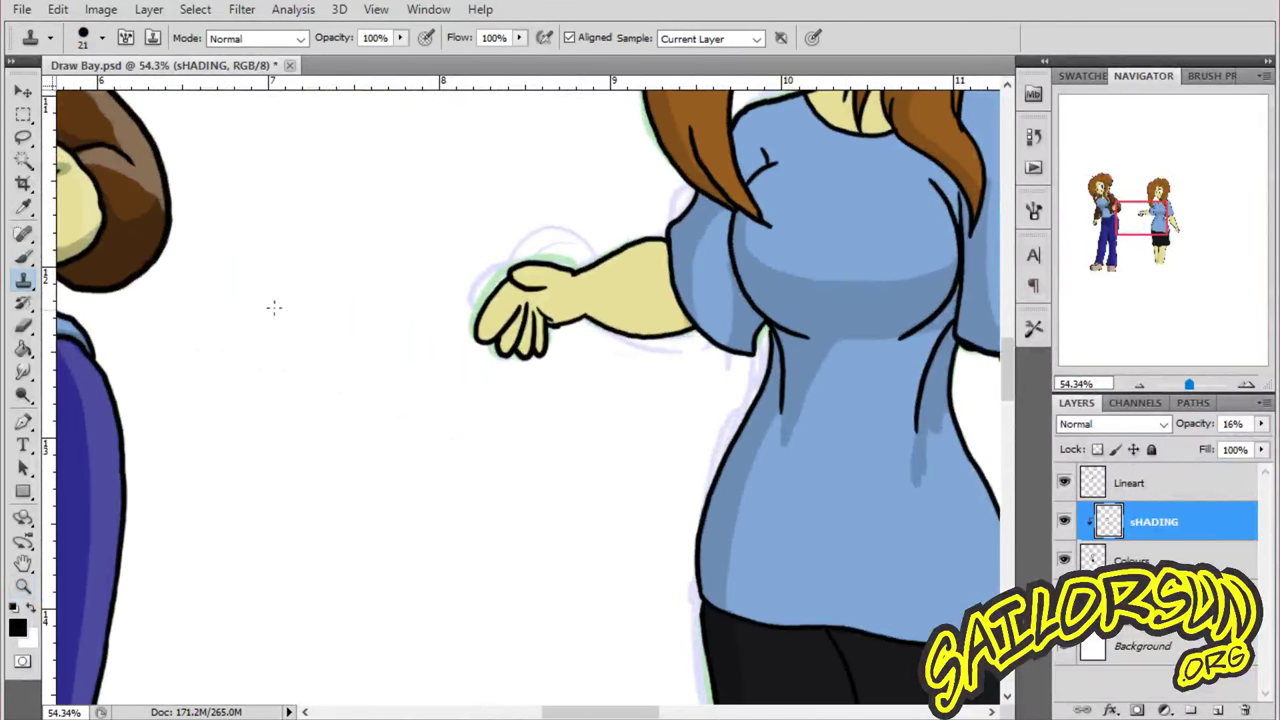
left_click(23, 257)
left_click_drag(668, 323, 588, 324)
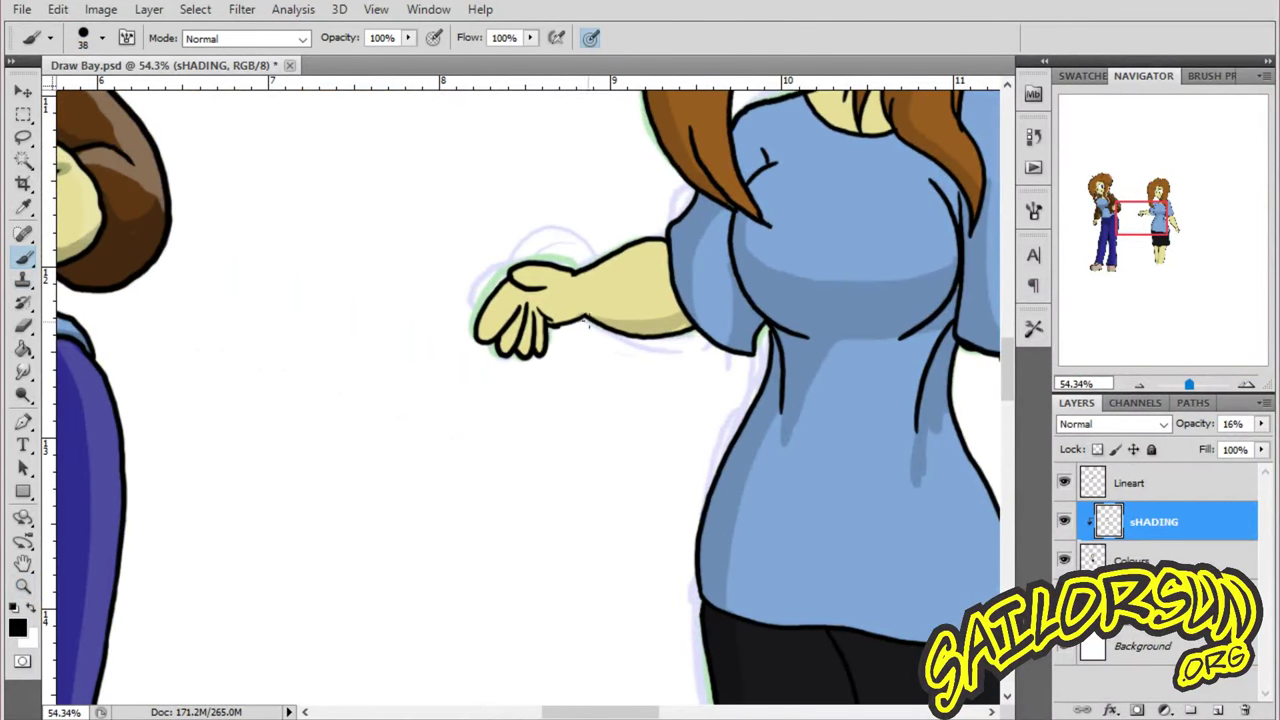
left_click(26, 587)
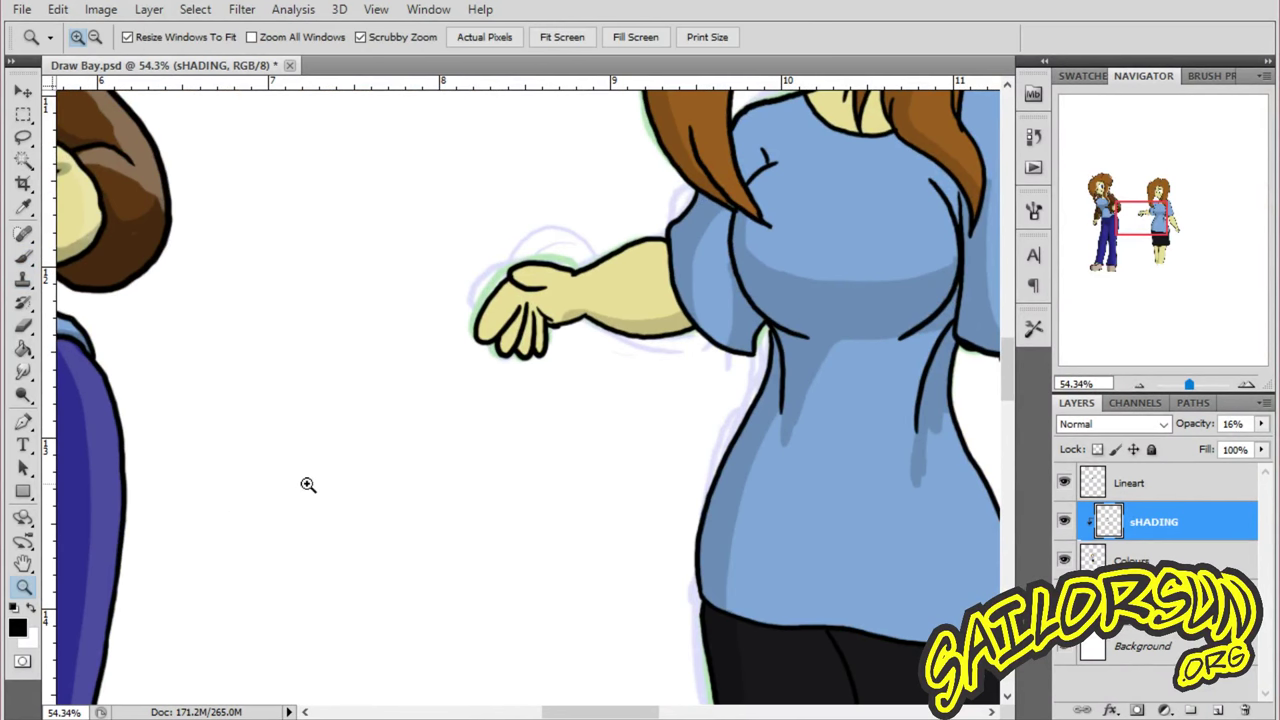
scroll(571, 437, "down", 5)
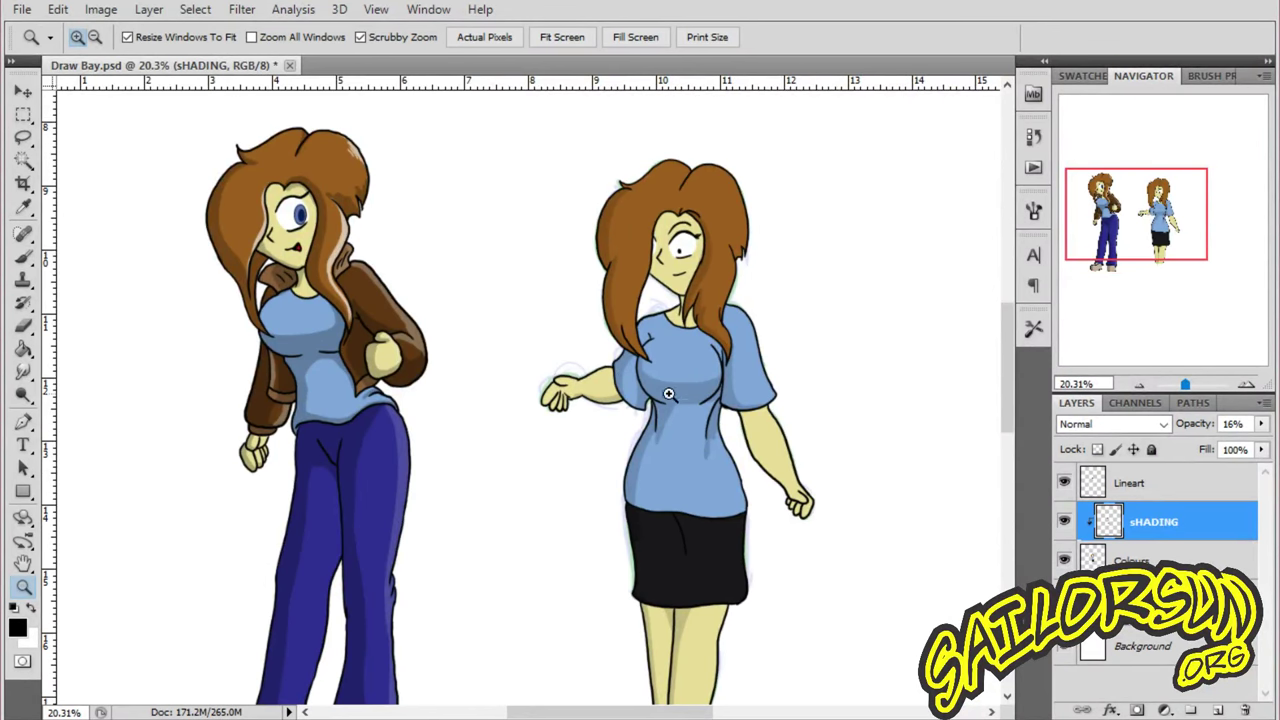
left_click_drag(782, 350, 853, 331)
left_click(24, 258)
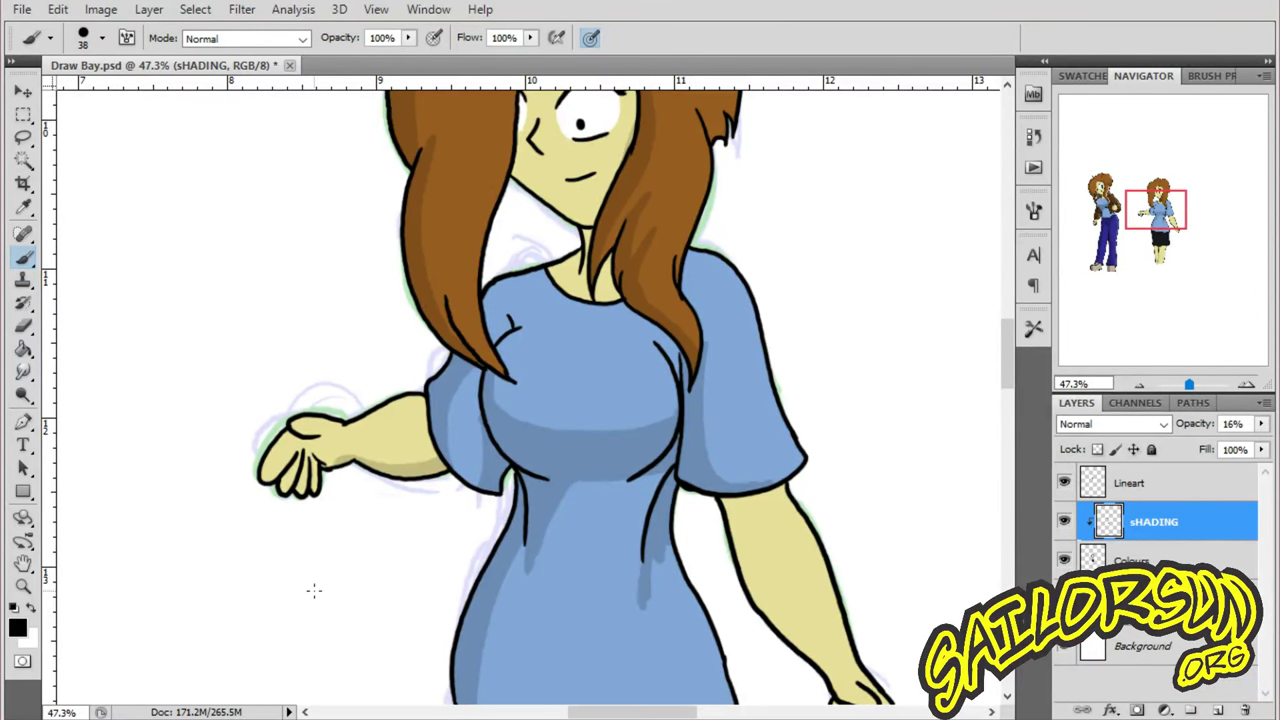
- Draw a bright yellow-green (#d3ff04) ellipse as a sun and place it above and beside the female character, on the lowered-arm side
left_click(24, 587)
left_click(404, 509, "alt")
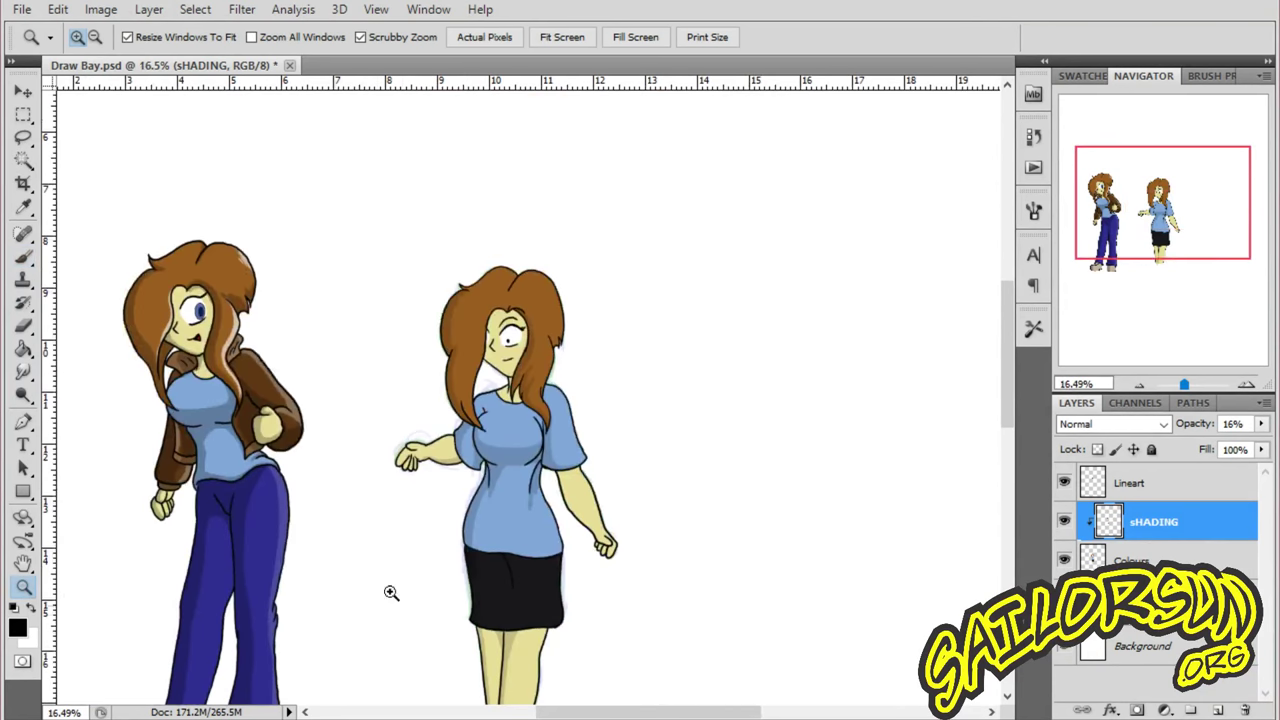
left_click(23, 491)
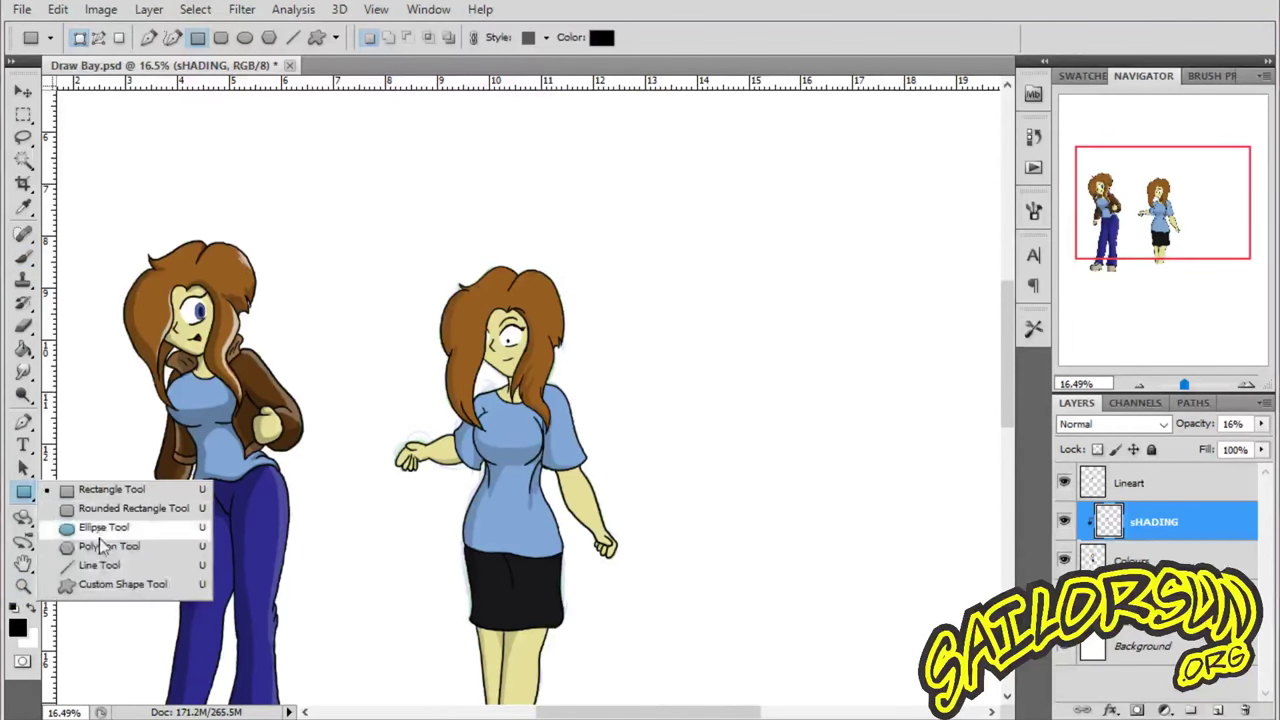
left_click(104, 527)
left_click(18, 630)
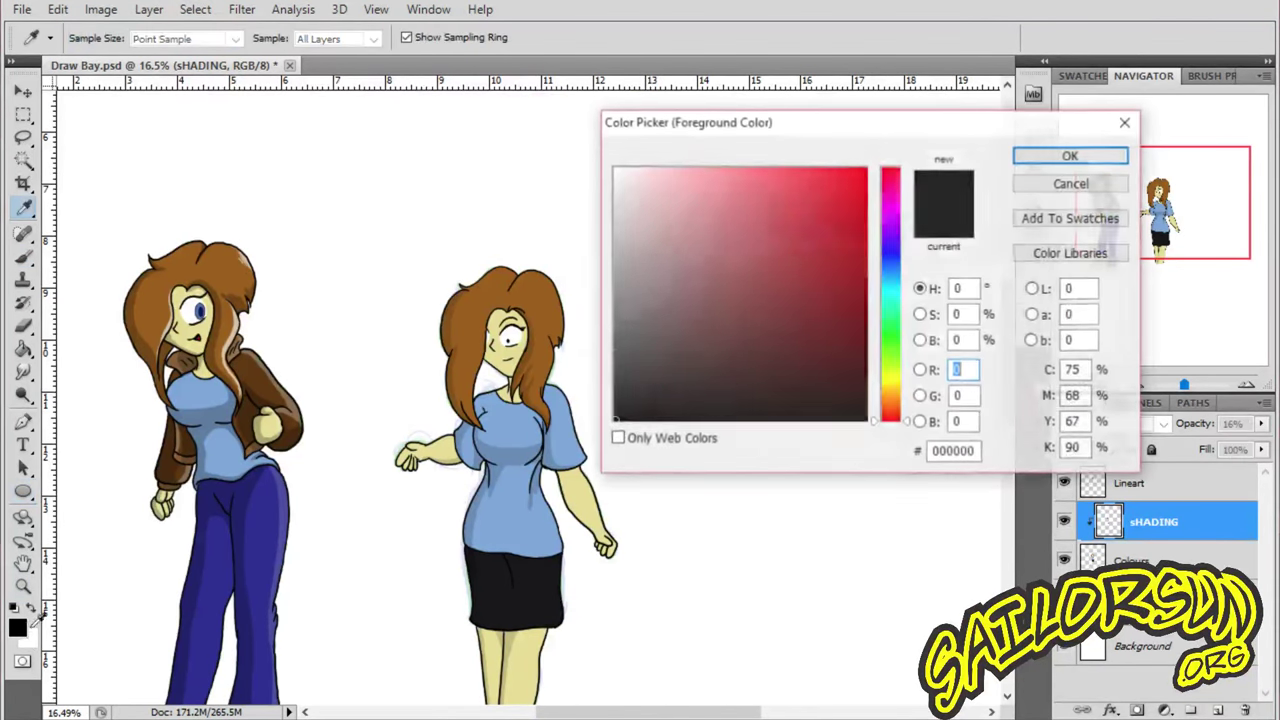
left_click(891, 371)
left_click(862, 168)
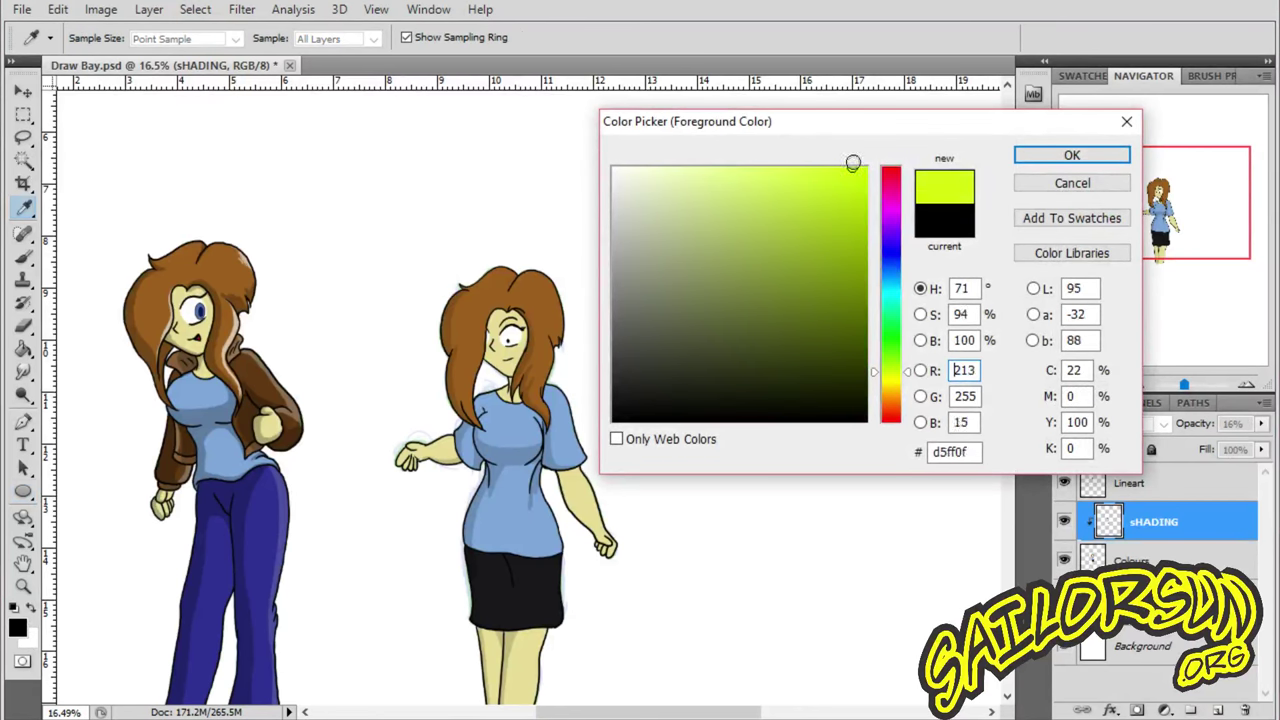
left_click(1072, 155)
left_click_drag(338, 627, 414, 688)
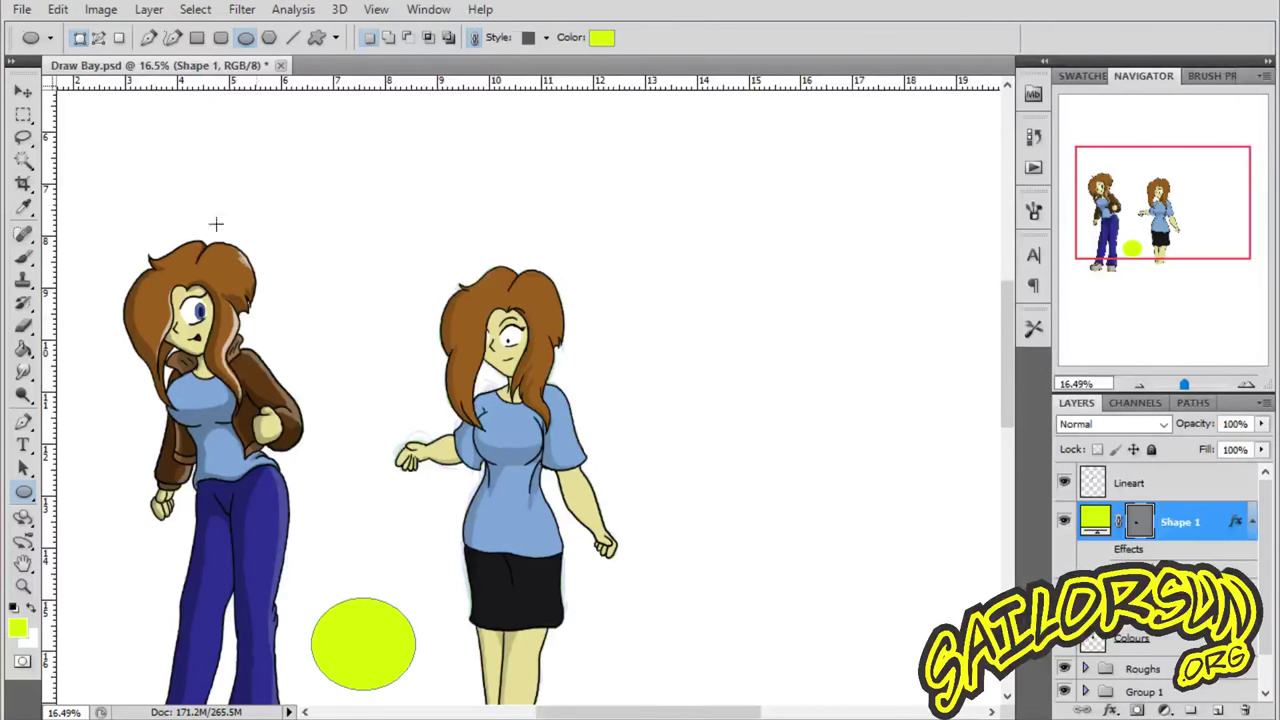
left_click(34, 96)
left_click_drag(392, 632, 765, 208)
- Add a new layer and brush four yellow-green light rays from the sun towards the female character
left_click(26, 258)
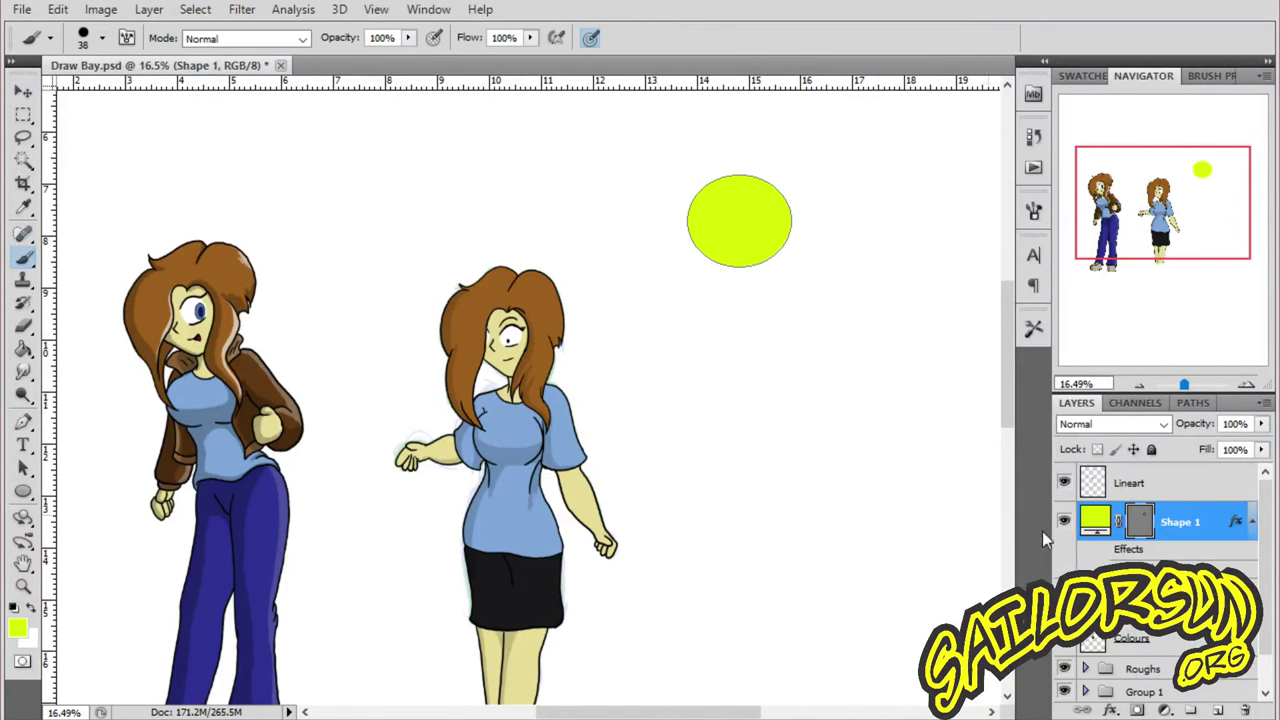
left_click(1215, 710)
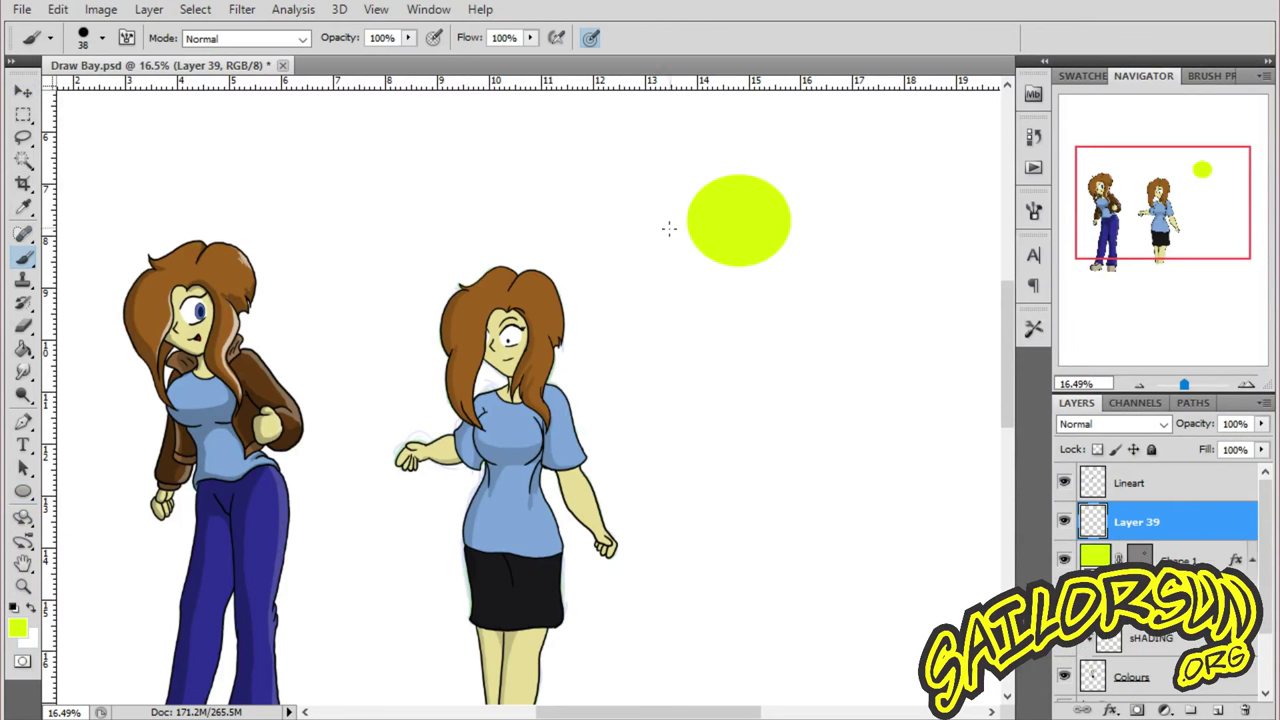
left_click_drag(668, 231, 582, 293)
left_click_drag(681, 255, 600, 344)
left_click_drag(679, 402, 655, 475)
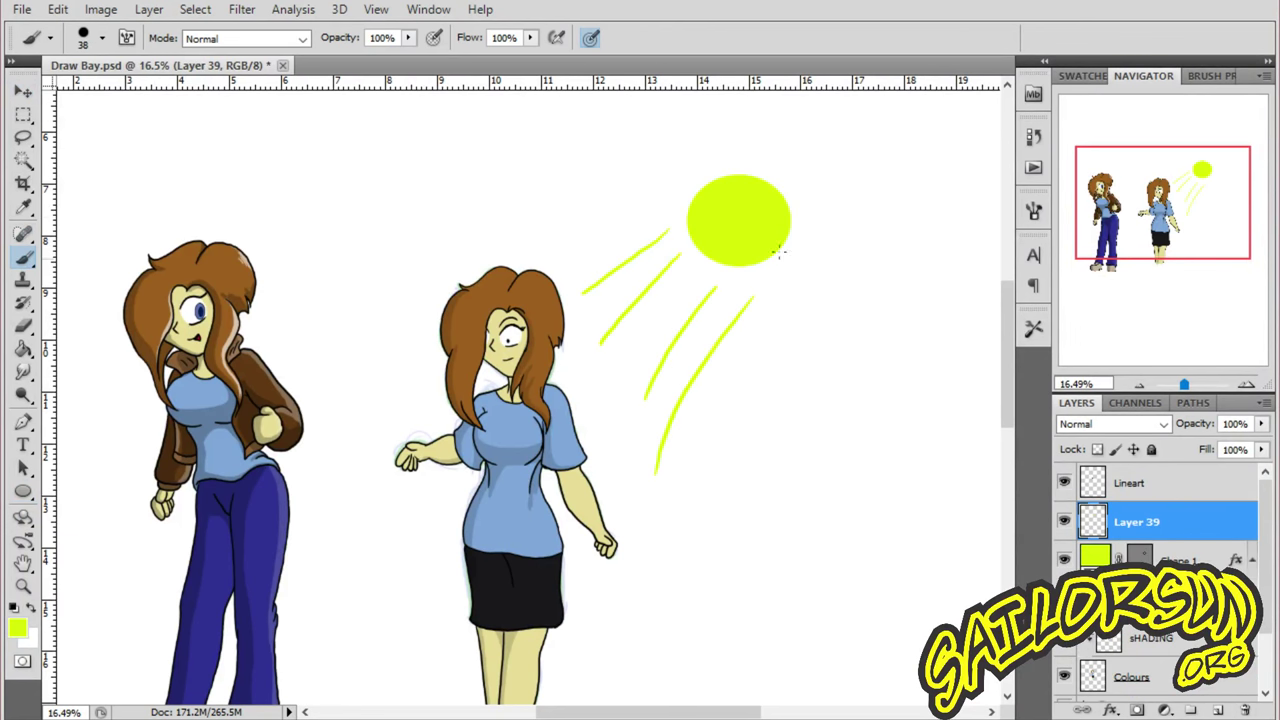
- Mark the sunlit areas on the hair, sleeve, chest, lowered arm, waist, skirt and leg with yellow-green brush strokes
left_click_drag(549, 388, 573, 450)
left_click_drag(540, 278, 562, 335)
left_click_drag(493, 276, 522, 270)
left_click_drag(492, 421, 536, 427)
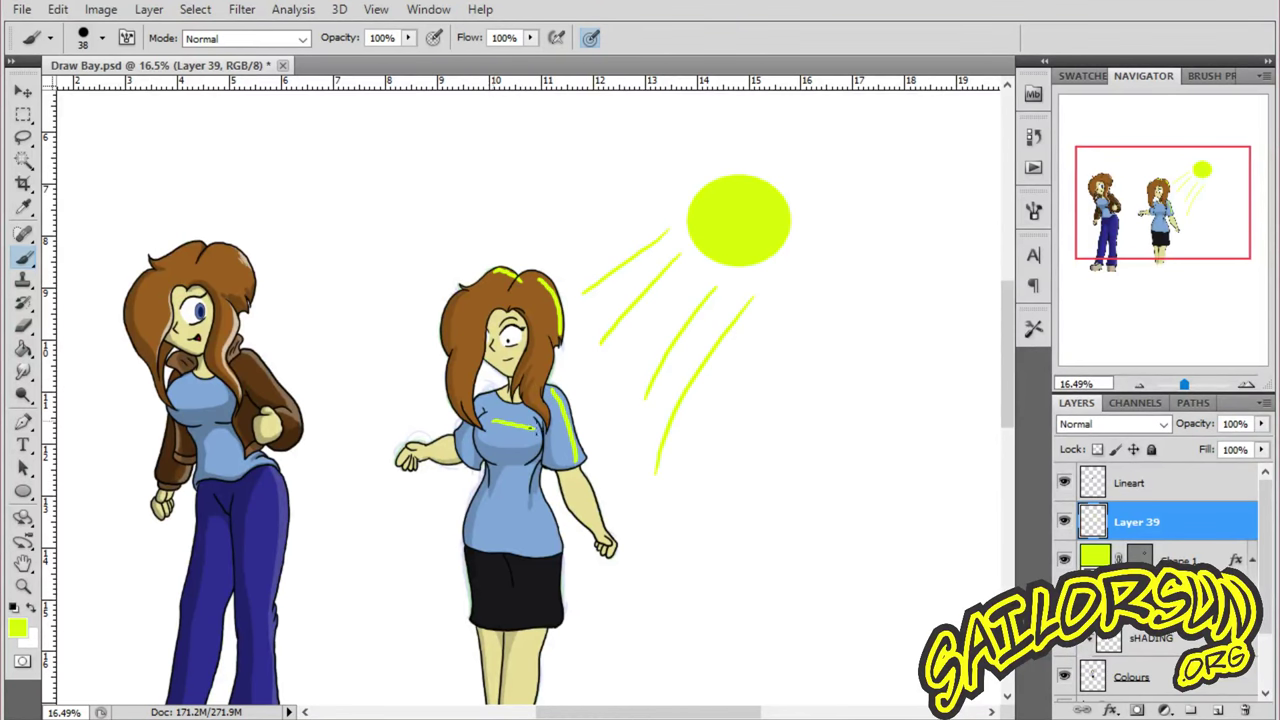
left_click_drag(542, 506, 557, 603)
scroll(1019, 357, "down", 2)
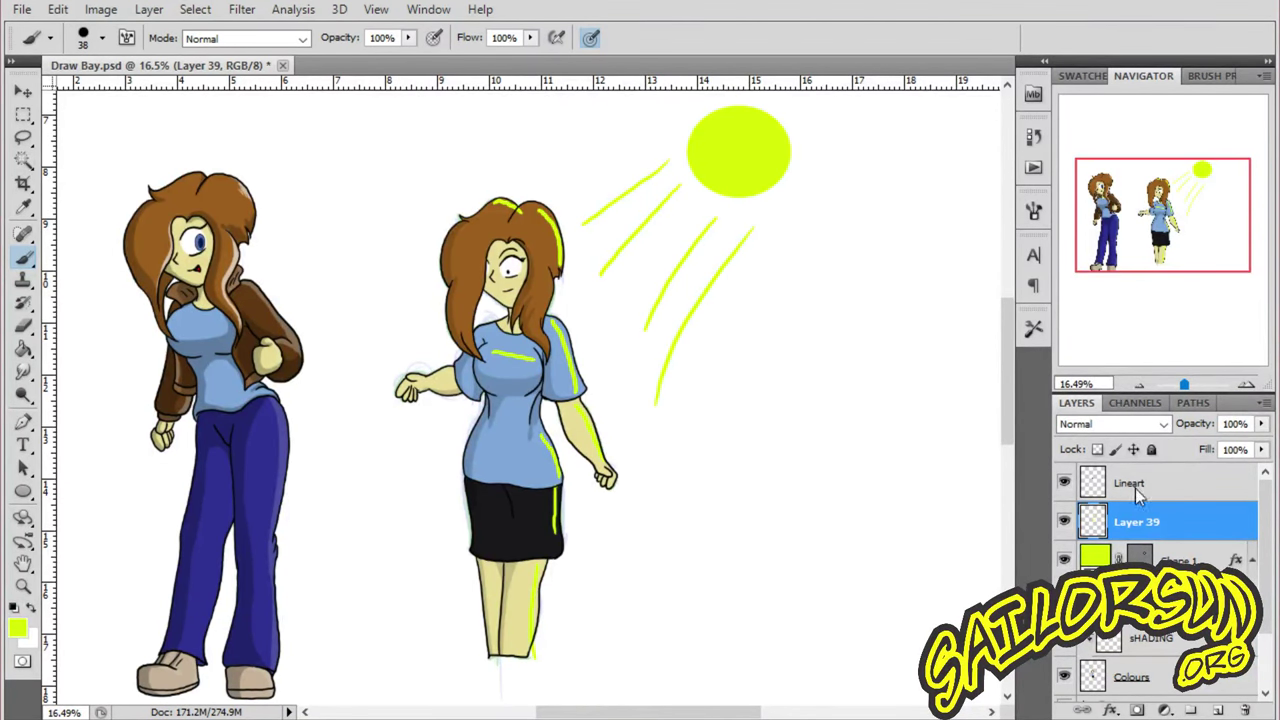
- Return to the sHADING layer with black and shade the lowered arm along its inner edge from sleeve to wrist
left_click(1150, 640)
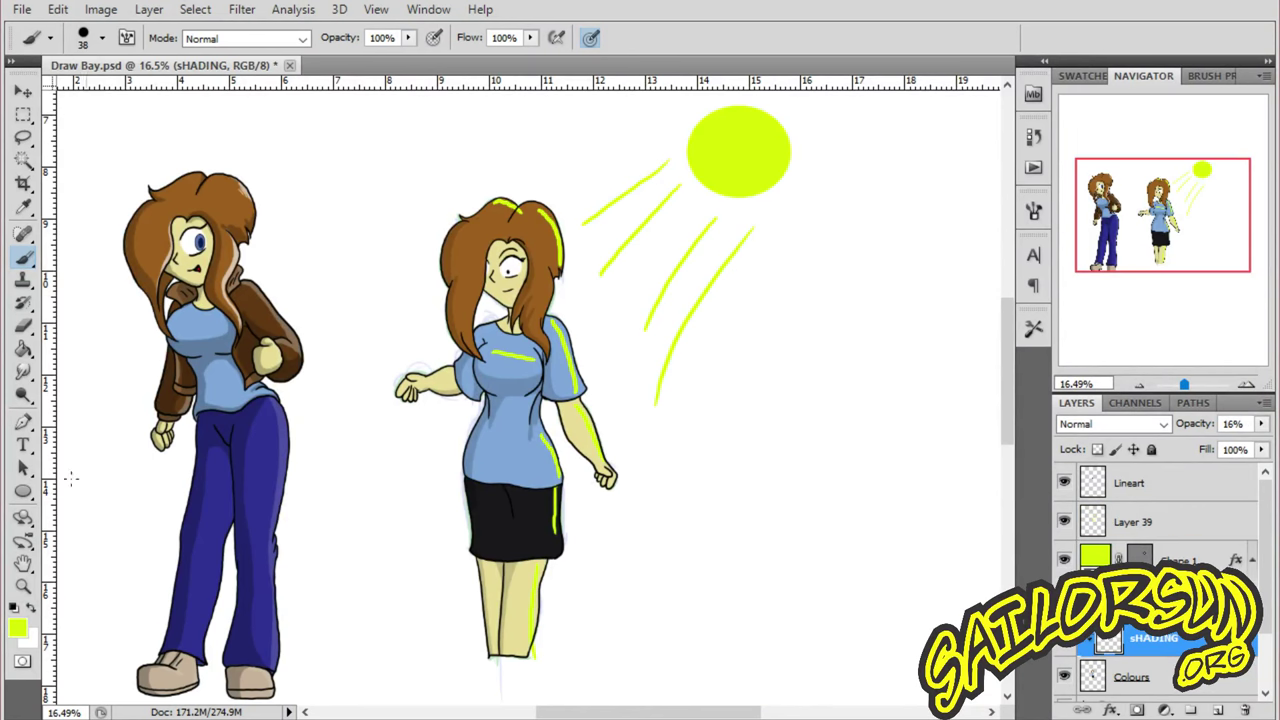
left_click(17, 626)
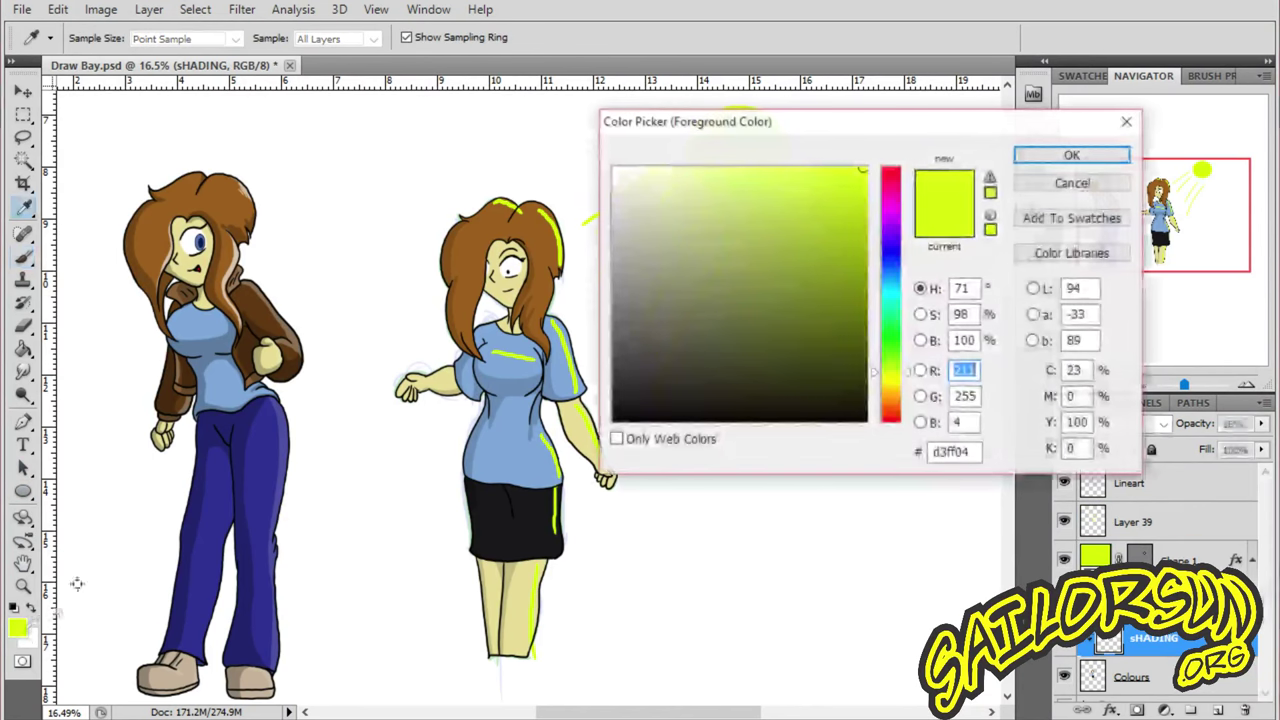
left_click_drag(665, 304, 594, 426)
left_click(1071, 155)
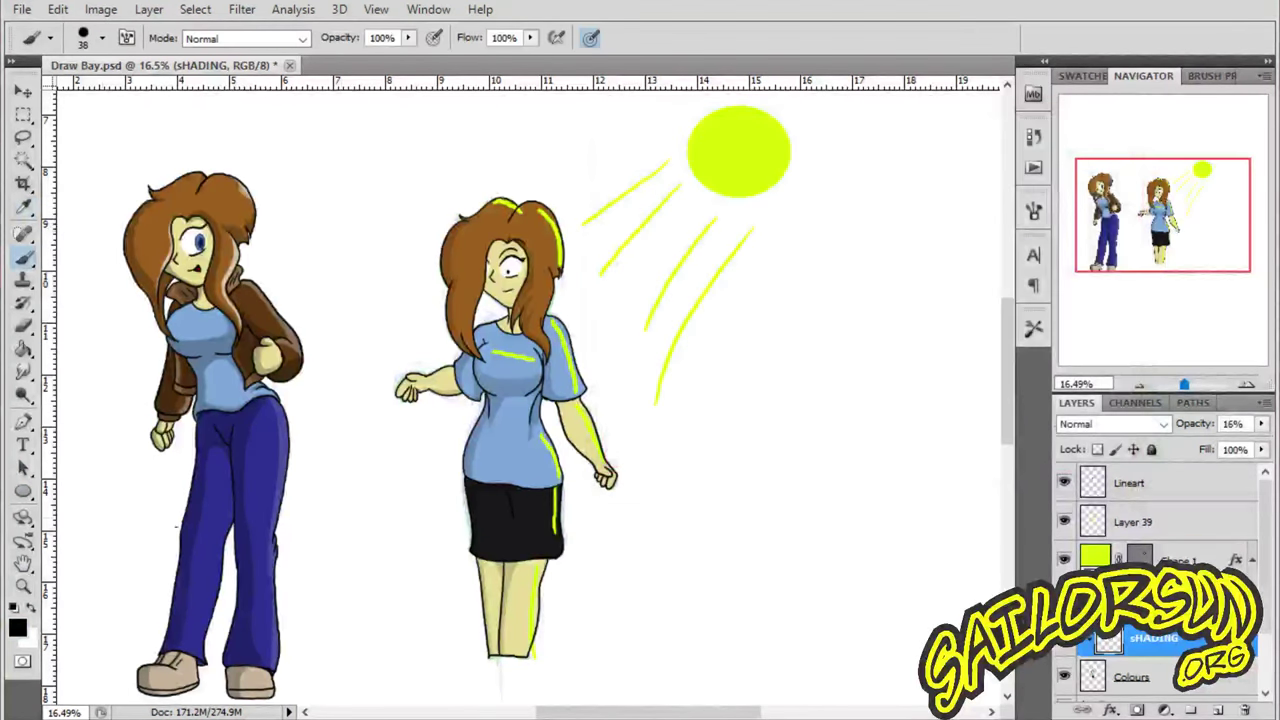
left_click(24, 587)
left_click(562, 384)
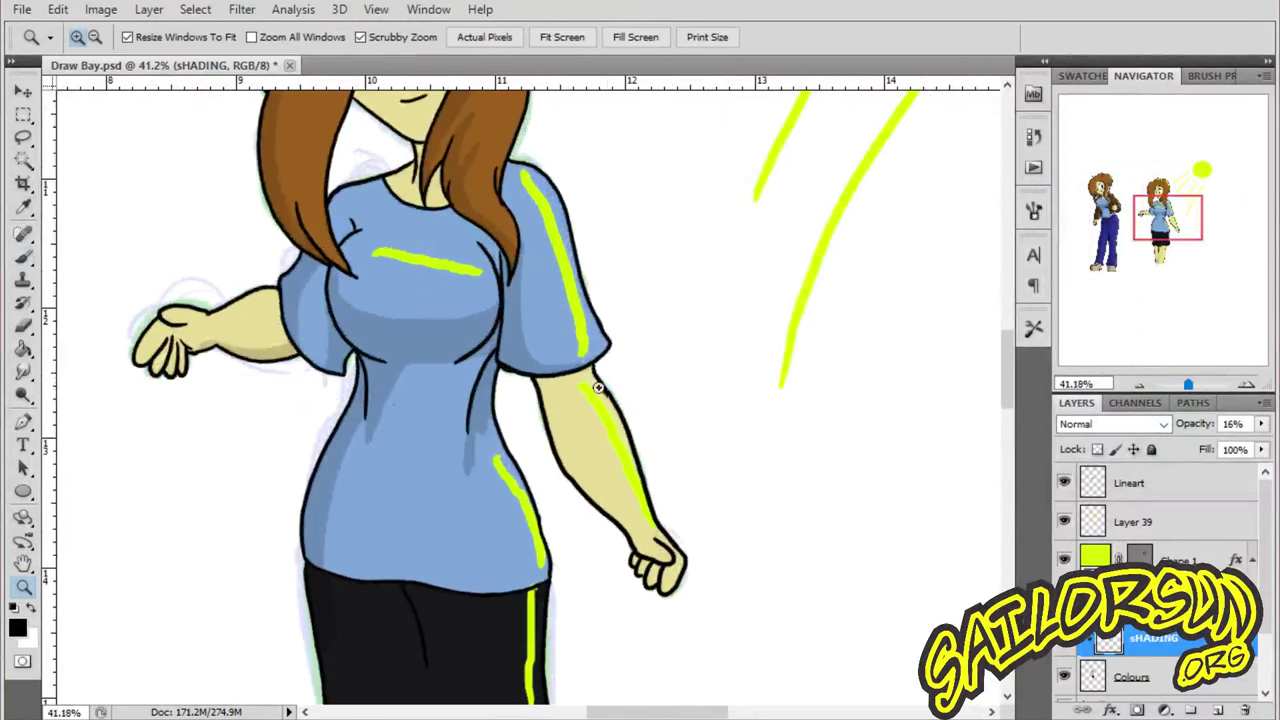
key("b")
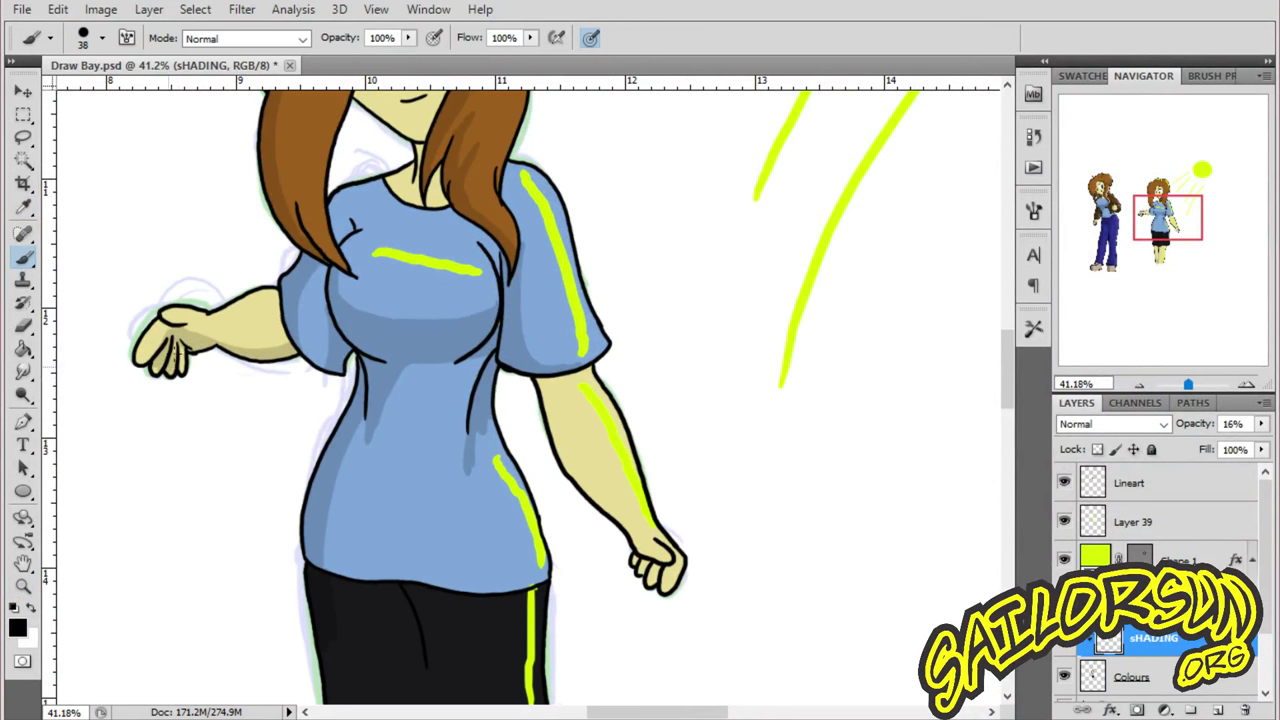
mouse_move(548, 378)
left_mouse_down()
mouse_move(608, 514)
mouse_move(662, 555)
left_mouse_up()
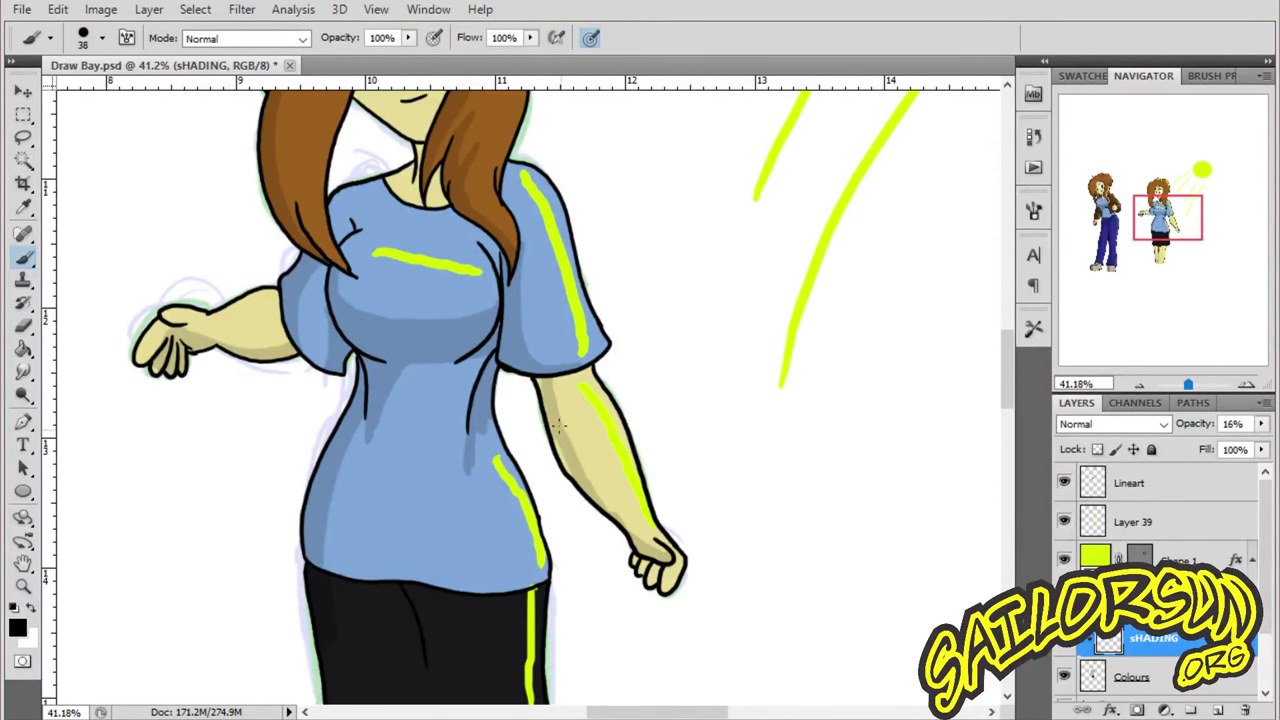
mouse_move(552, 380)
left_mouse_down()
mouse_move(582, 468)
mouse_move(628, 525)
left_mouse_up()
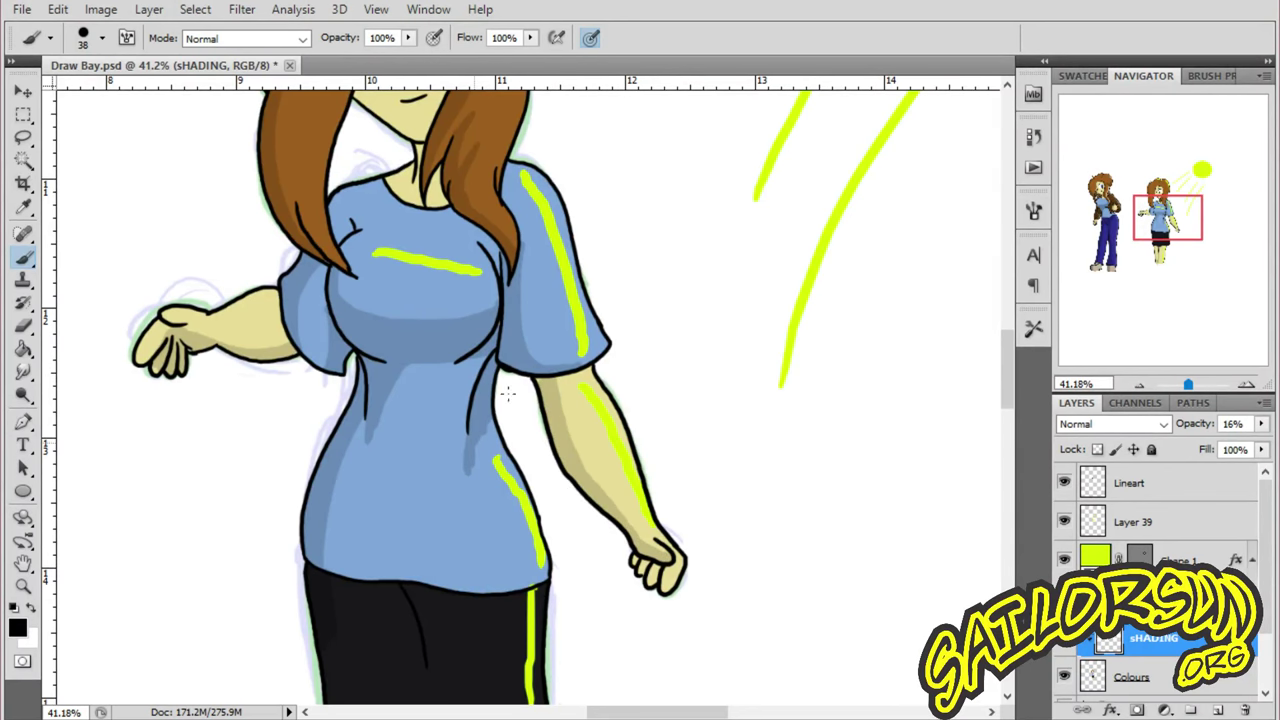
- Hide the sun shape and the layer with the light rays and yellow-green marks
key("z")
key("ctrl+0")
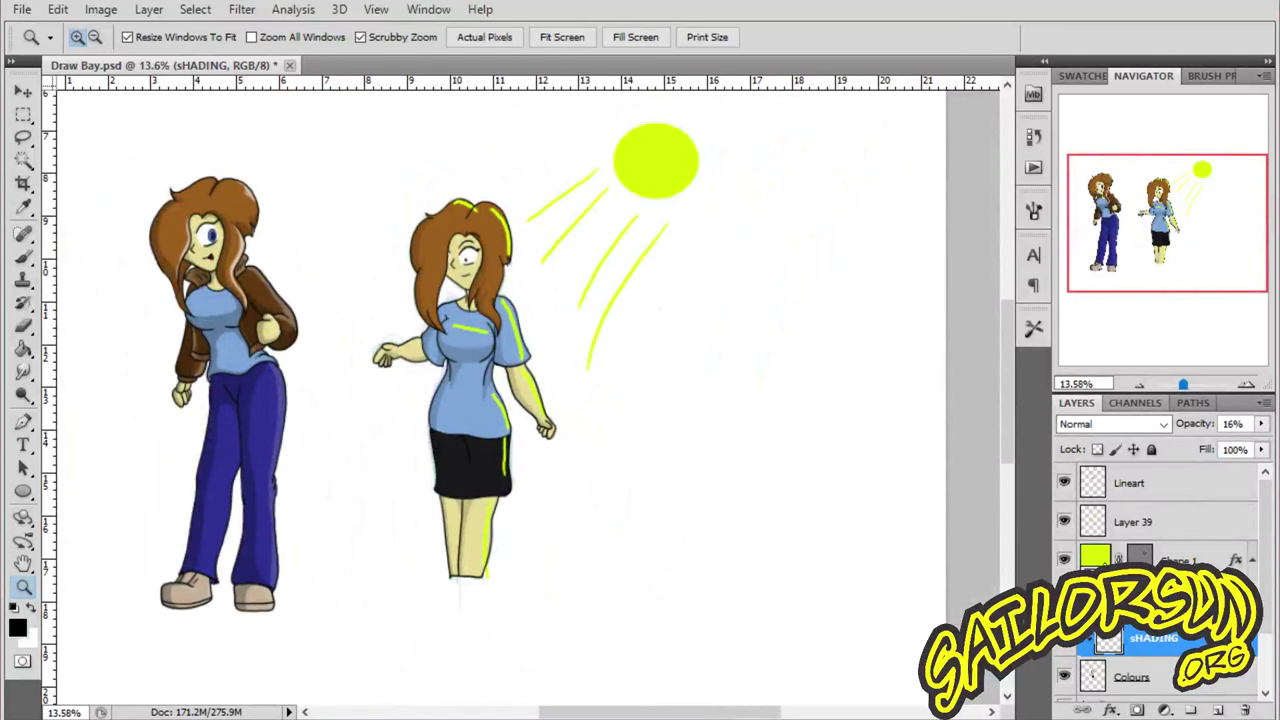
left_click(1064, 559)
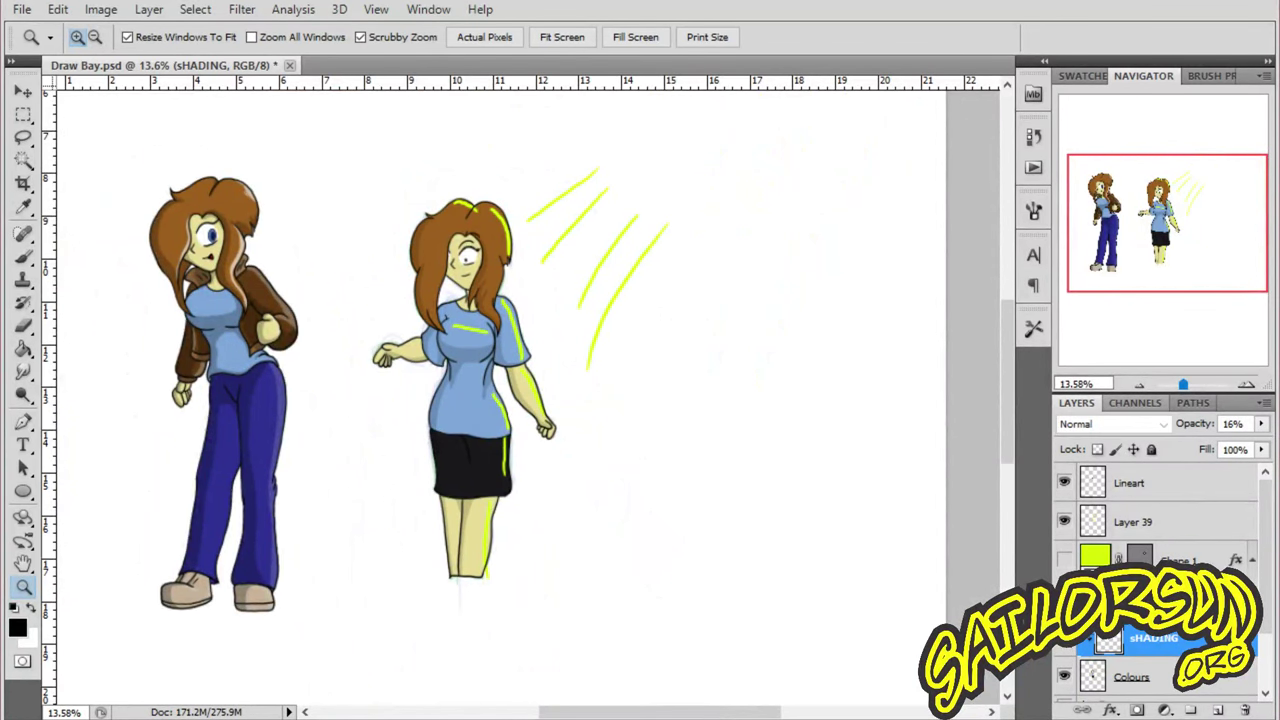
left_click(1064, 521)
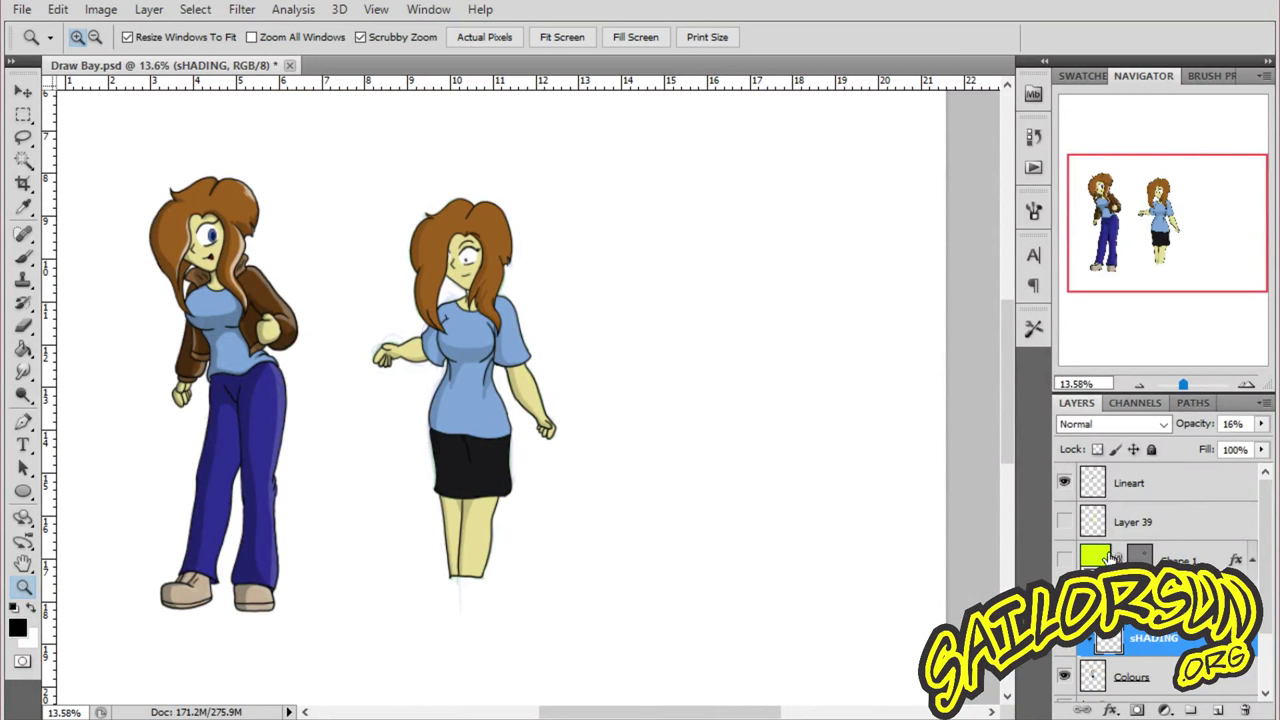
- Delete the light-ray layer Layer 39 and the sun layer Shape 1
left_click(1180, 559)
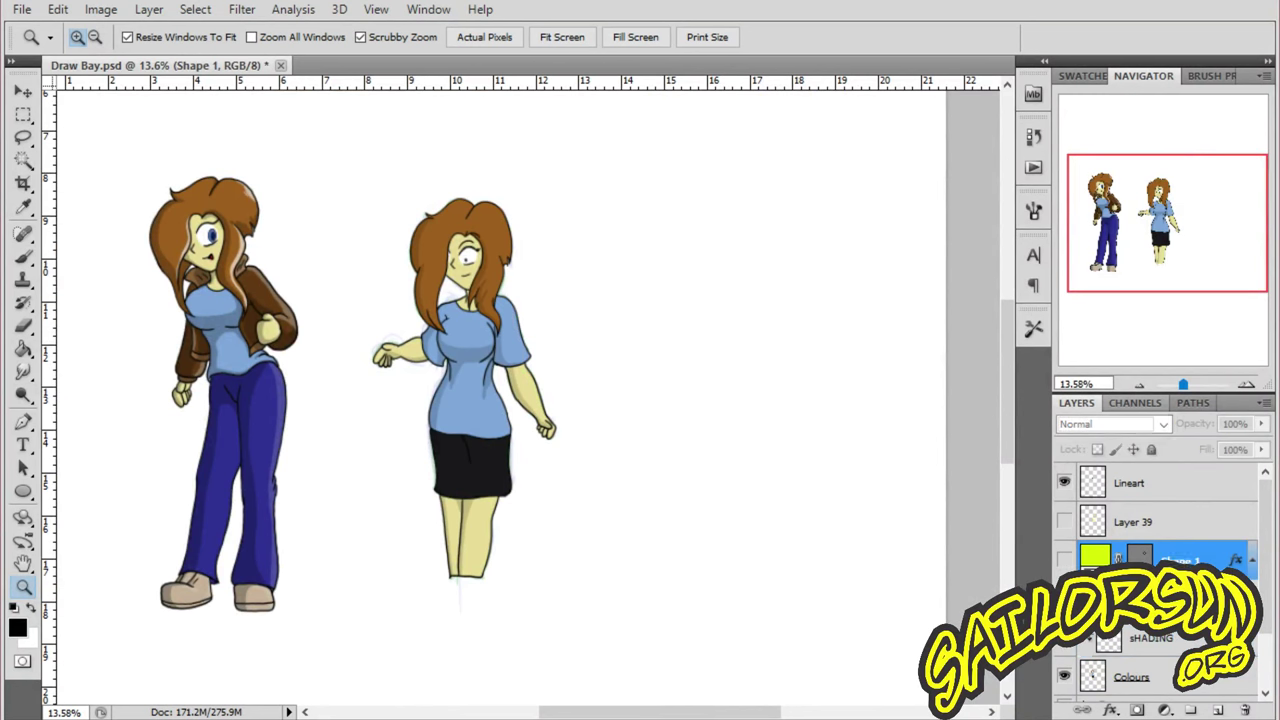
left_click(1064, 521)
left_click(1143, 535)
left_click(1244, 710)
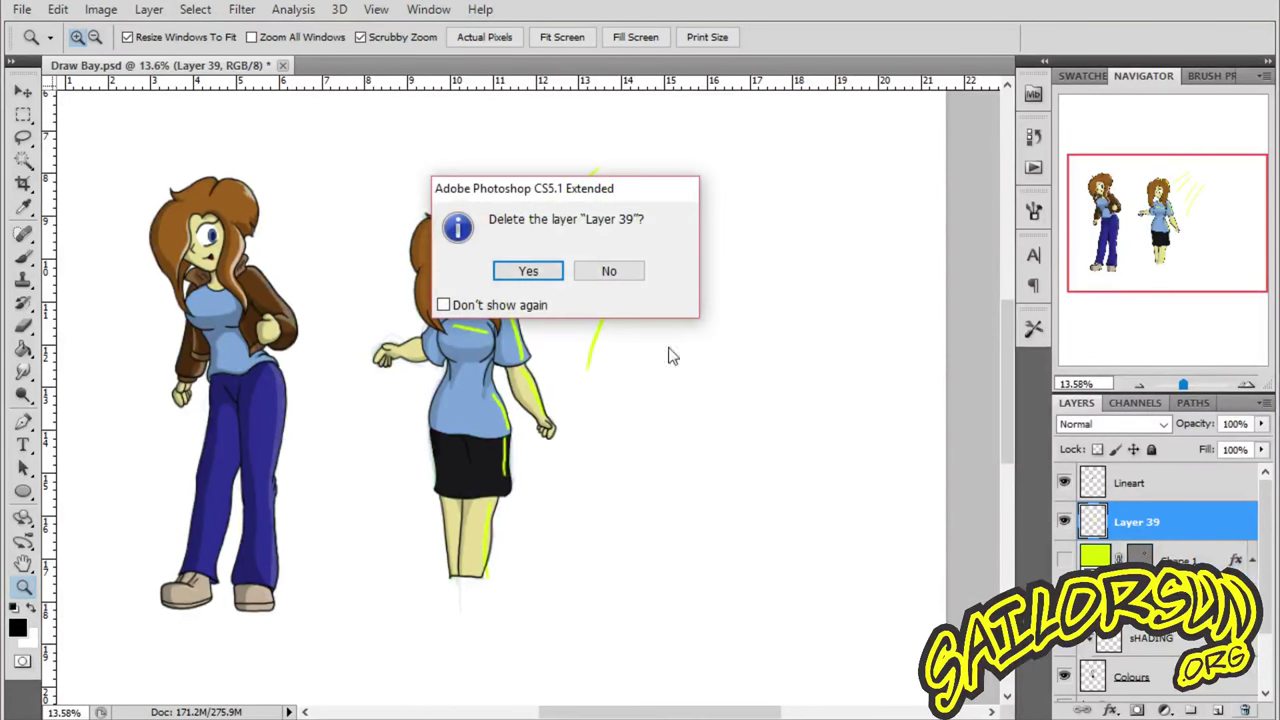
key("Return")
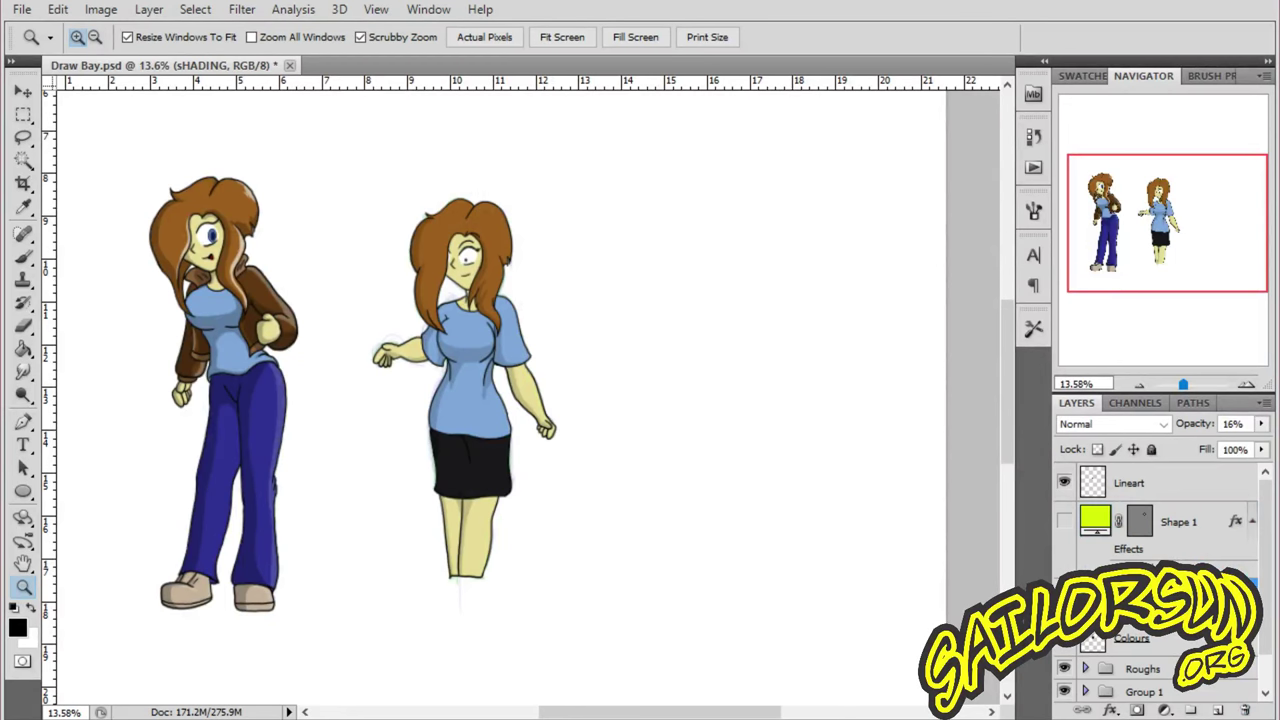
left_click(1247, 709)
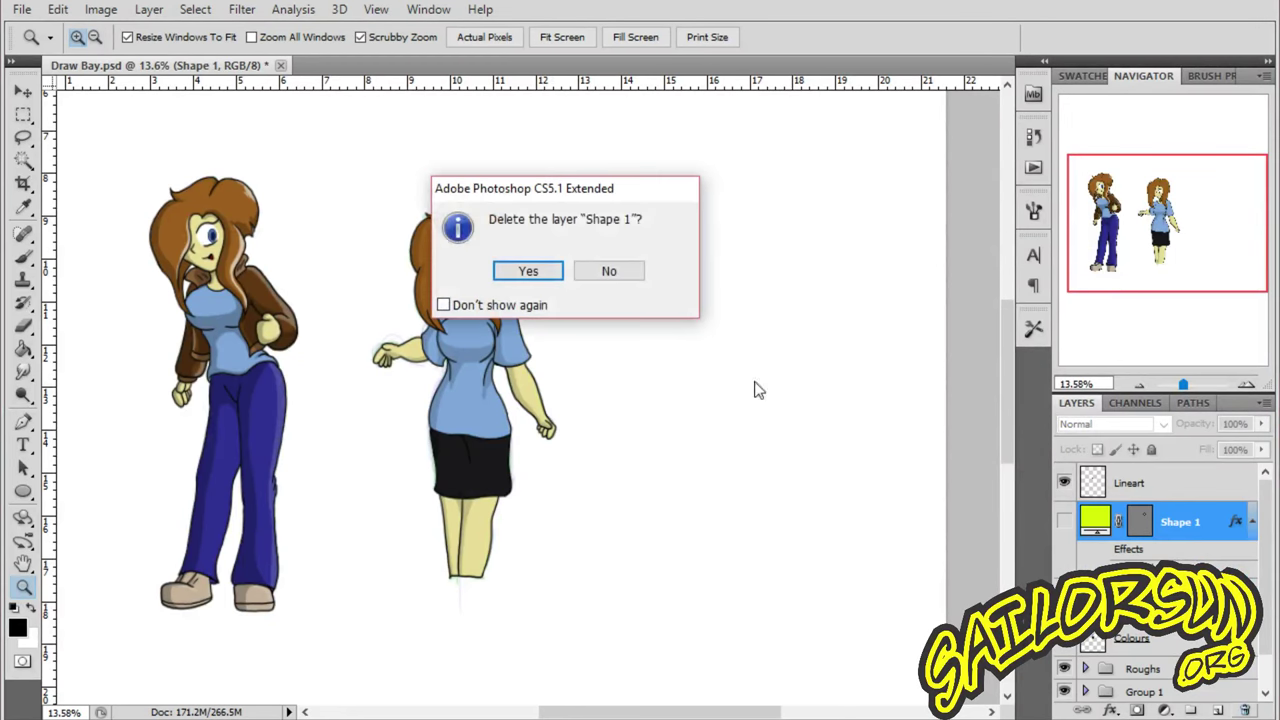
left_click(468, 270)
scroll(1013, 342, "up", 1)
left_click_drag(1013, 342, 1004, 367)
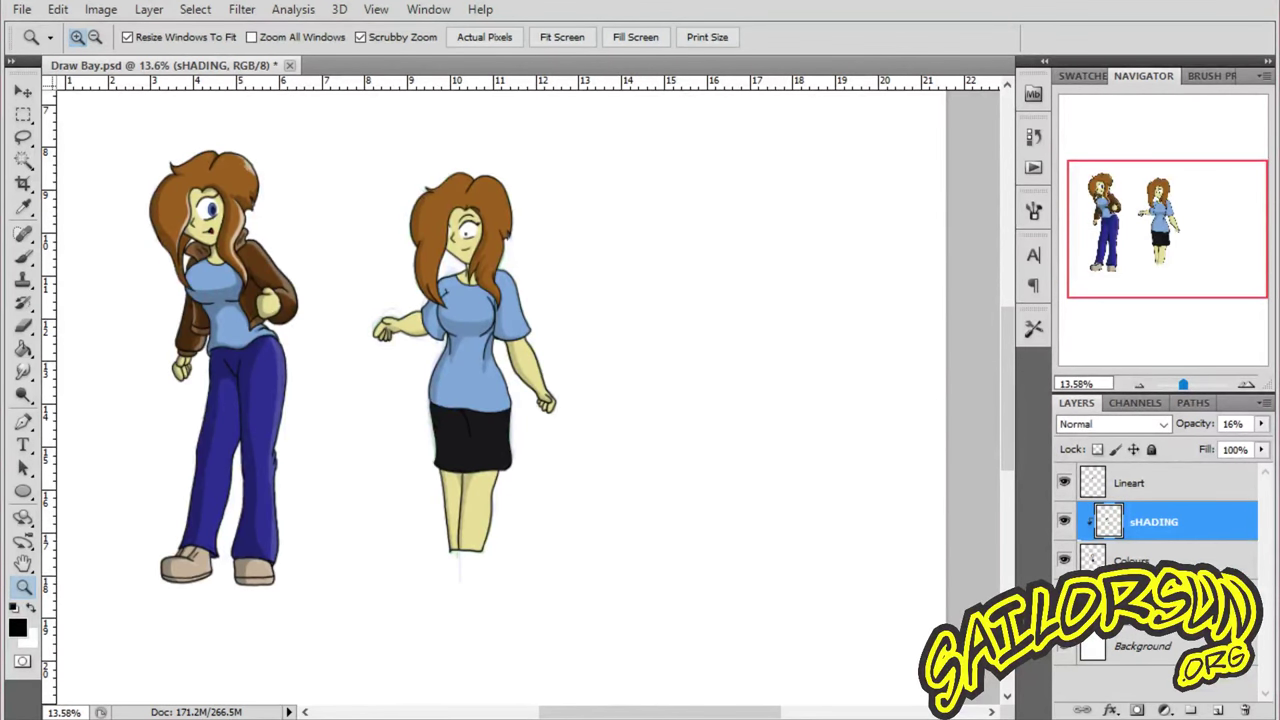
- Crop the canvas tightly around the woman in the blue shirt and black skirt, cutting off the other character
key("c")
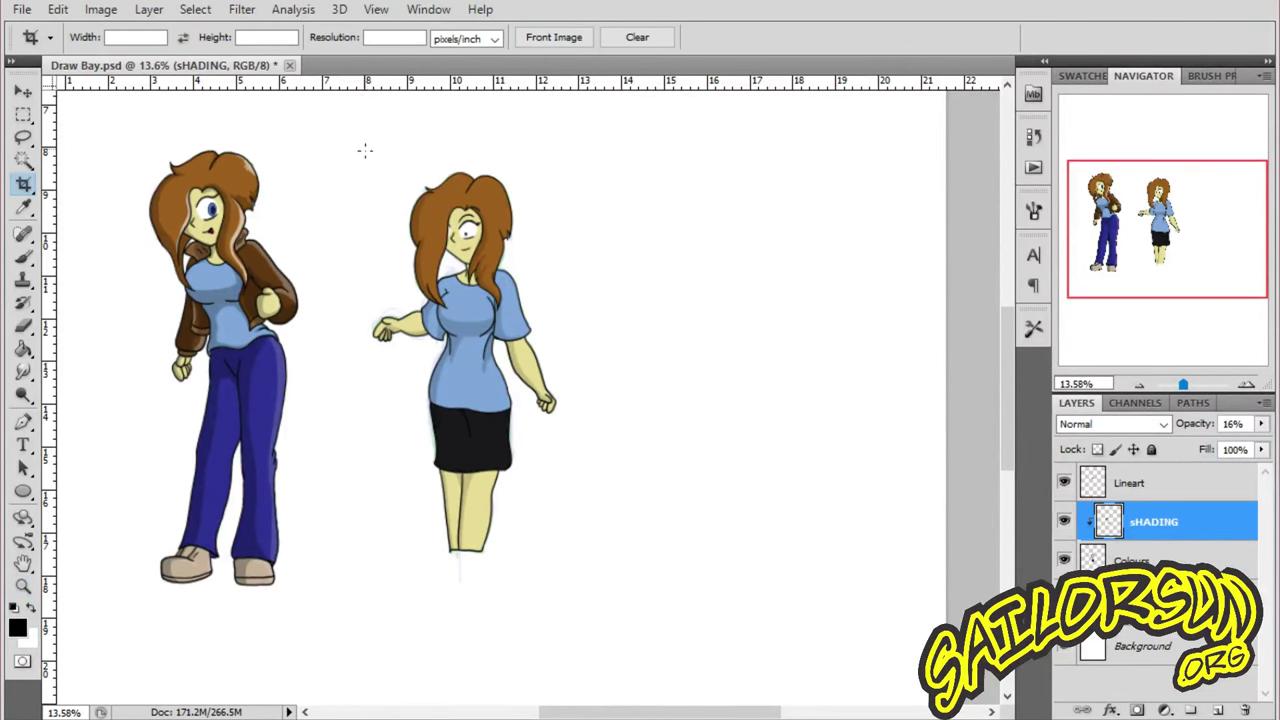
left_click_drag(364, 150, 572, 551)
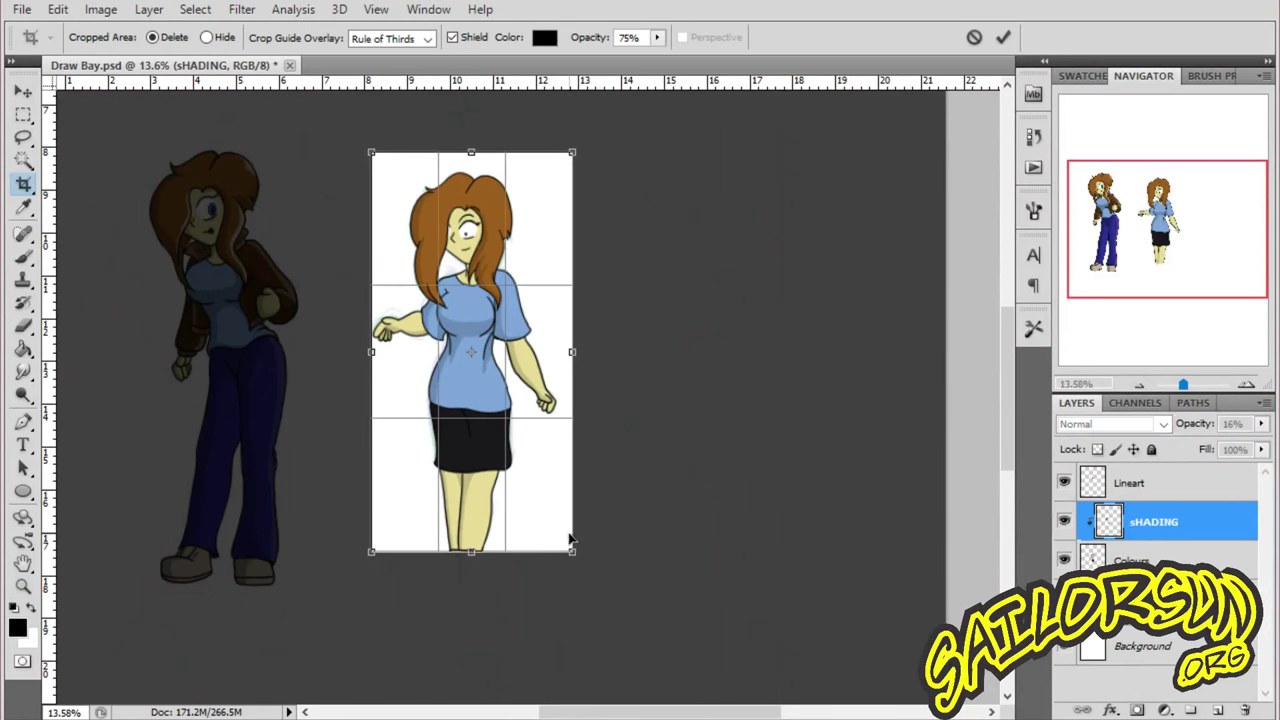
double_click(495, 462)
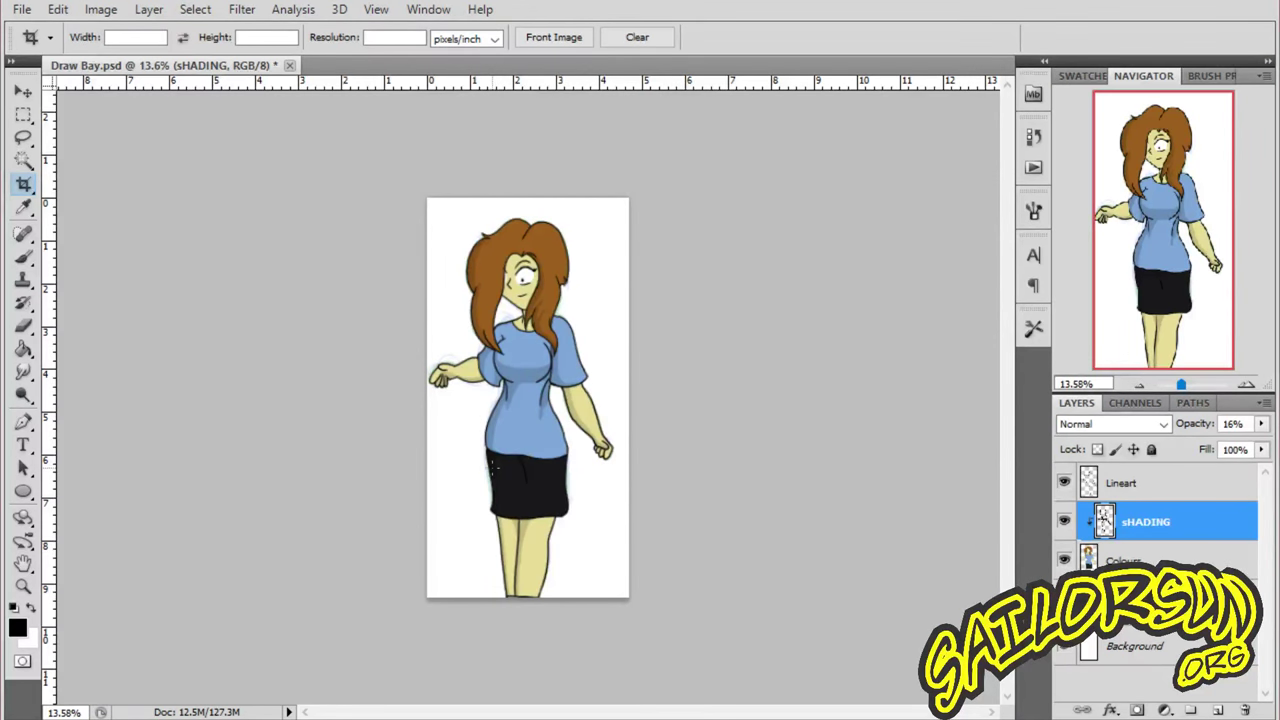
key("z")
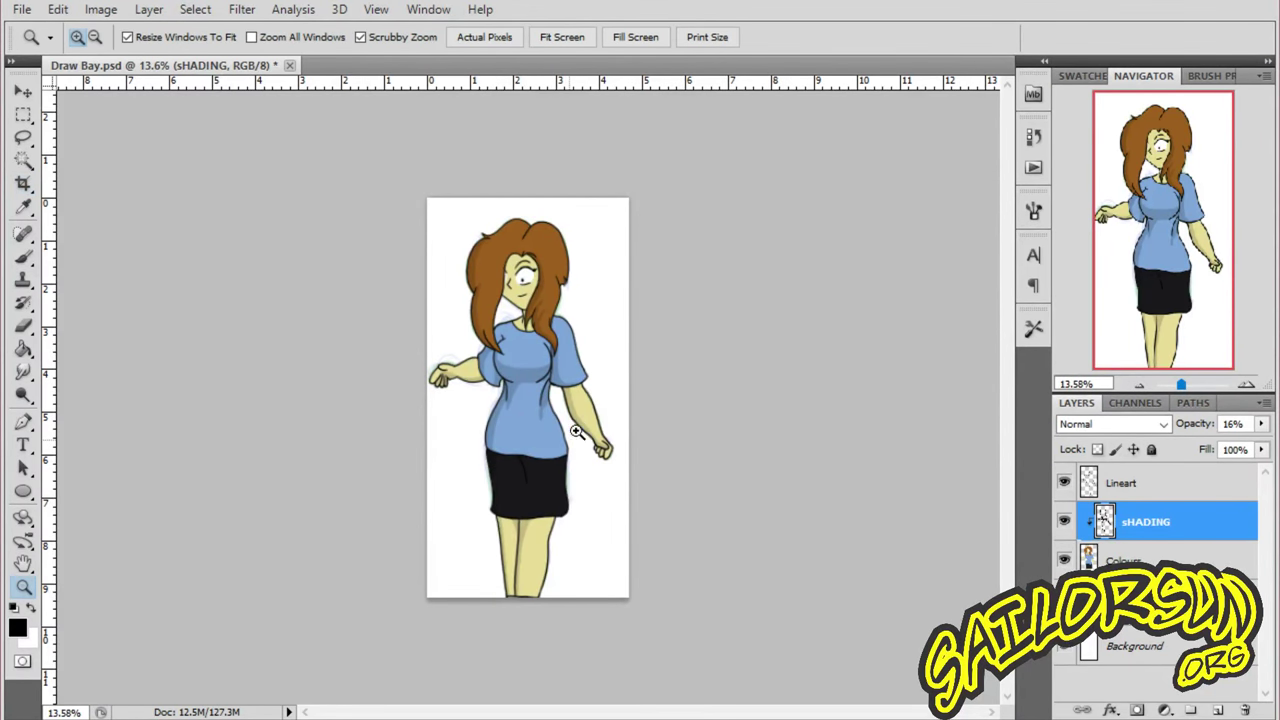
left_click_drag(577, 433, 621, 430)
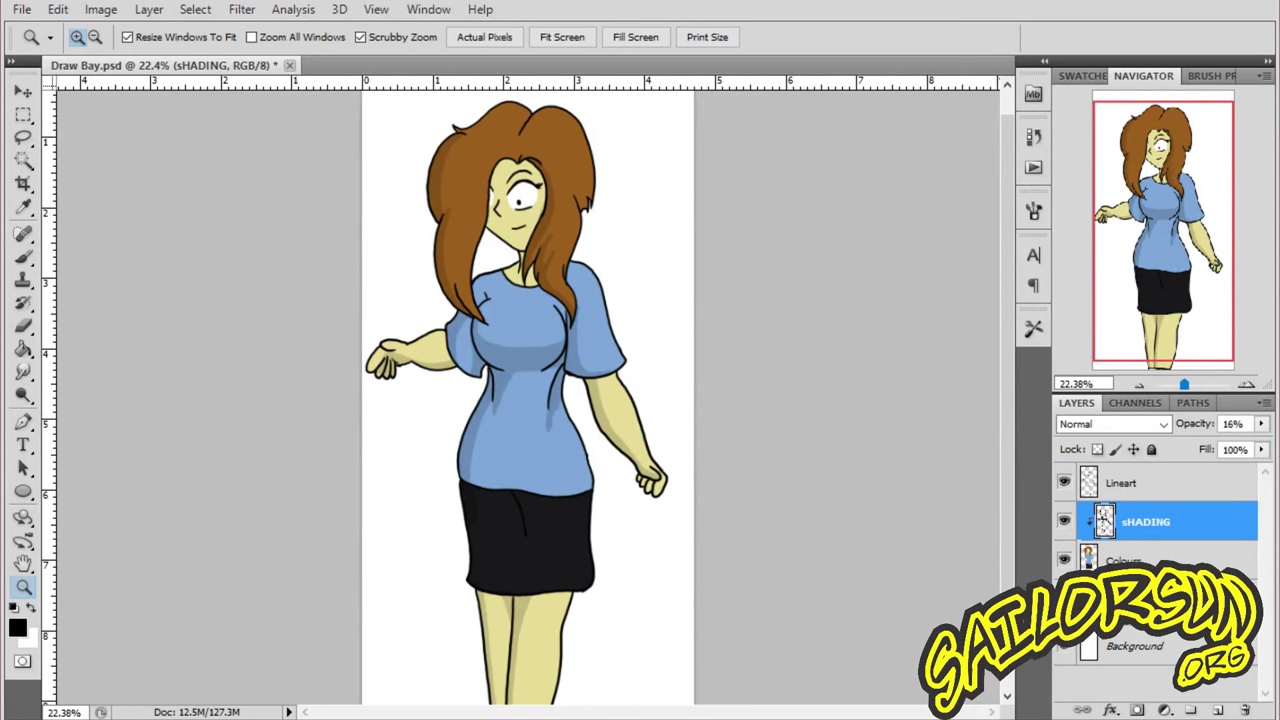
- Show the Roughs group and lower the Colours layer's opacity to 25%
left_click(1064, 598)
left_click(1110, 562)
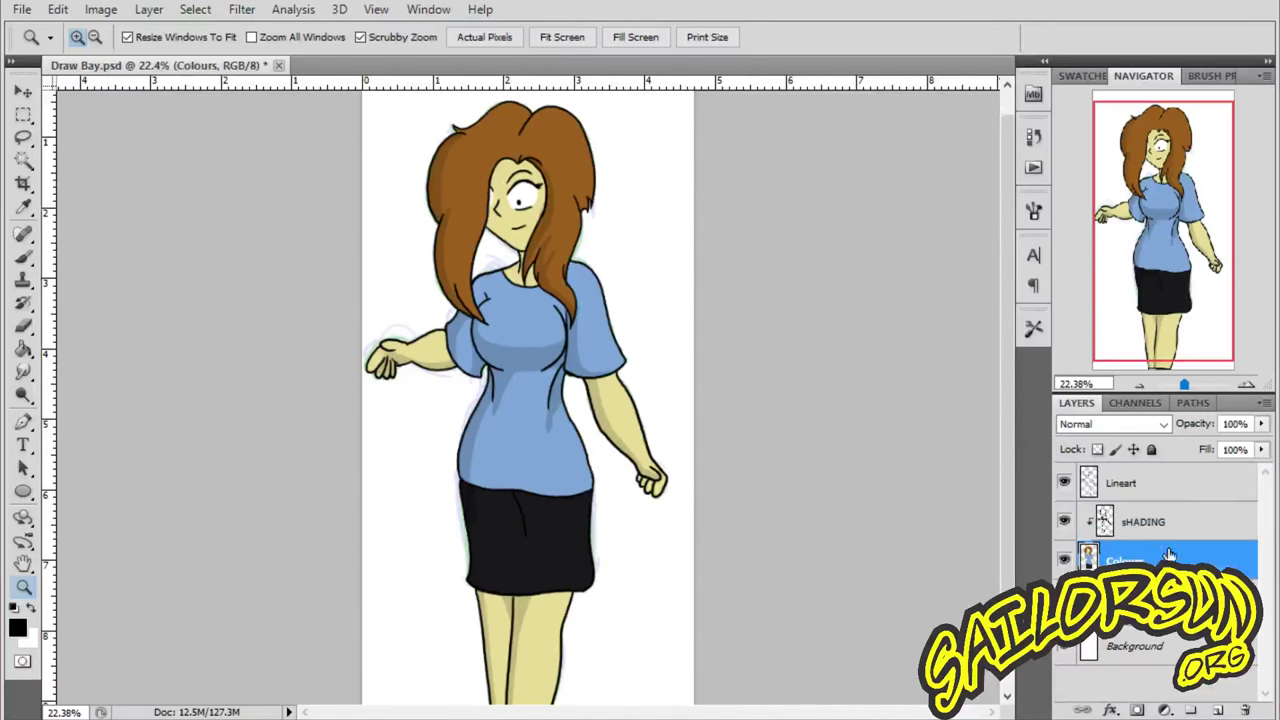
left_click(1261, 423)
left_click_drag(1243, 445, 1186, 443)
- Lower the Lineart layer's opacity to 44%
left_click(1190, 490)
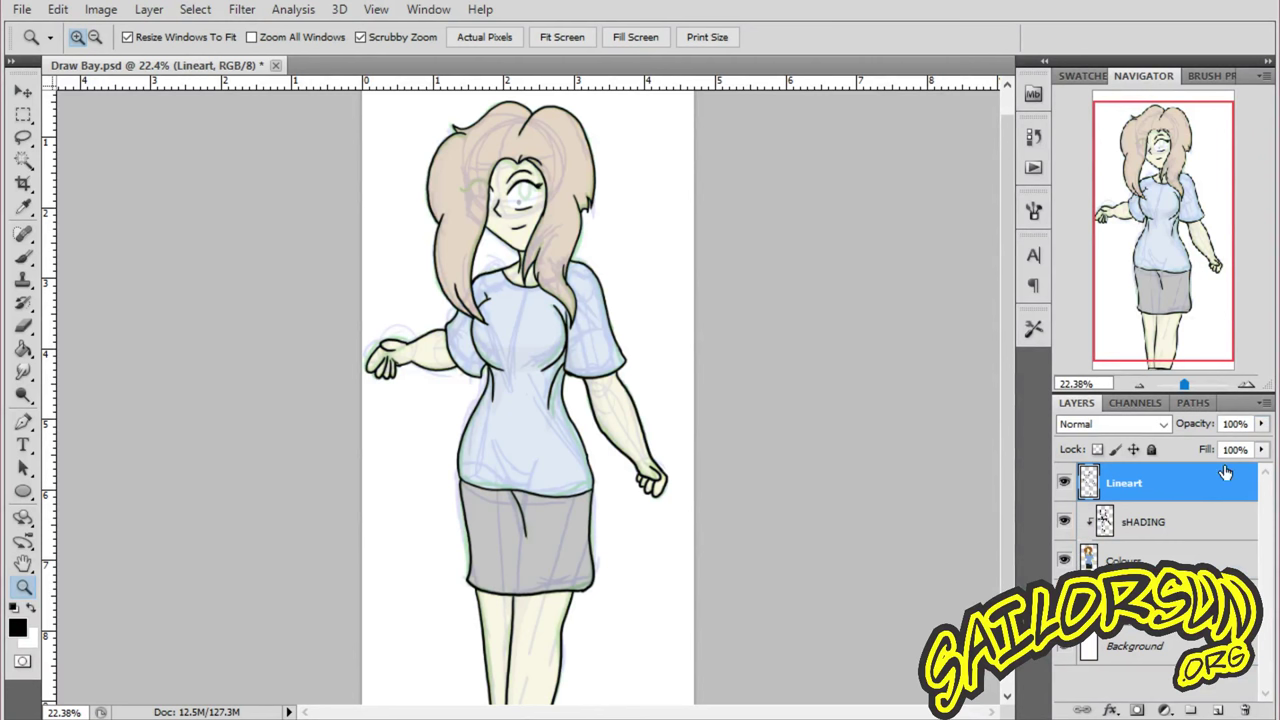
left_click(1261, 423)
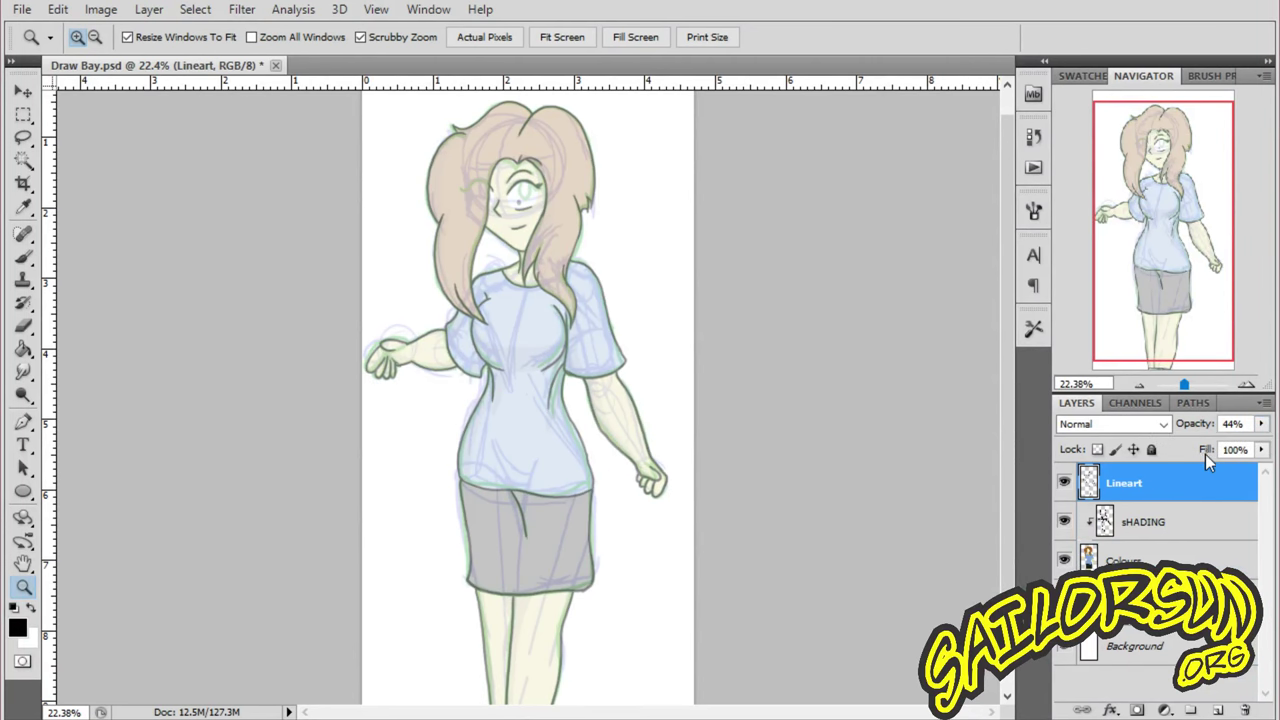
left_click(1200, 477)
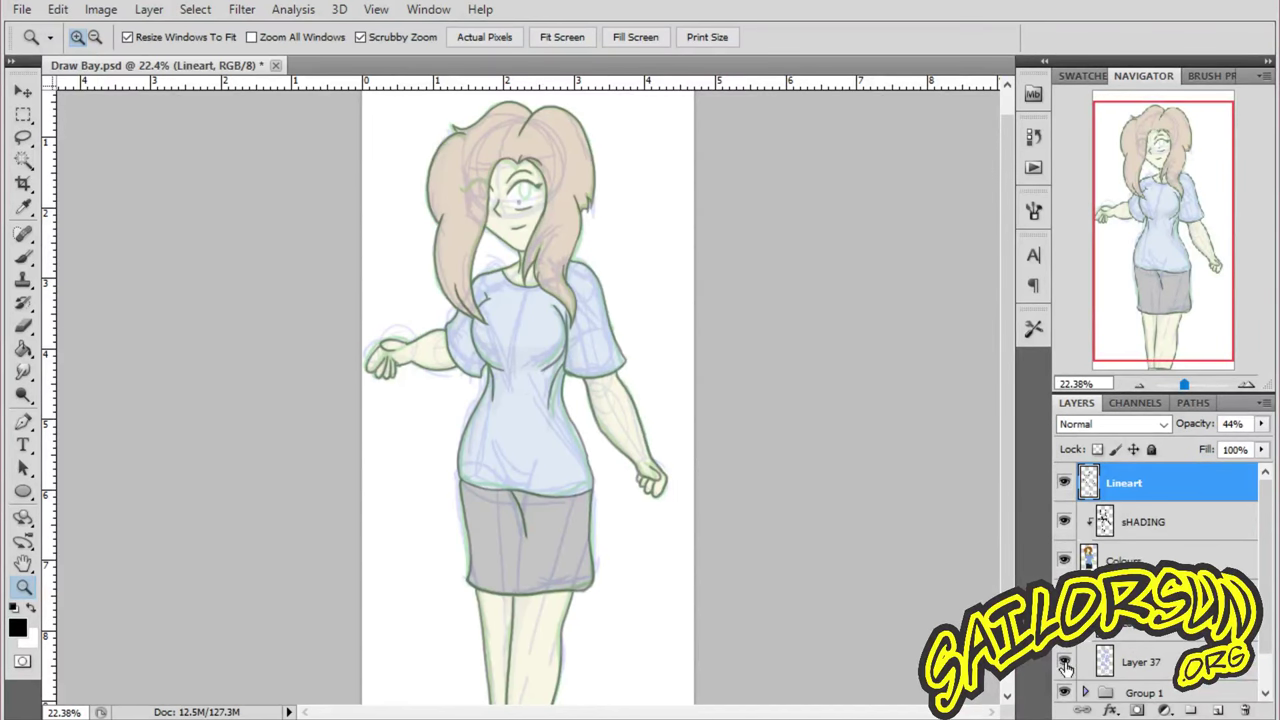
- Select the Roughs group and raise its opacity to 100%
left_click(1160, 658)
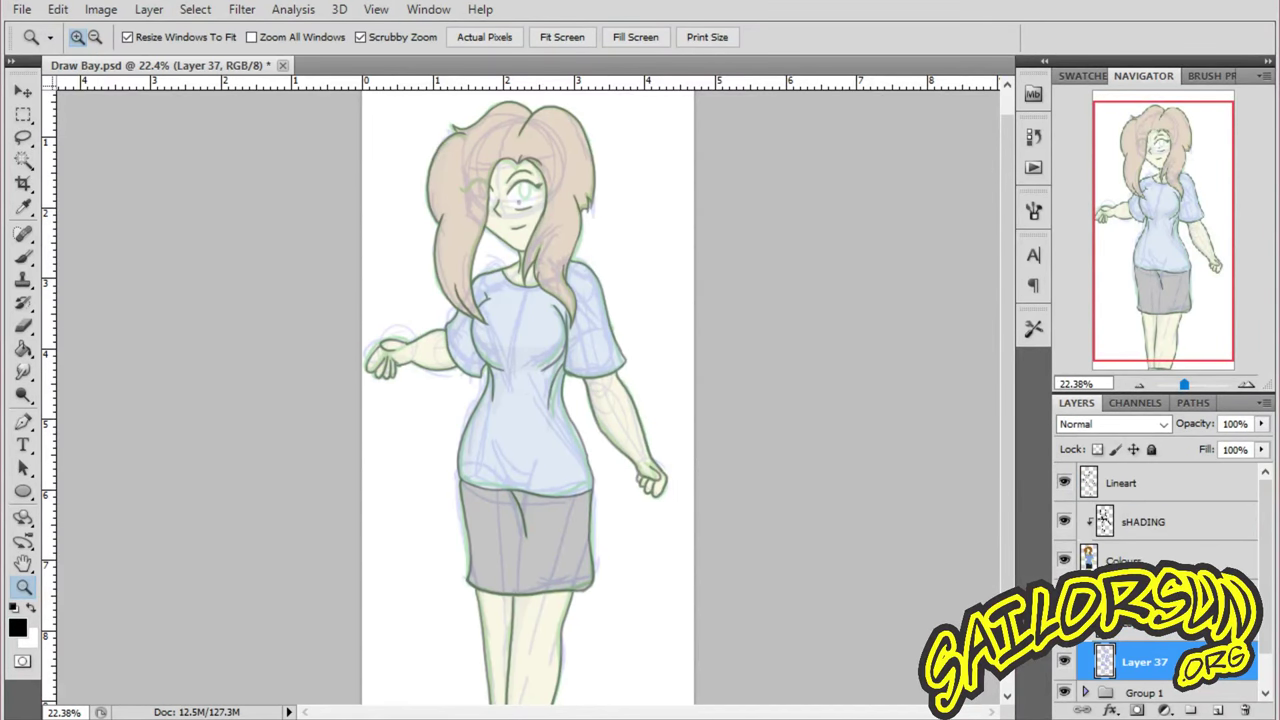
left_click(1150, 600)
left_click(1261, 424)
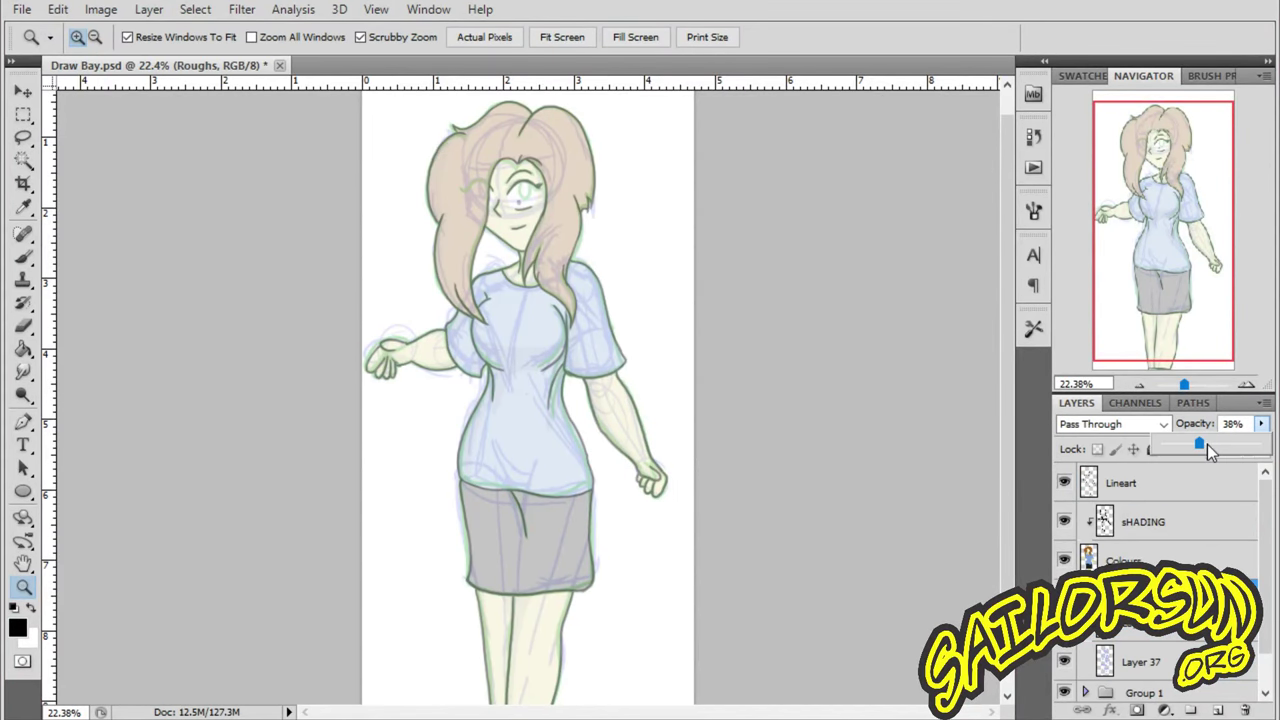
left_click_drag(1202, 444, 1268, 446)
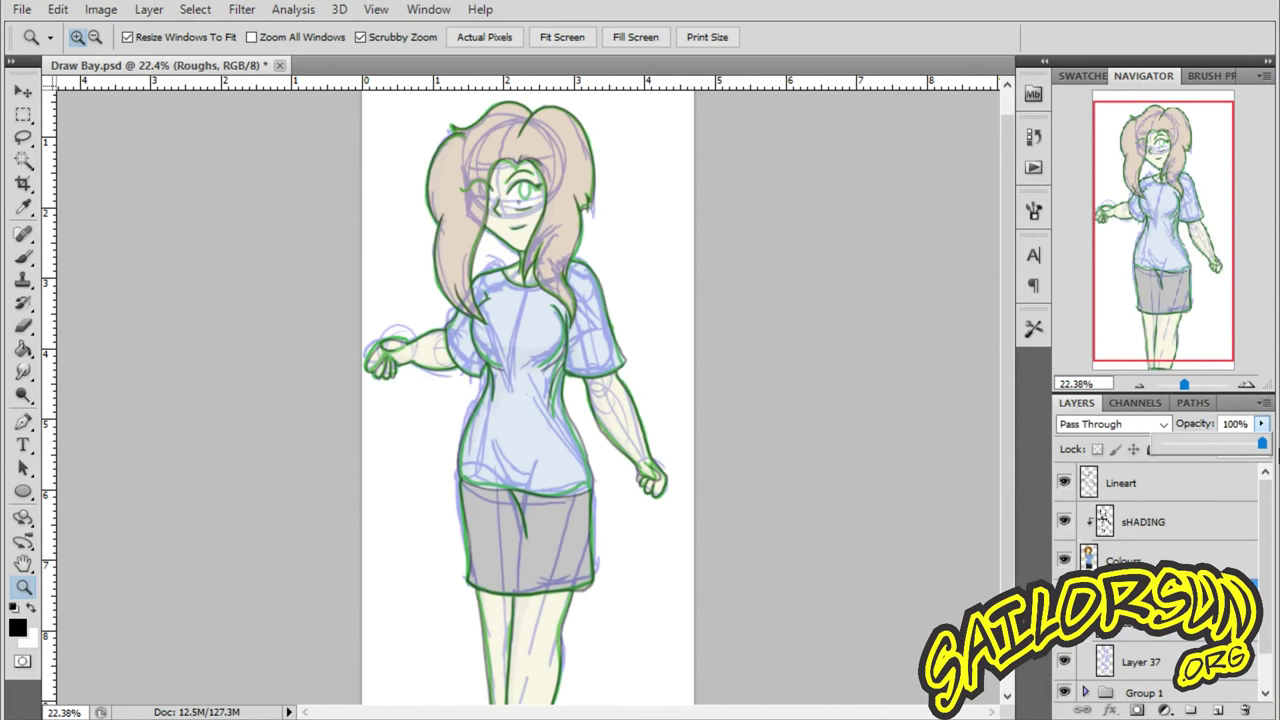
key("Return")
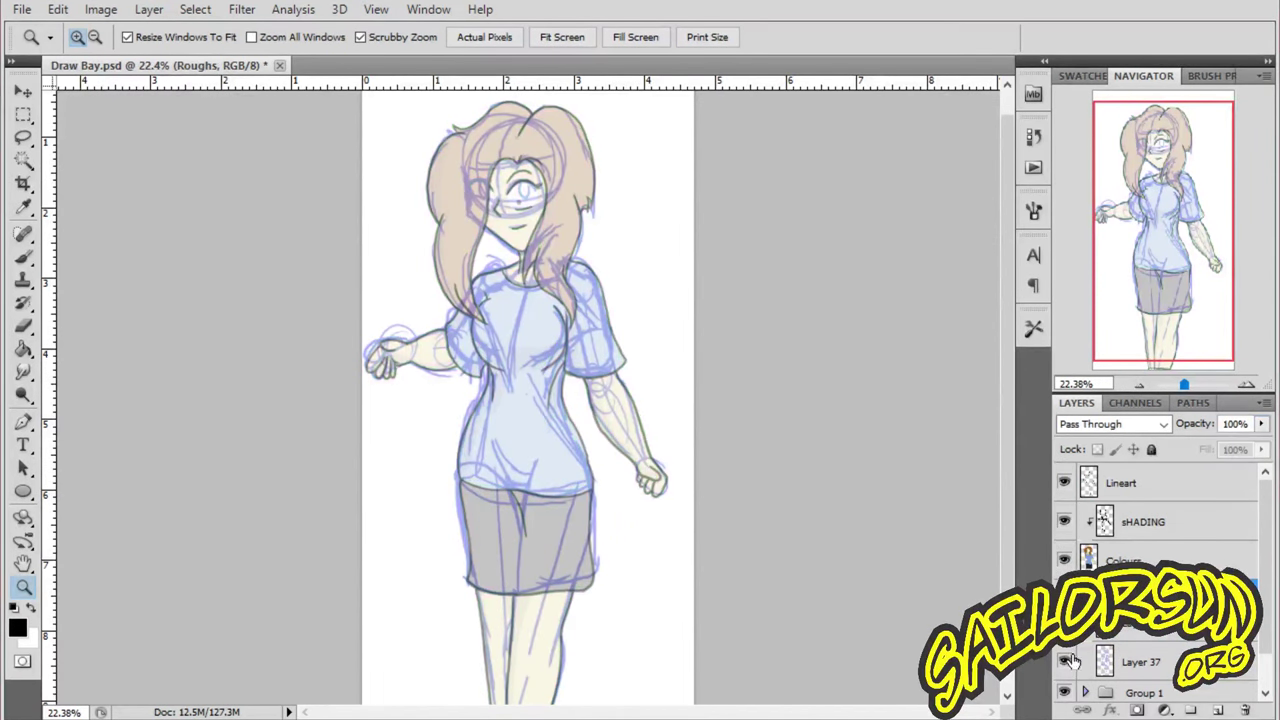
- Hide the Lineart and Colours layers to leave only the blue and green rough sketches on the canvas
left_click(1064, 482)
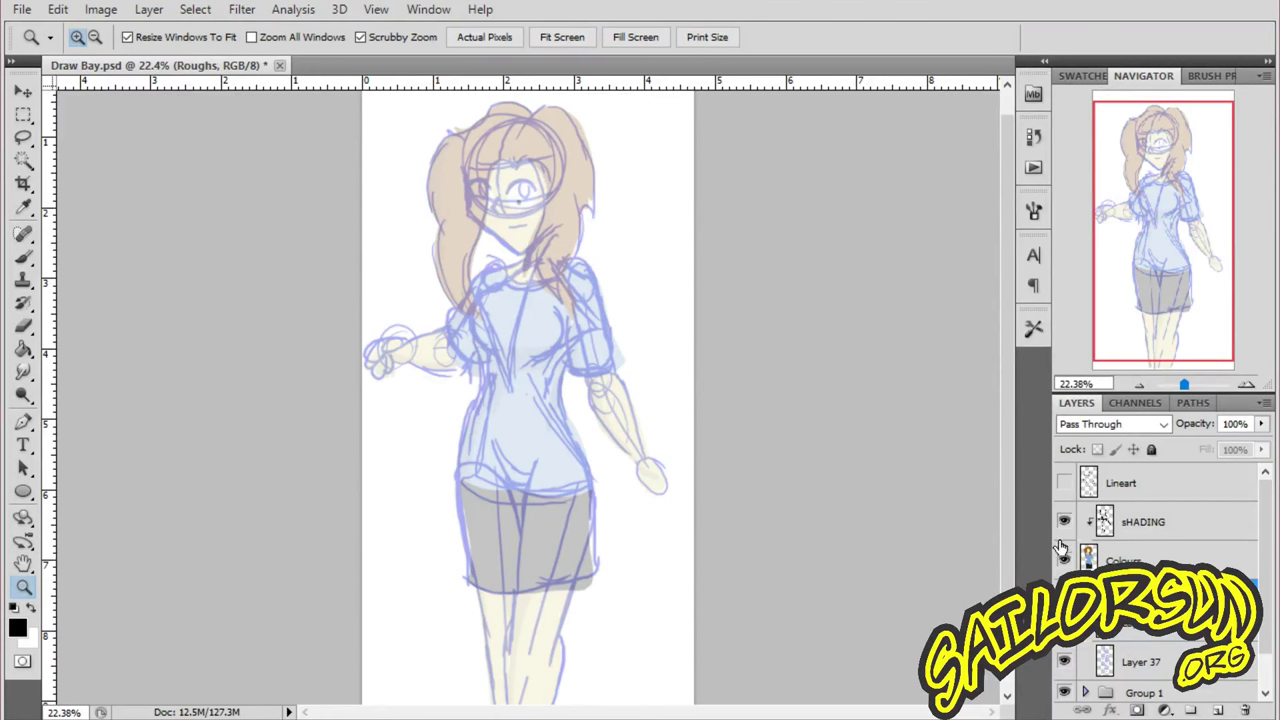
left_click(1063, 559)
left_click(1063, 584)
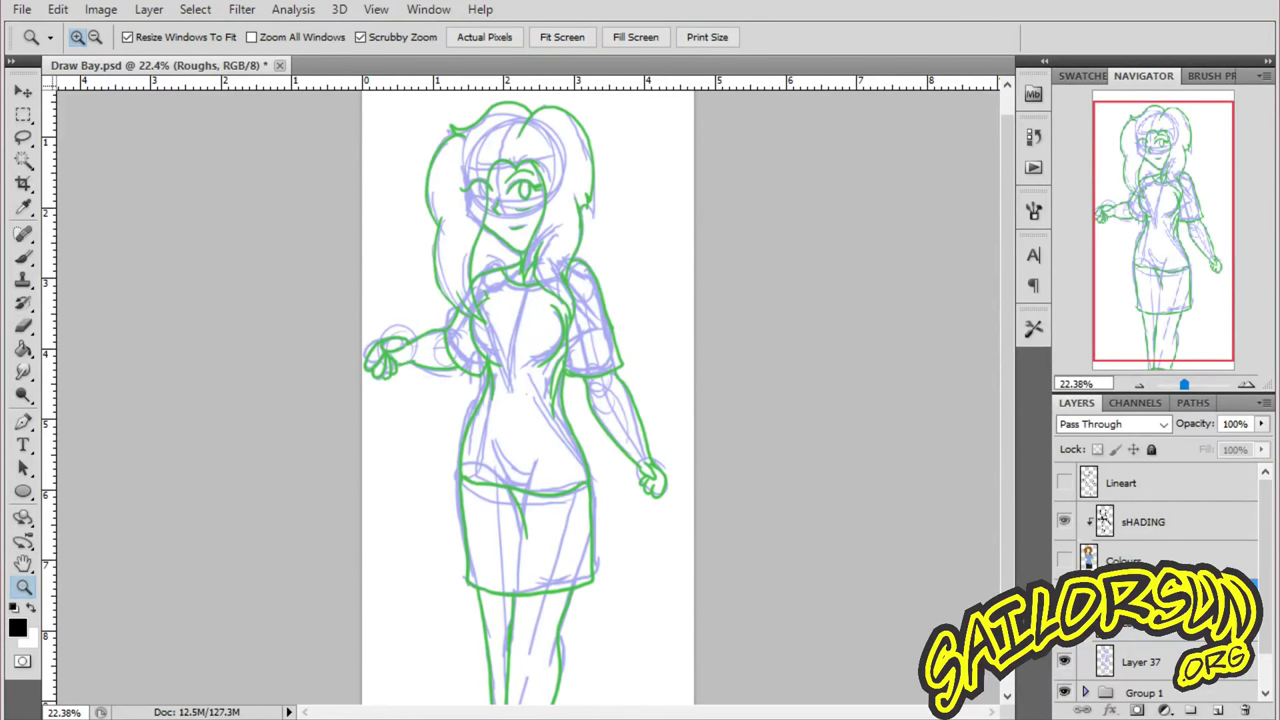
- Show the Lineart layer again and set its opacity to 100%
left_click(1064, 483)
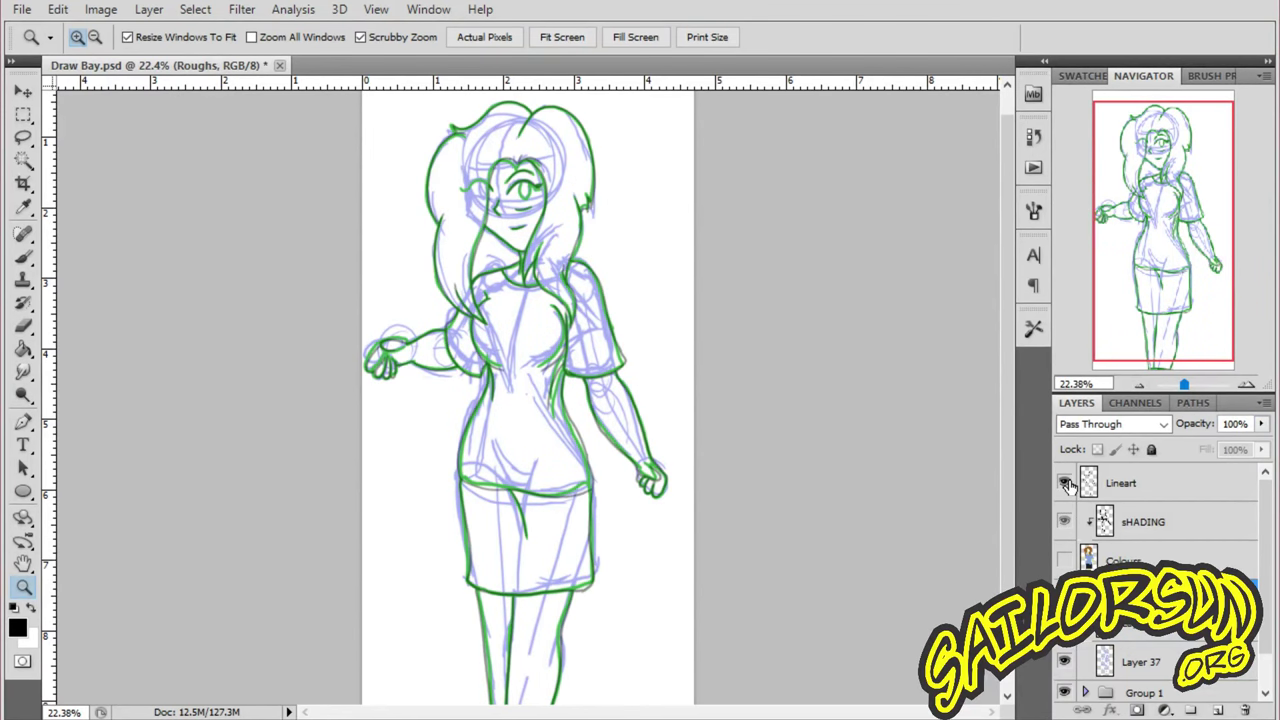
left_click(1122, 483)
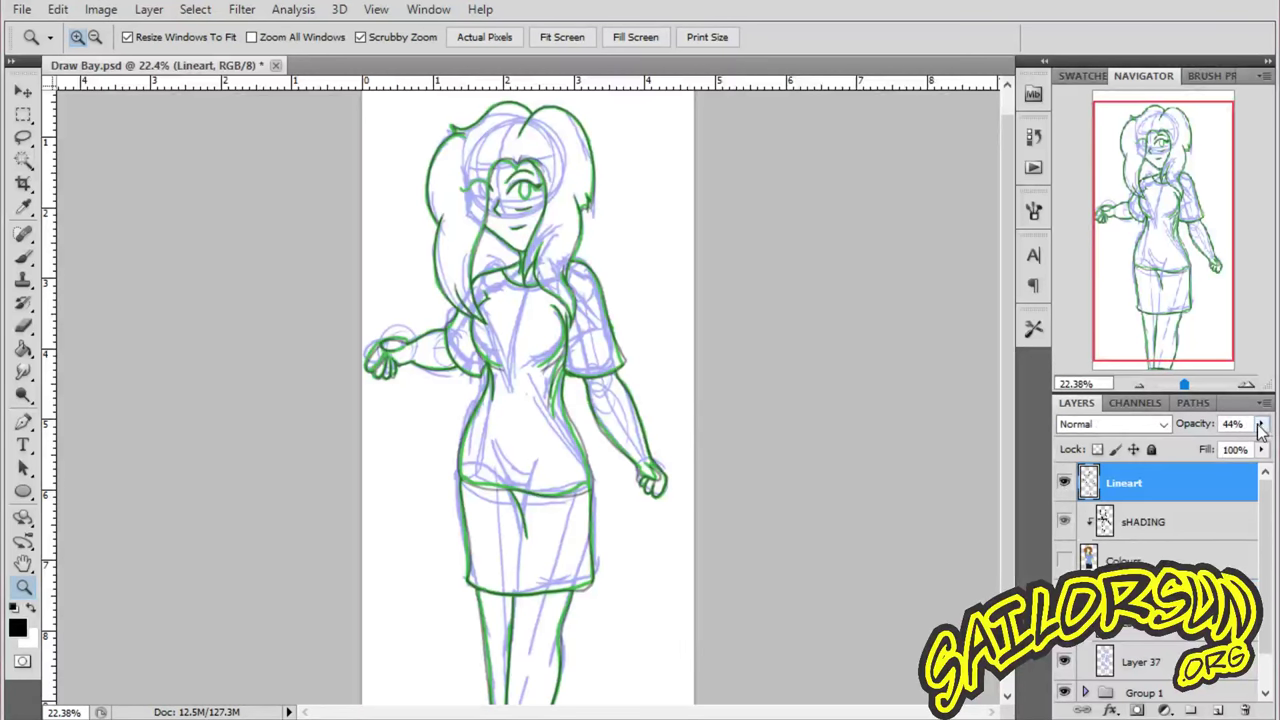
mouse_move(1261, 424)
left_mouse_down()
mouse_move(1228, 450)
mouse_move(1262, 448)
left_mouse_up()
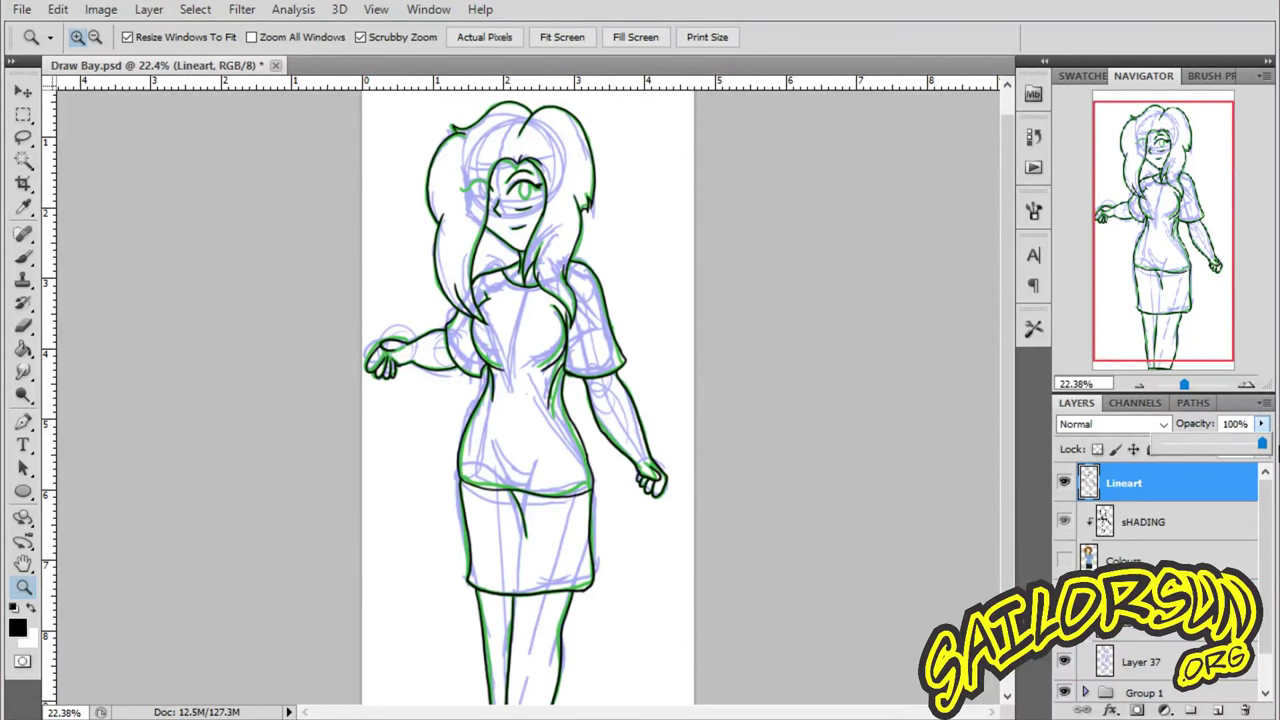
- Turn the Colours layer back on with its clipped shading and set its opacity to 100%
left_click(1066, 521)
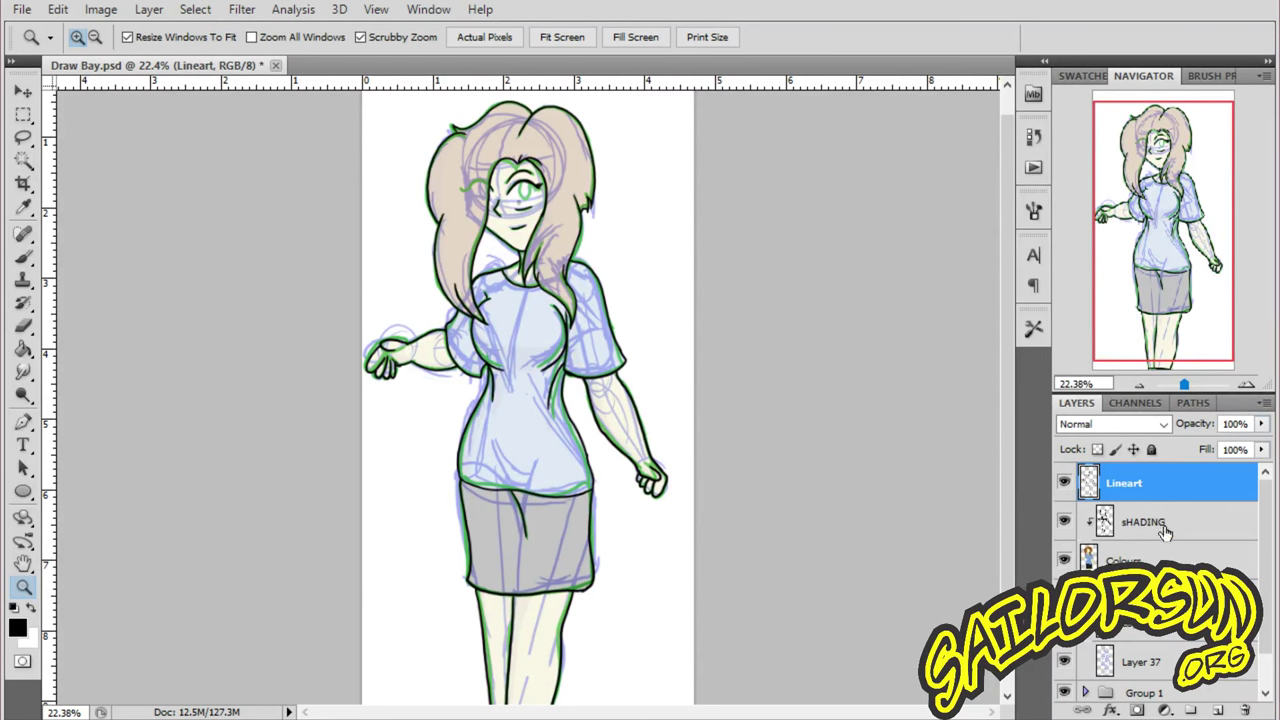
left_click(1150, 558)
left_click(1261, 424)
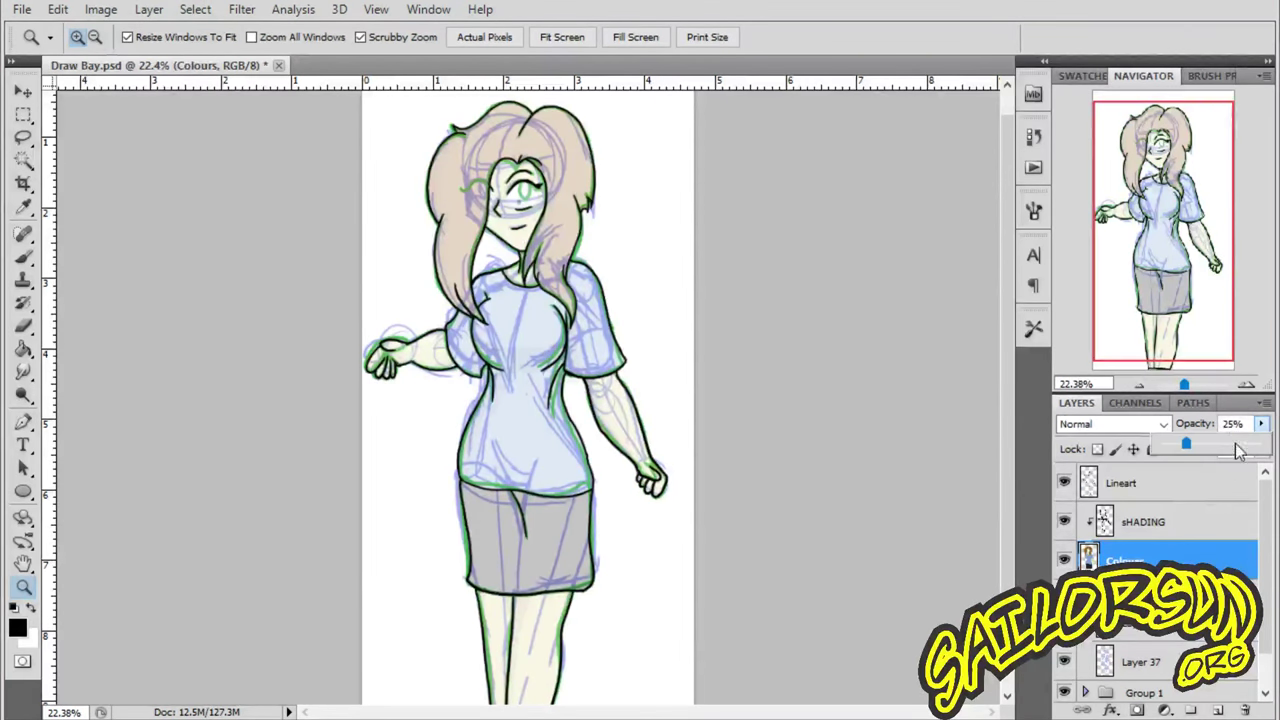
left_click_drag(1192, 450, 1234, 450)
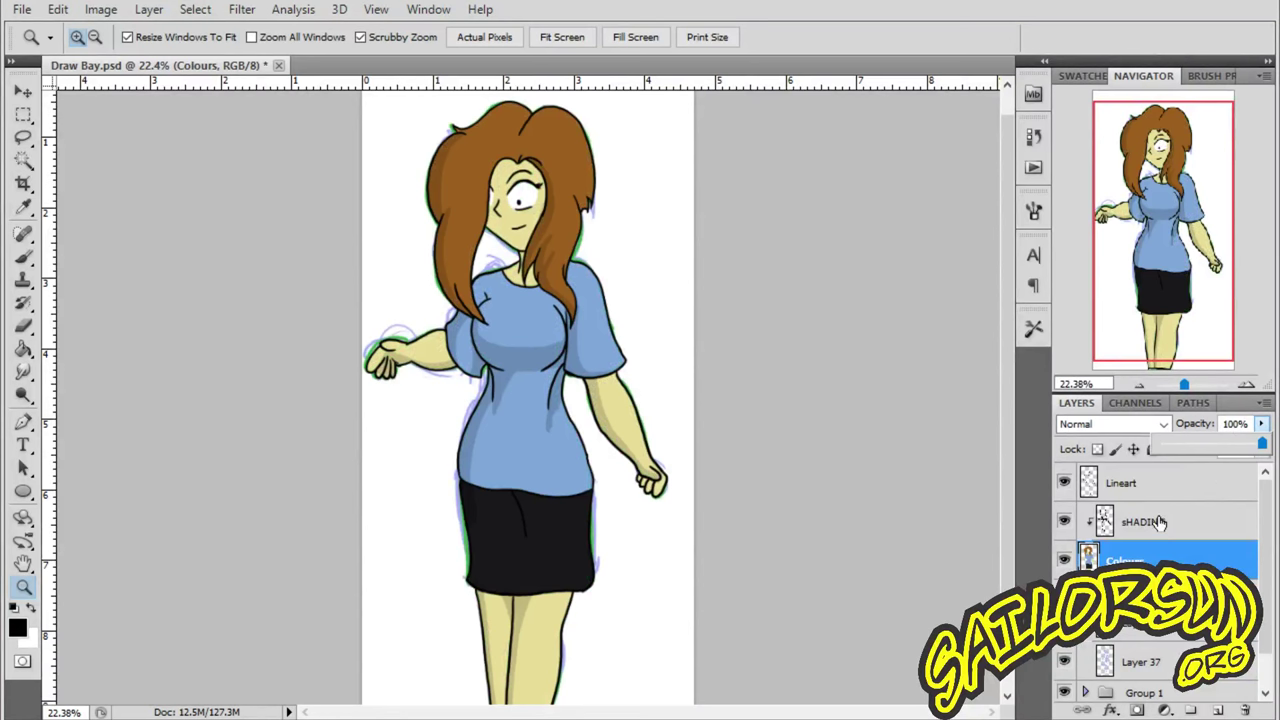
- Strengthen the shadows by setting the sHADING layer's opacity to 22%
left_click(1160, 522)
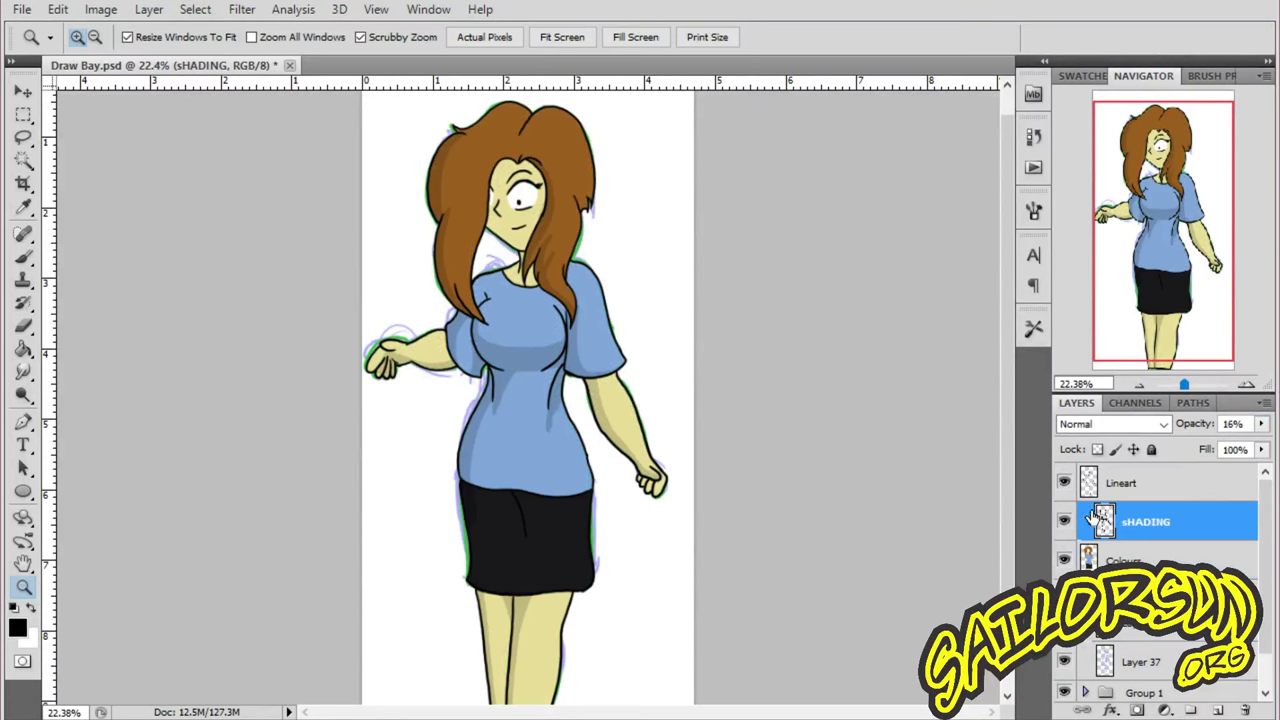
left_click(1261, 424)
left_click_drag(1177, 444, 1187, 458)
left_click(906, 514)
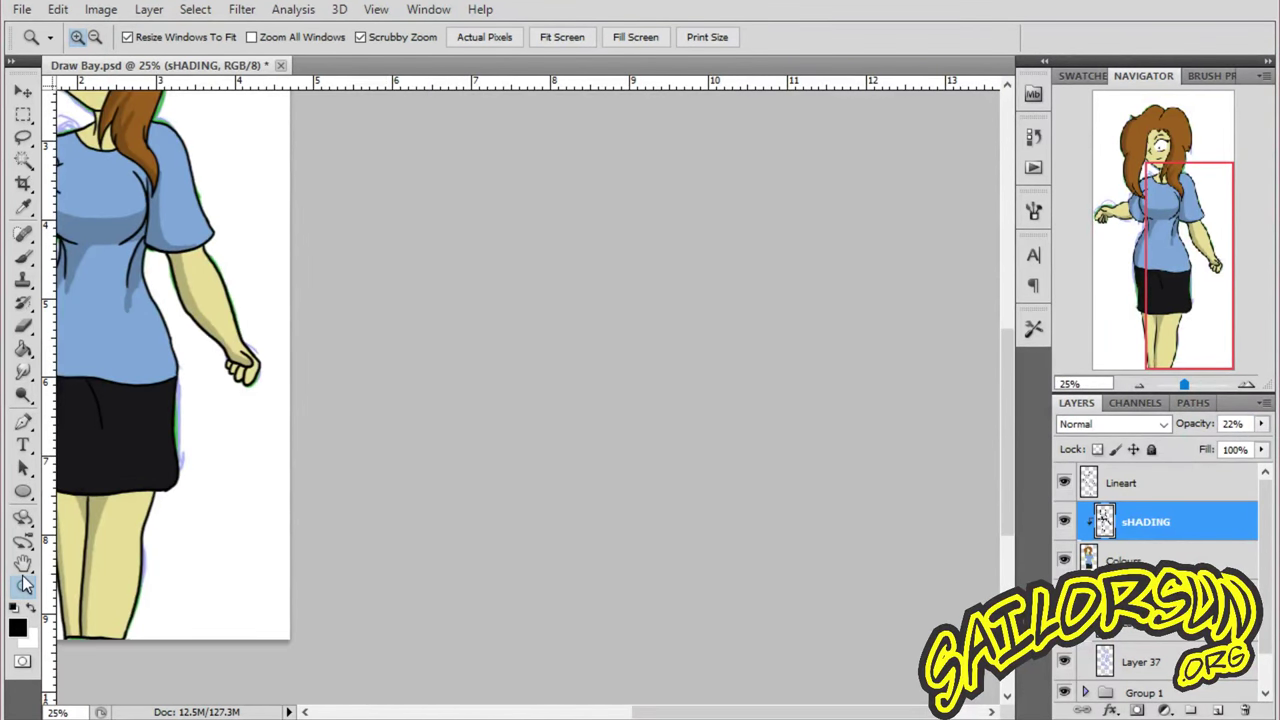
- Hide the Roughs group so only the finished line art, colours and shading show
left_click_drag(443, 357, 343, 271)
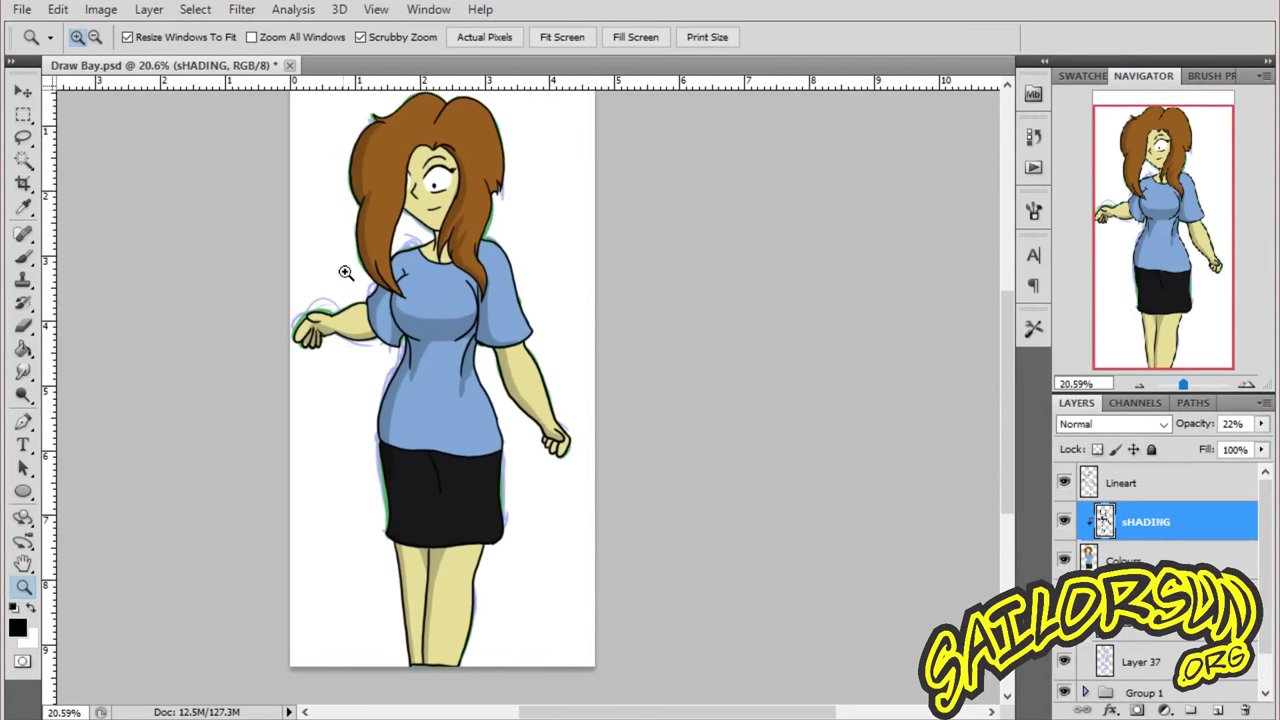
left_click(560, 40)
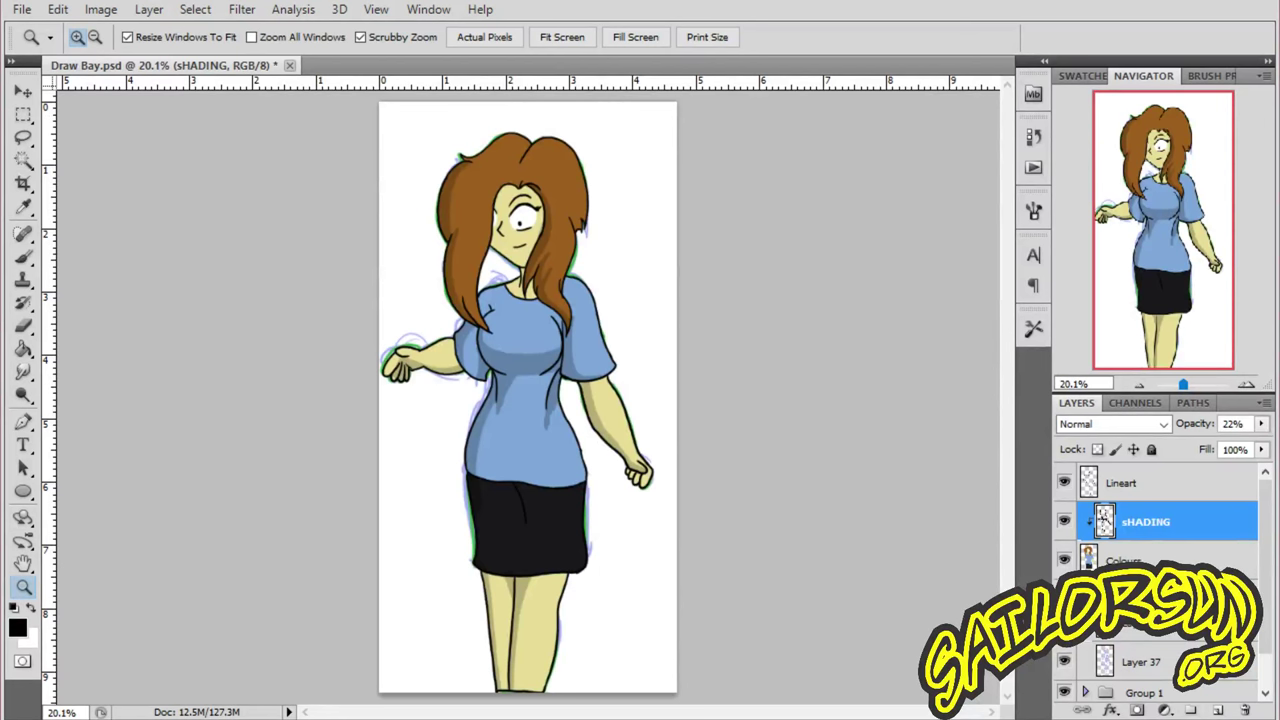
key("ctrl+z")
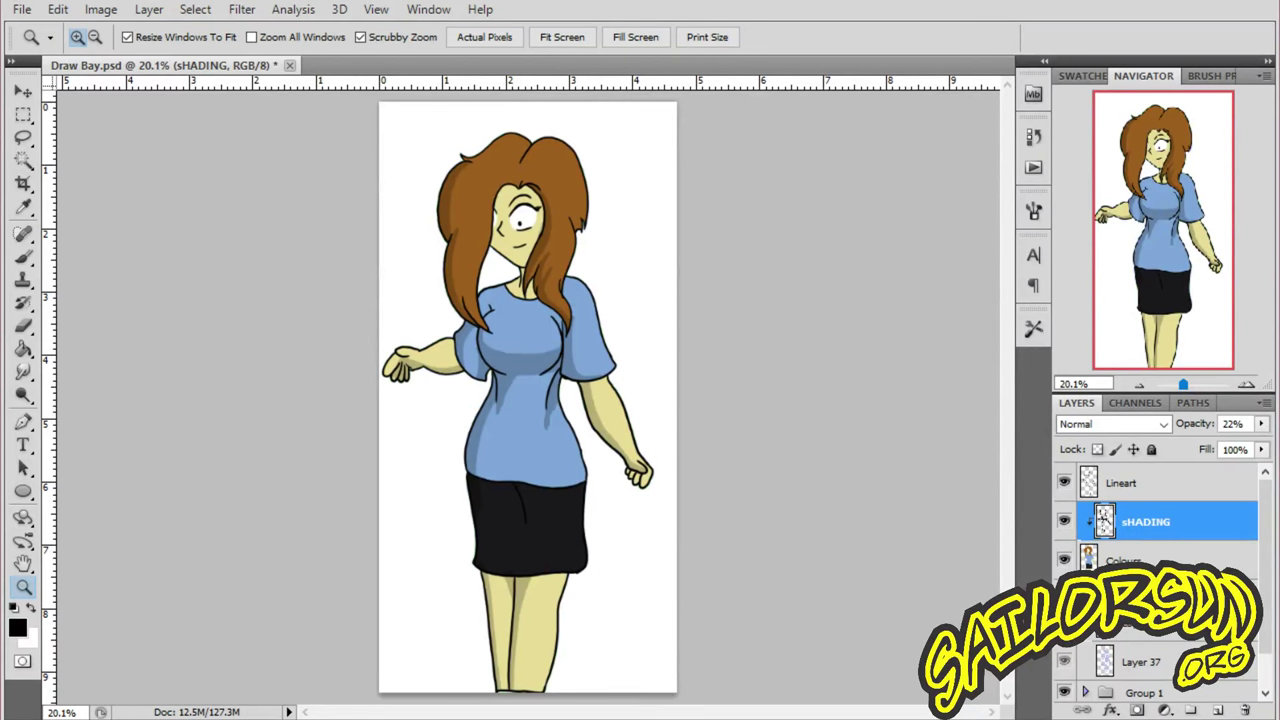